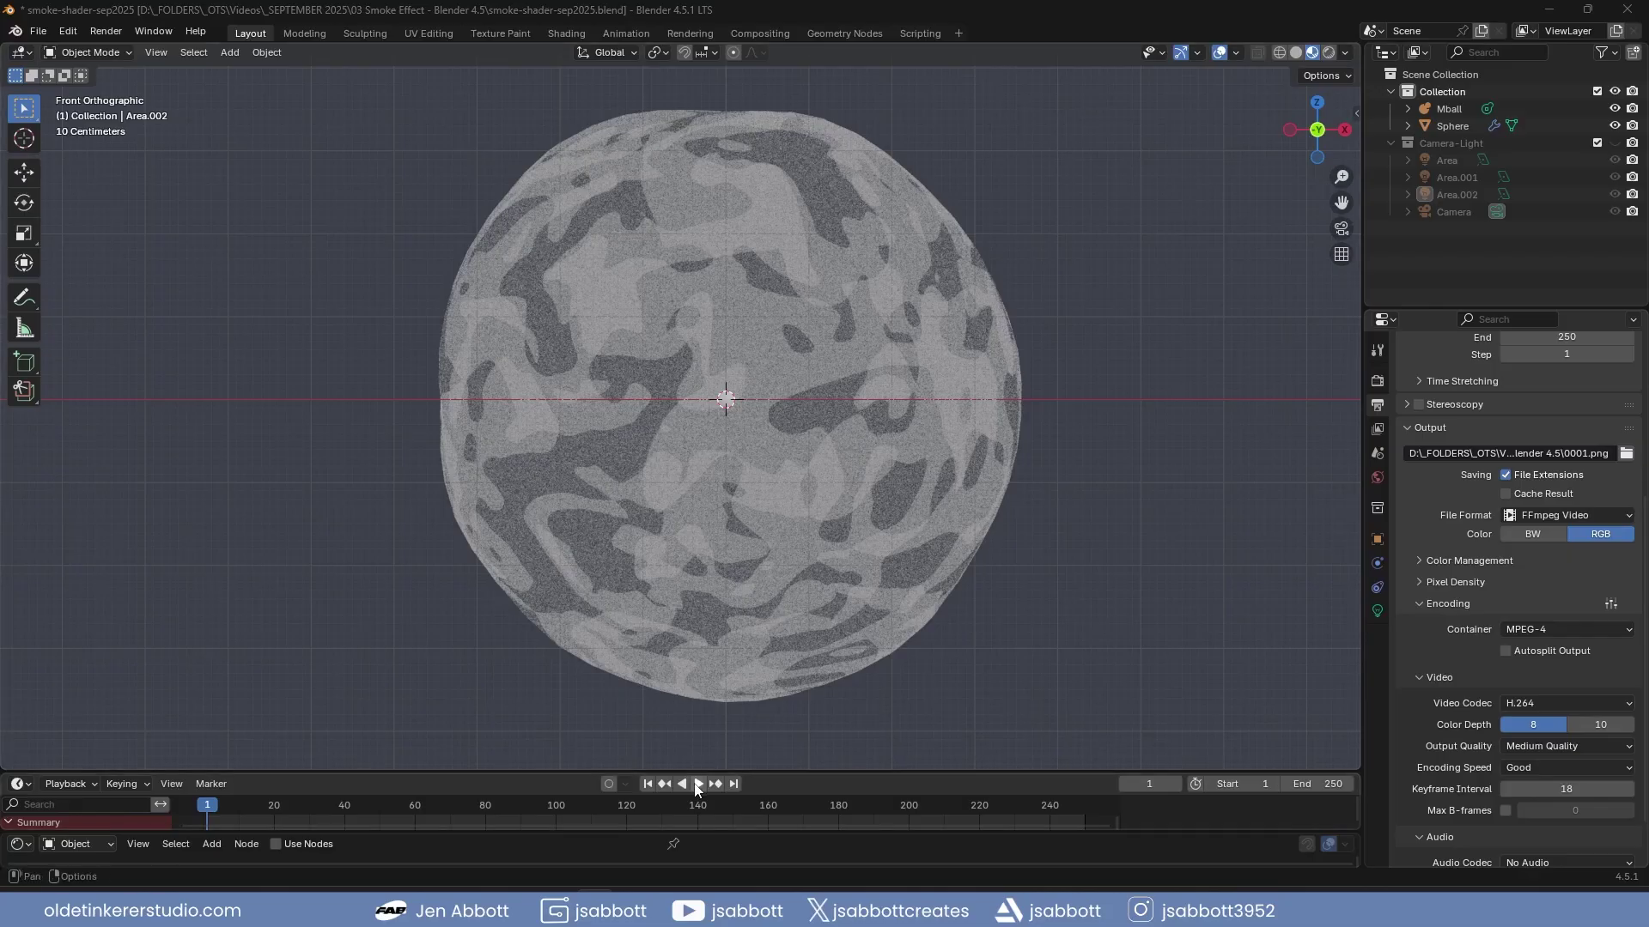
Play the finished smoke animation, then start a new General file with the default cube
click(697, 784)
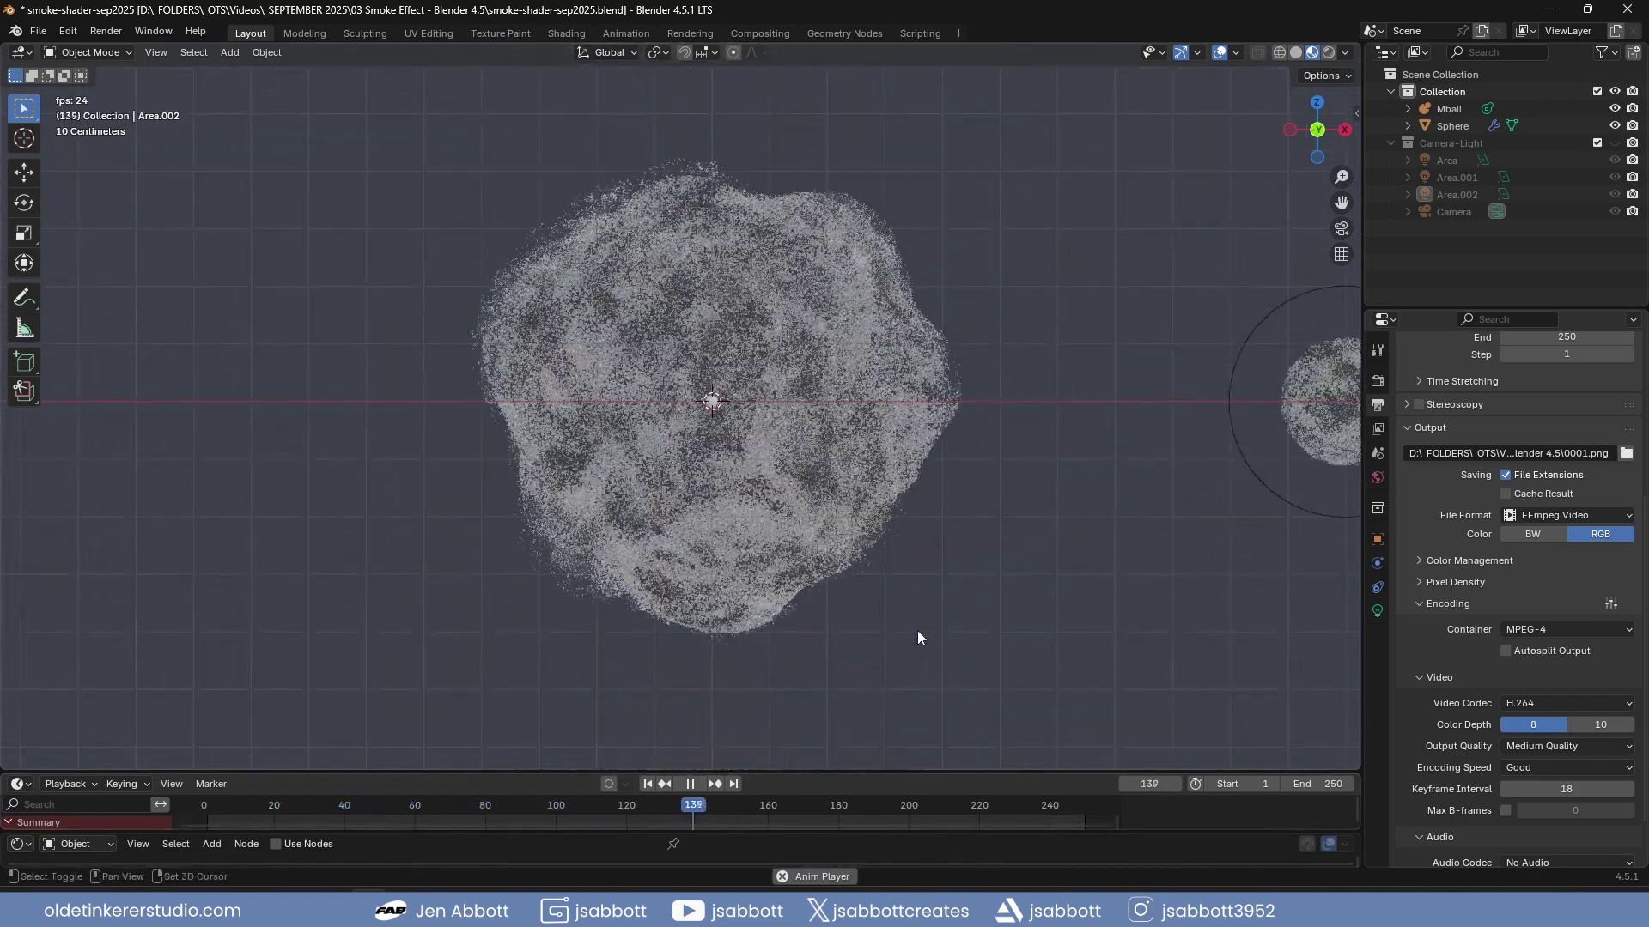
mouse_move(917, 637)
shift+middle_down()
mouse_move(957, 637)
mouse_move(908, 630)
shift+middle_up()
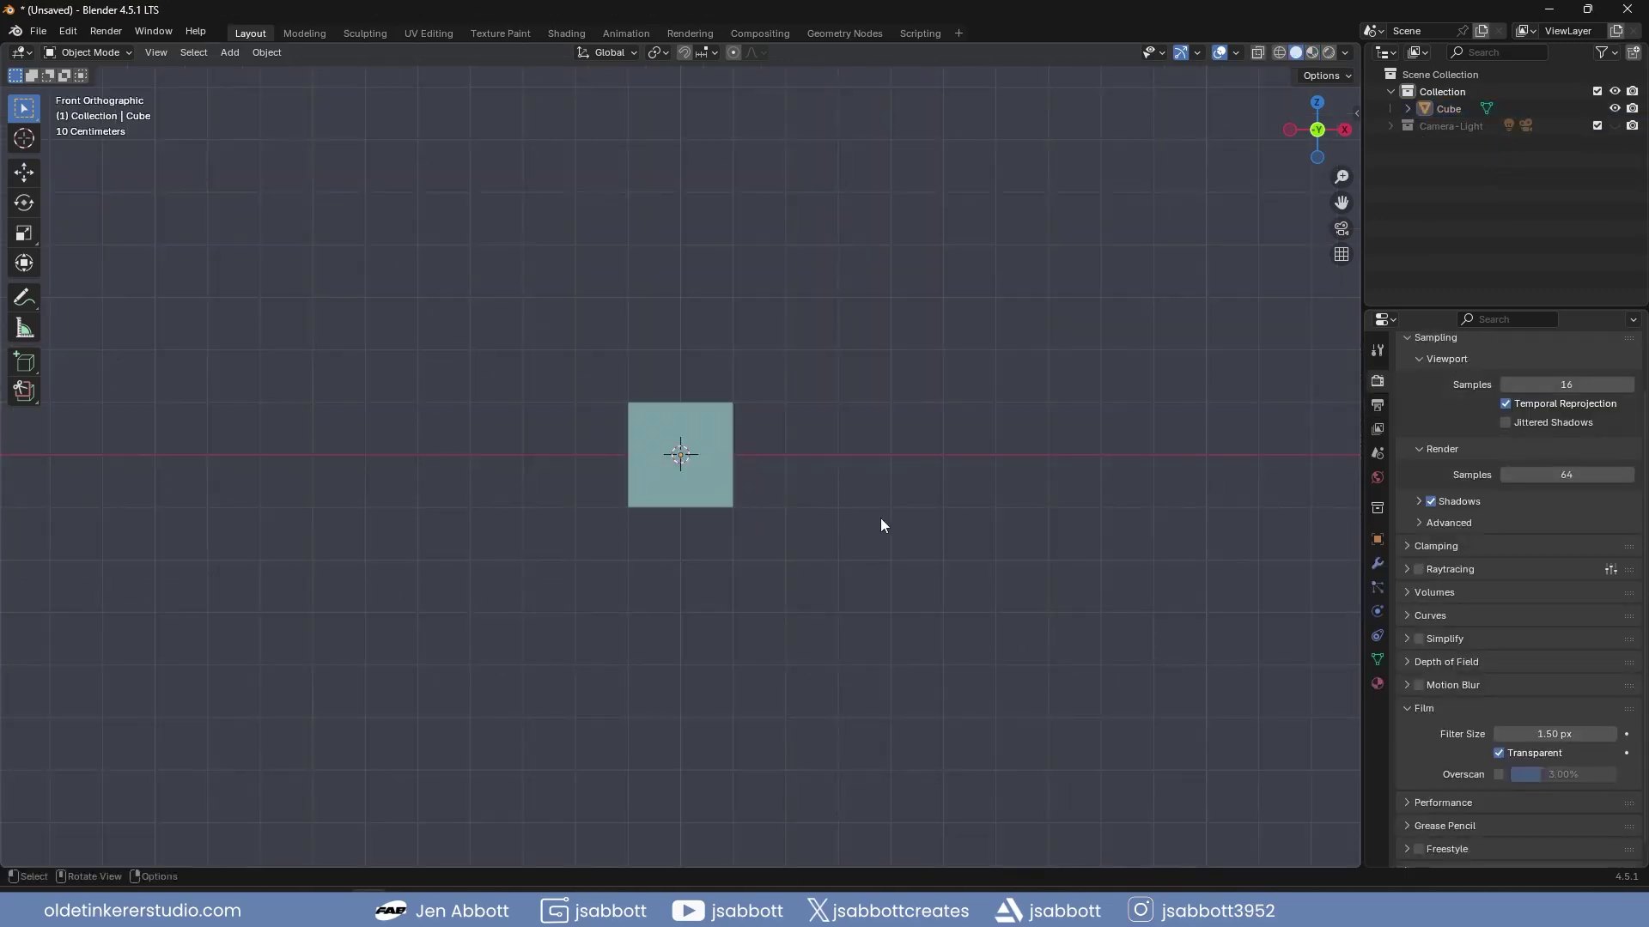
Delete the default cube from the scene
click(703, 492)
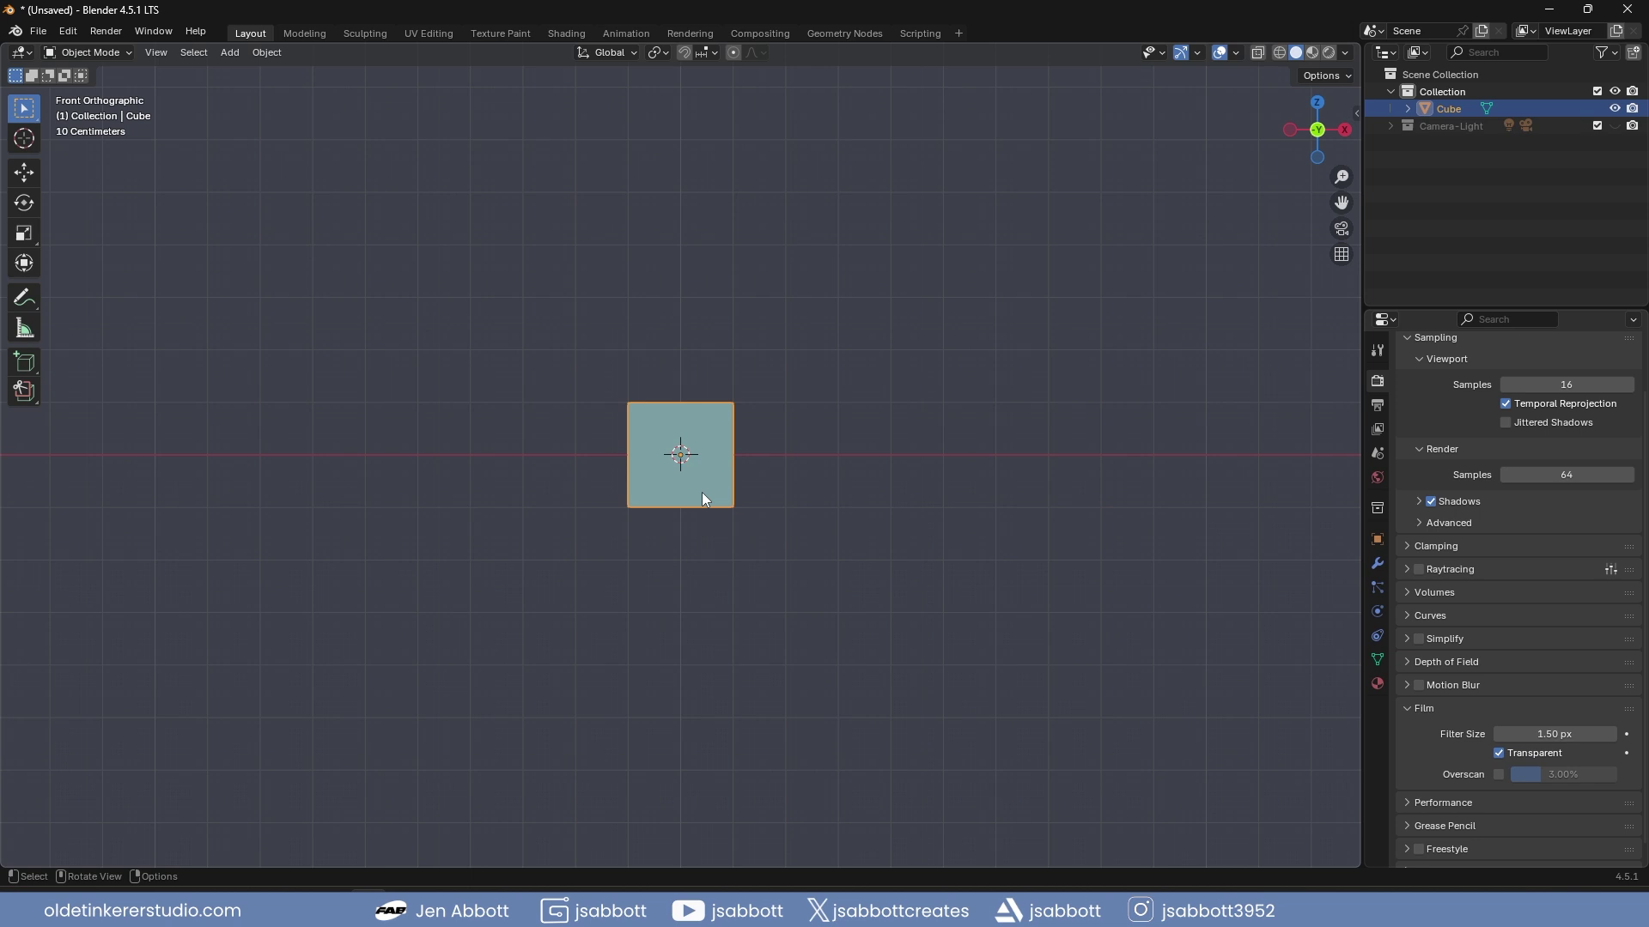
key(x)
click(677, 493)
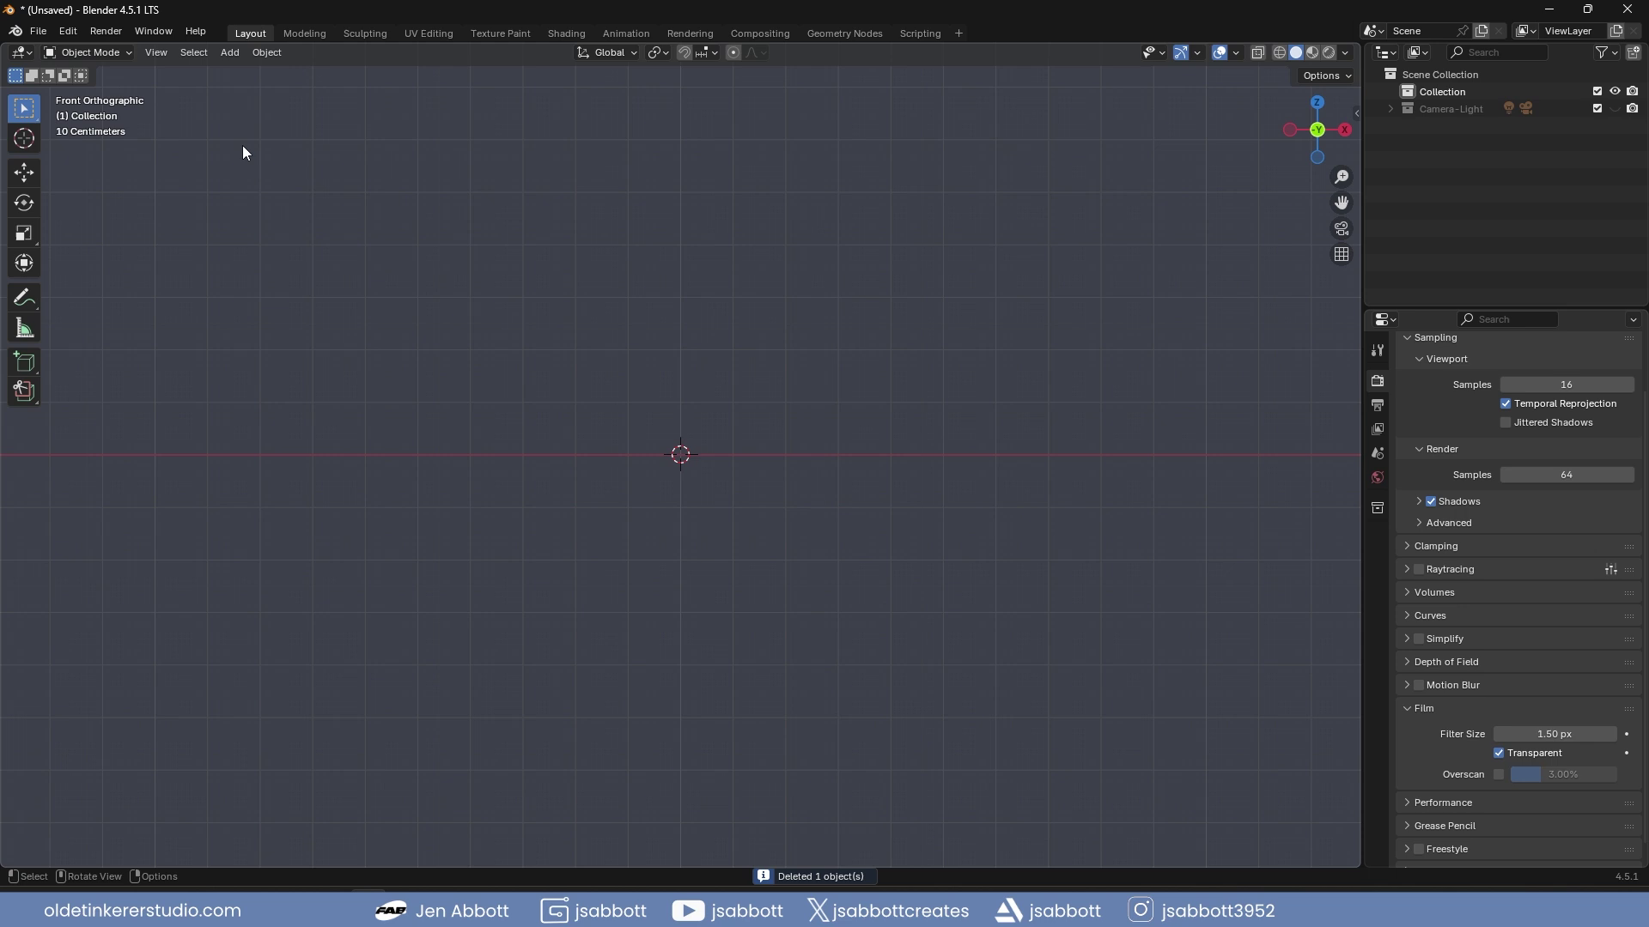
Open Preferences at the Add-ons list and start searching it
click(65, 31)
click(135, 249)
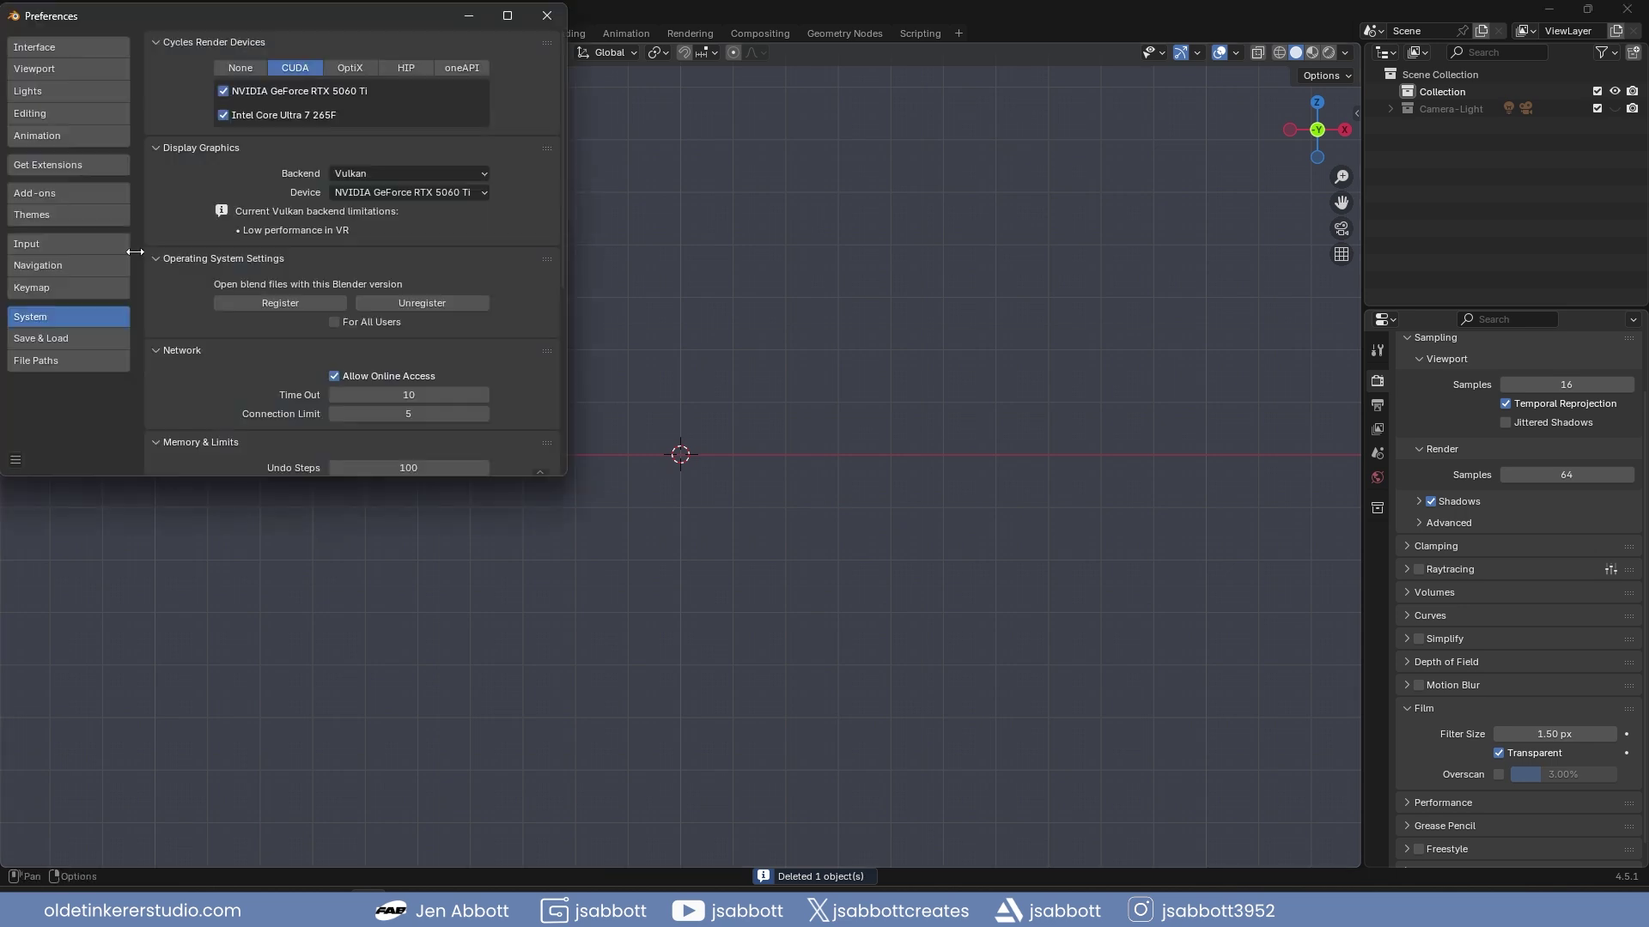
click(49, 192)
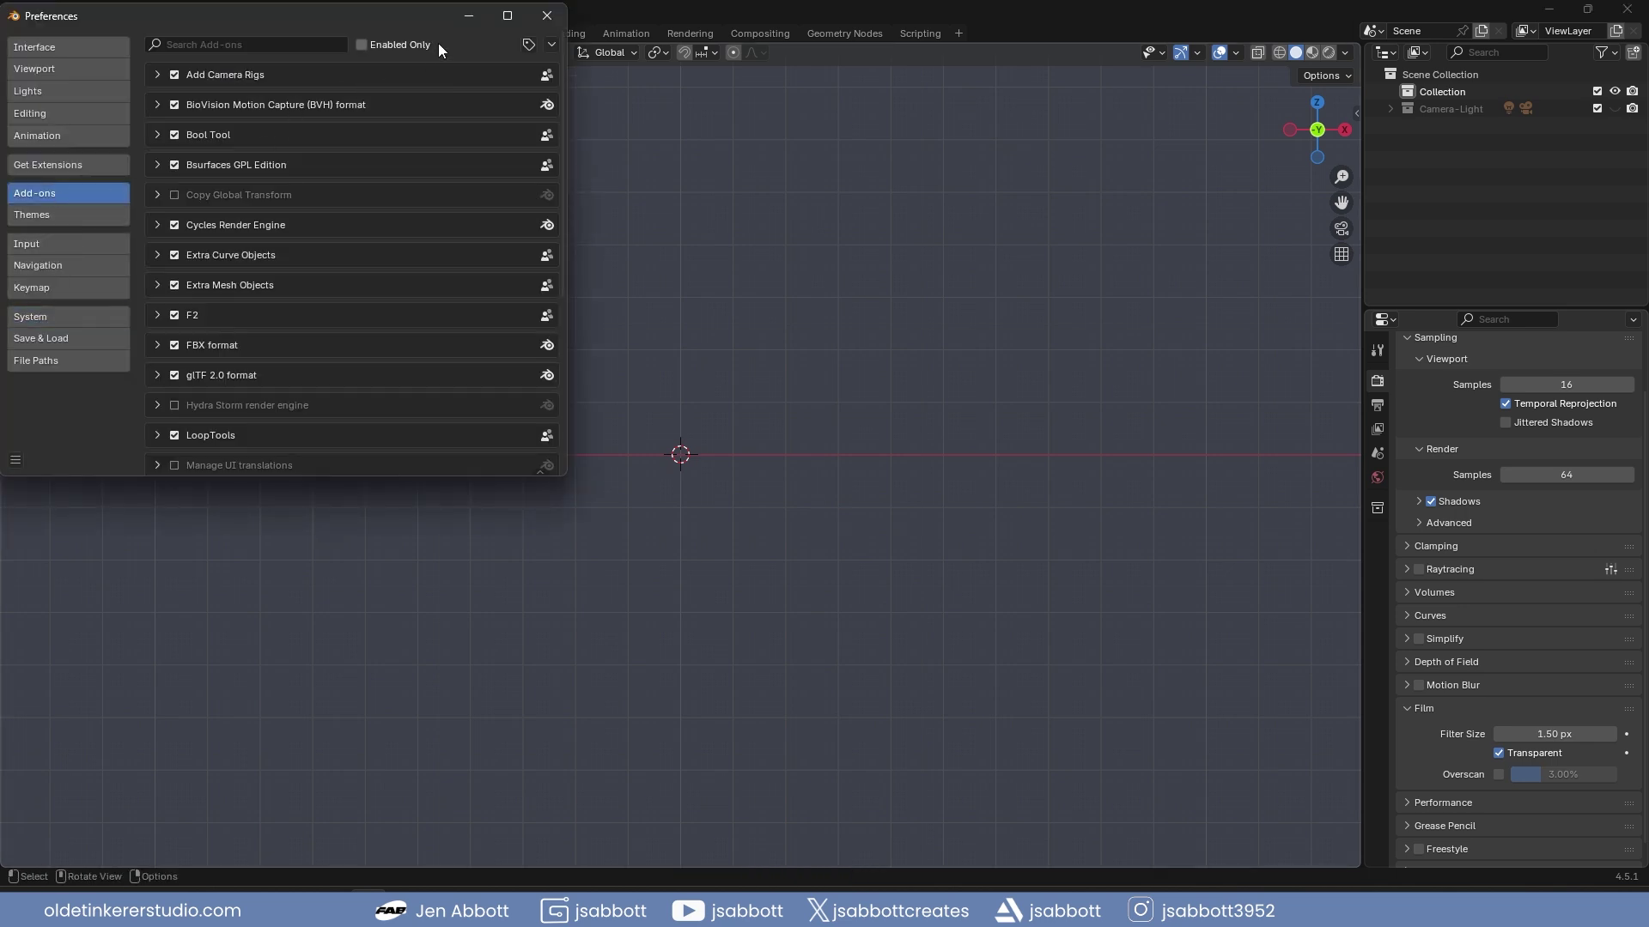
click(303, 43)
Check Node Wrangler via an add-on search for 'node', then add a Metaball Ball
text(node)
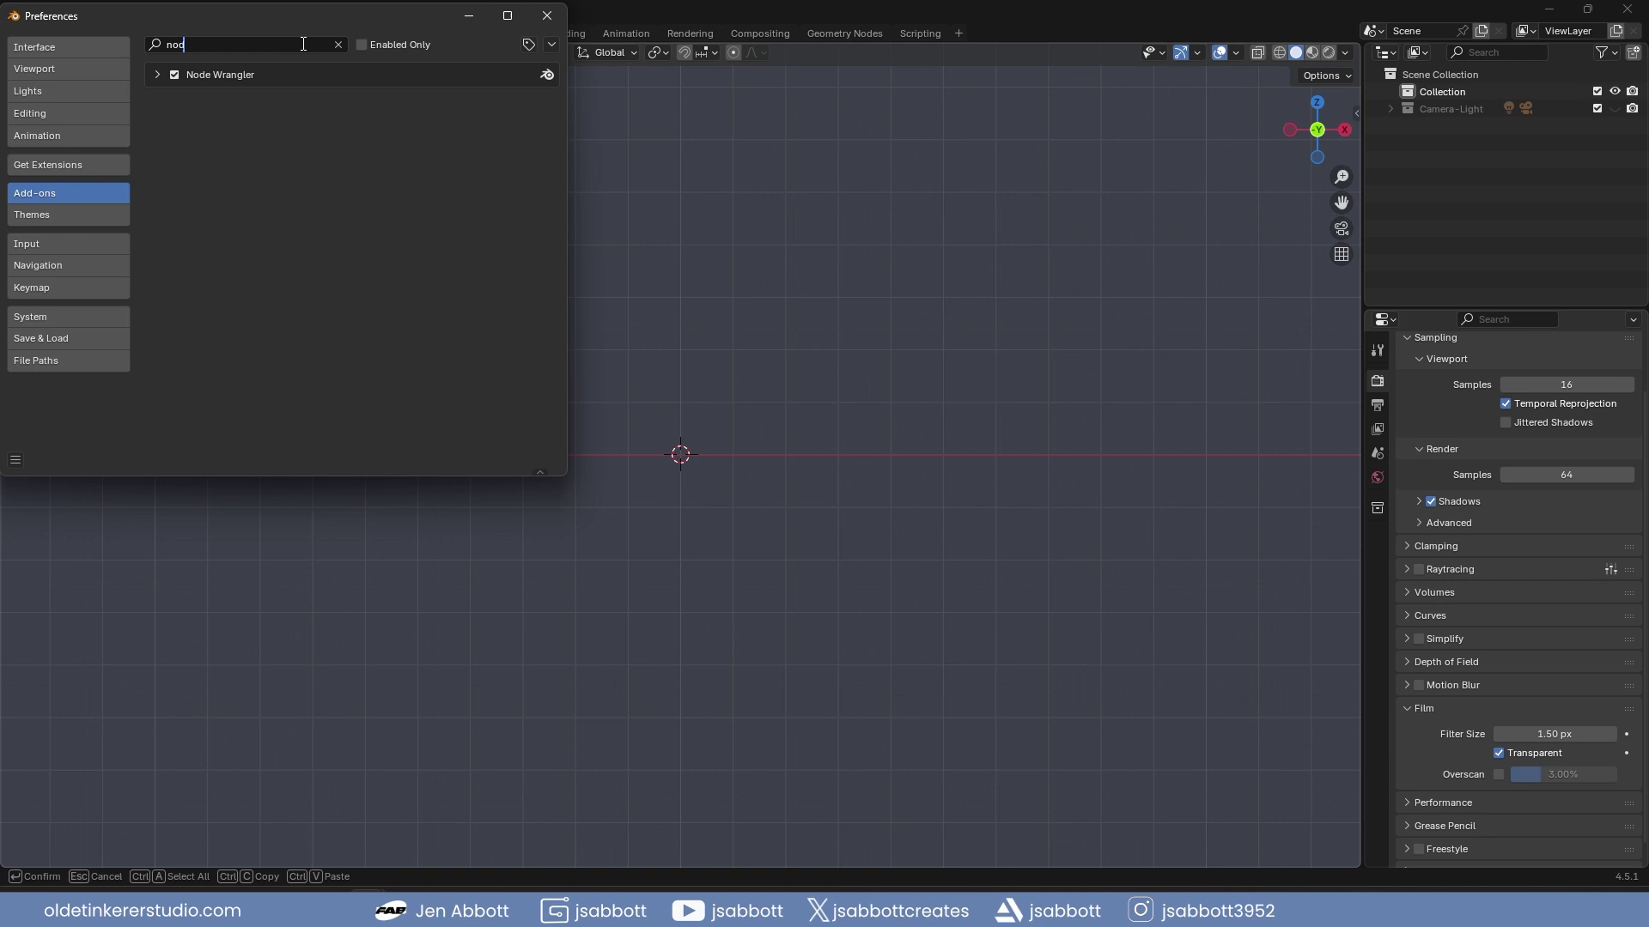
click(720, 335)
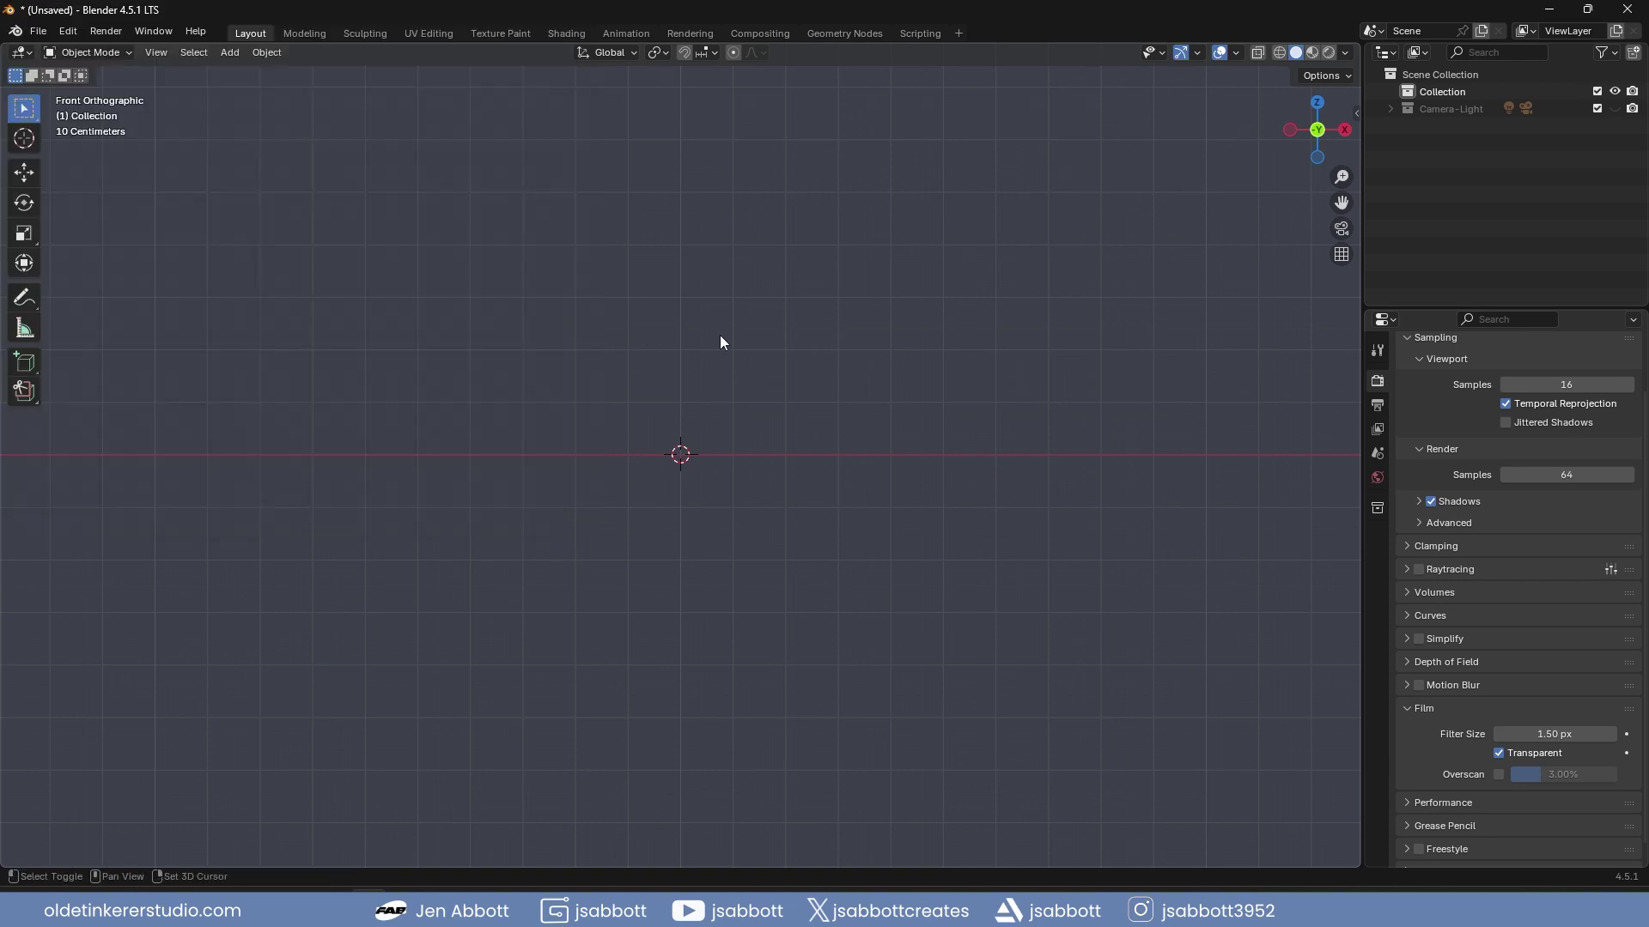
key(shift+a)
mouse_move(708, 409)
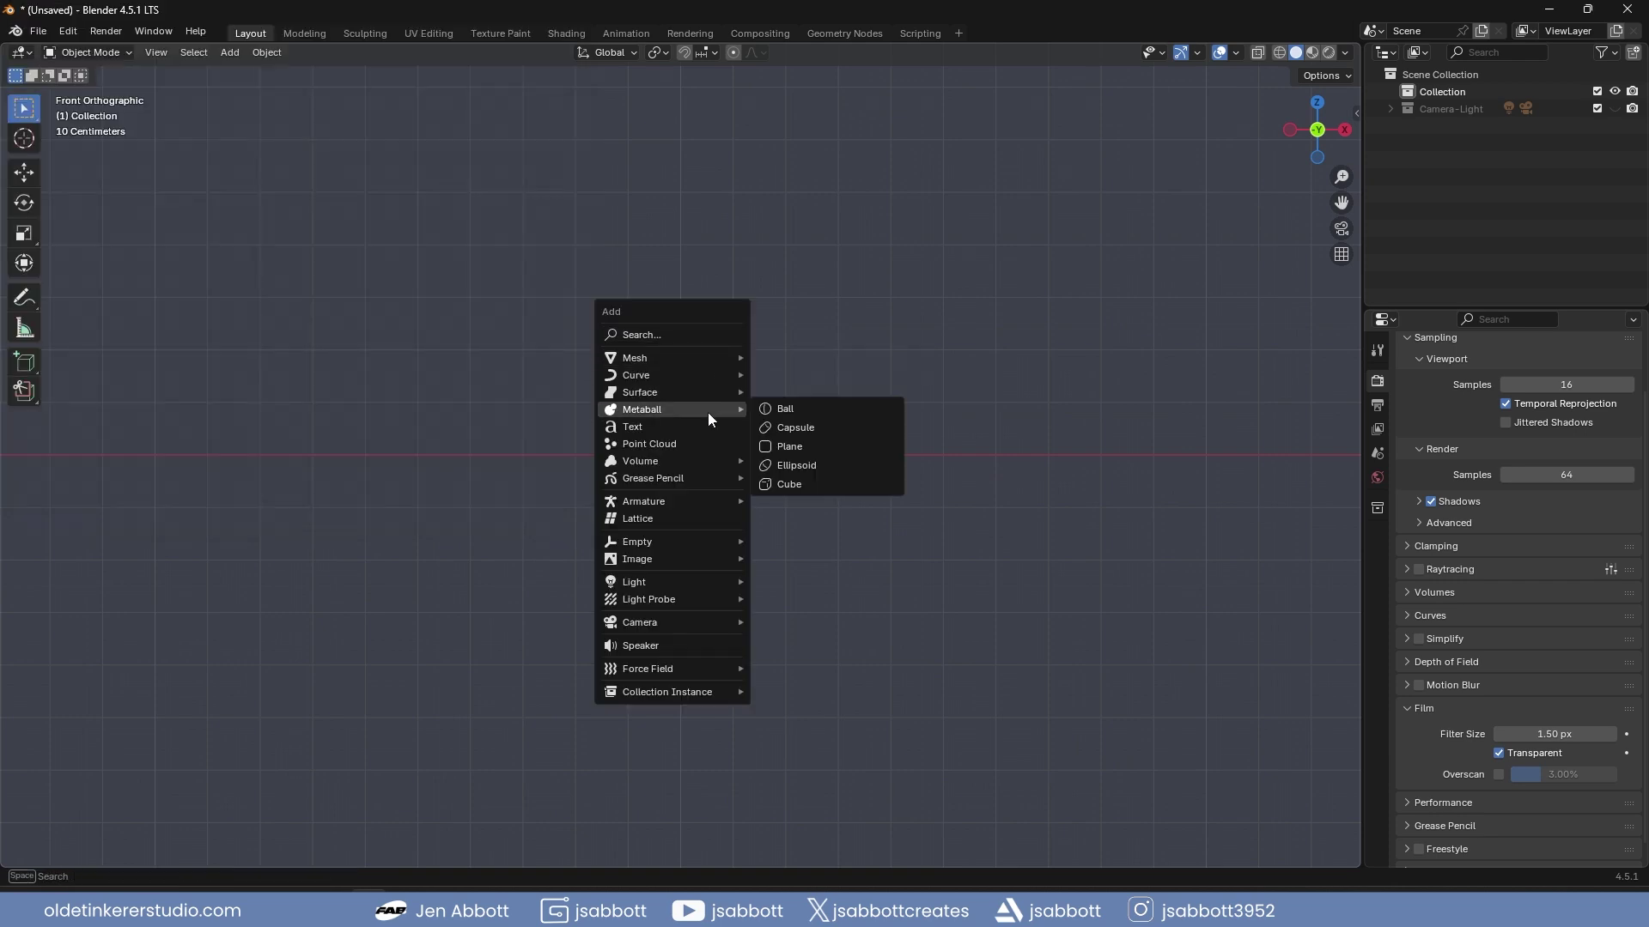
click(815, 410)
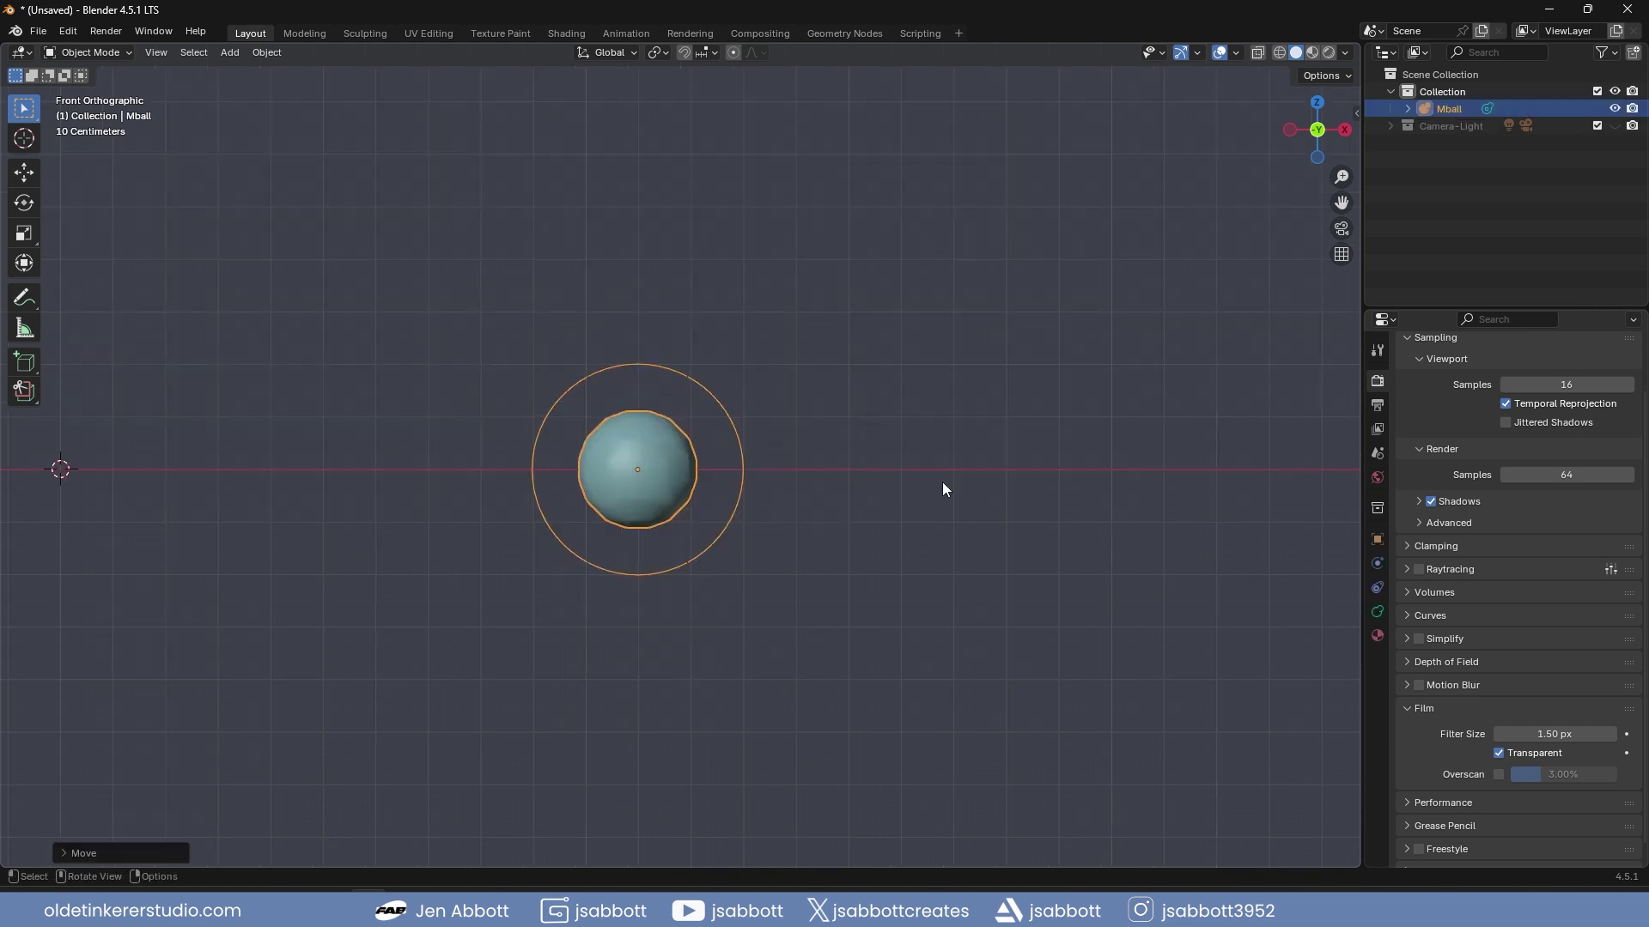
Split the viewport and make the lower area a Shader Editor without its side panel
drag(1357, 862, 1312, 502)
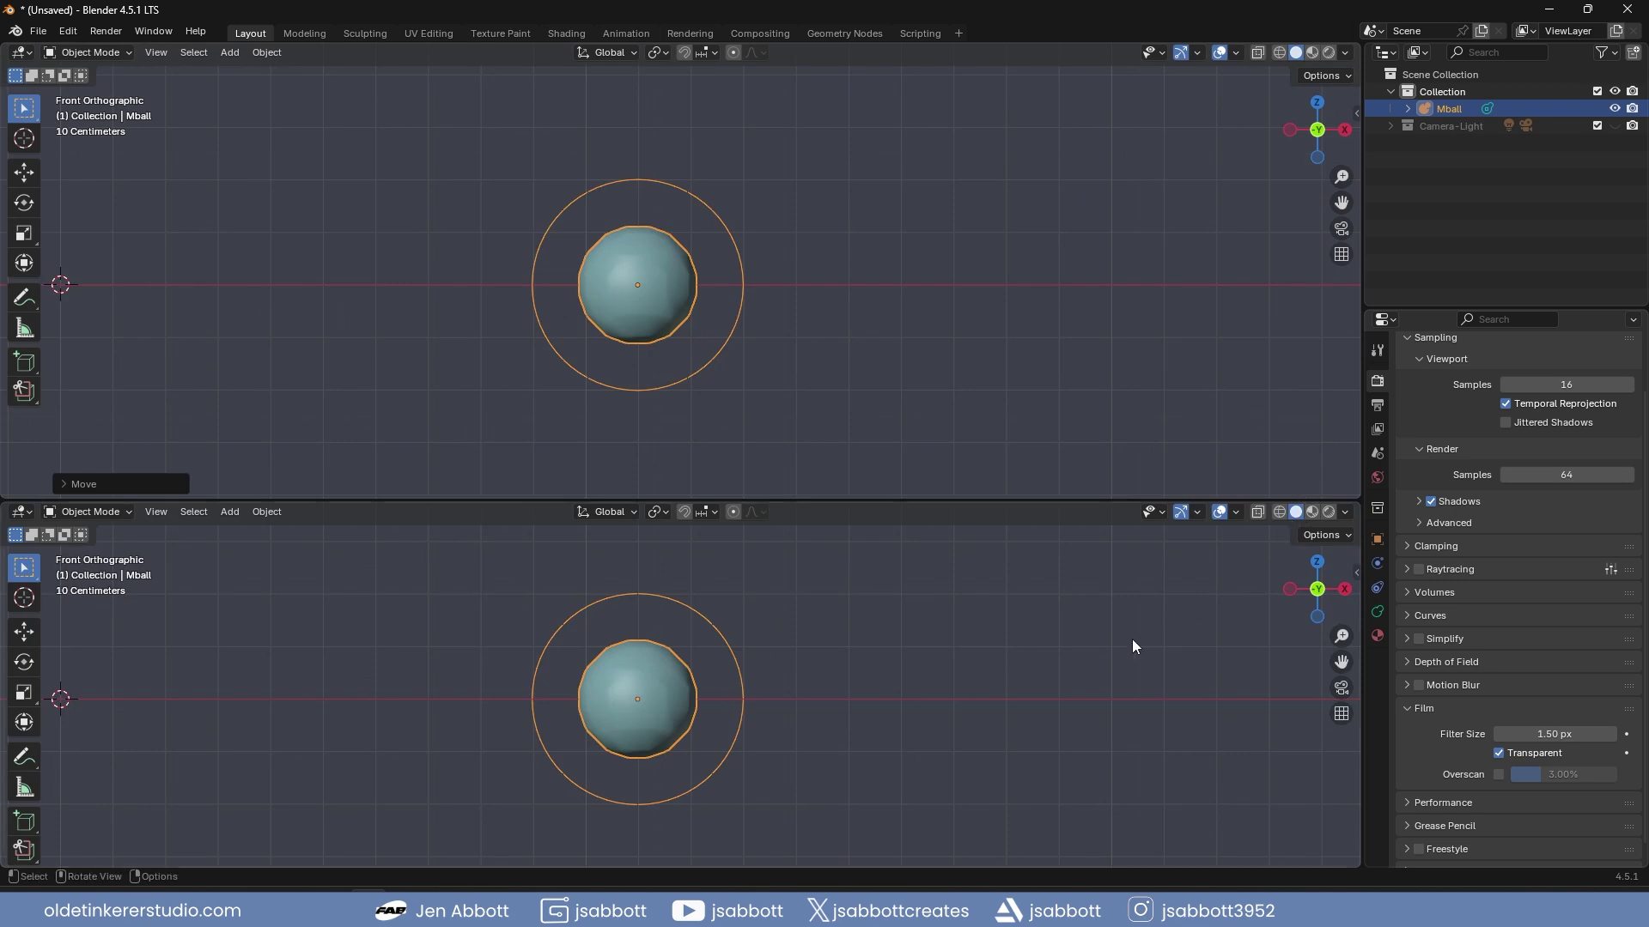
click(20, 512)
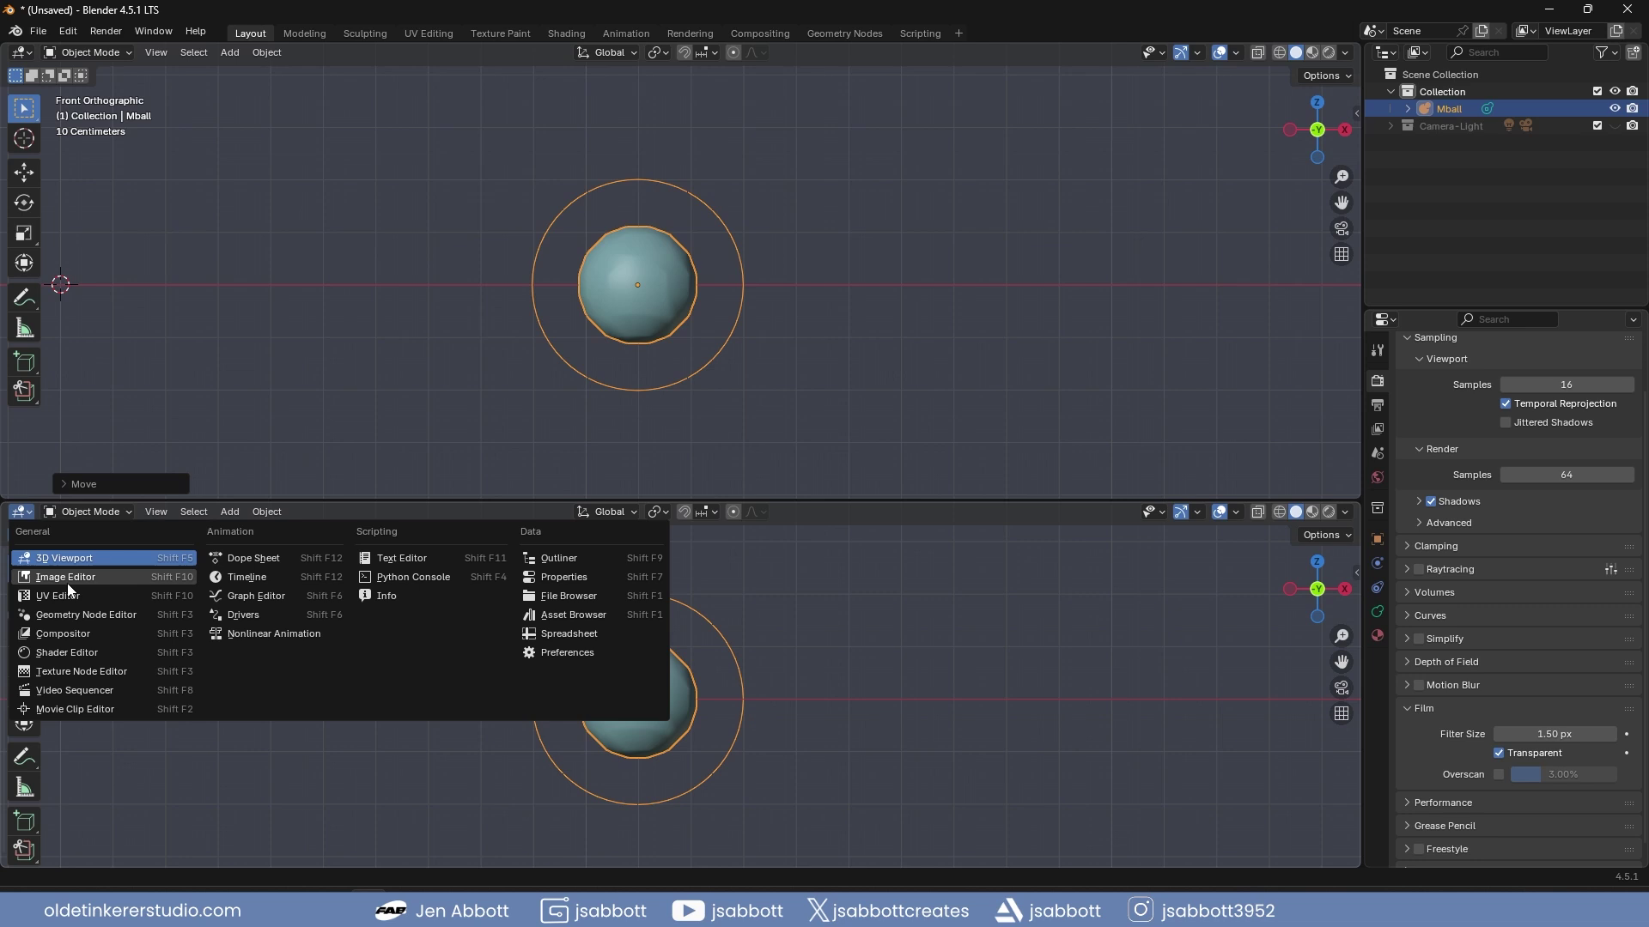
click(112, 654)
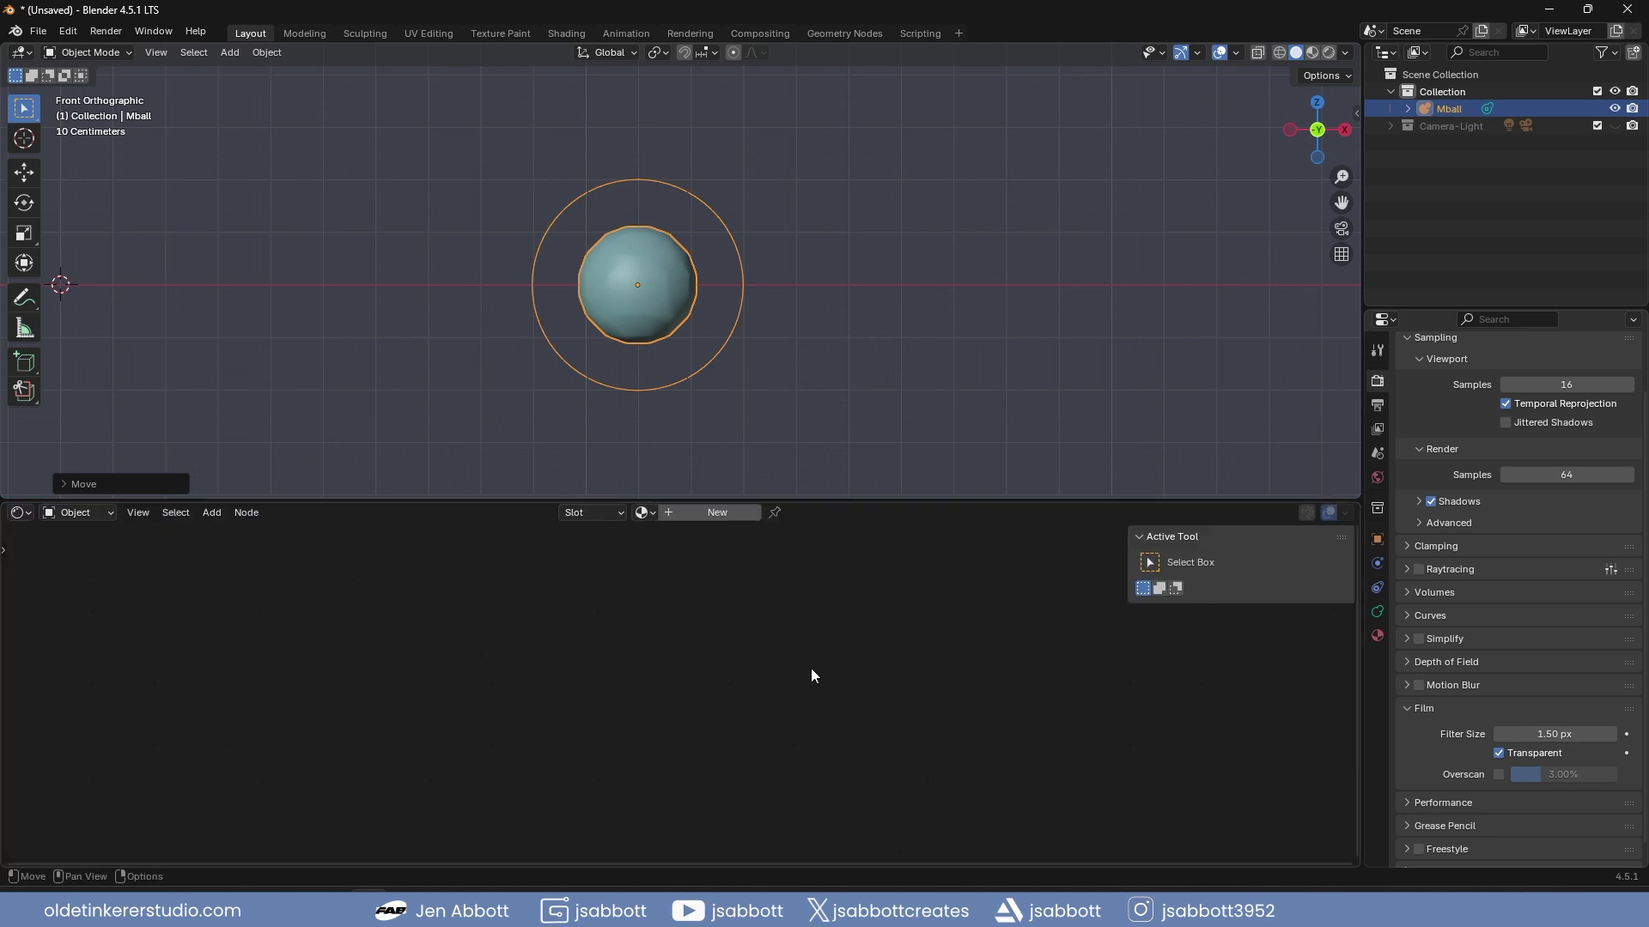
key(n)
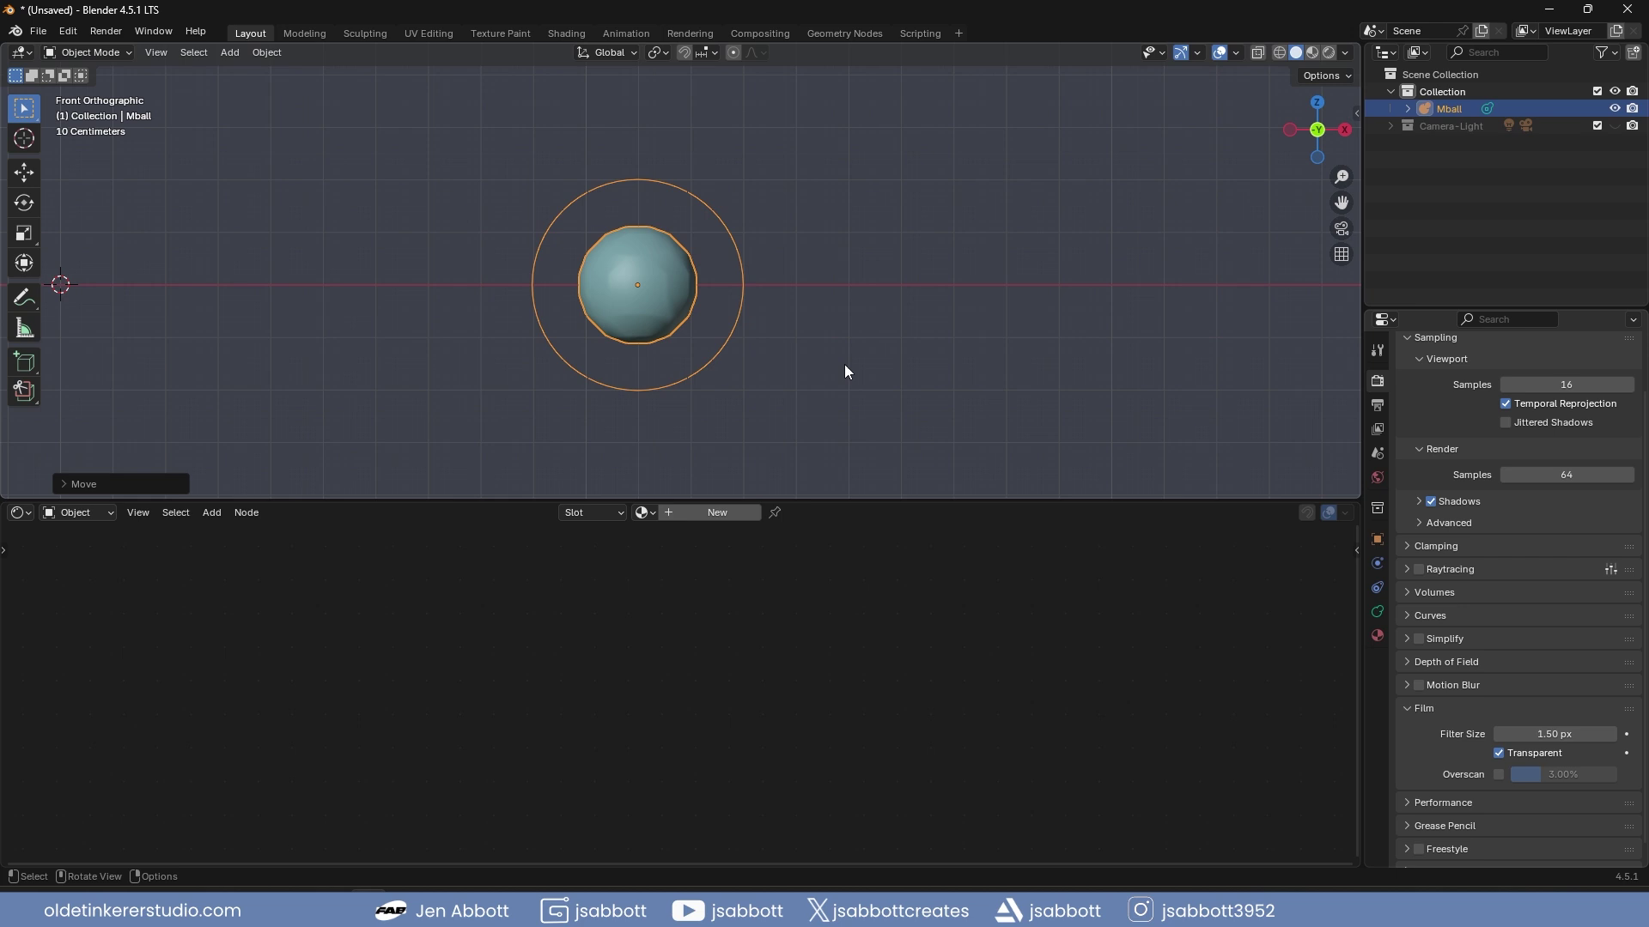
Switch to Material Preview and give the metaball a new material named 'smoke'
key(z)
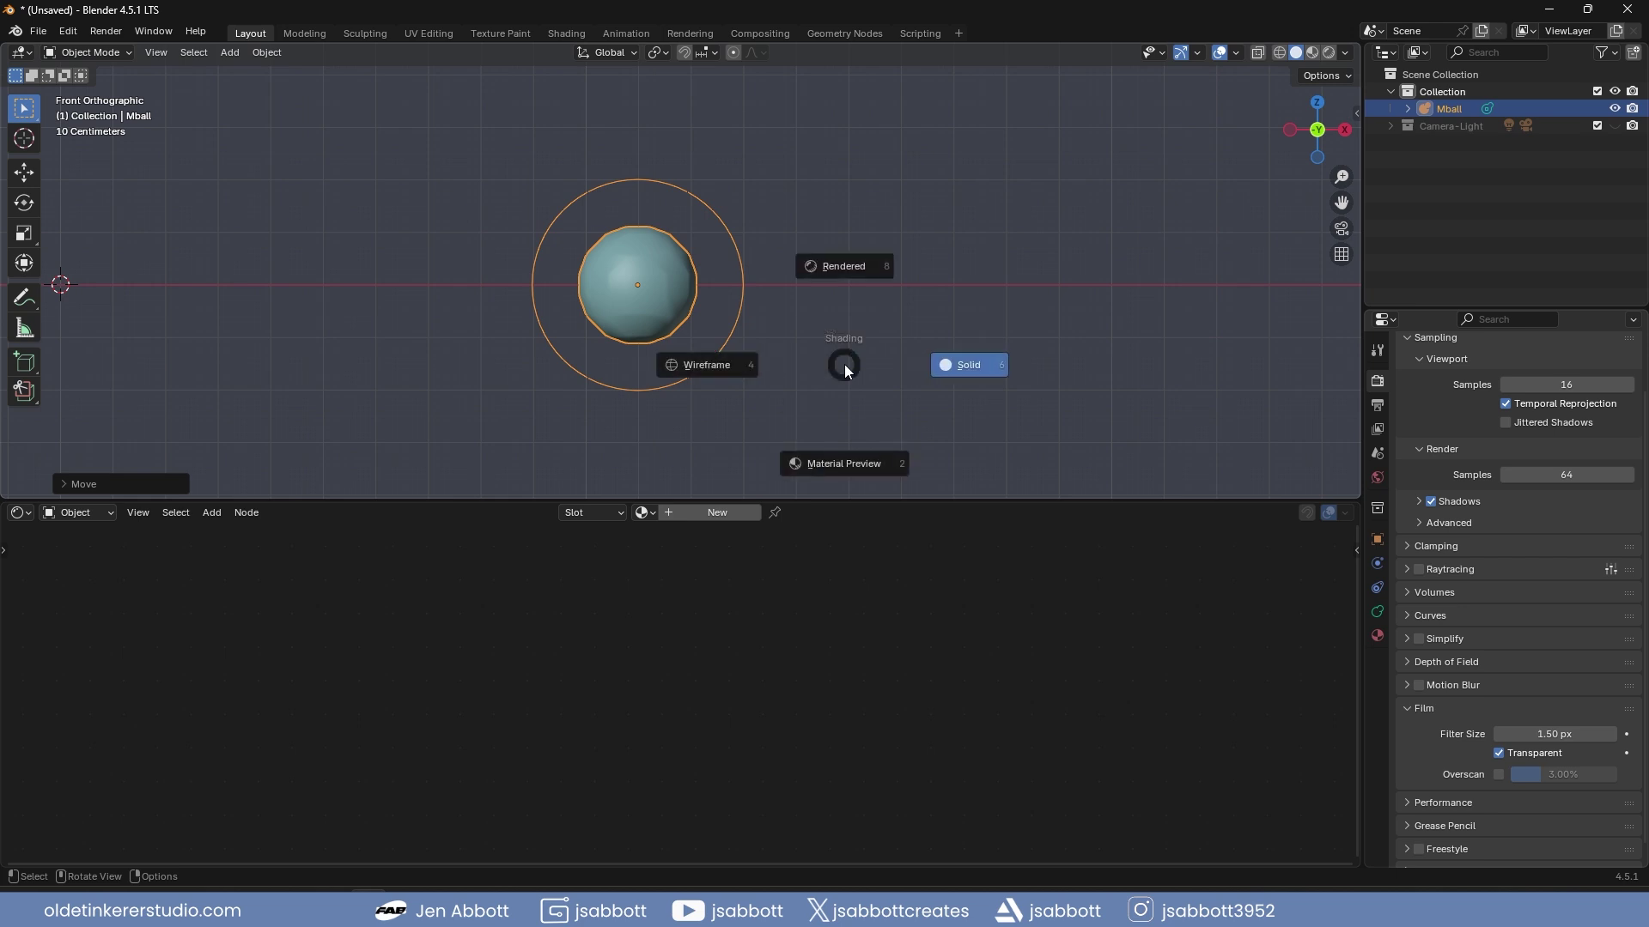
click(841, 464)
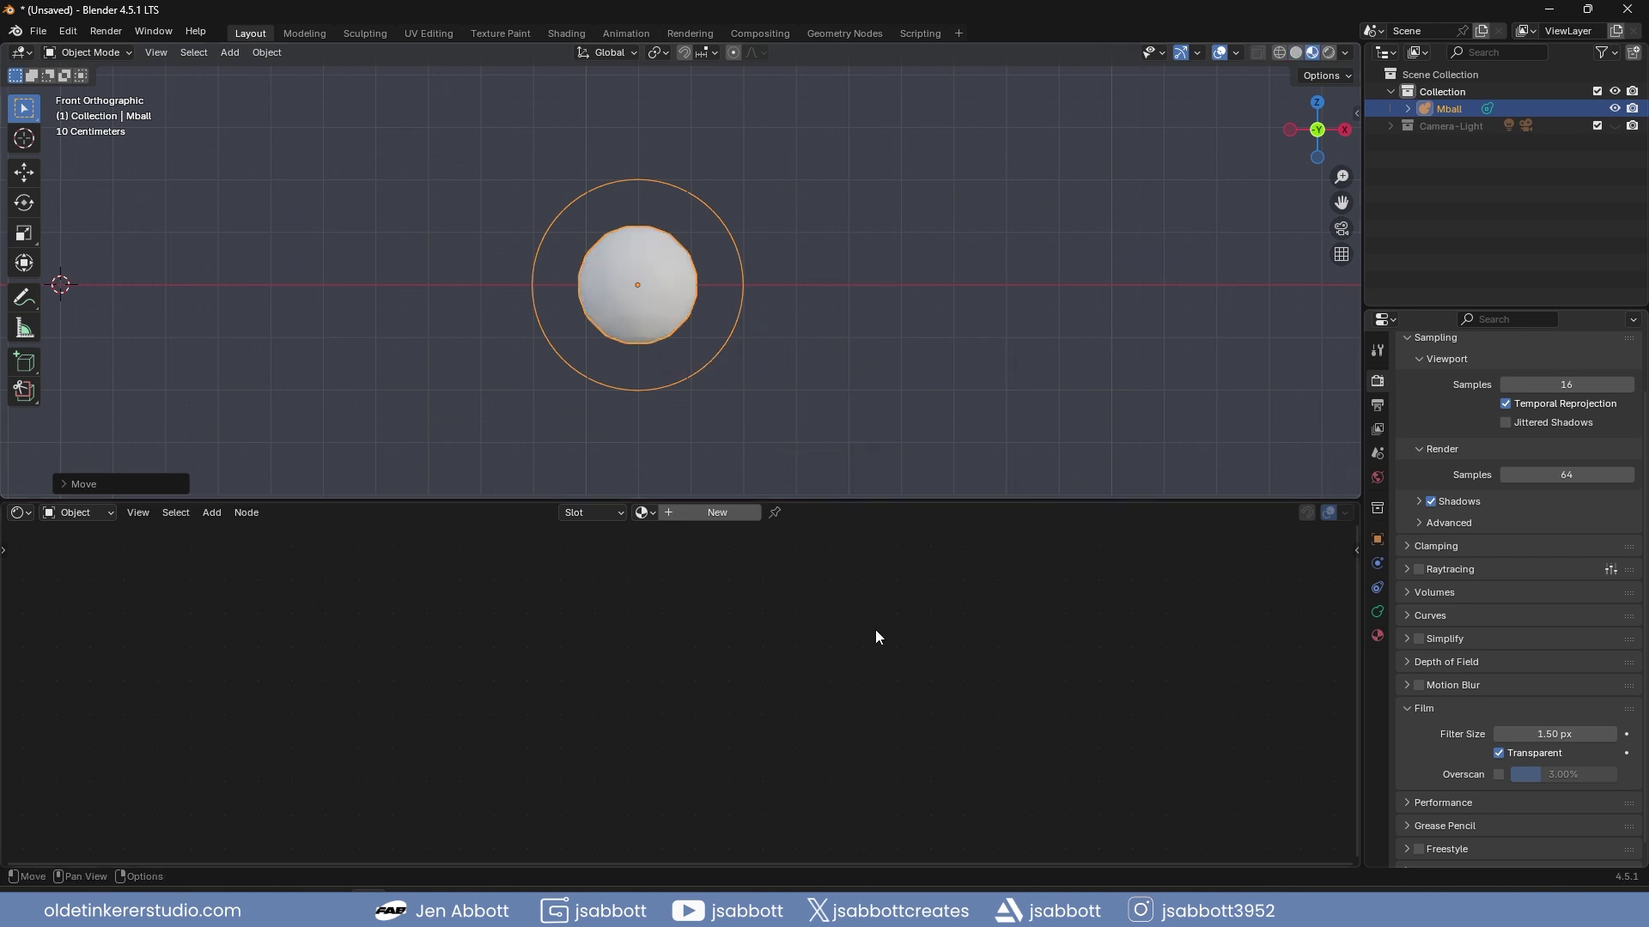
click(711, 513)
click(696, 512)
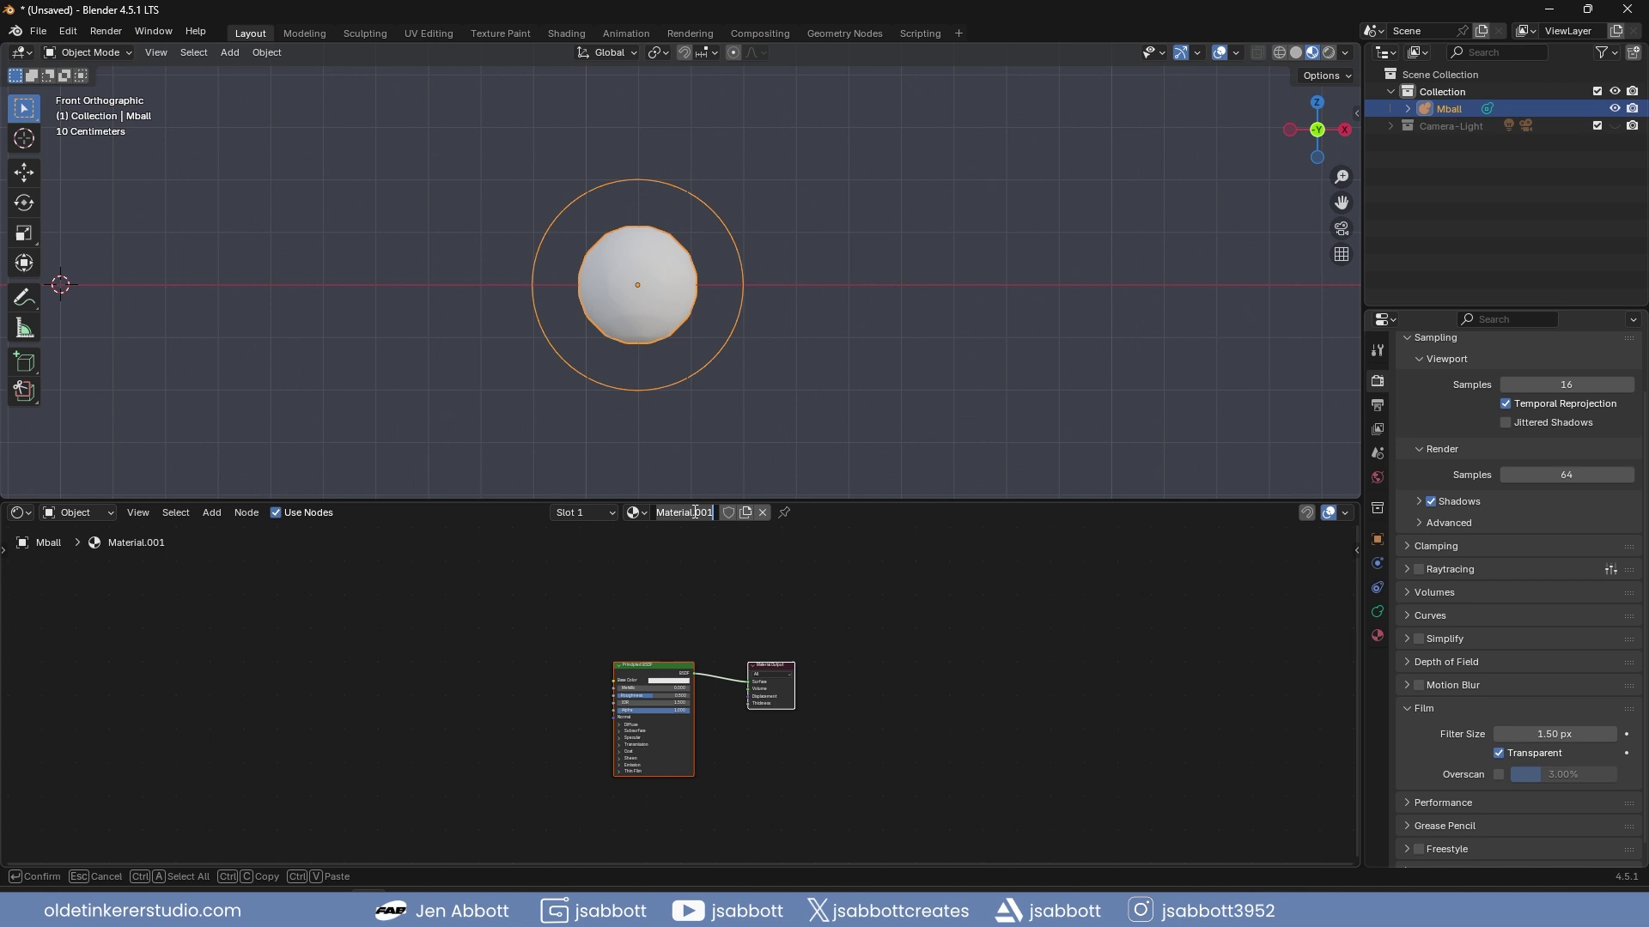
text(smoke)
key(Return)
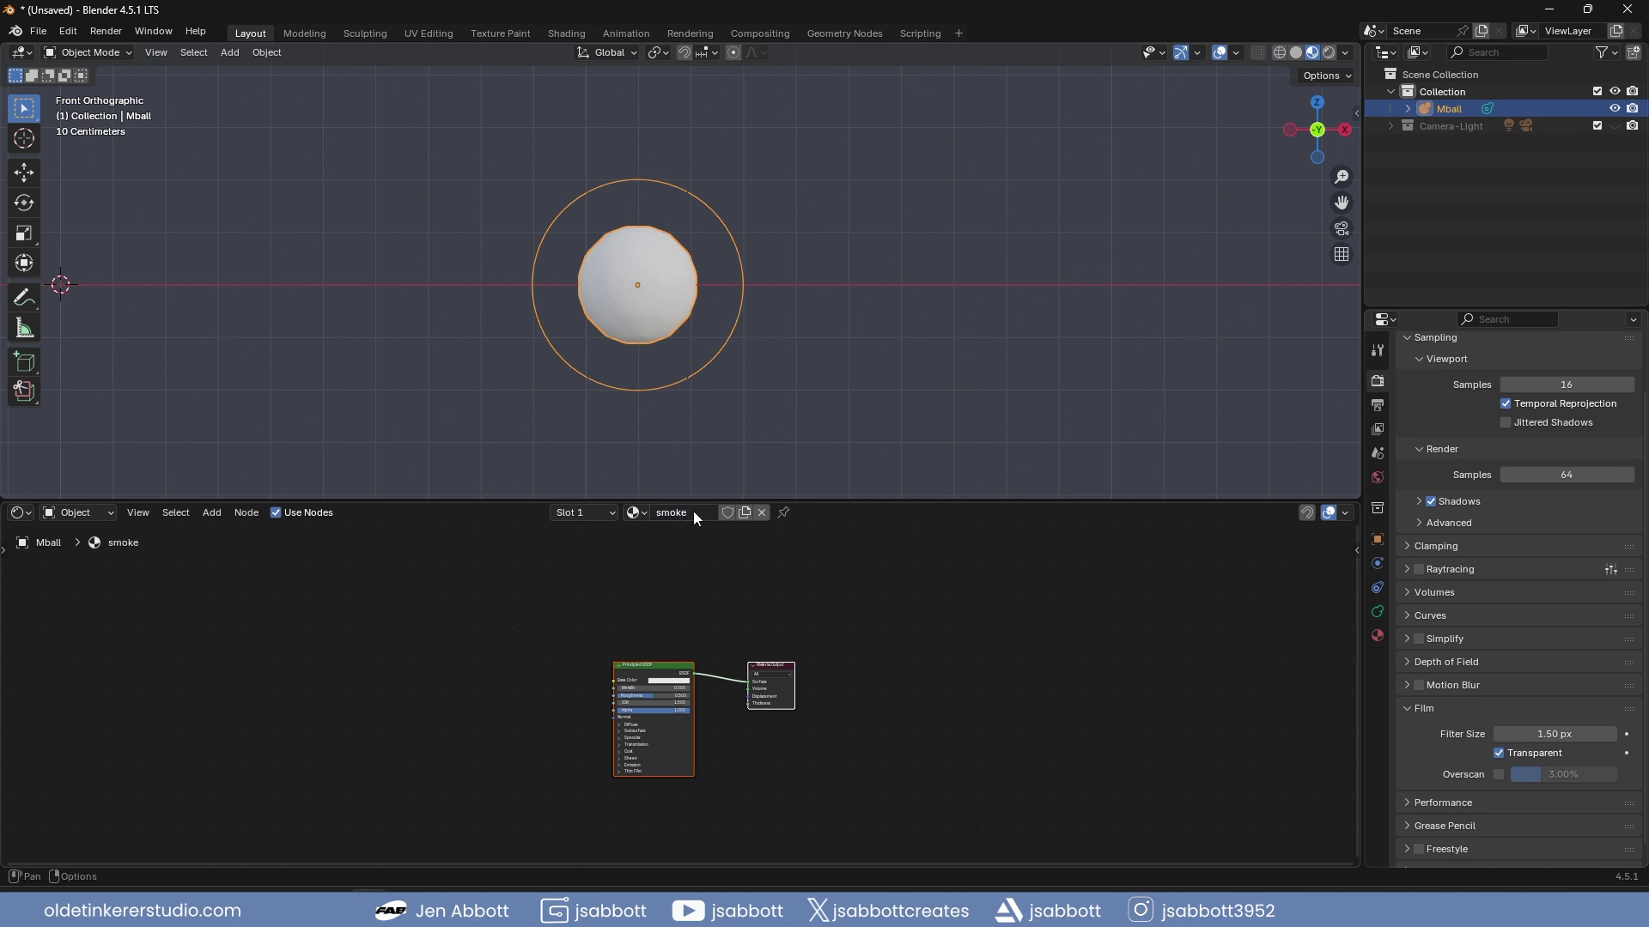
Replace the Principled BSDF with a Transparent BSDF node left of the output
scroll(464, 713, up, 3)
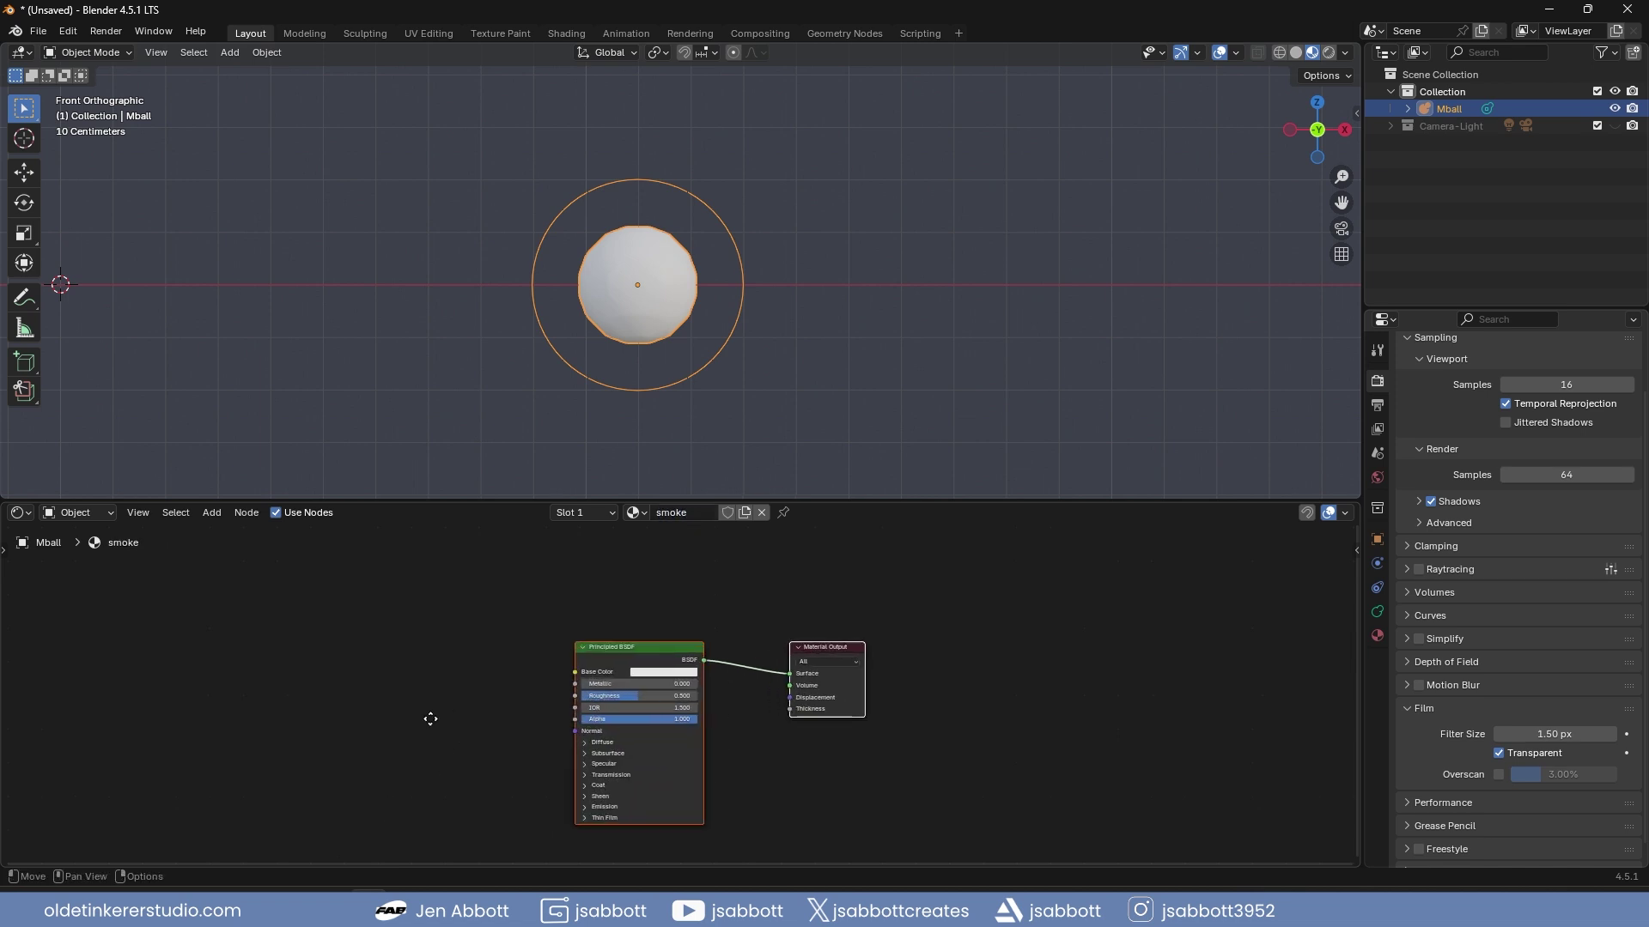
middle_drag(430, 719, 599, 680)
key(x)
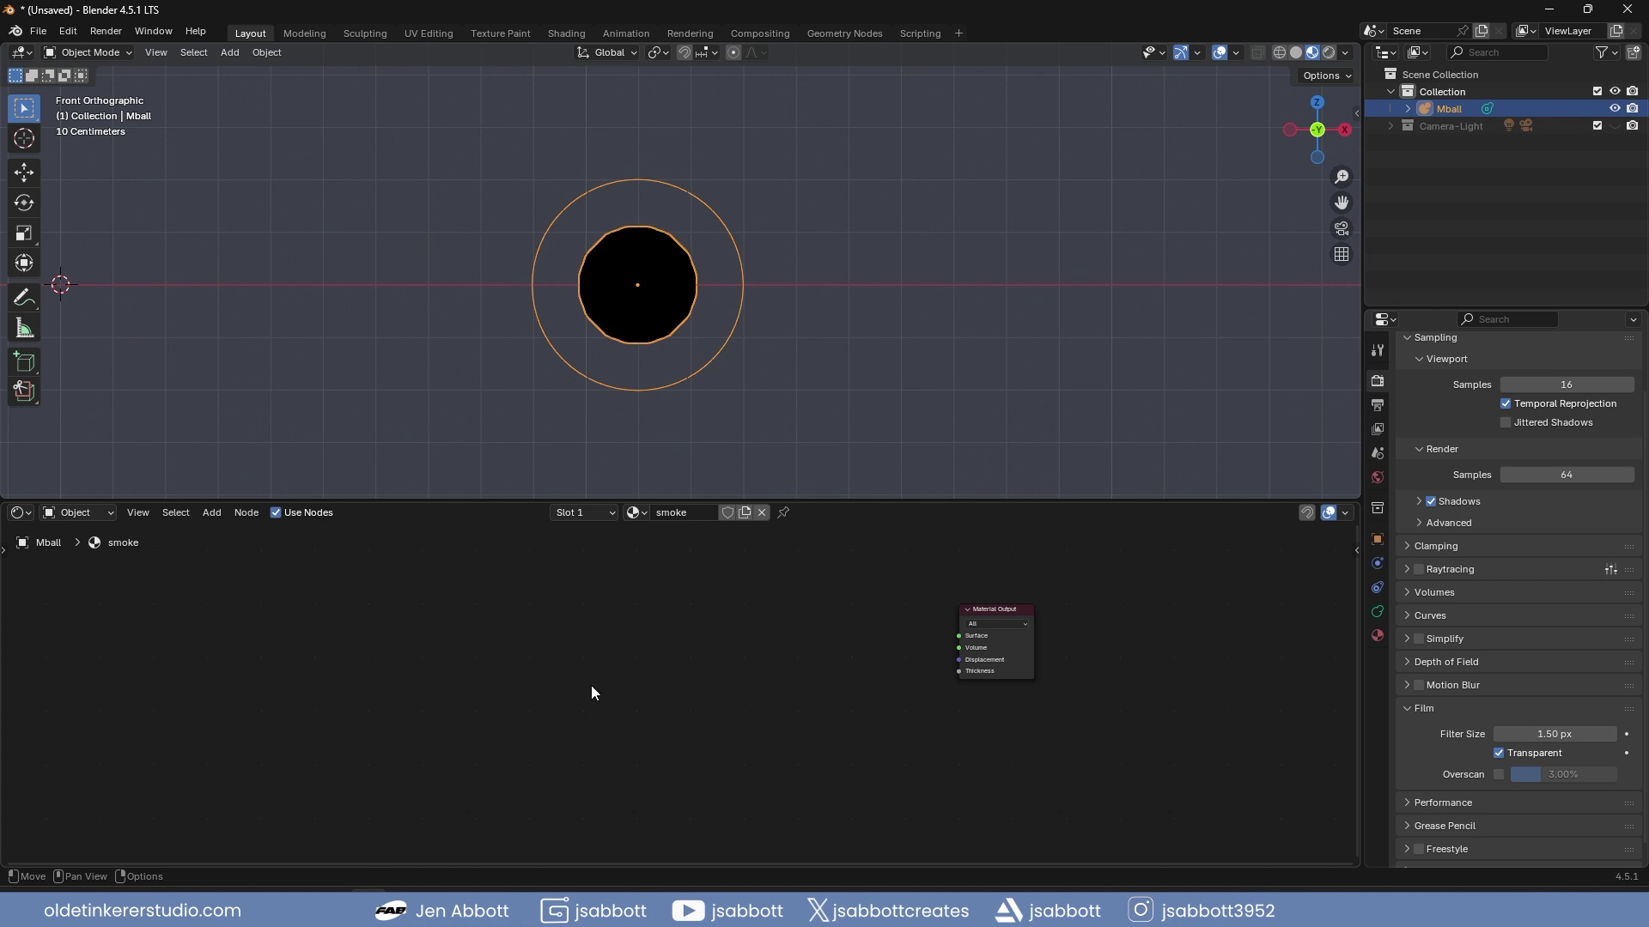
key(shift+a)
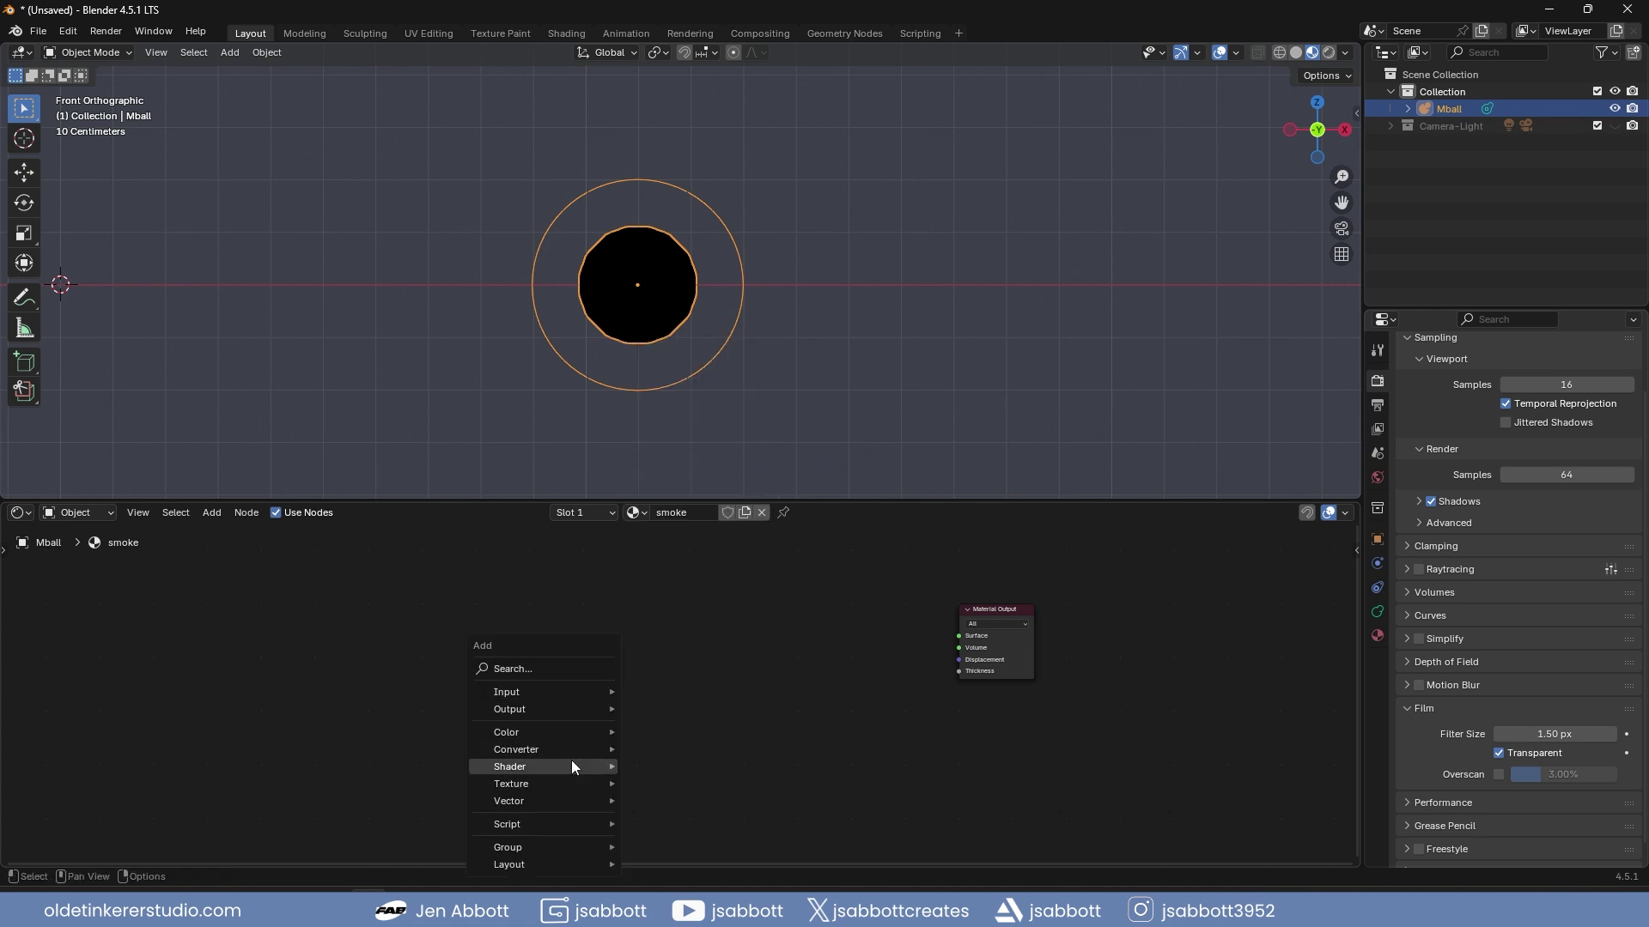
mouse_move(569, 764)
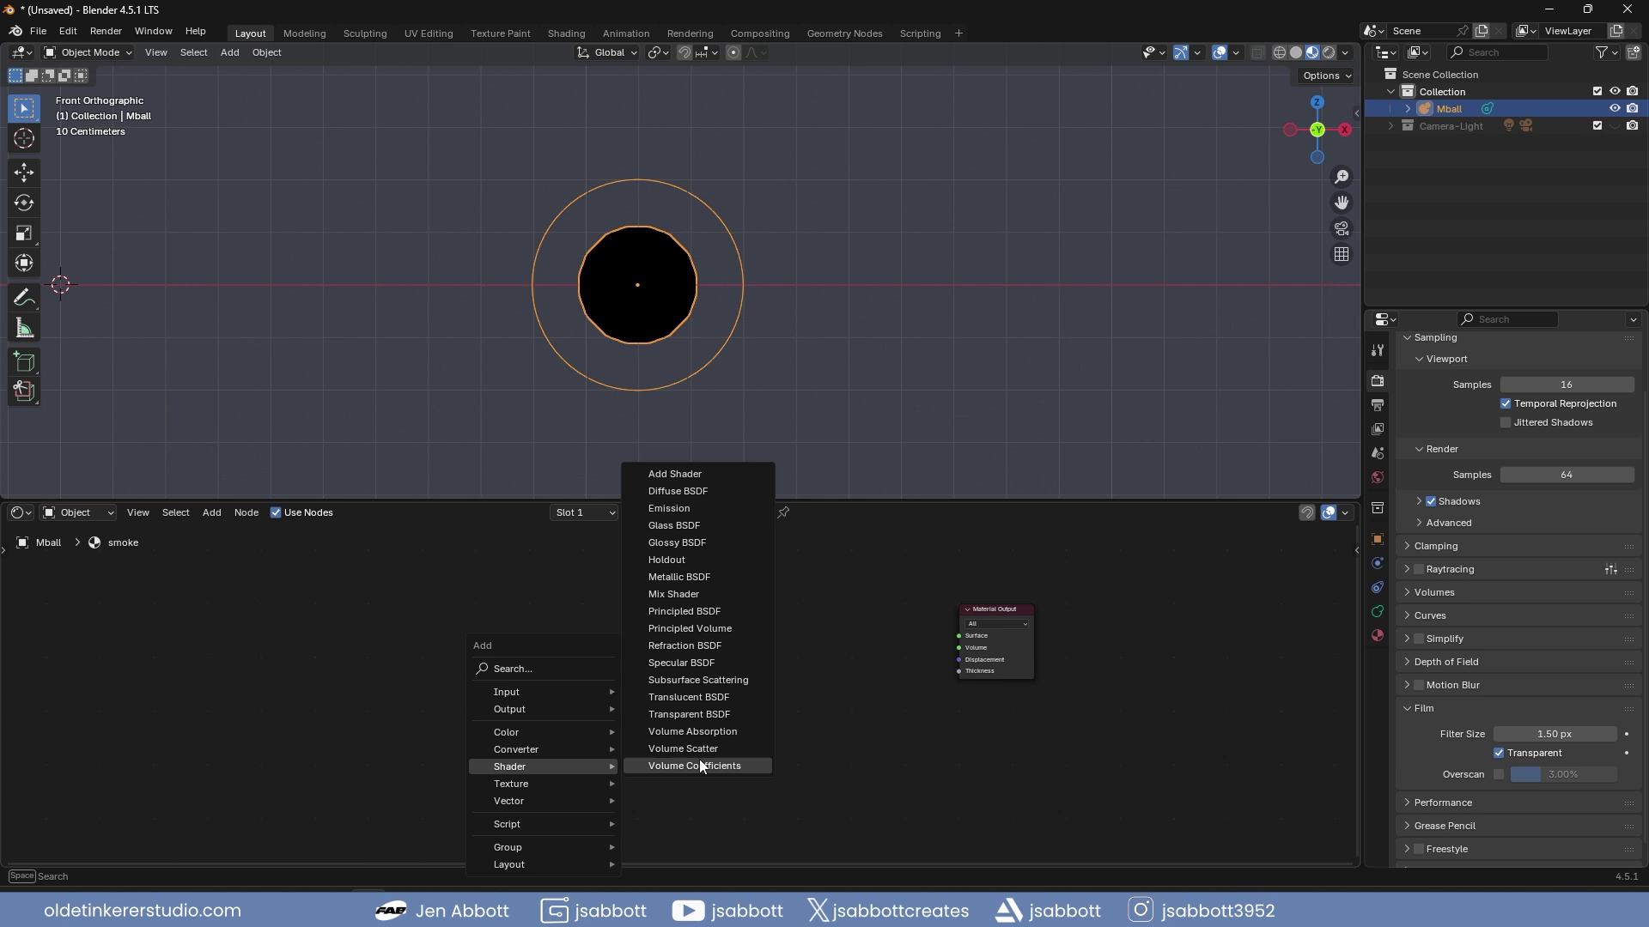
click(691, 714)
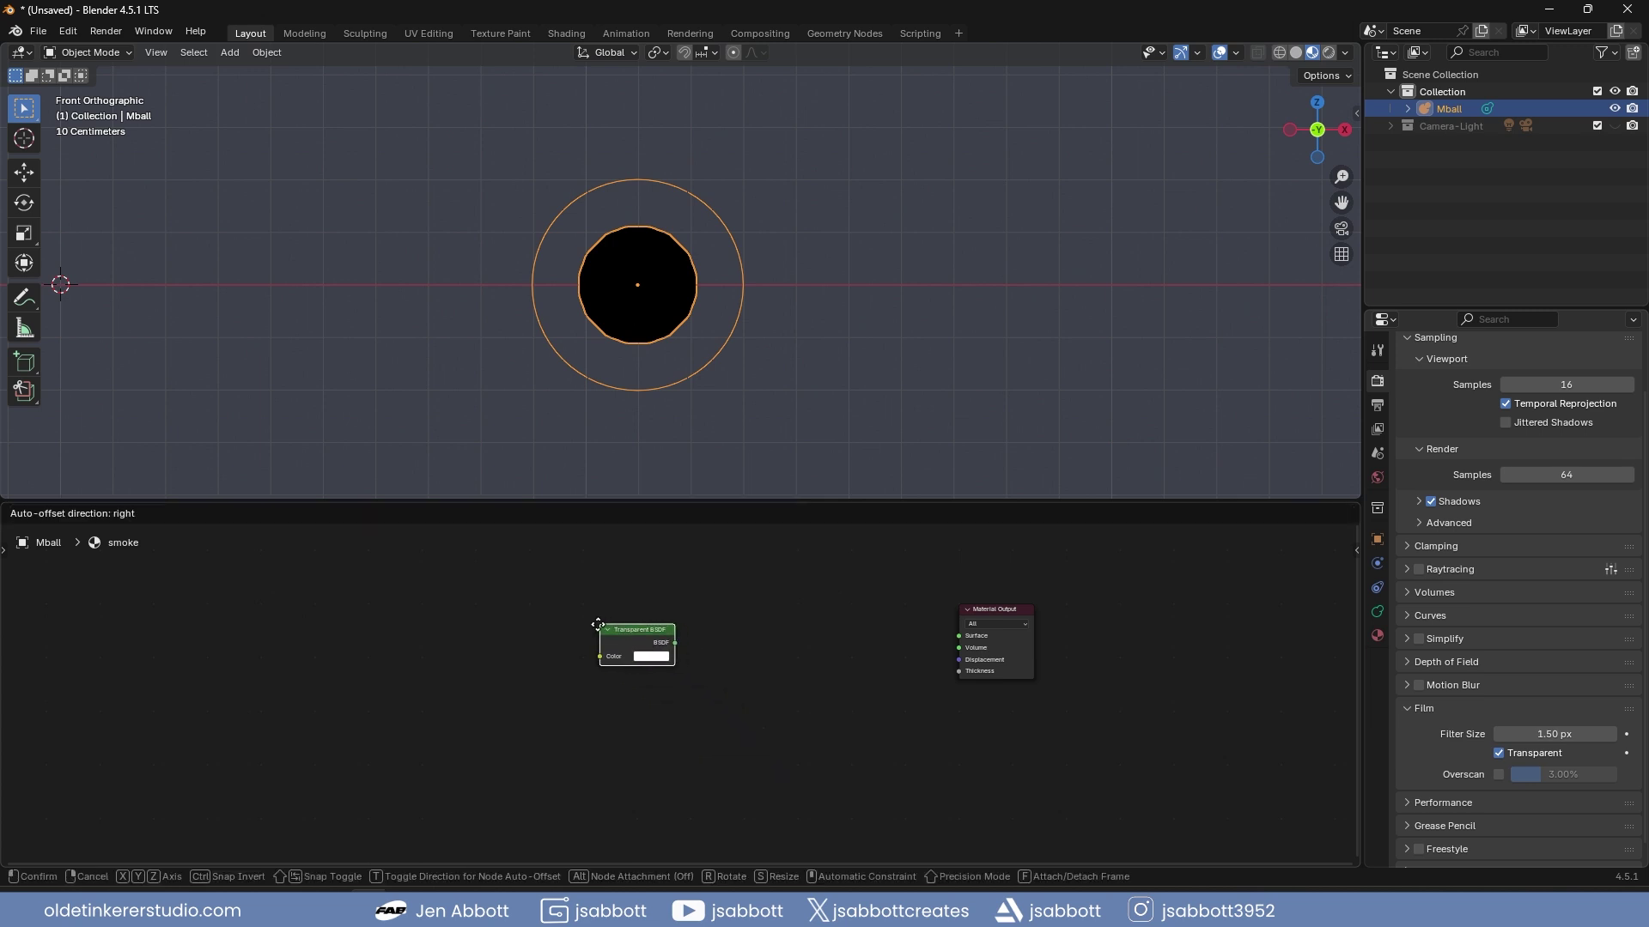
click(582, 611)
scroll(653, 717, up, 3)
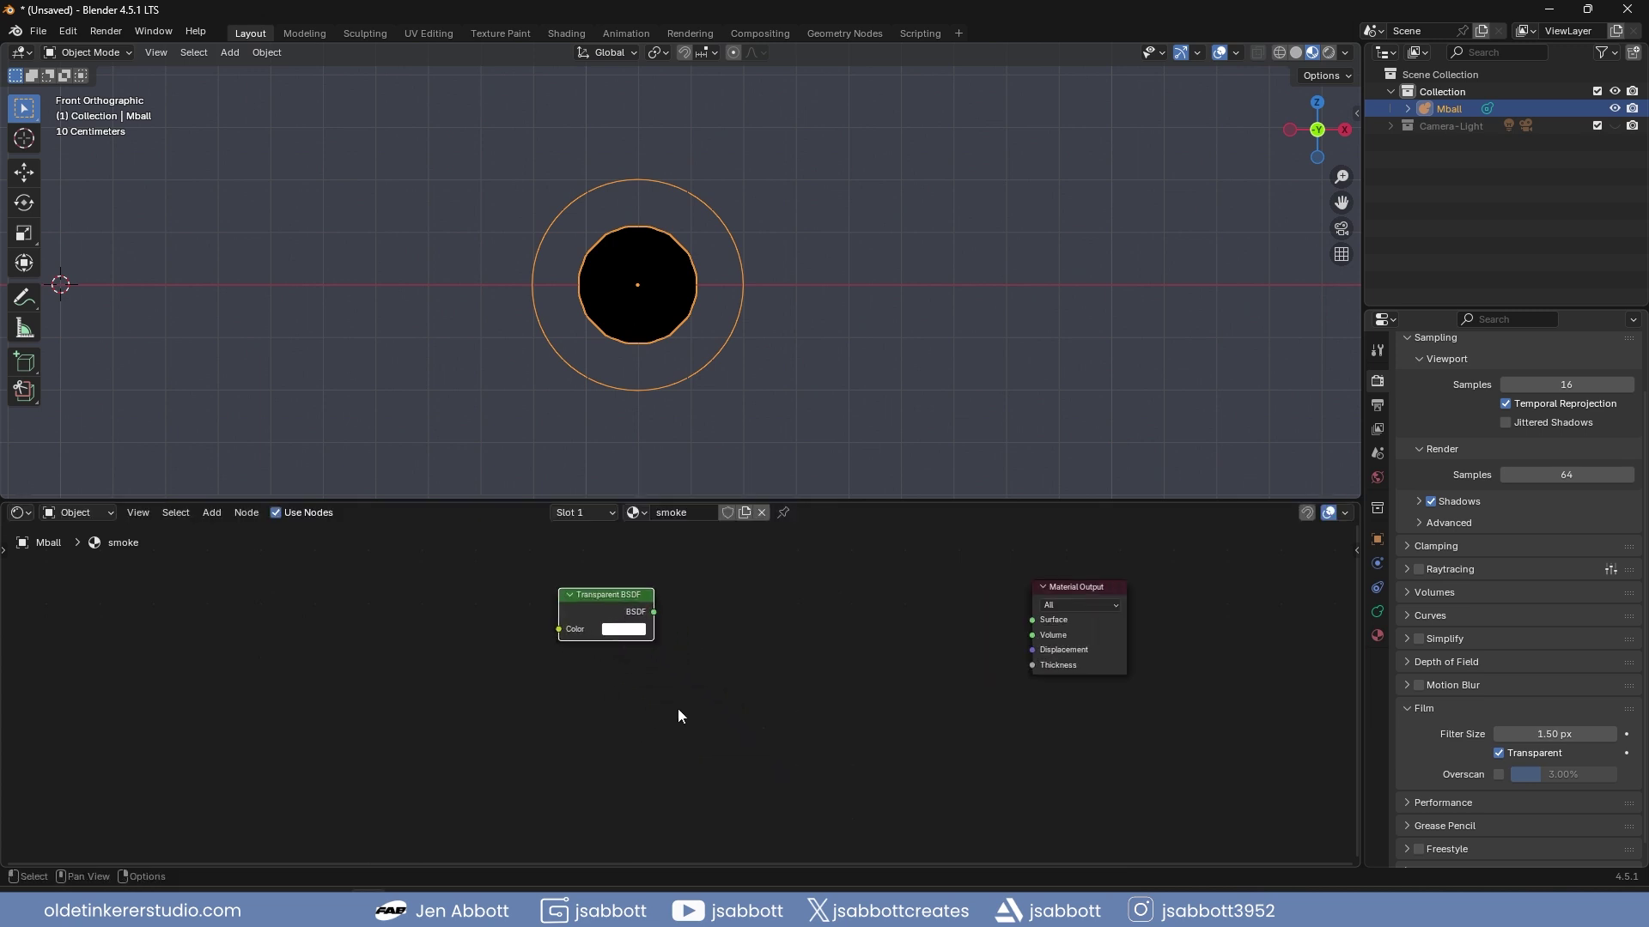
Add an Emission node below the Transparent BSDF
key(shift+a)
mouse_move(624, 693)
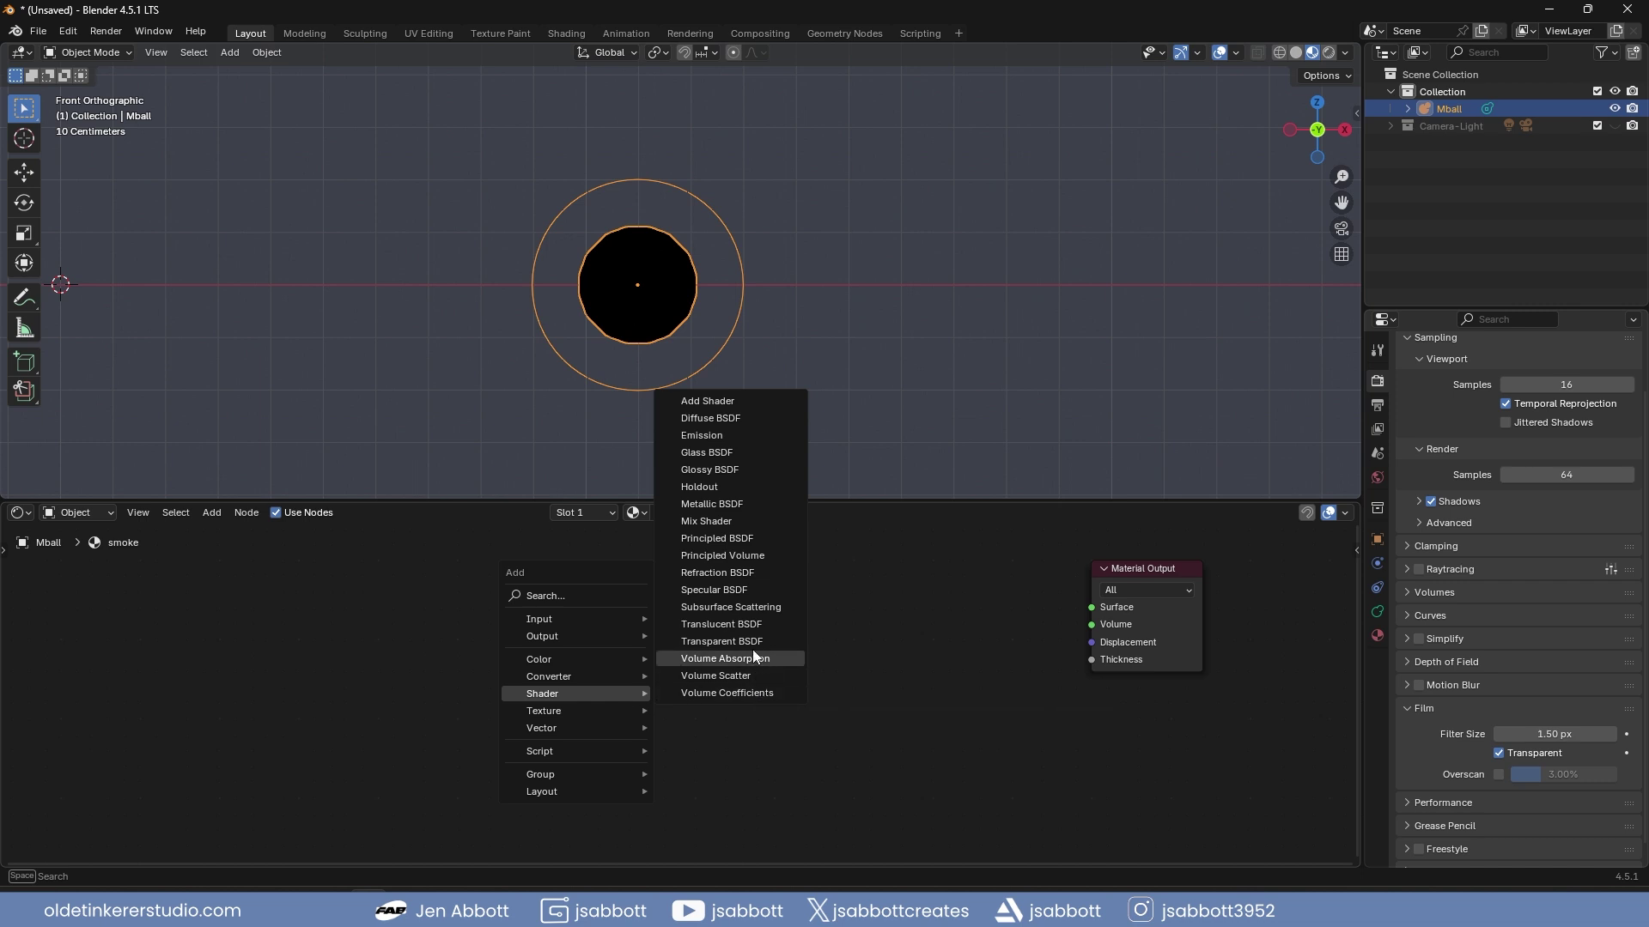
click(736, 560)
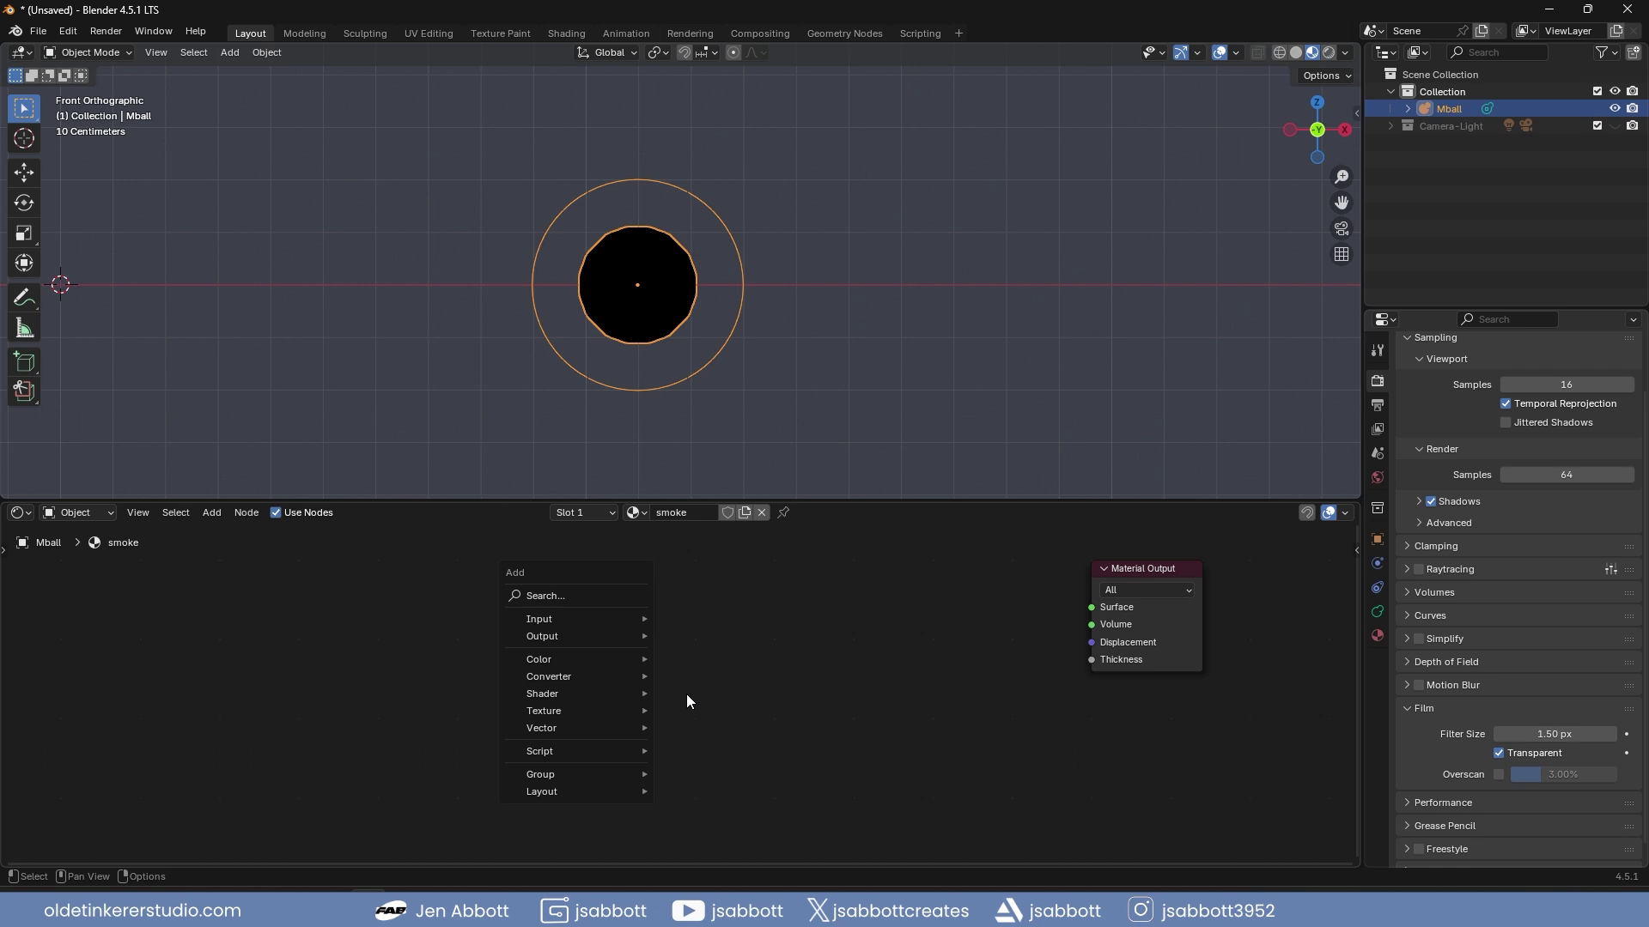
key(shift+a)
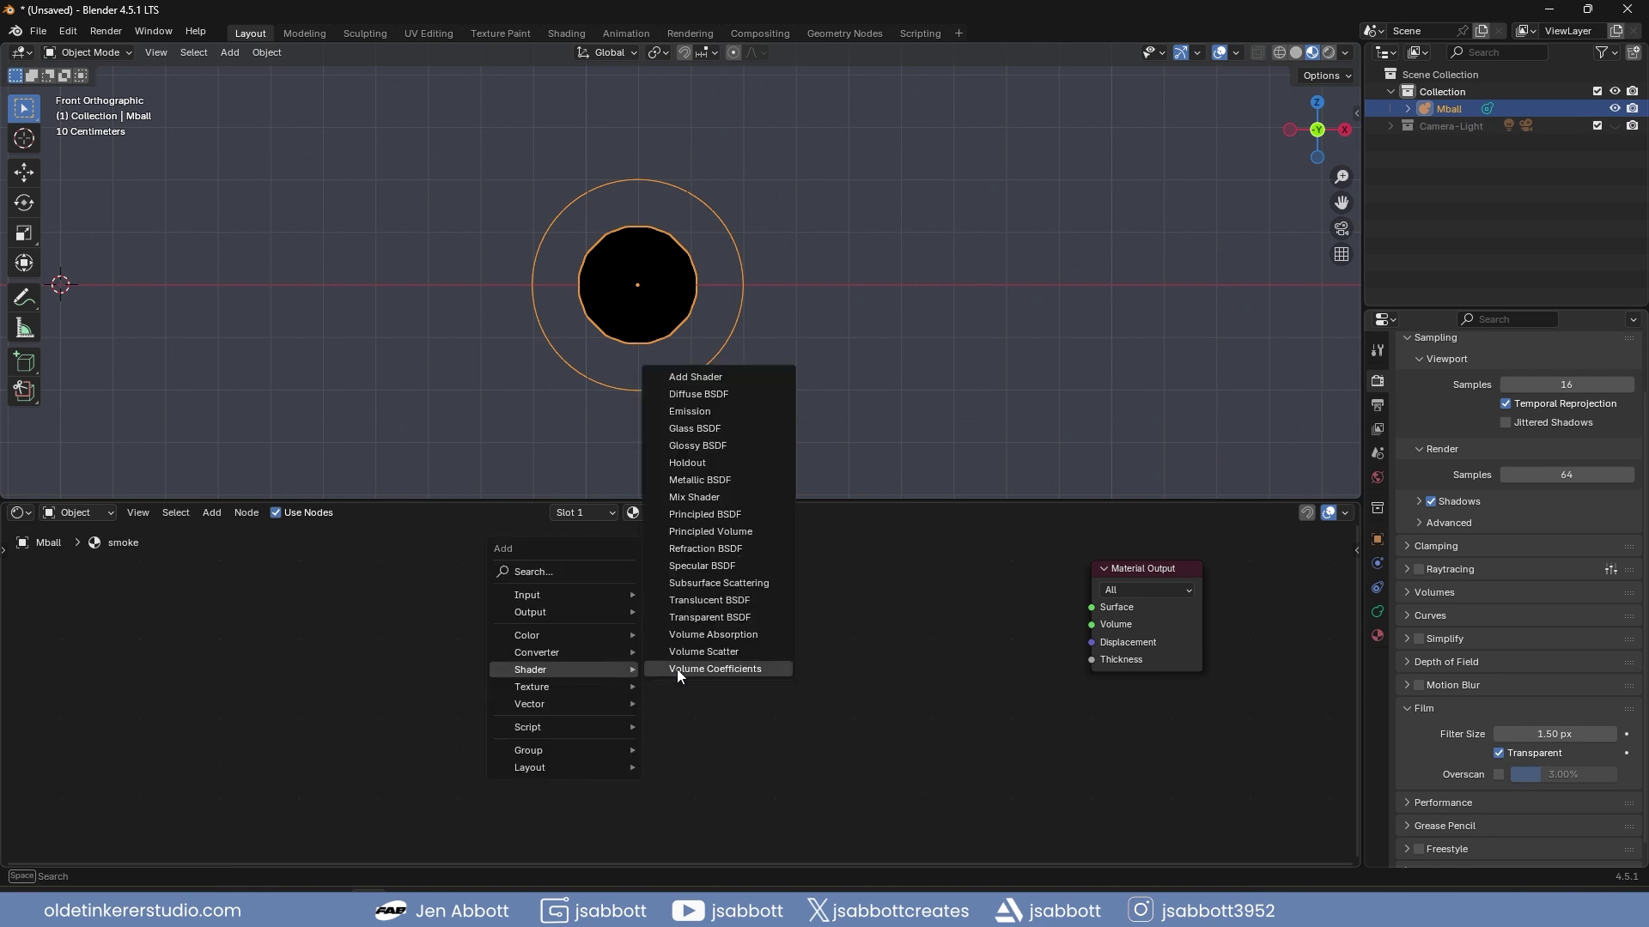
click(691, 411)
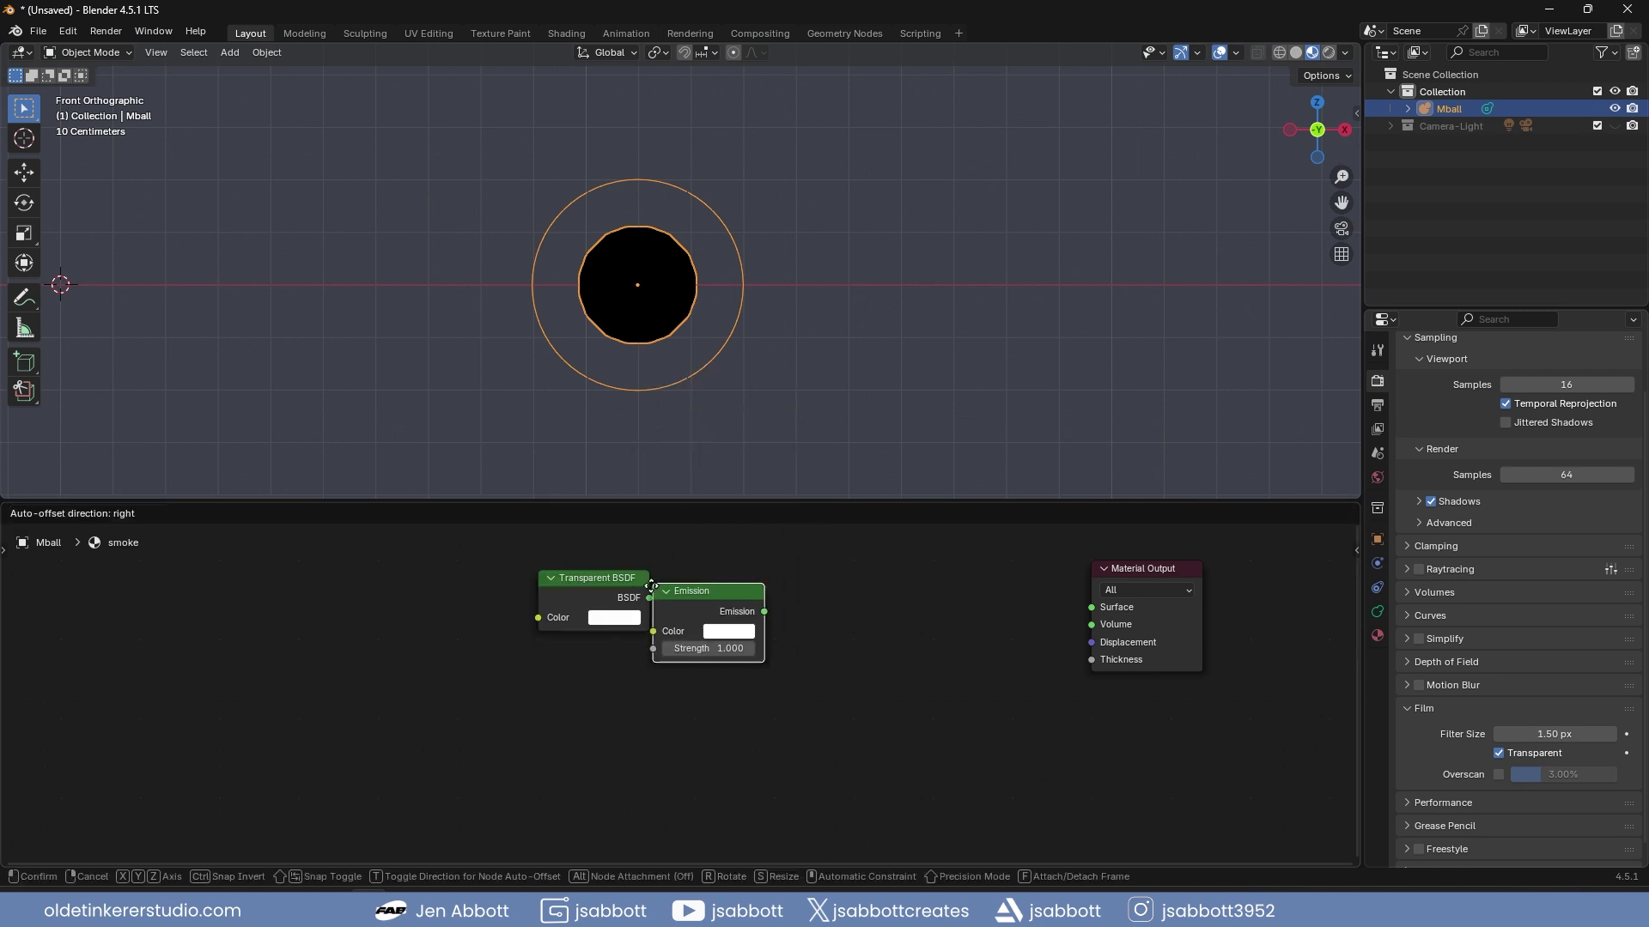
click(542, 651)
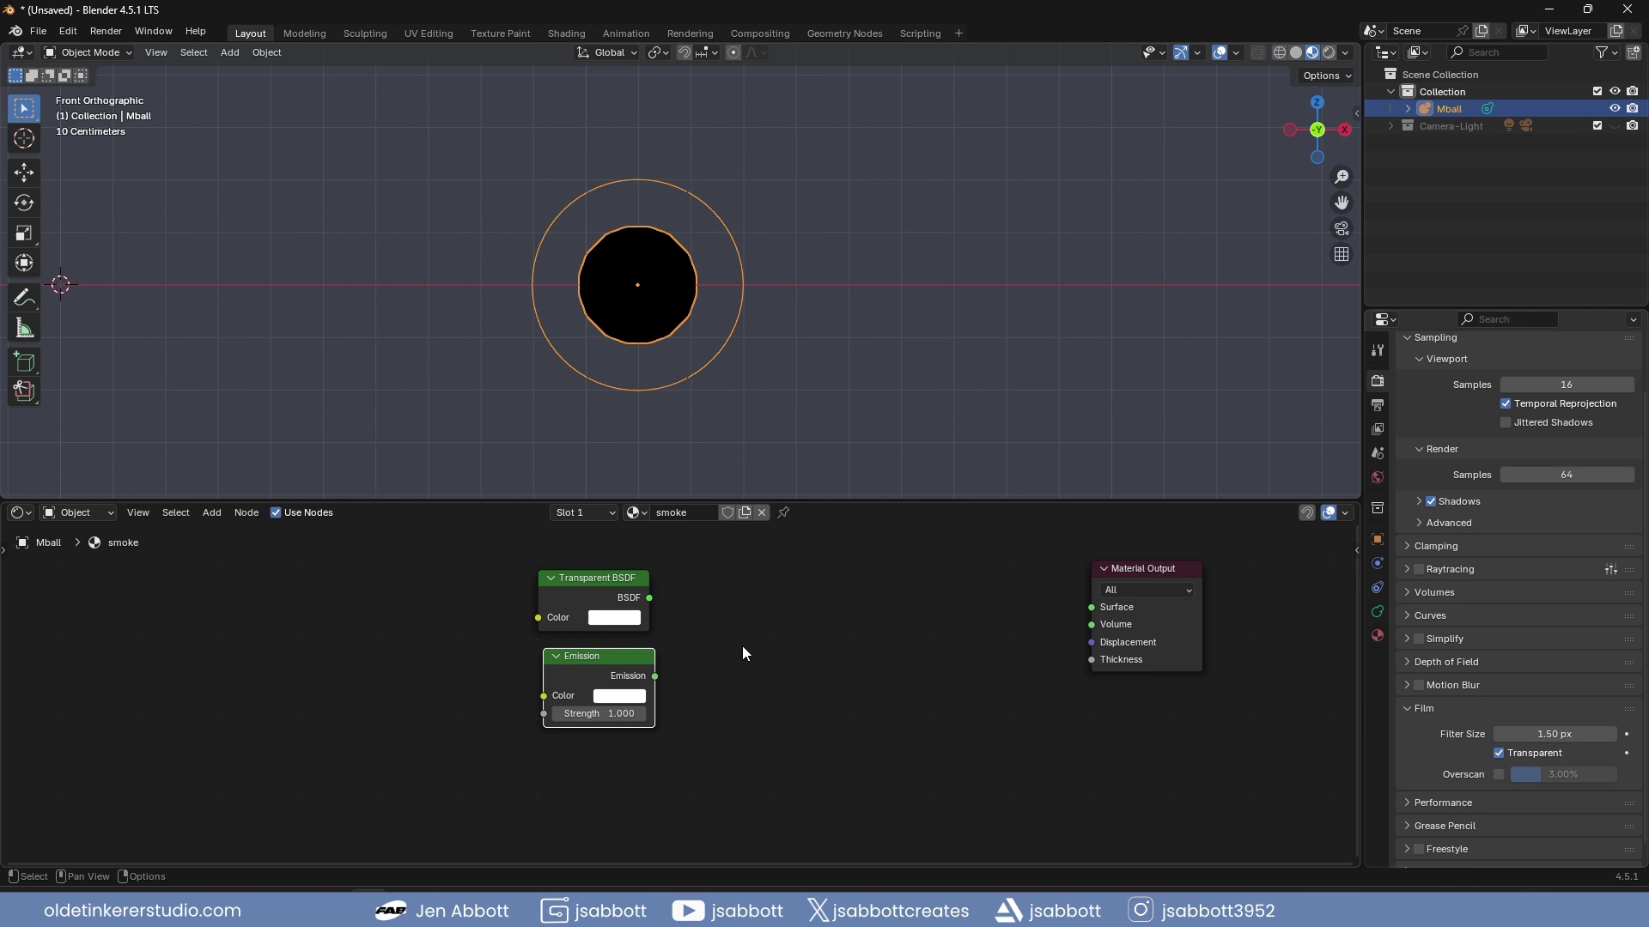
Add a Mix Shader node beside Material Output
key(shift+a)
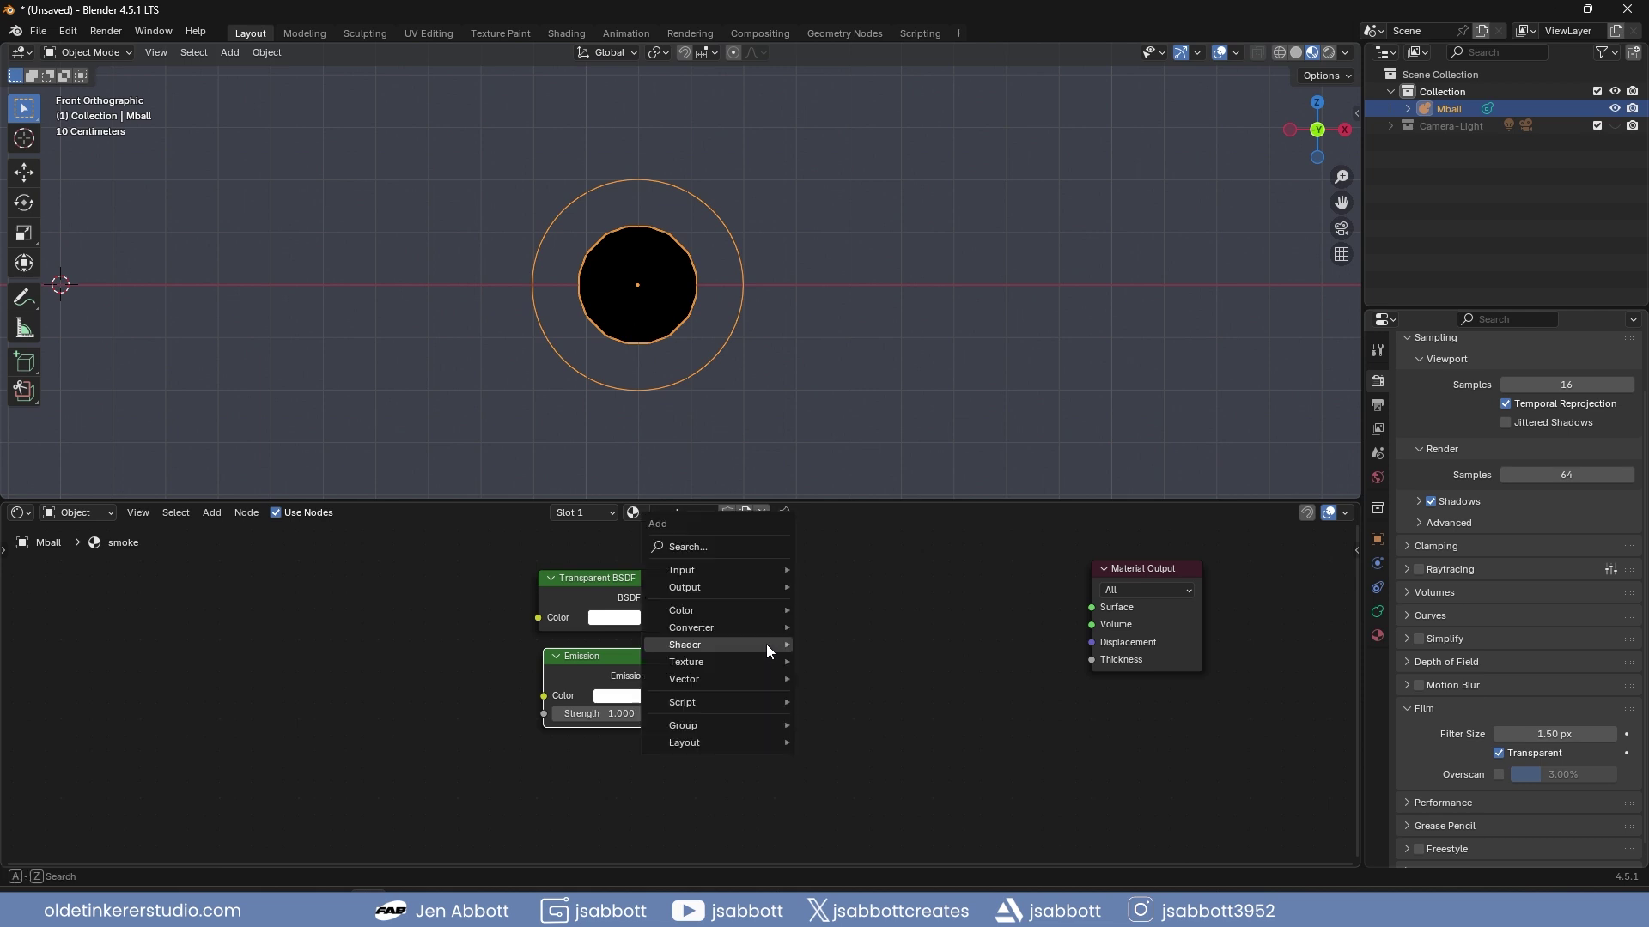
mouse_move(766, 644)
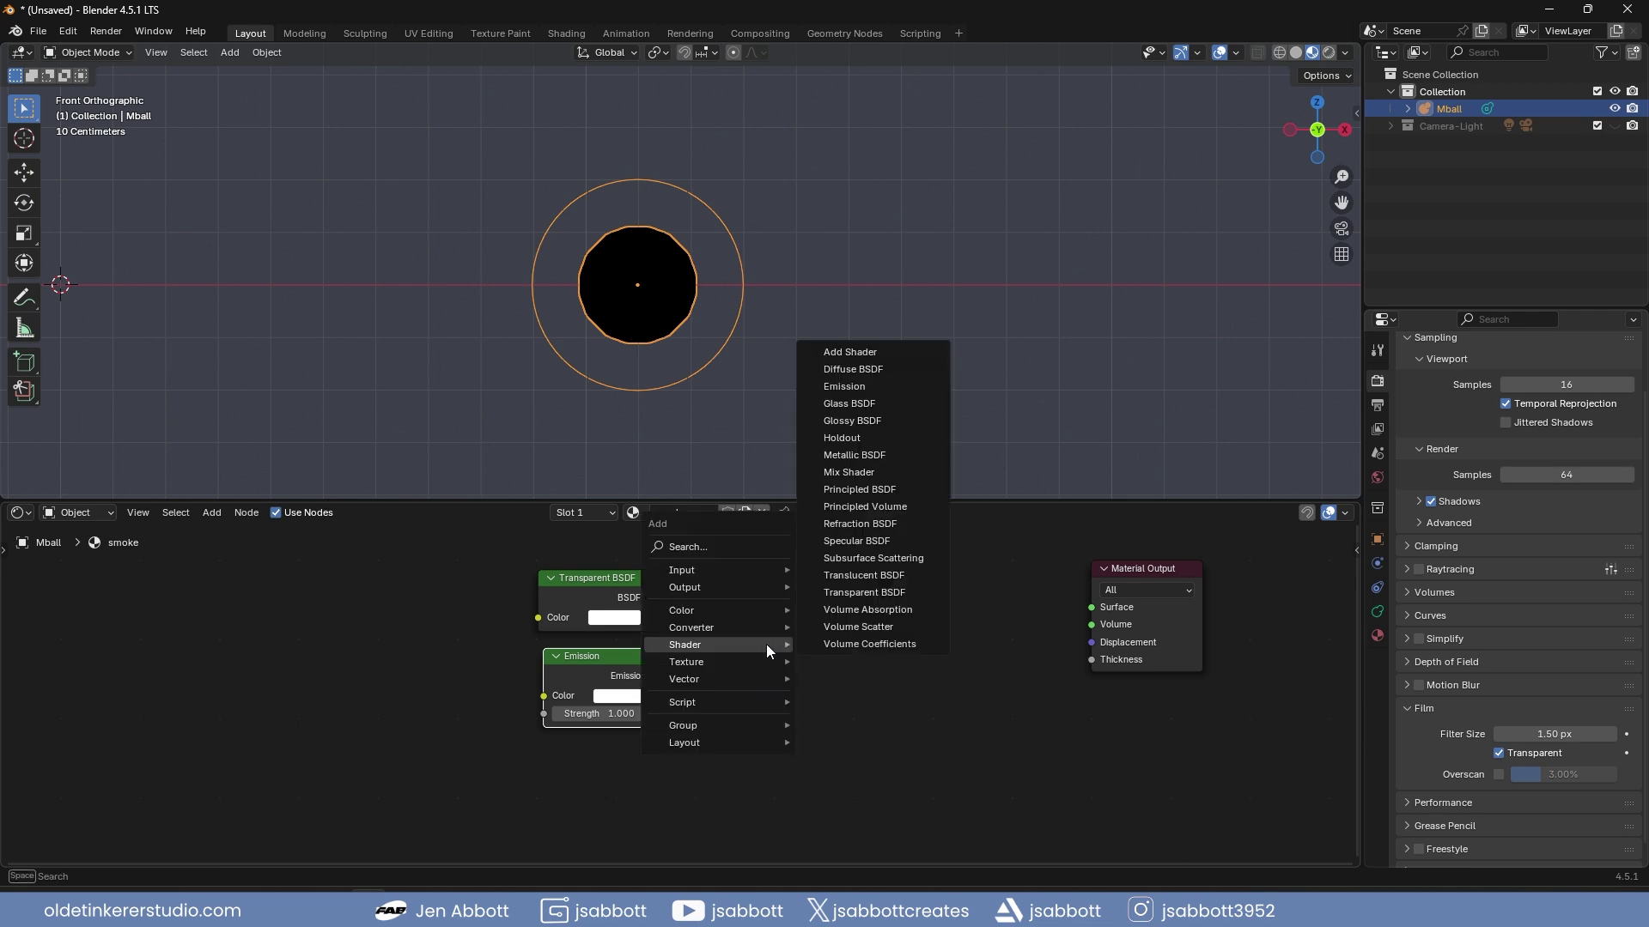
click(850, 473)
click(881, 581)
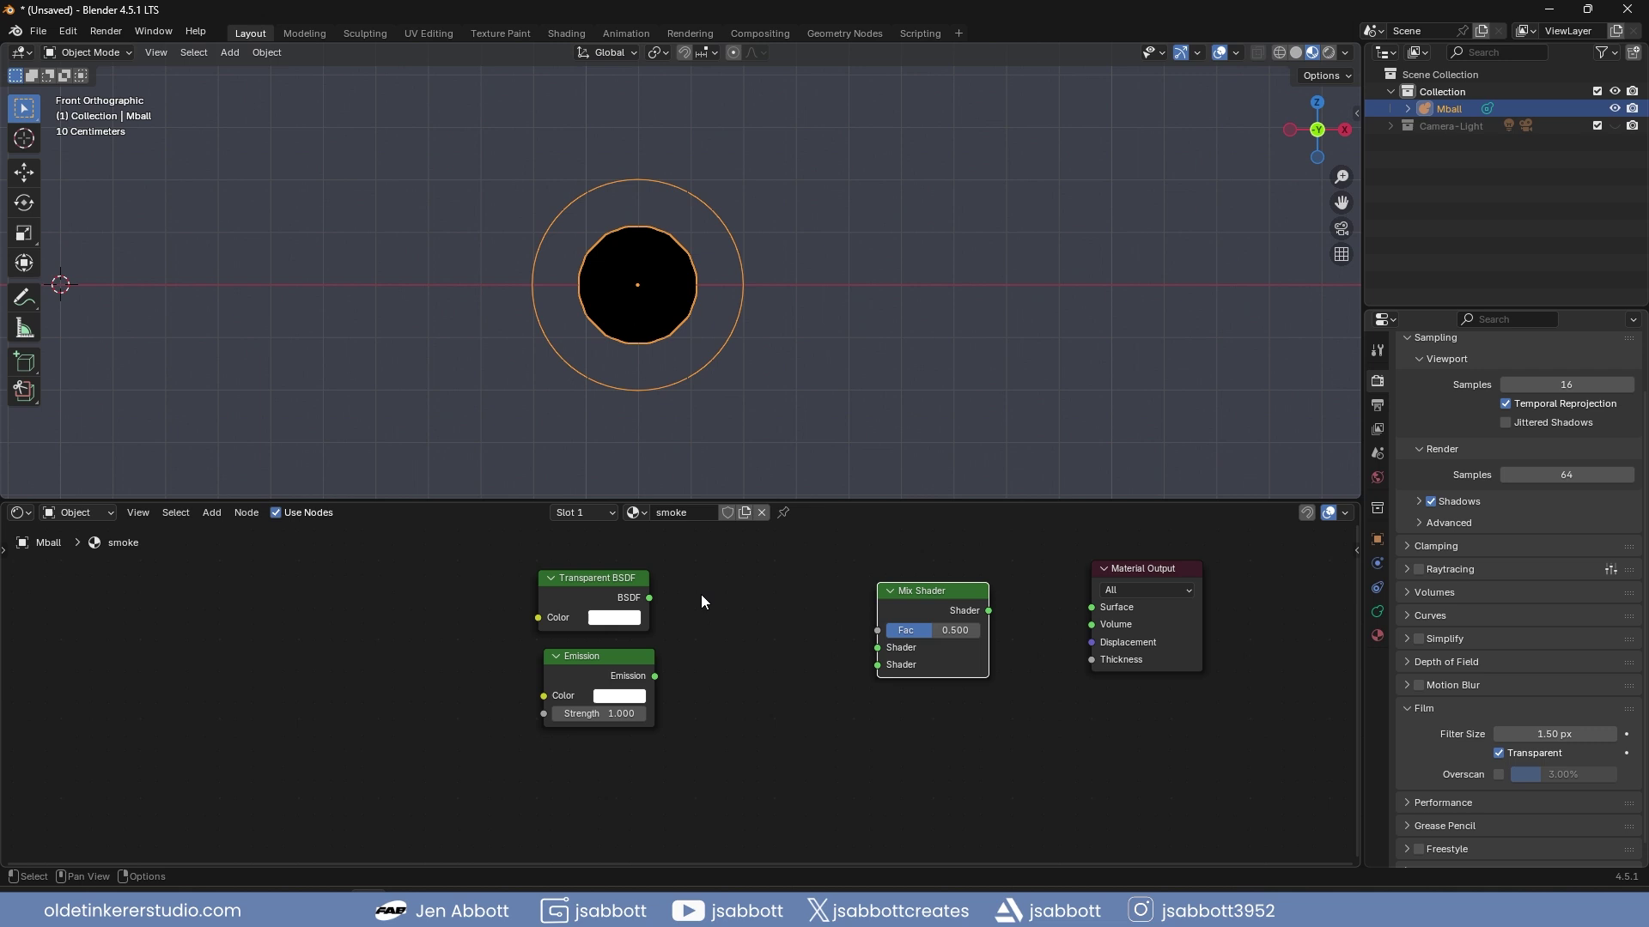
Wire Transparent BSDF and Emission into the Mix Shader, and Mix Shader into Surface
drag(429, 583, 663, 720)
drag(589, 589, 768, 581)
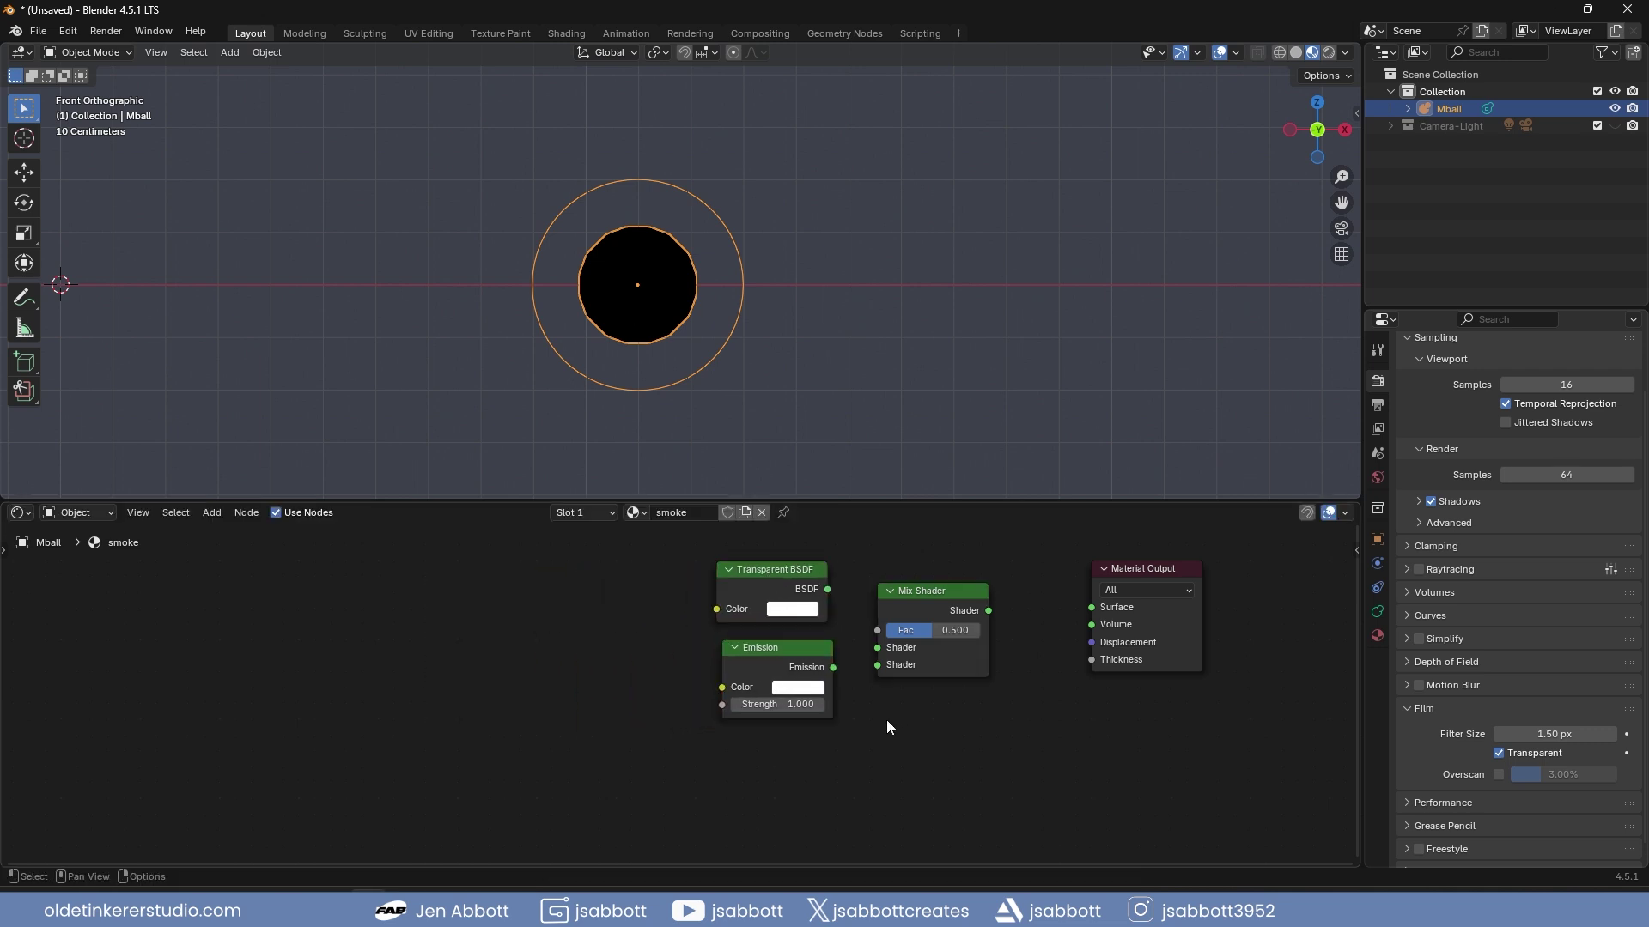
drag(828, 668, 877, 665)
drag(828, 590, 874, 647)
drag(988, 612, 1090, 608)
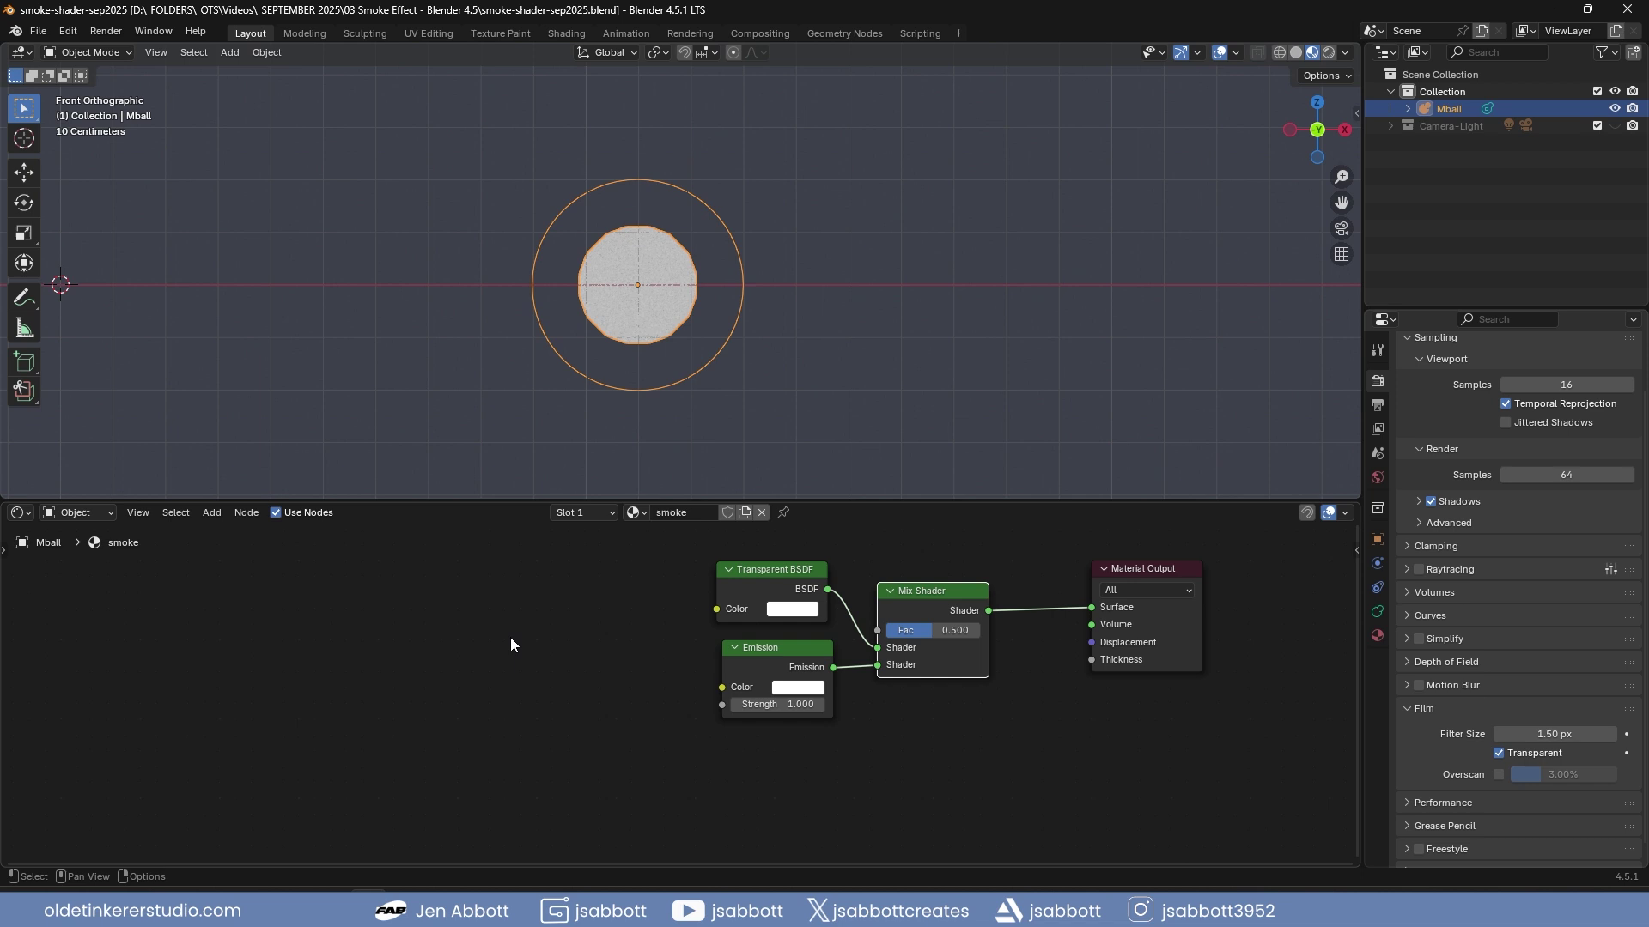
Add a Noise Texture with Mapping and Texture Coordinate nodes using Object coordinates
key(shift+a)
mouse_move(487, 609)
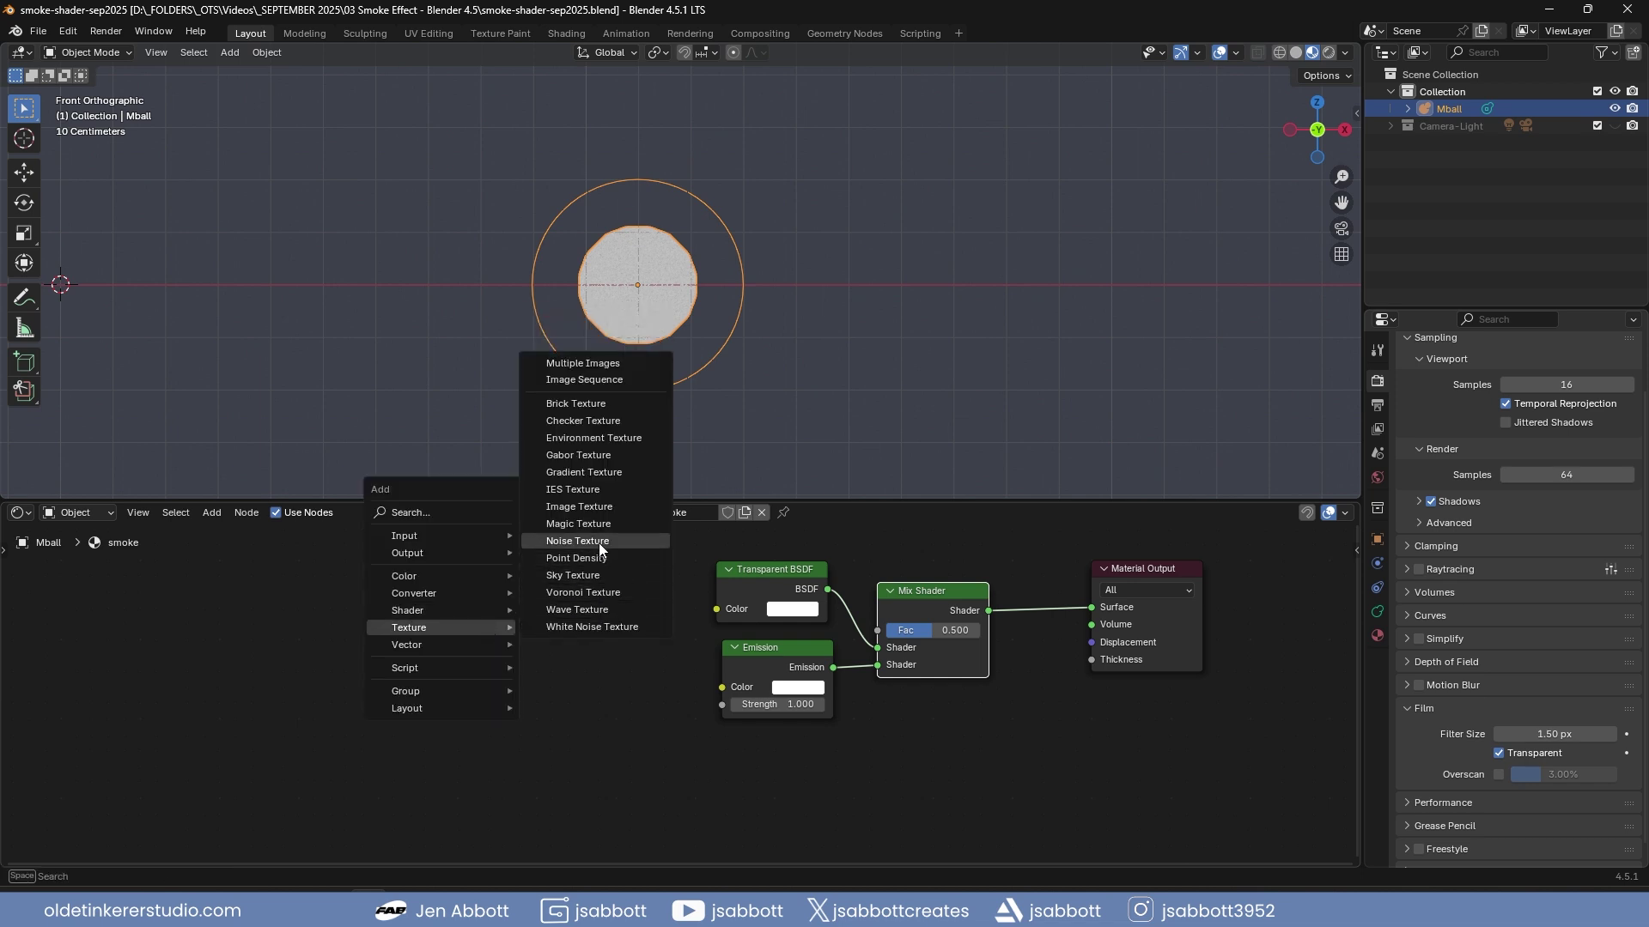
click(599, 541)
click(501, 554)
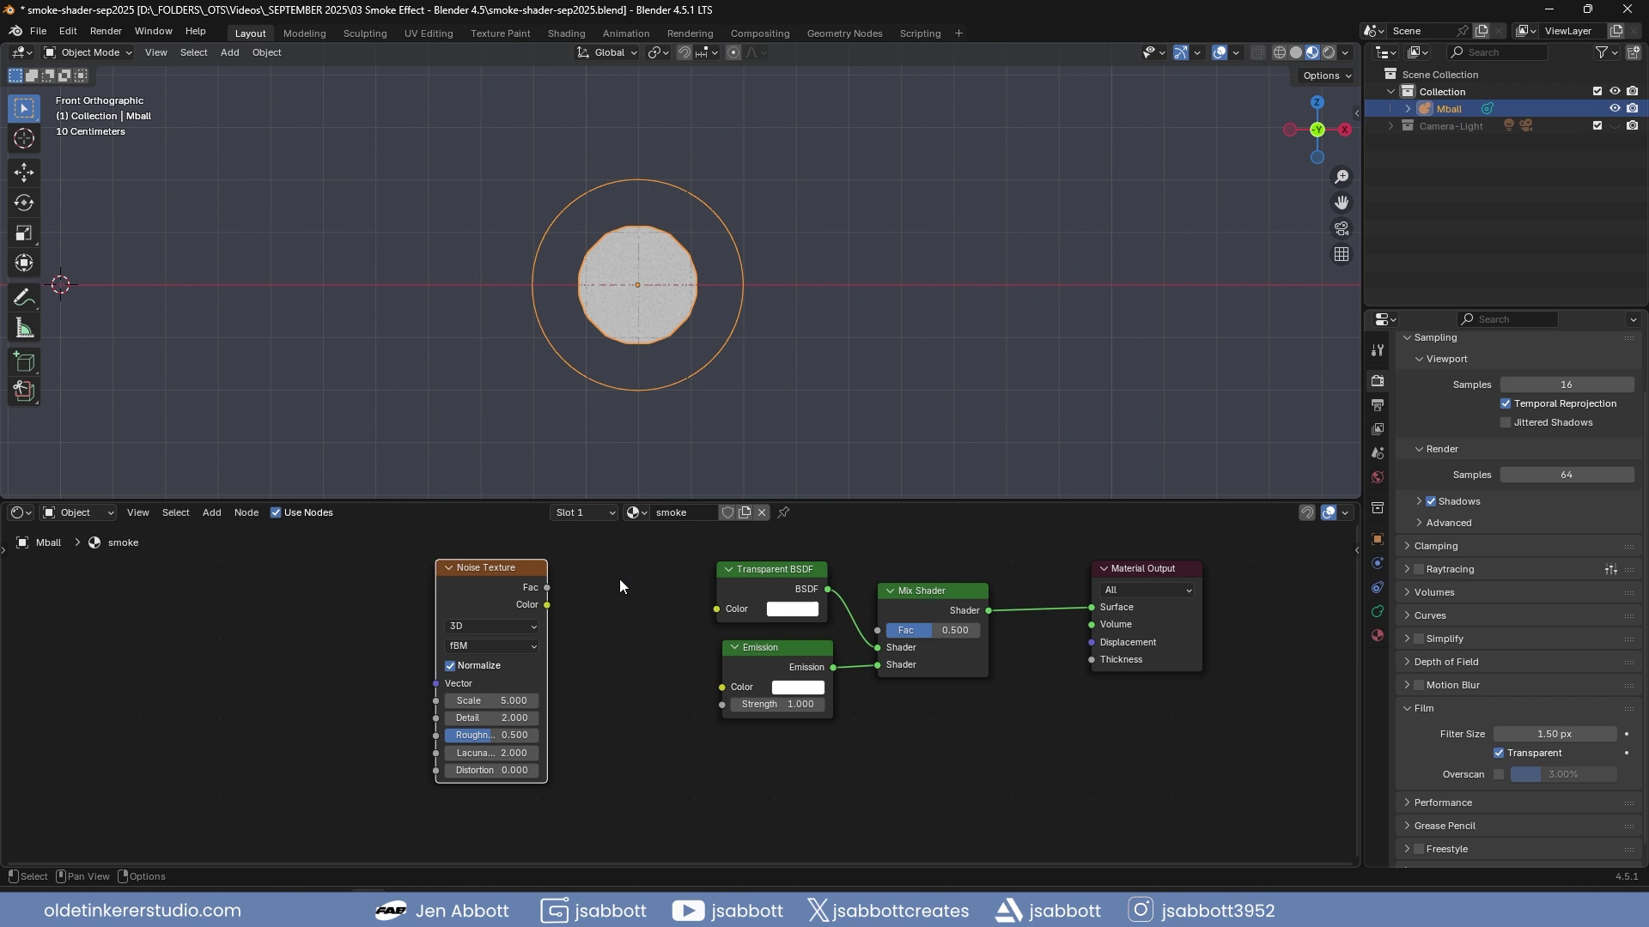
middle_drag(605, 609, 705, 608)
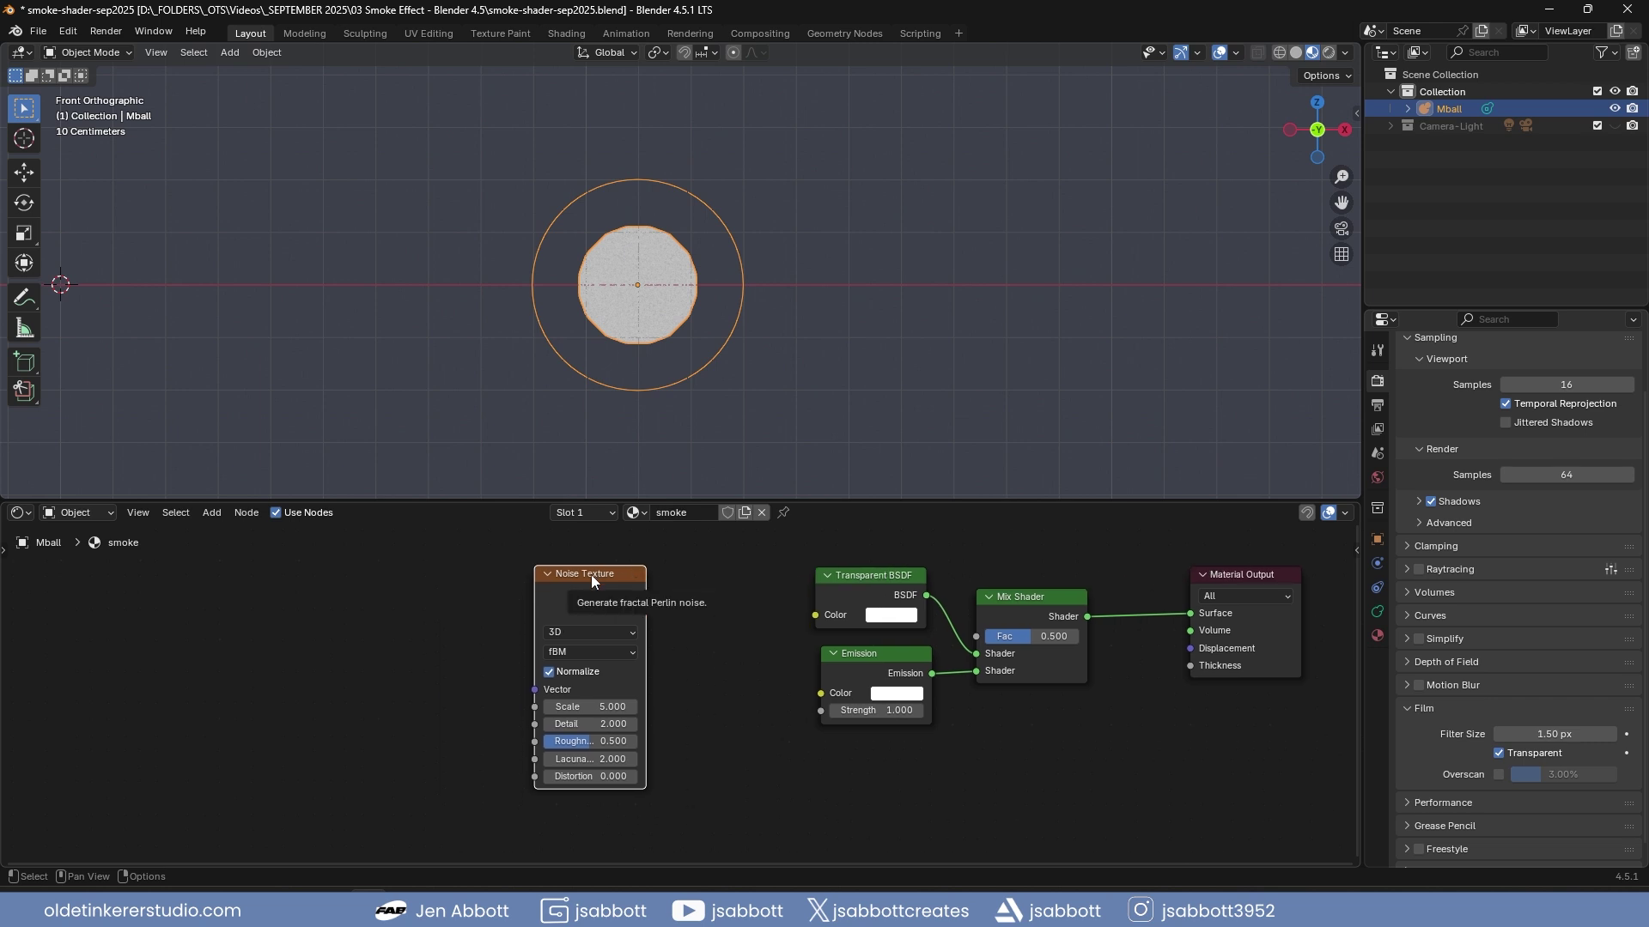
key(ctrl+t)
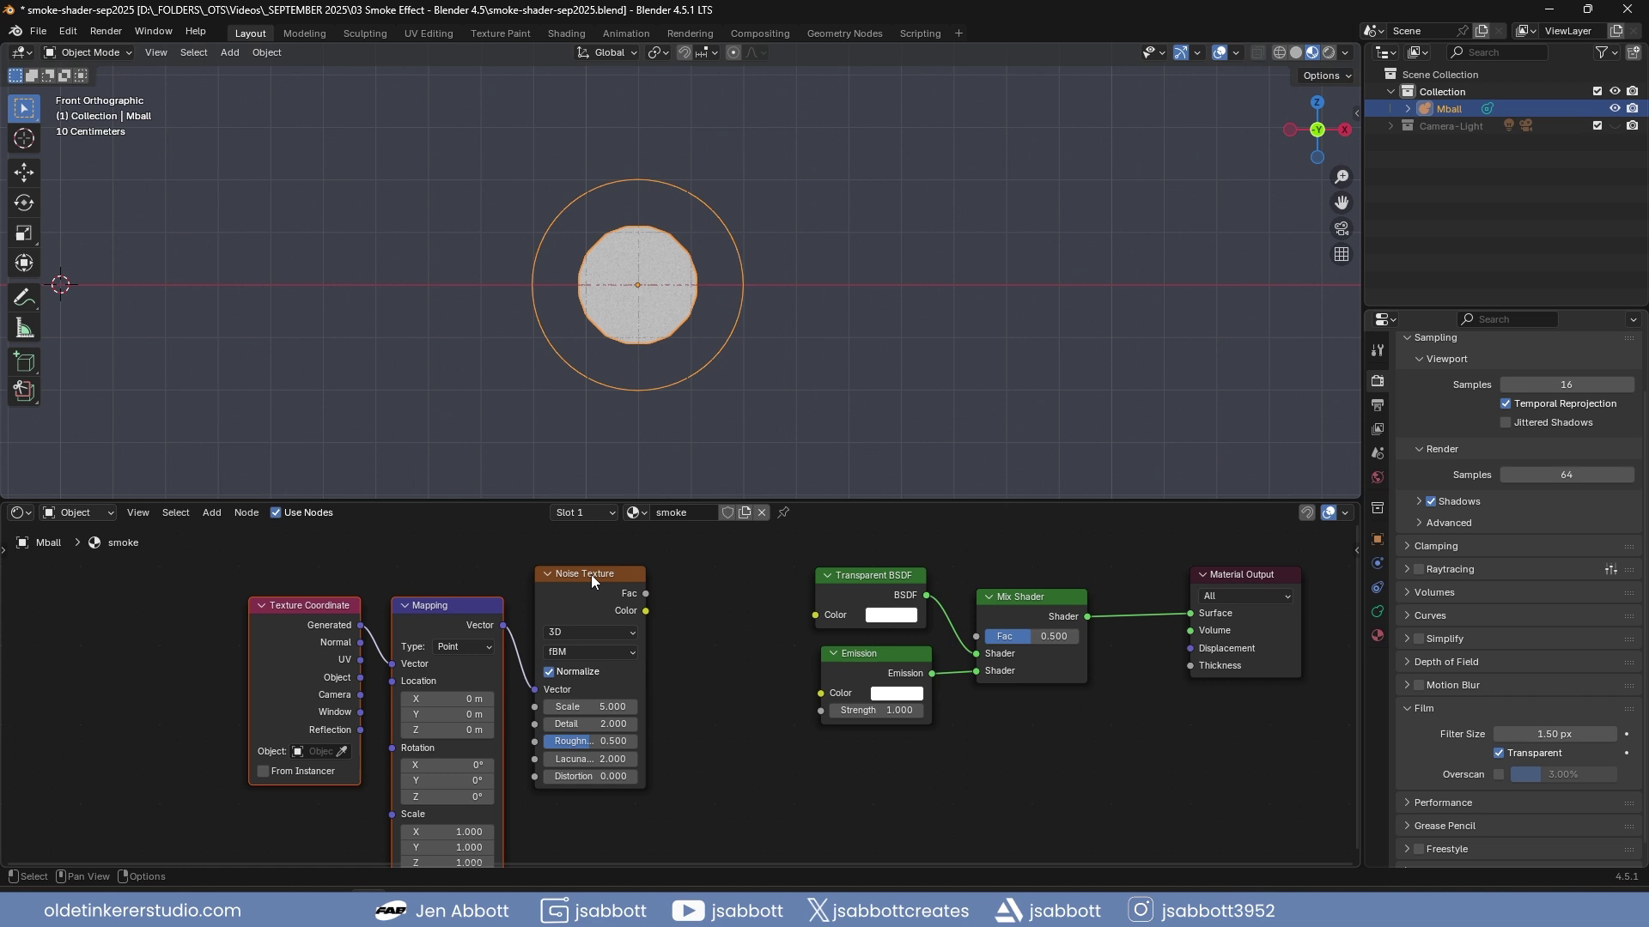
drag(361, 679, 394, 665)
scroll(761, 785, down, 5)
Add a Value node of 1.000 driving Mapping Scale, then preview the noise Fac on the sphere
key(shift+a)
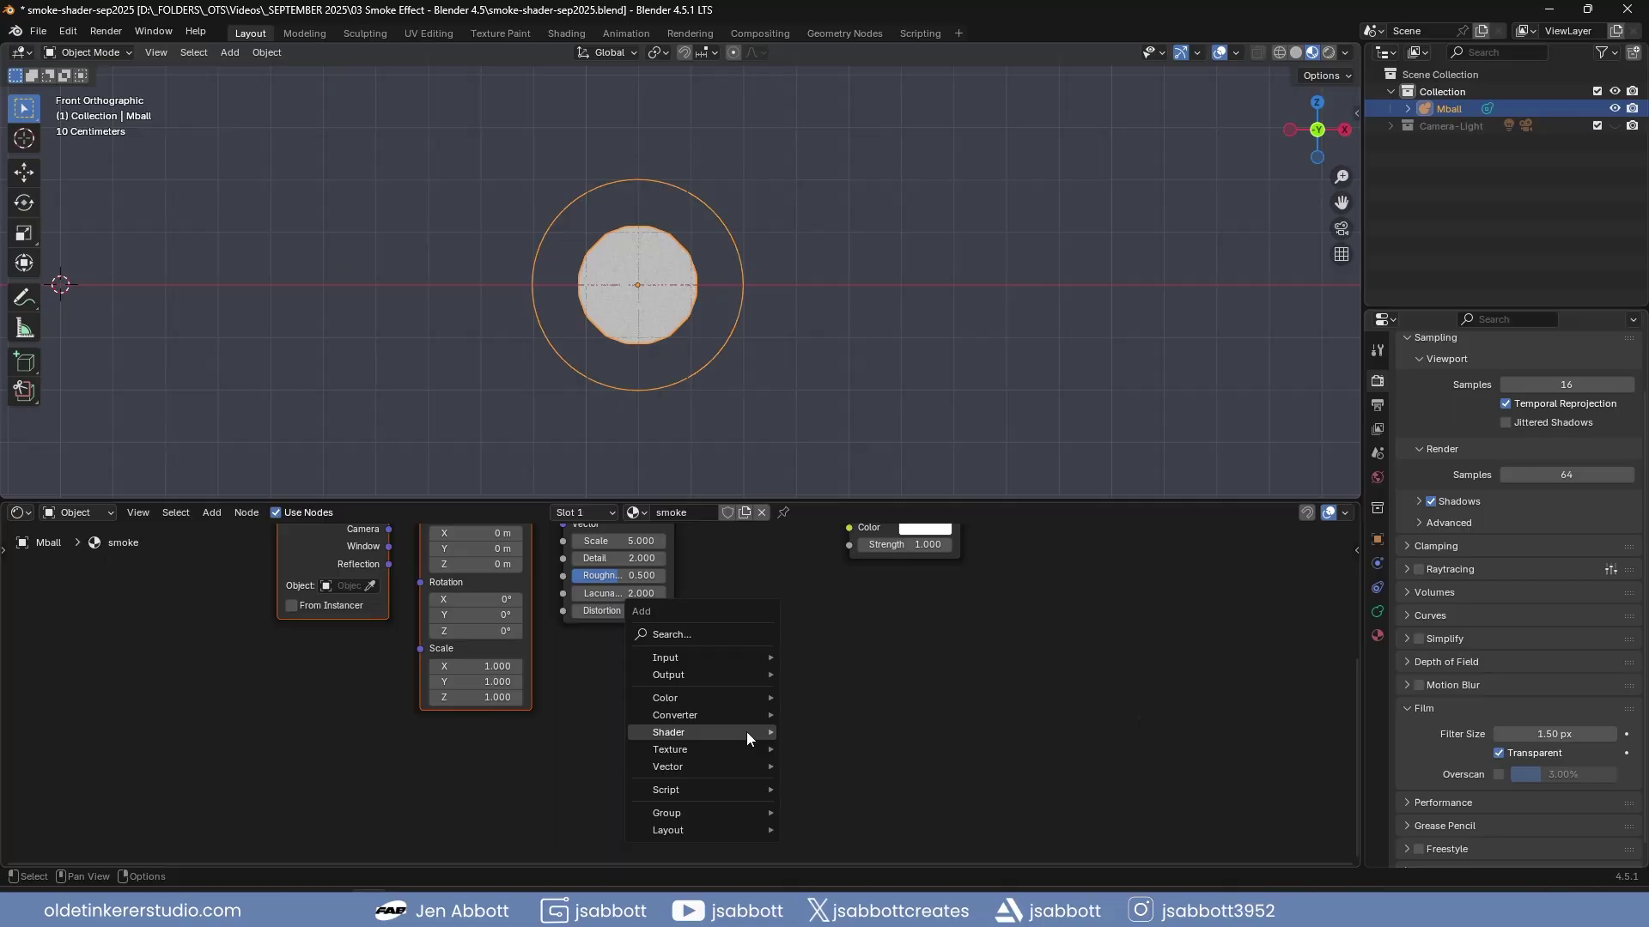
mouse_move(735, 654)
click(831, 618)
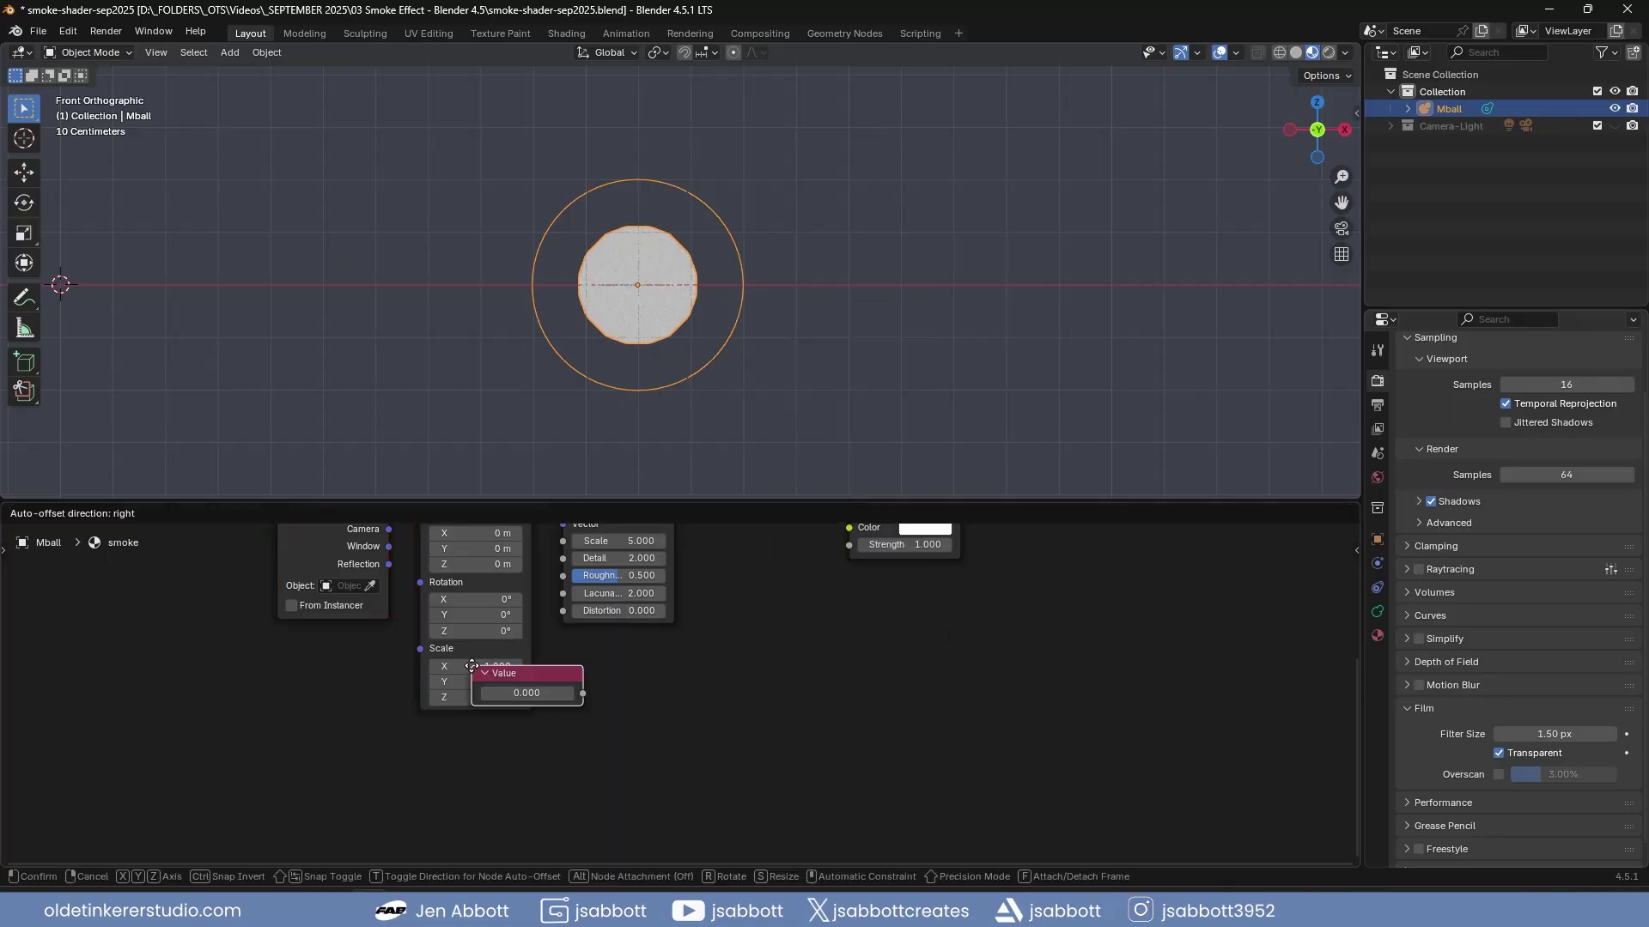
click(287, 666)
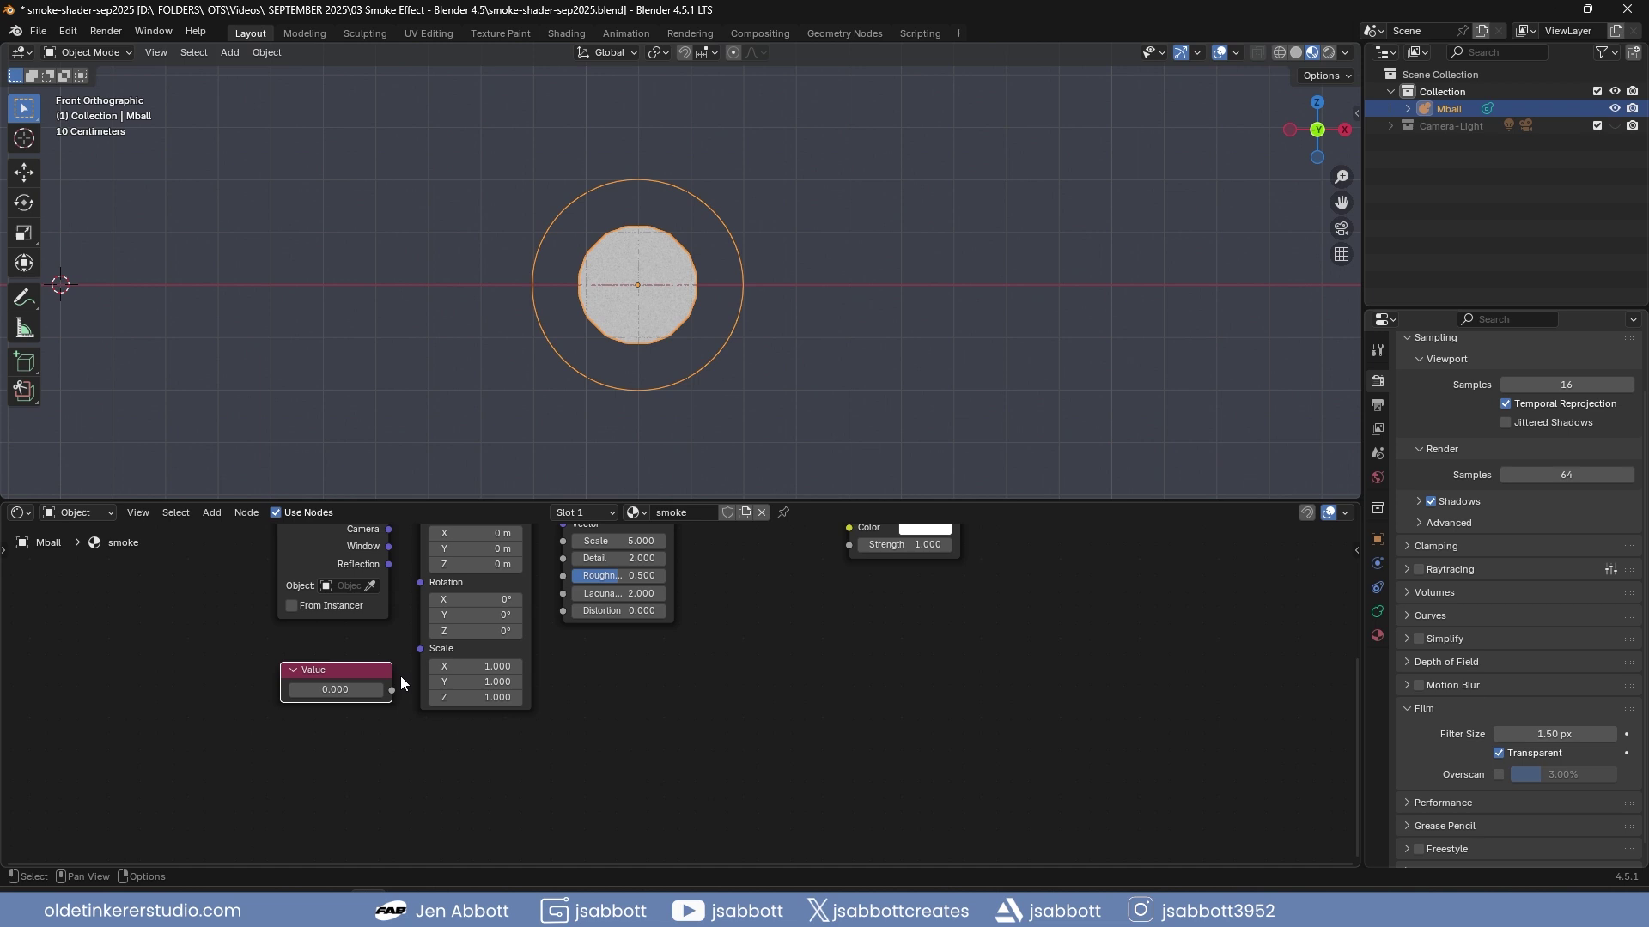
drag(392, 689, 419, 649)
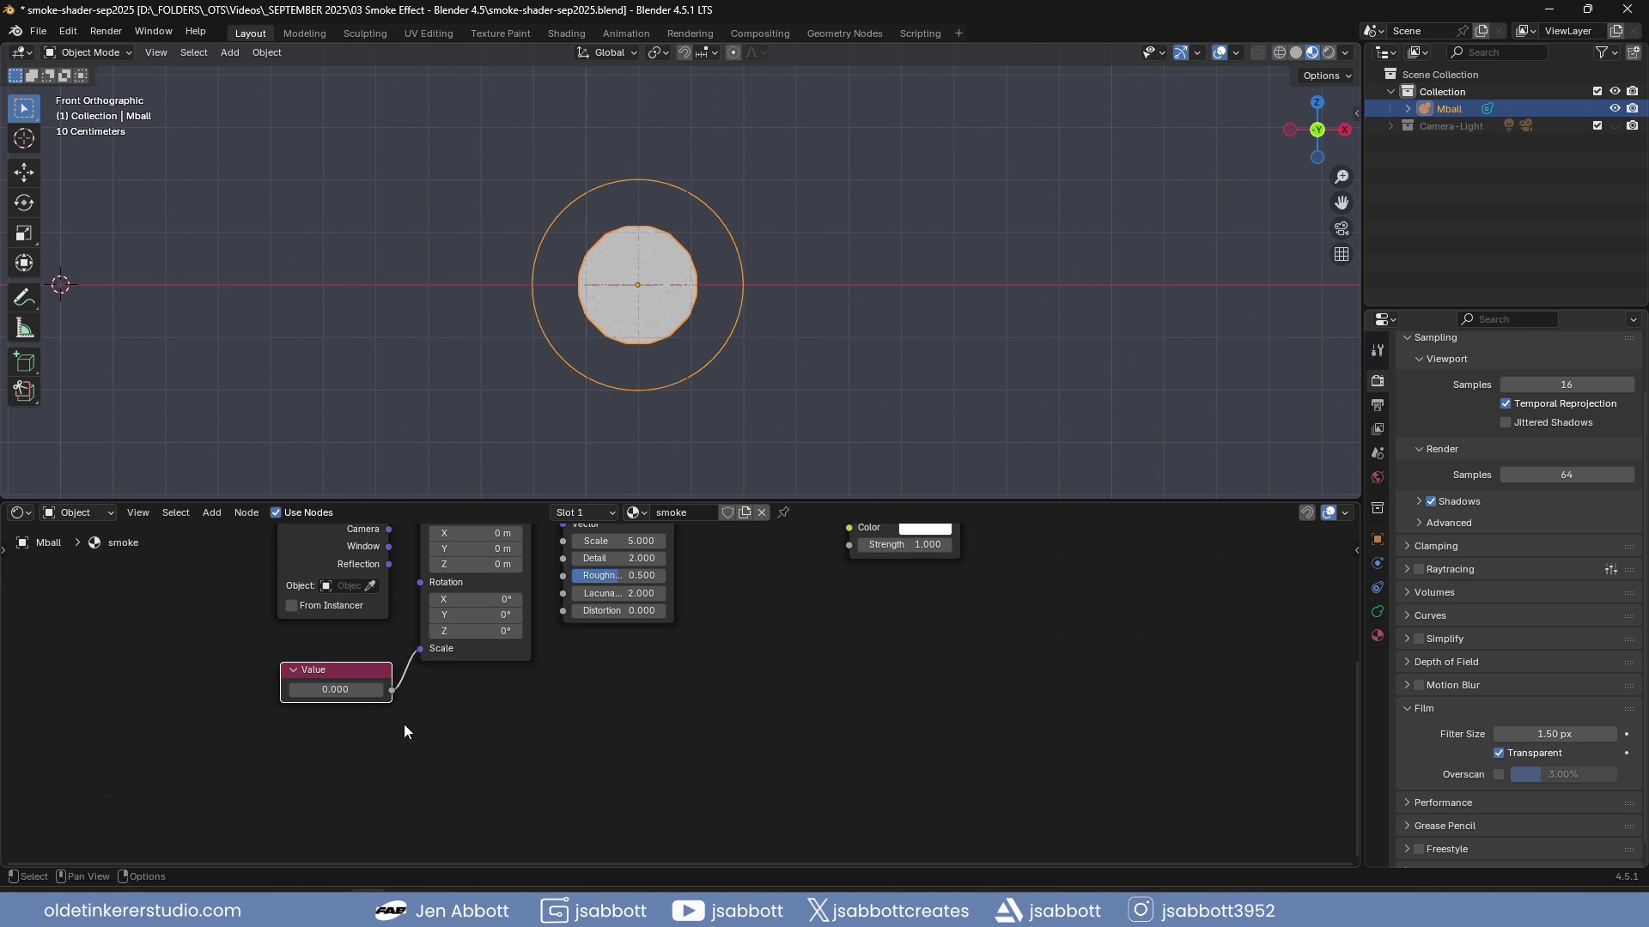
click(334, 690)
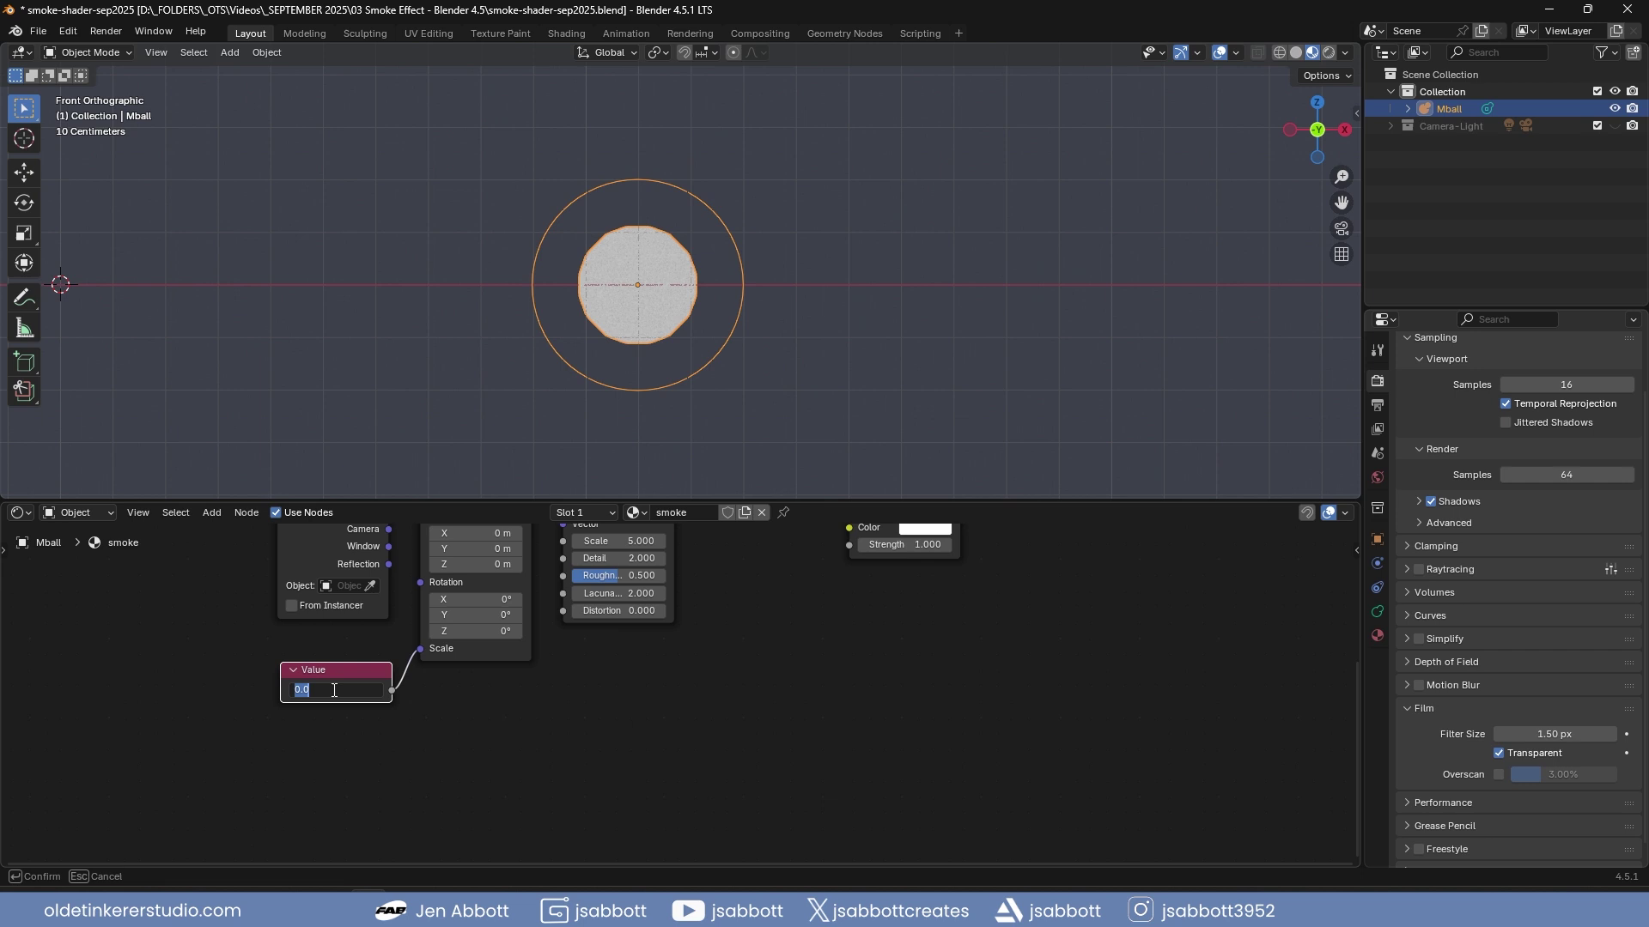
text(1)
key(Return)
middle_drag(334, 690, 212, 863)
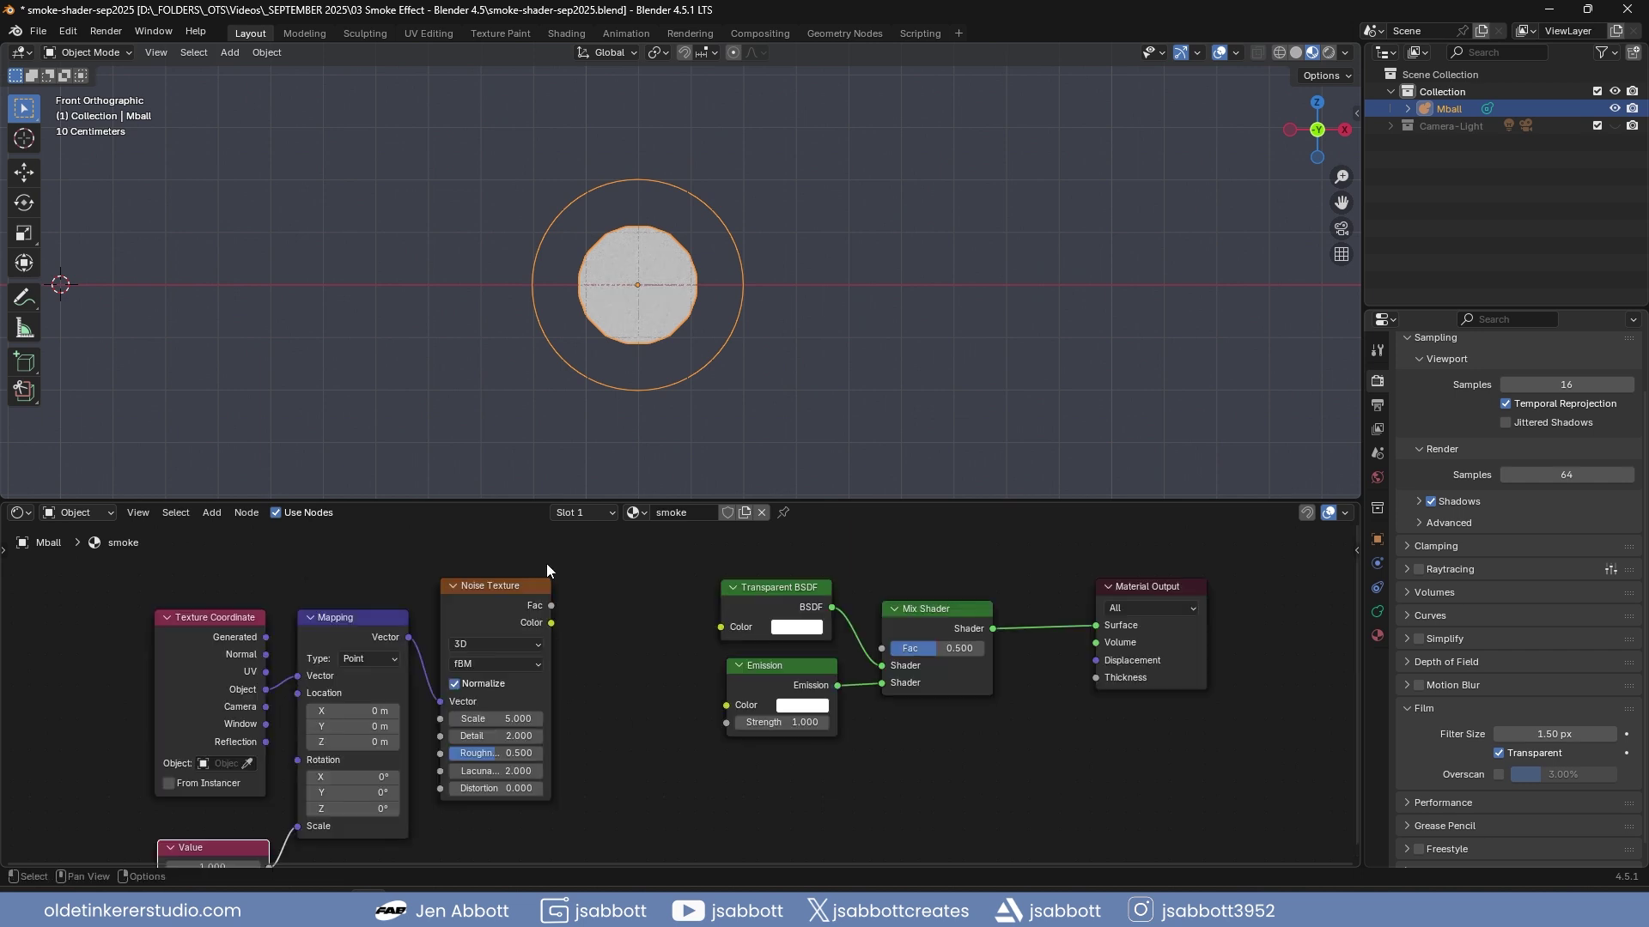
ctrl+shift+click(491, 587)
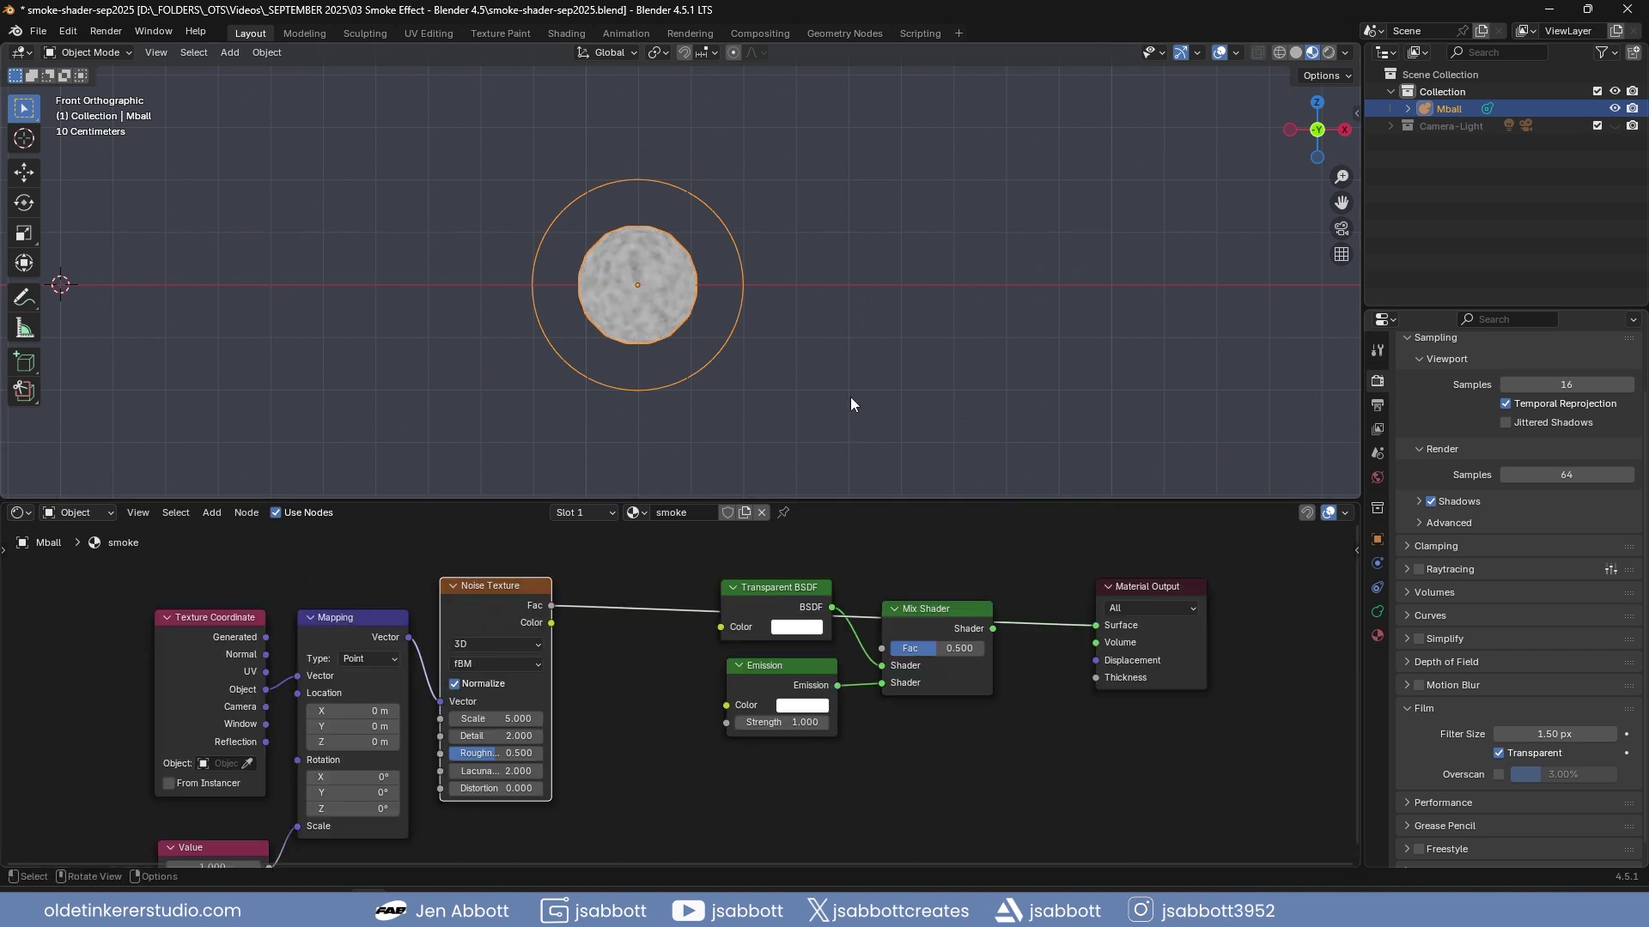
Set the Noise Texture to Scale 1, Roughness 0 and Distortion 2
scroll(850, 405, up, 3)
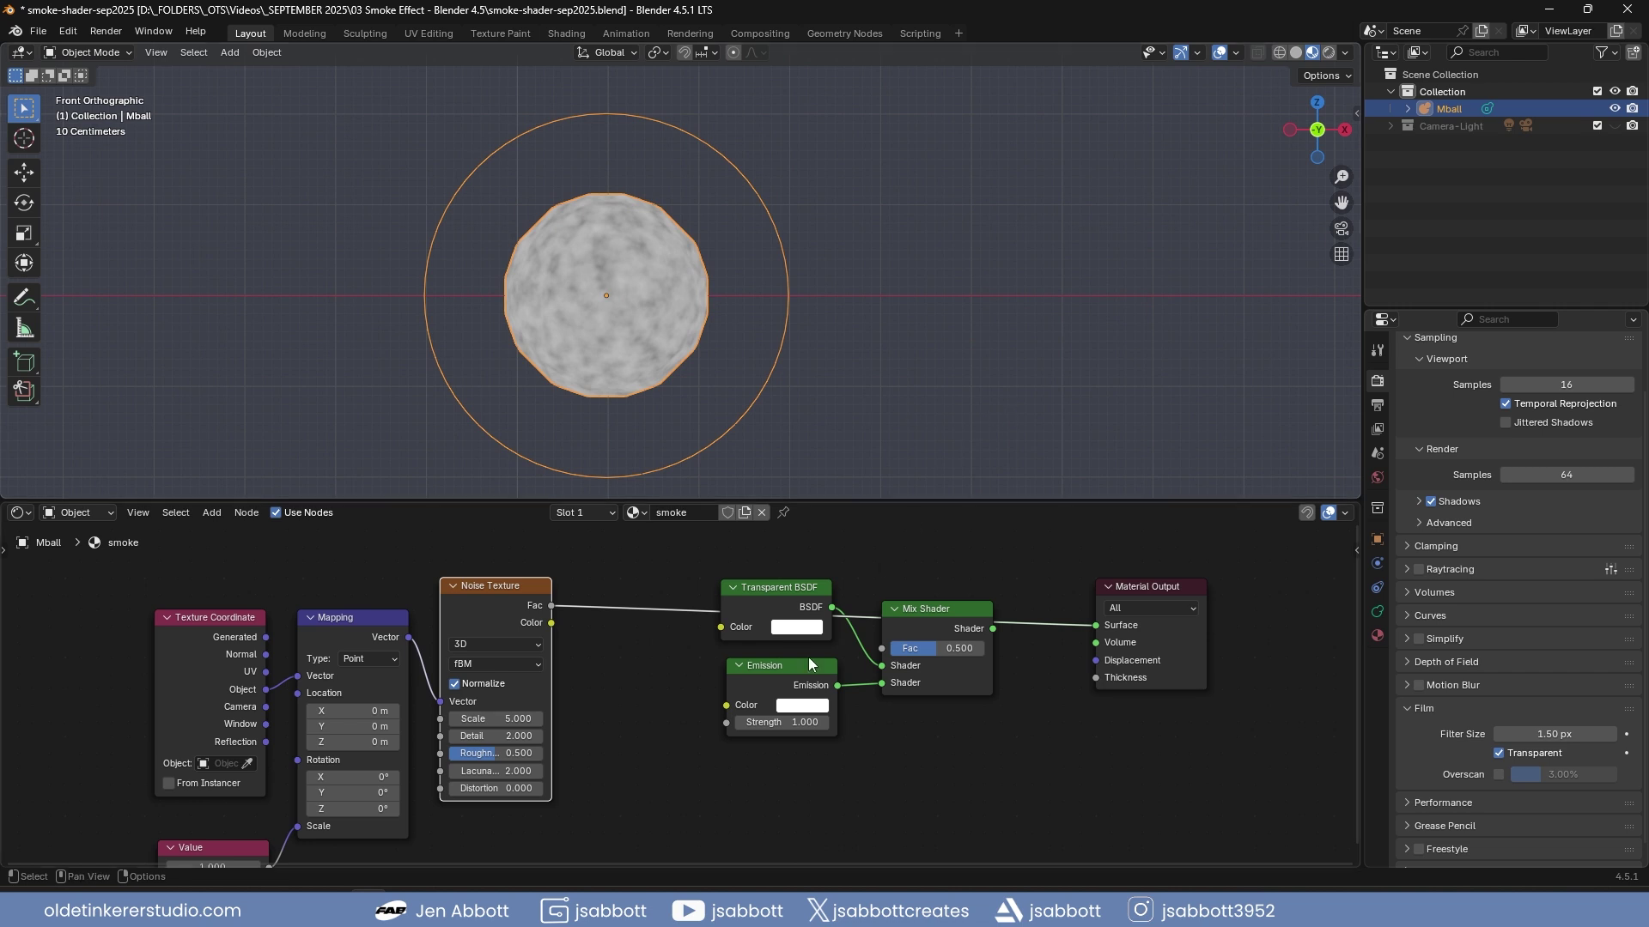
click(510, 720)
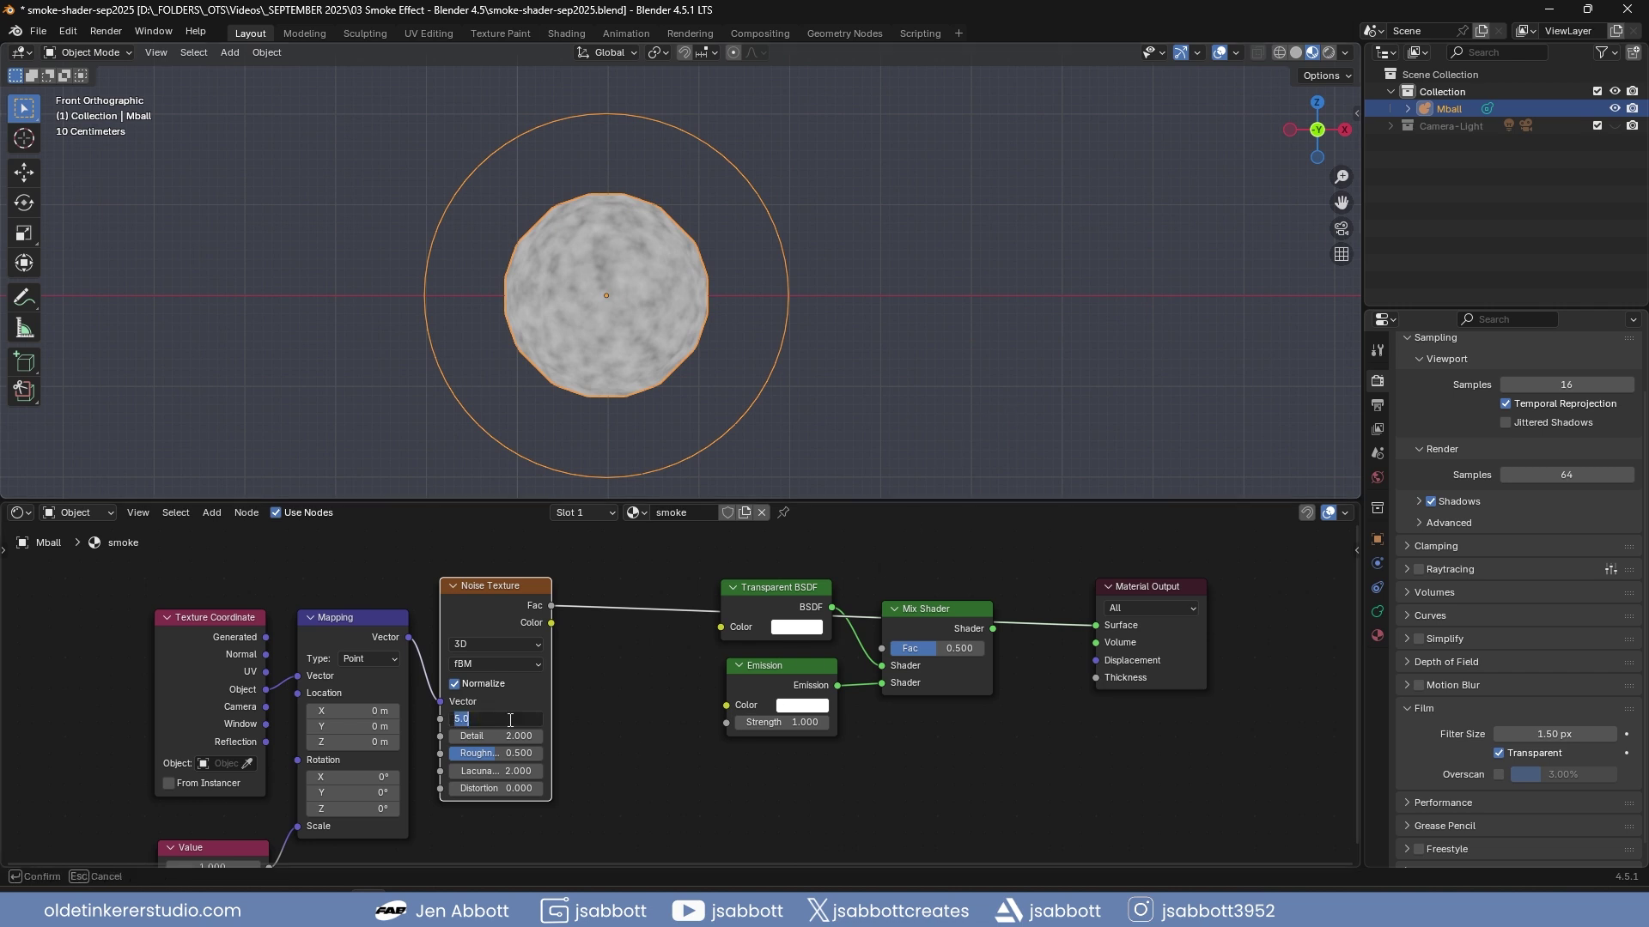
text(1)
key(Tab)
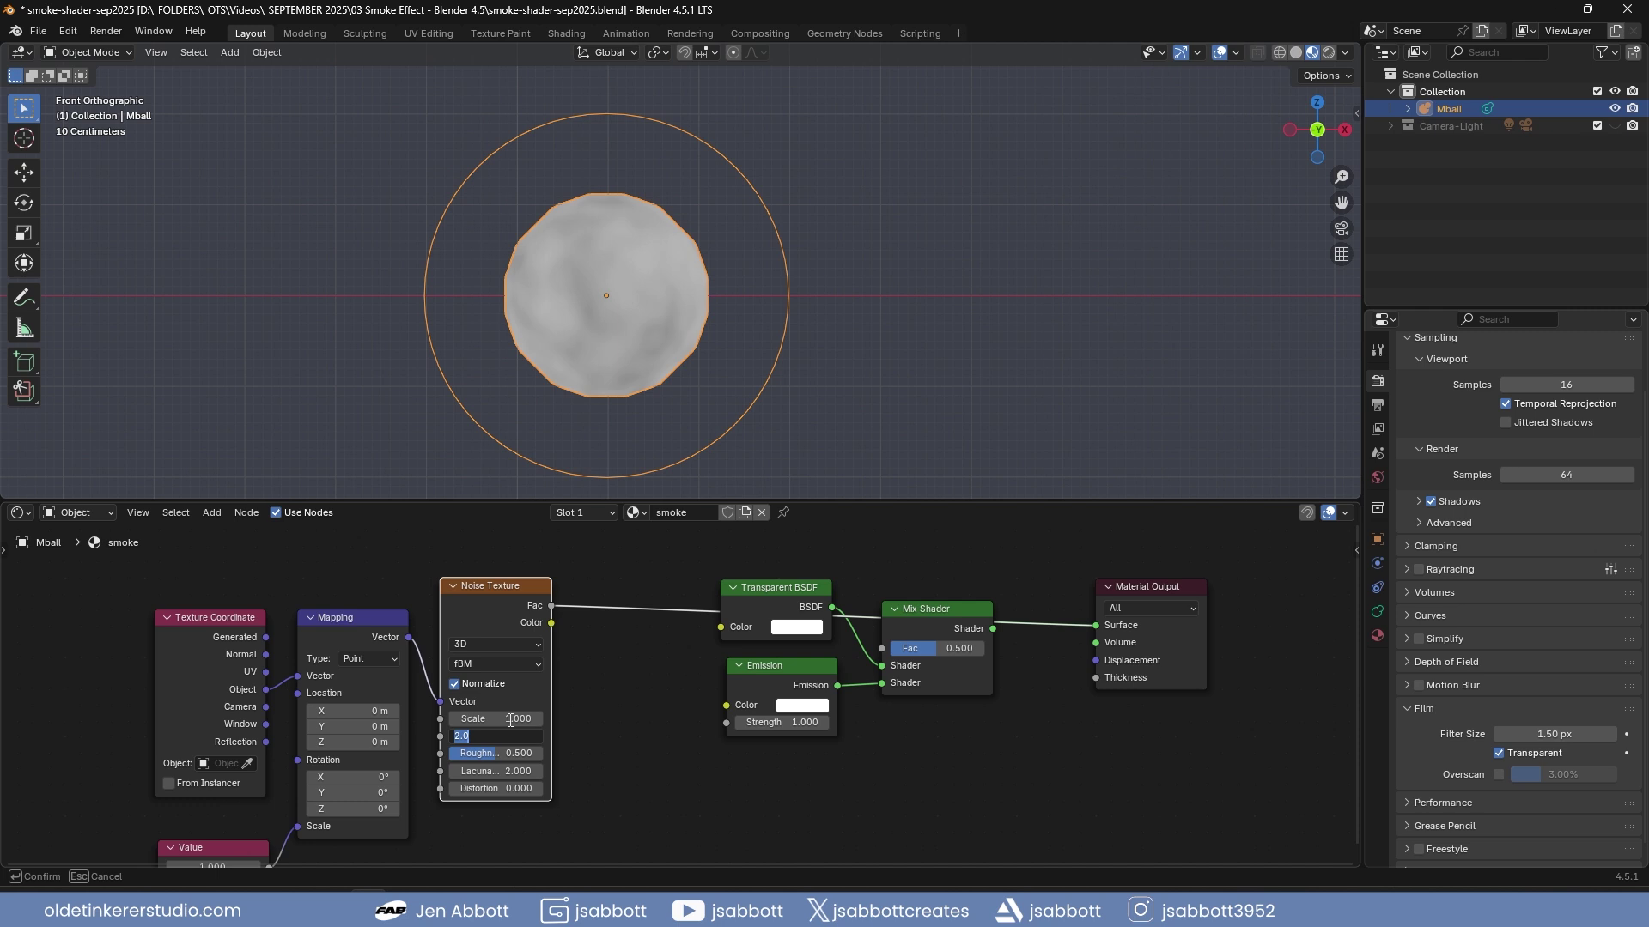
key(Tab)
text(0)
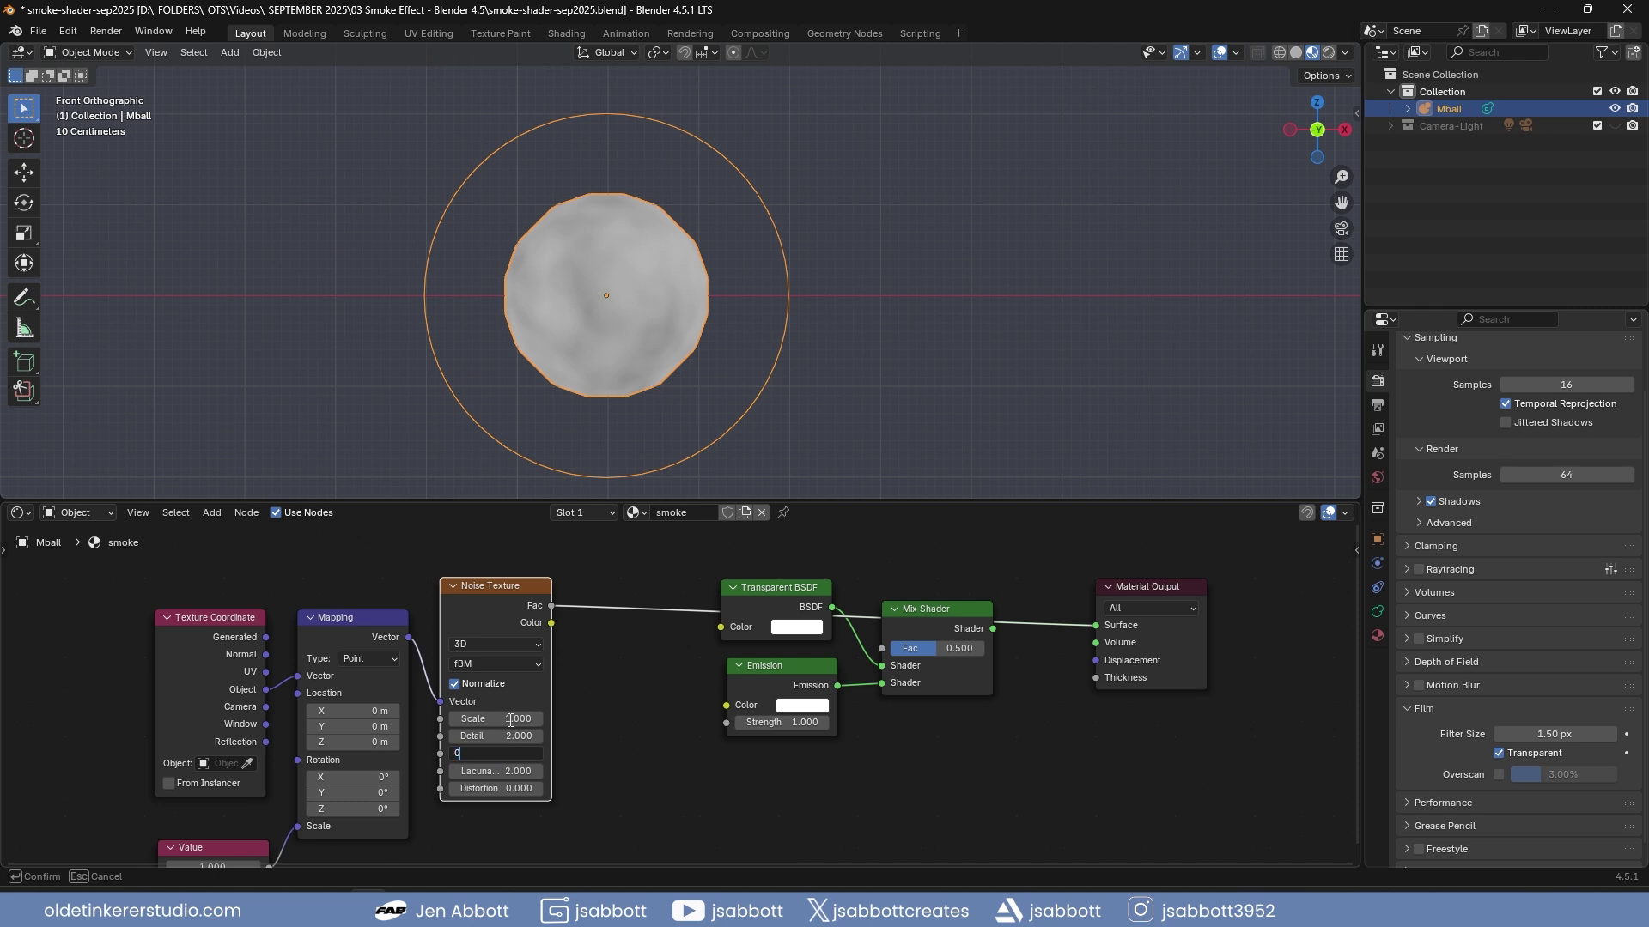
key(Tab)
key(Tab)
text(2)
key(Return)
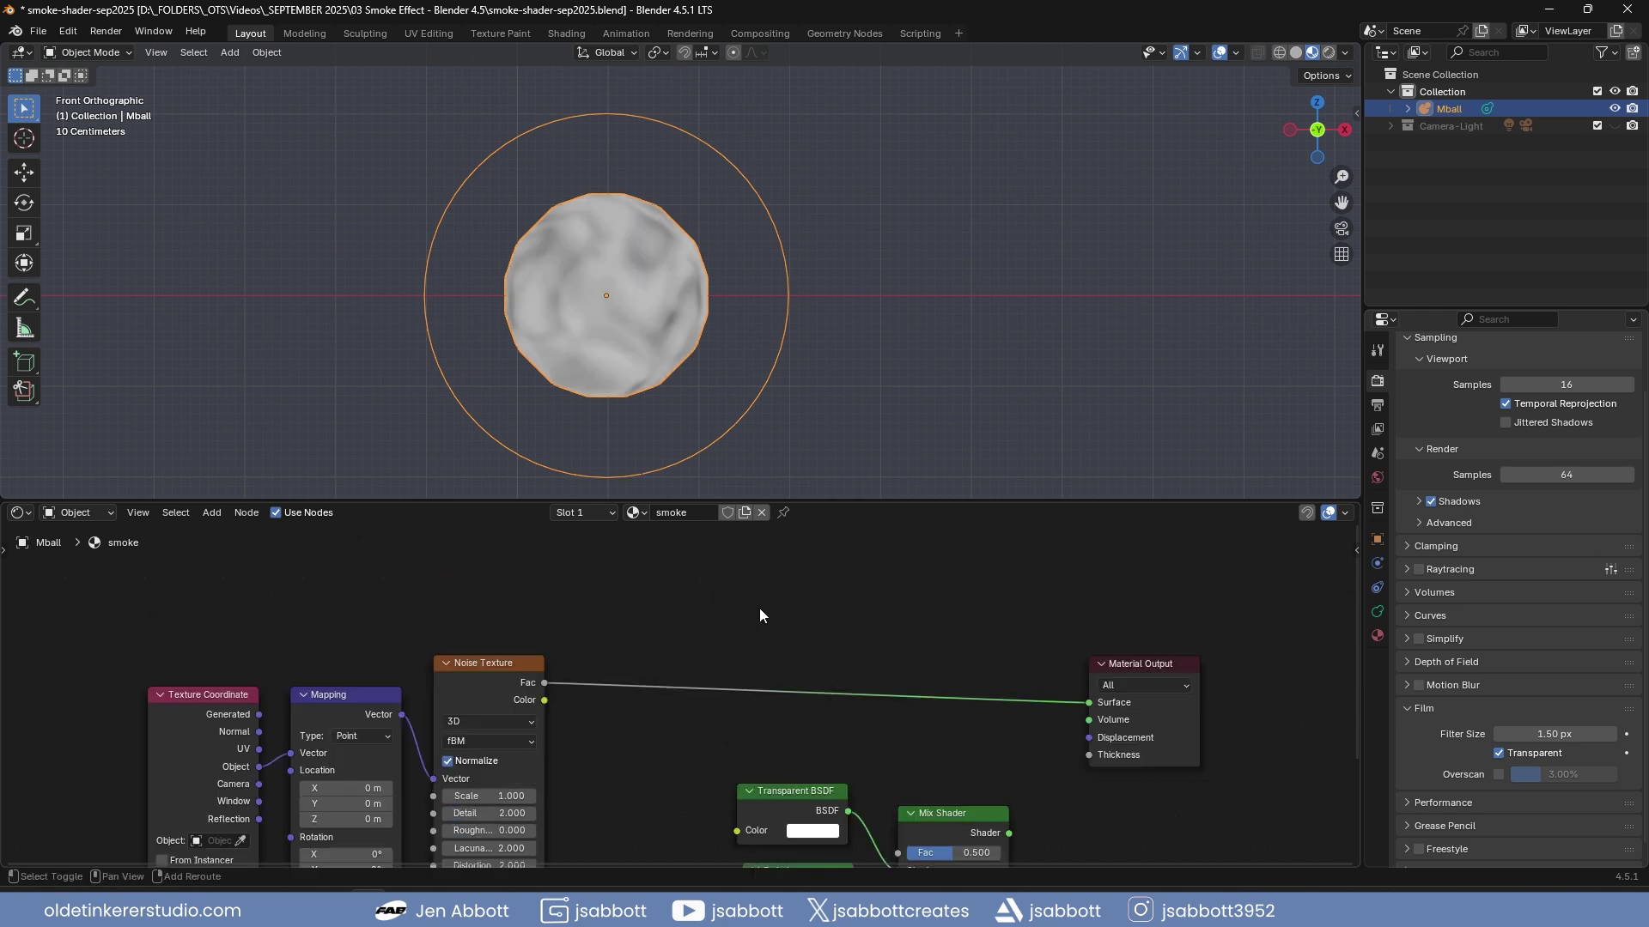
Add a Mix Color node below the noise with the Mapping vector wired into input A
key(shift+a)
mouse_move(759, 608)
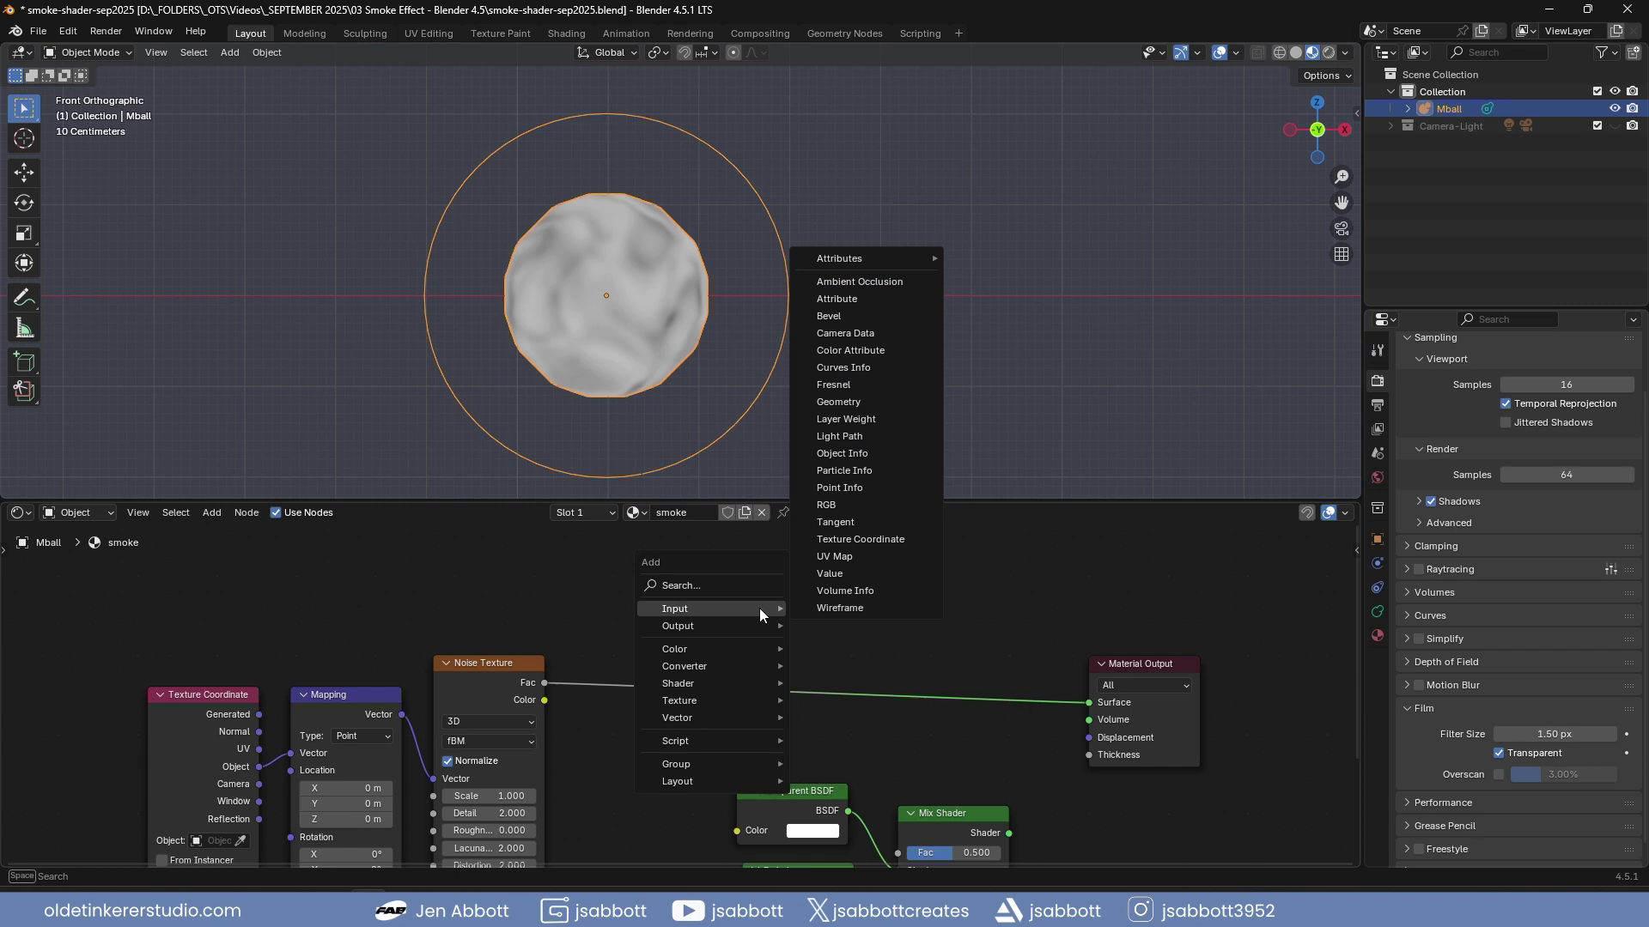
mouse_move(746, 647)
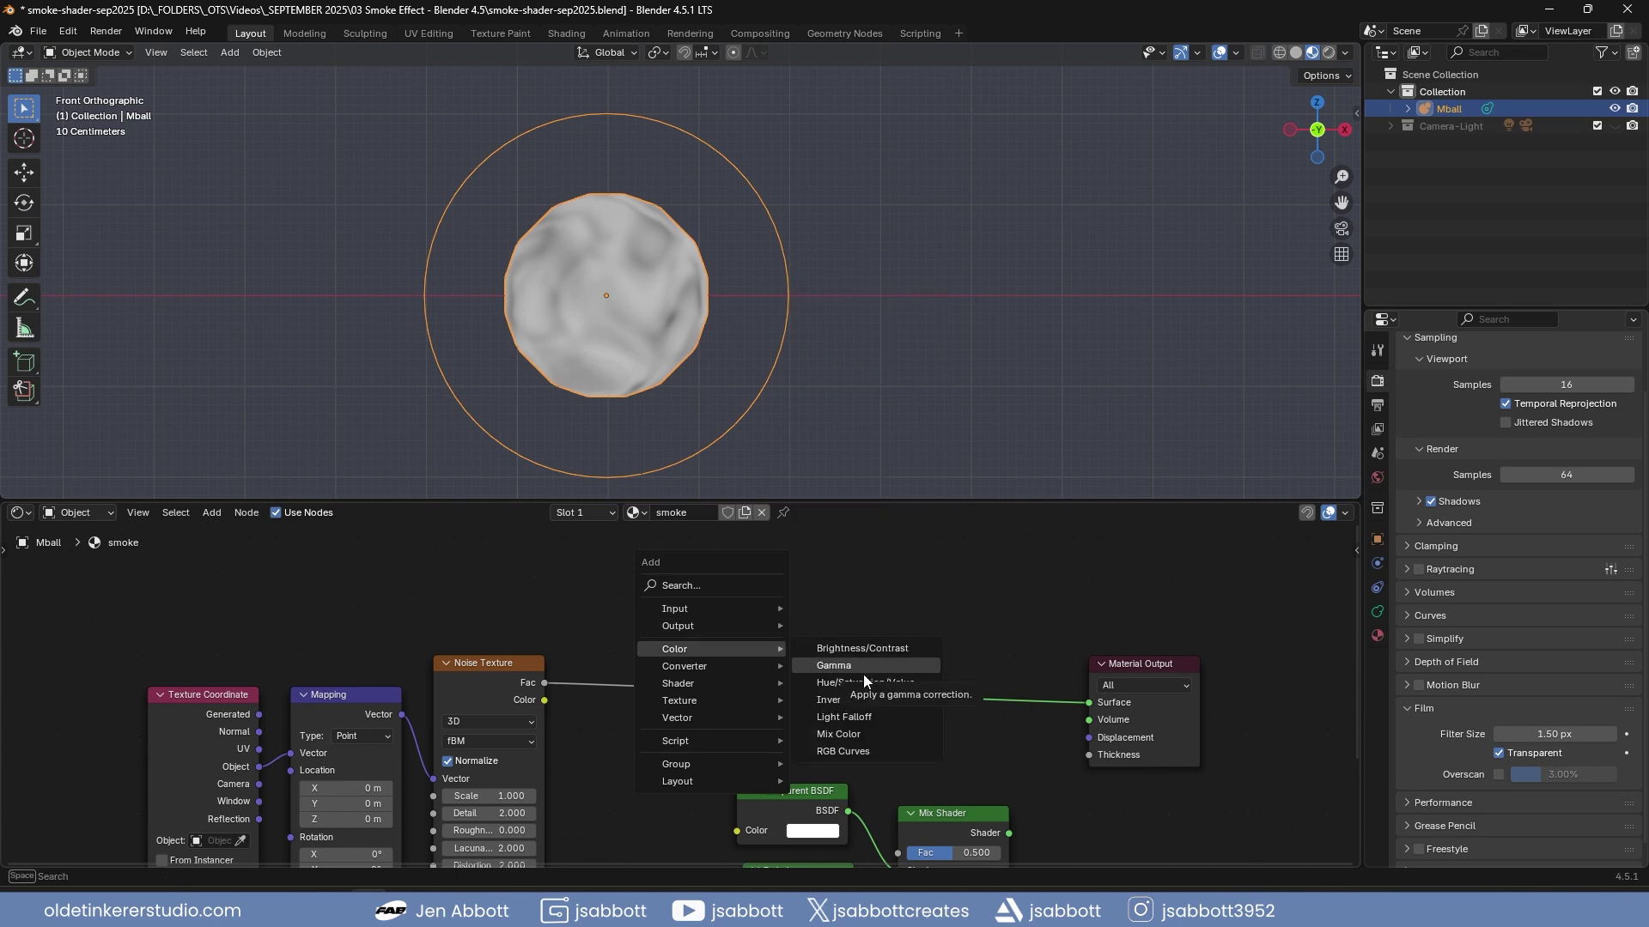
click(858, 733)
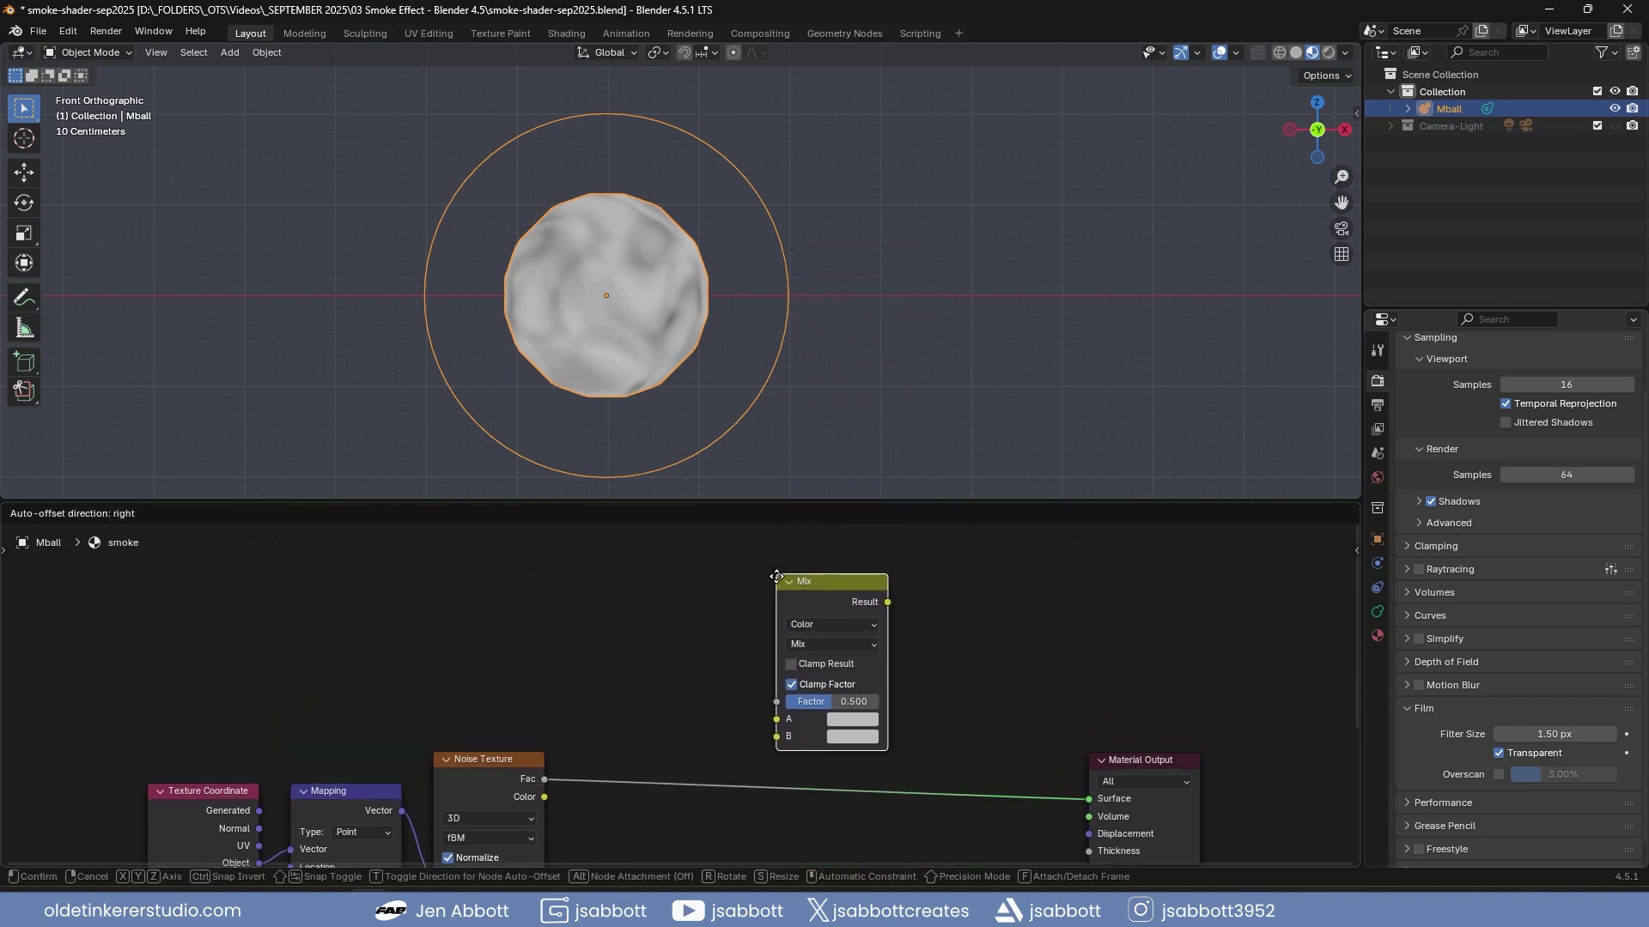
click(776, 577)
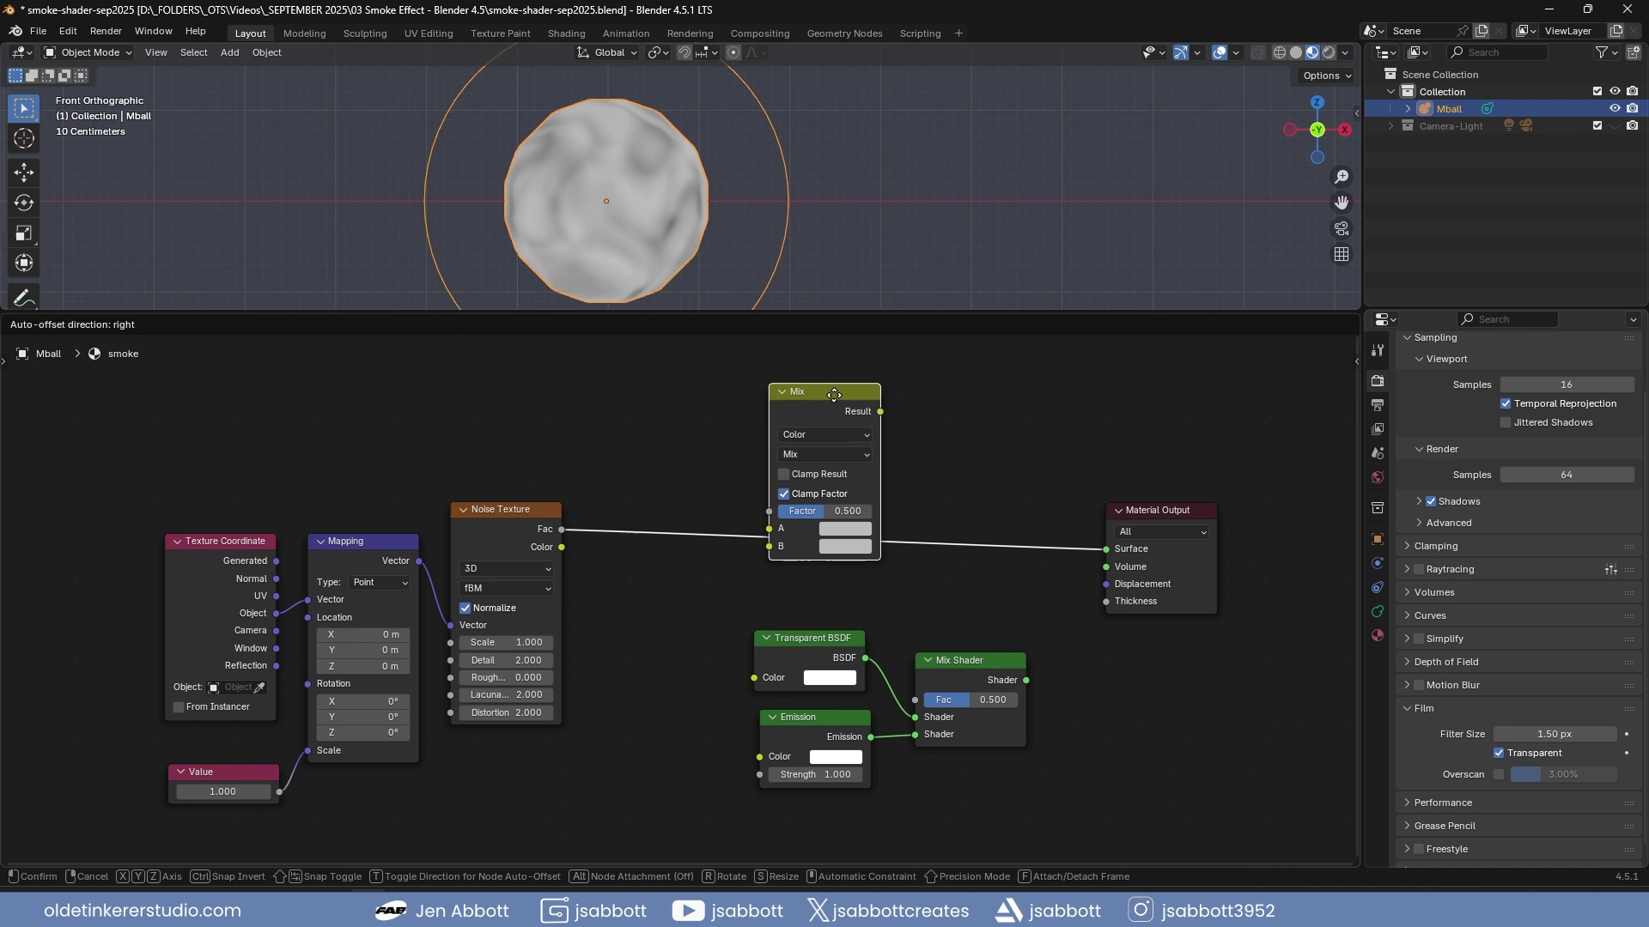
click(640, 783)
middle_drag(644, 784, 642, 672)
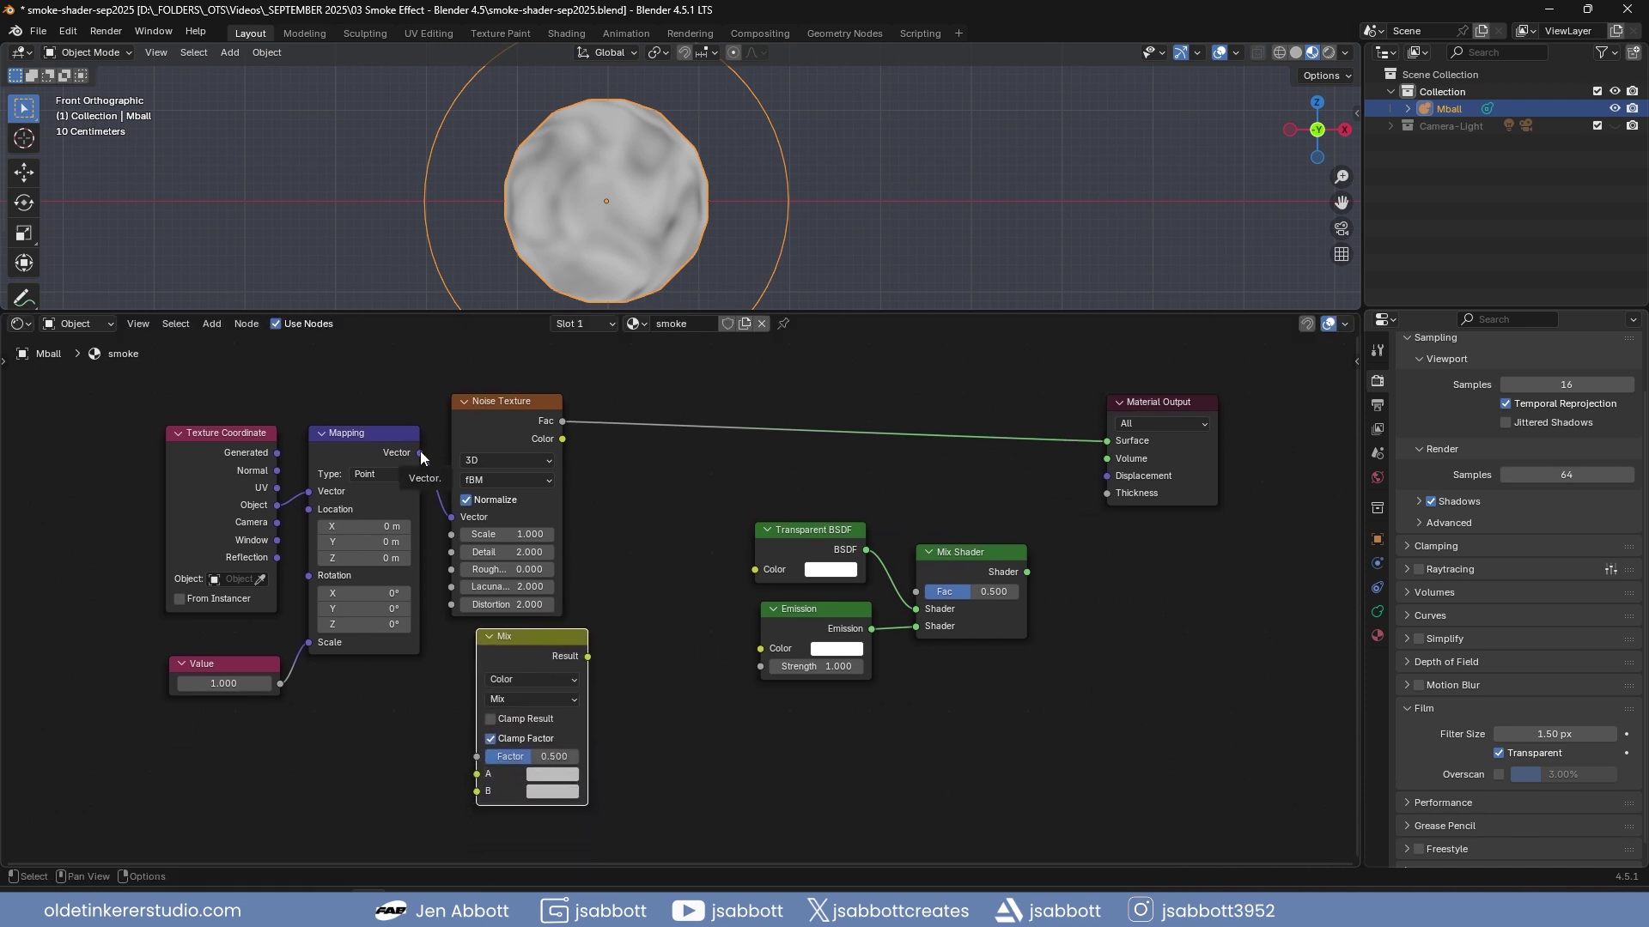
drag(420, 453, 477, 774)
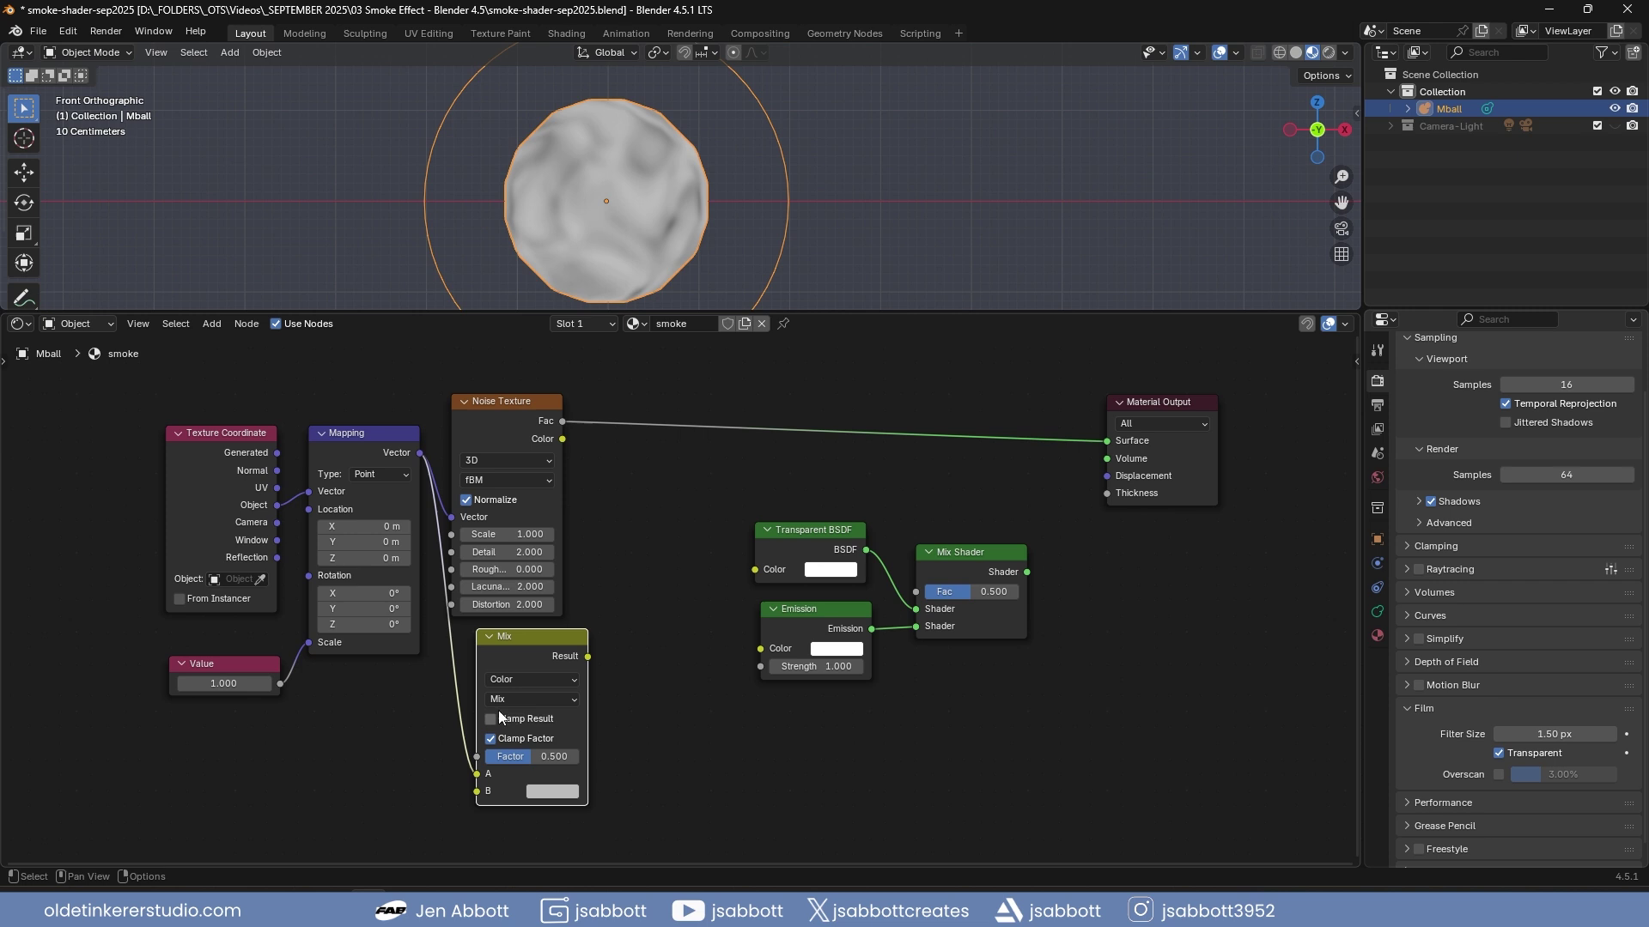
drag(527, 642, 517, 661)
click(508, 402)
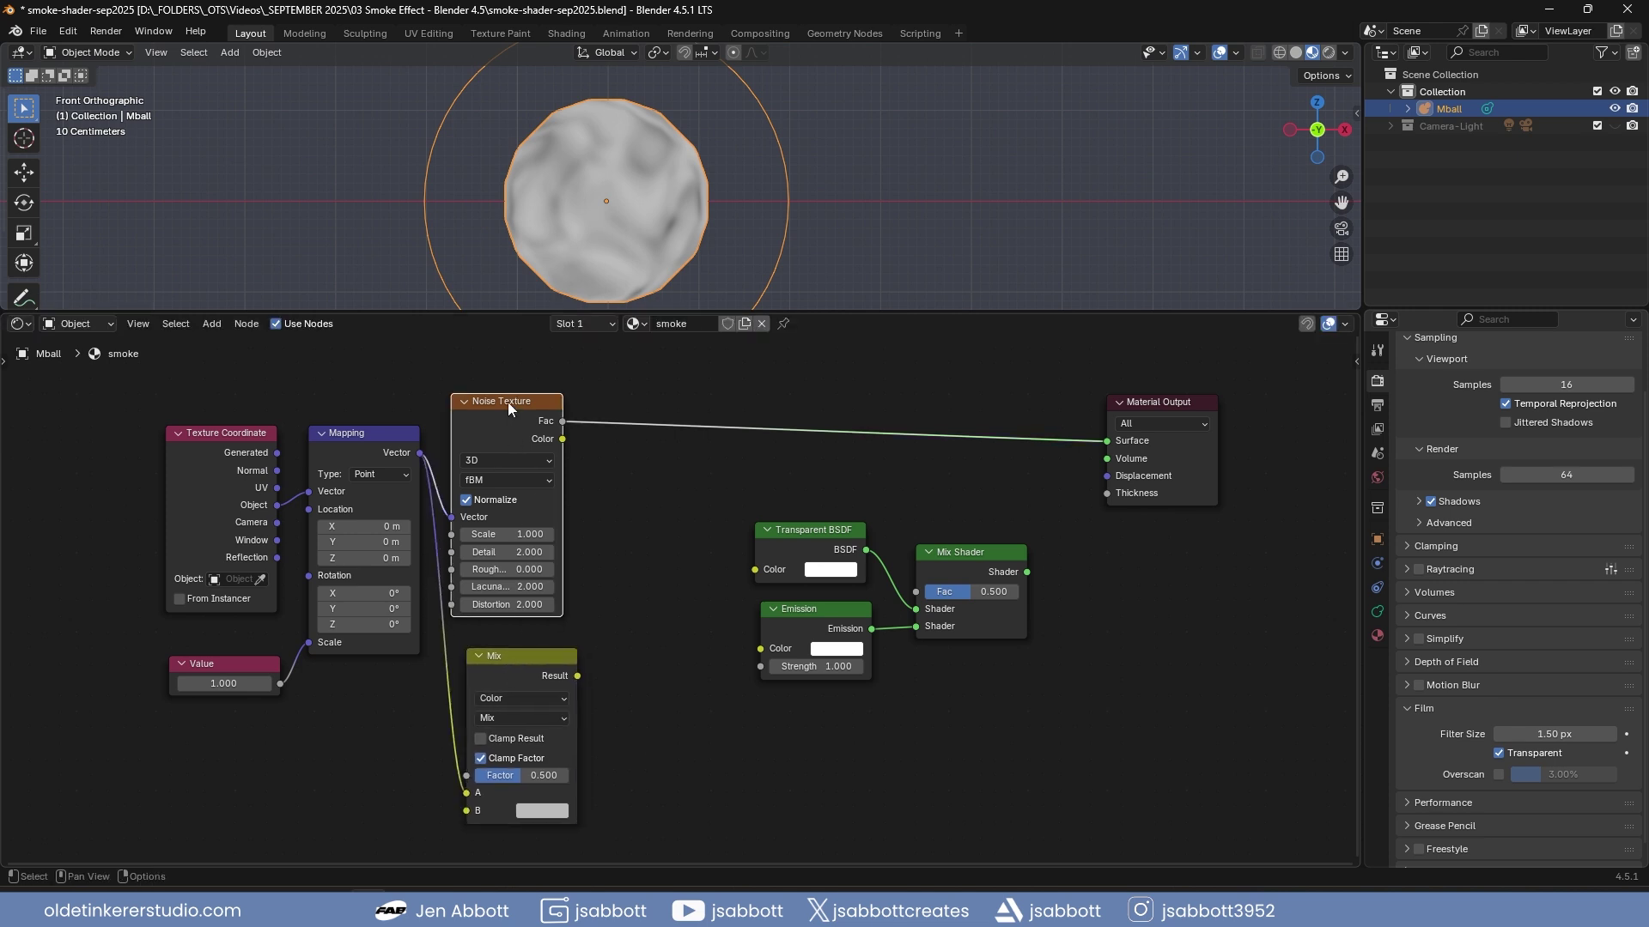
drag(508, 401, 538, 403)
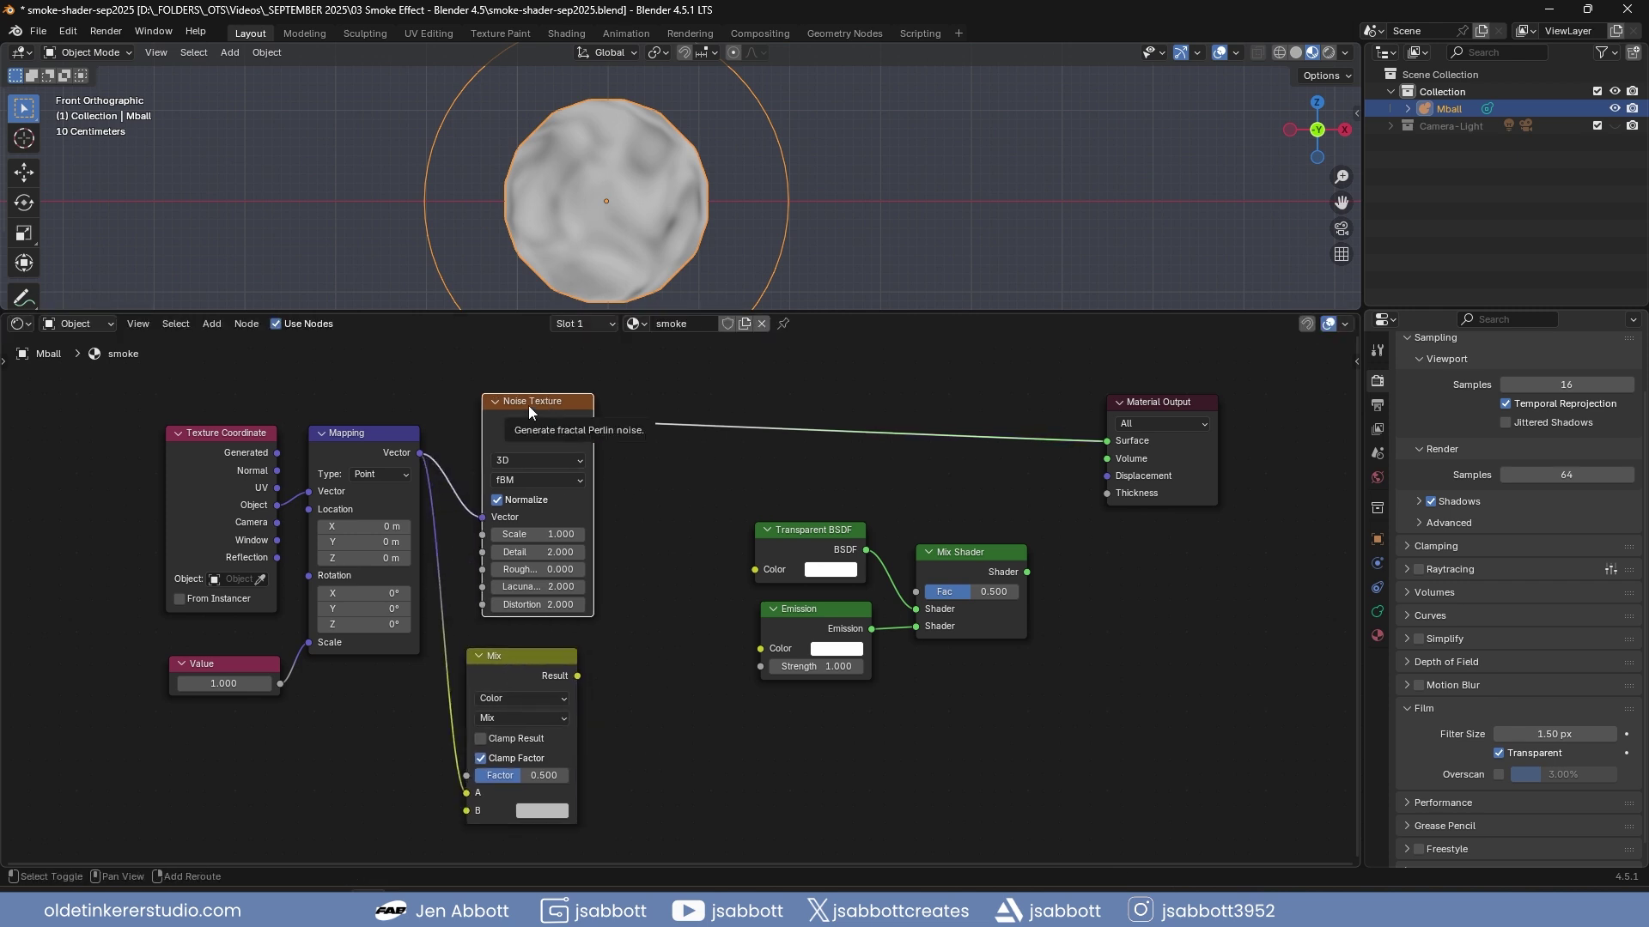
Duplicate the Noise Texture, link the copy's Color into the Mix node, and preview it
key(shift+d)
click(359, 709)
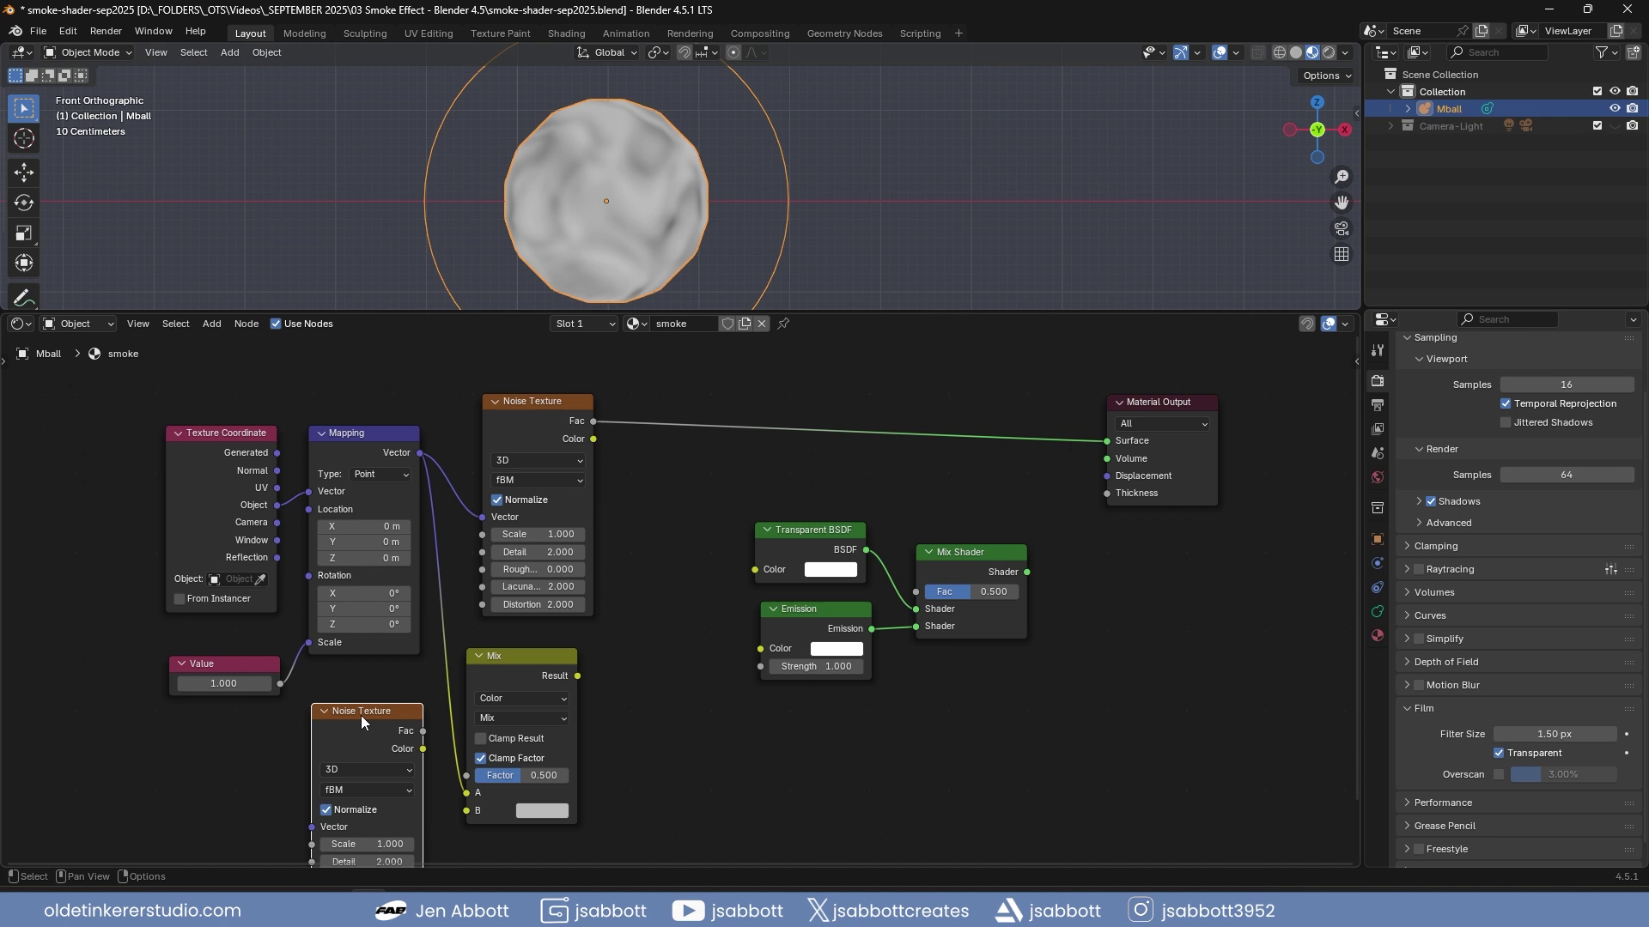
middle_drag(708, 820, 722, 652)
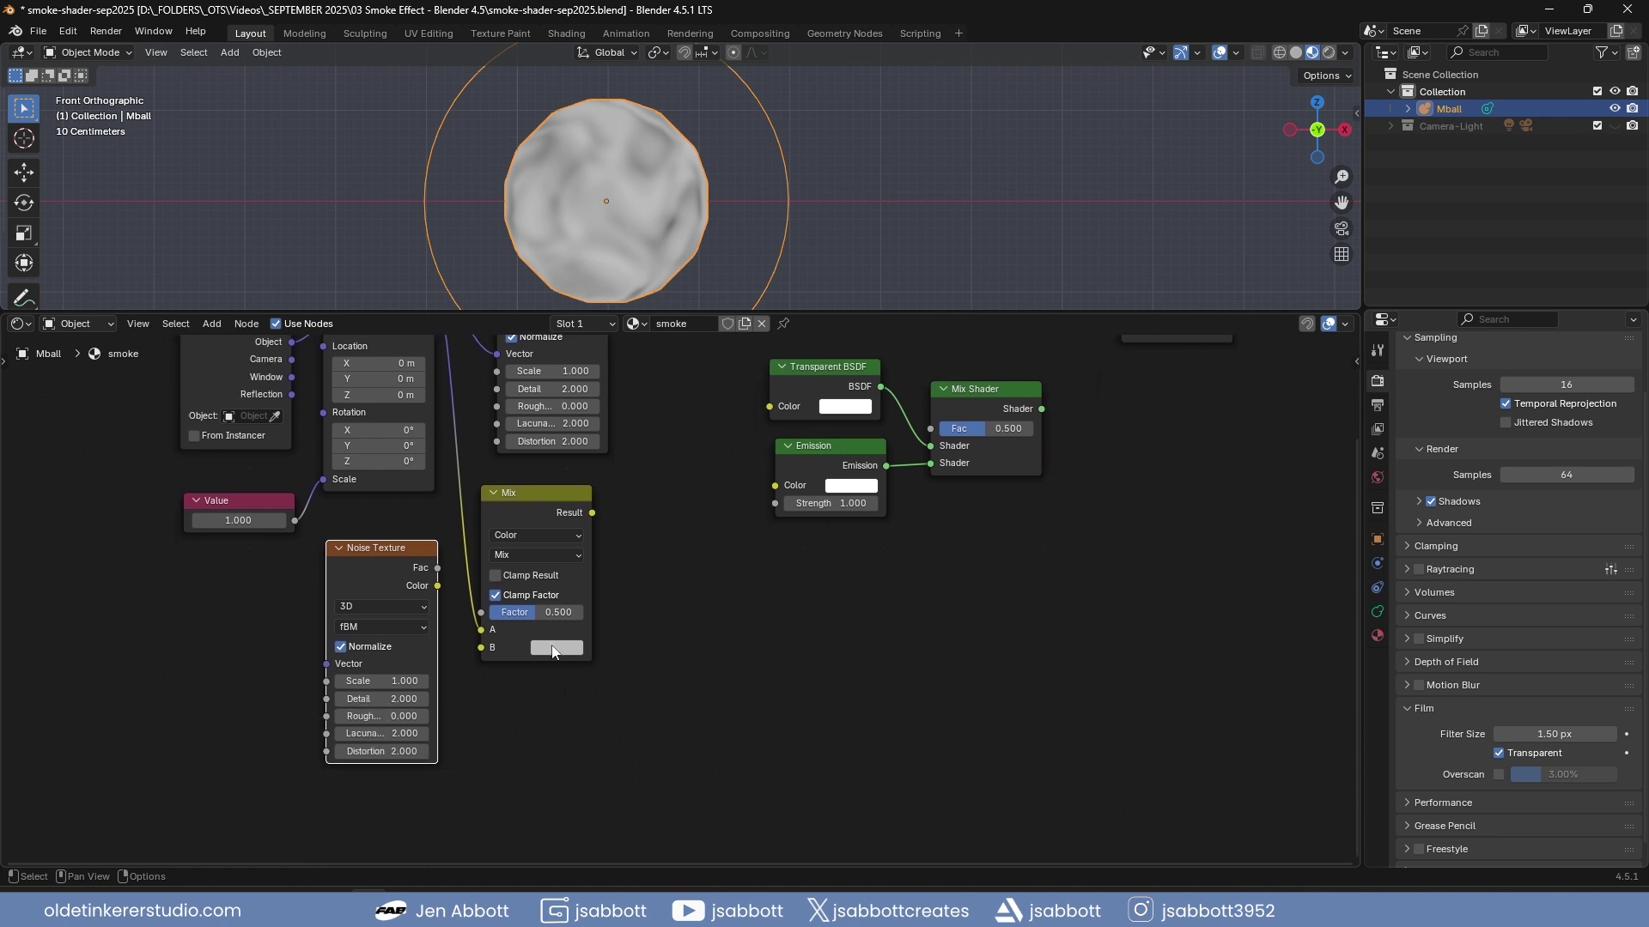
drag(438, 586, 486, 646)
ctrl+shift+click(538, 492)
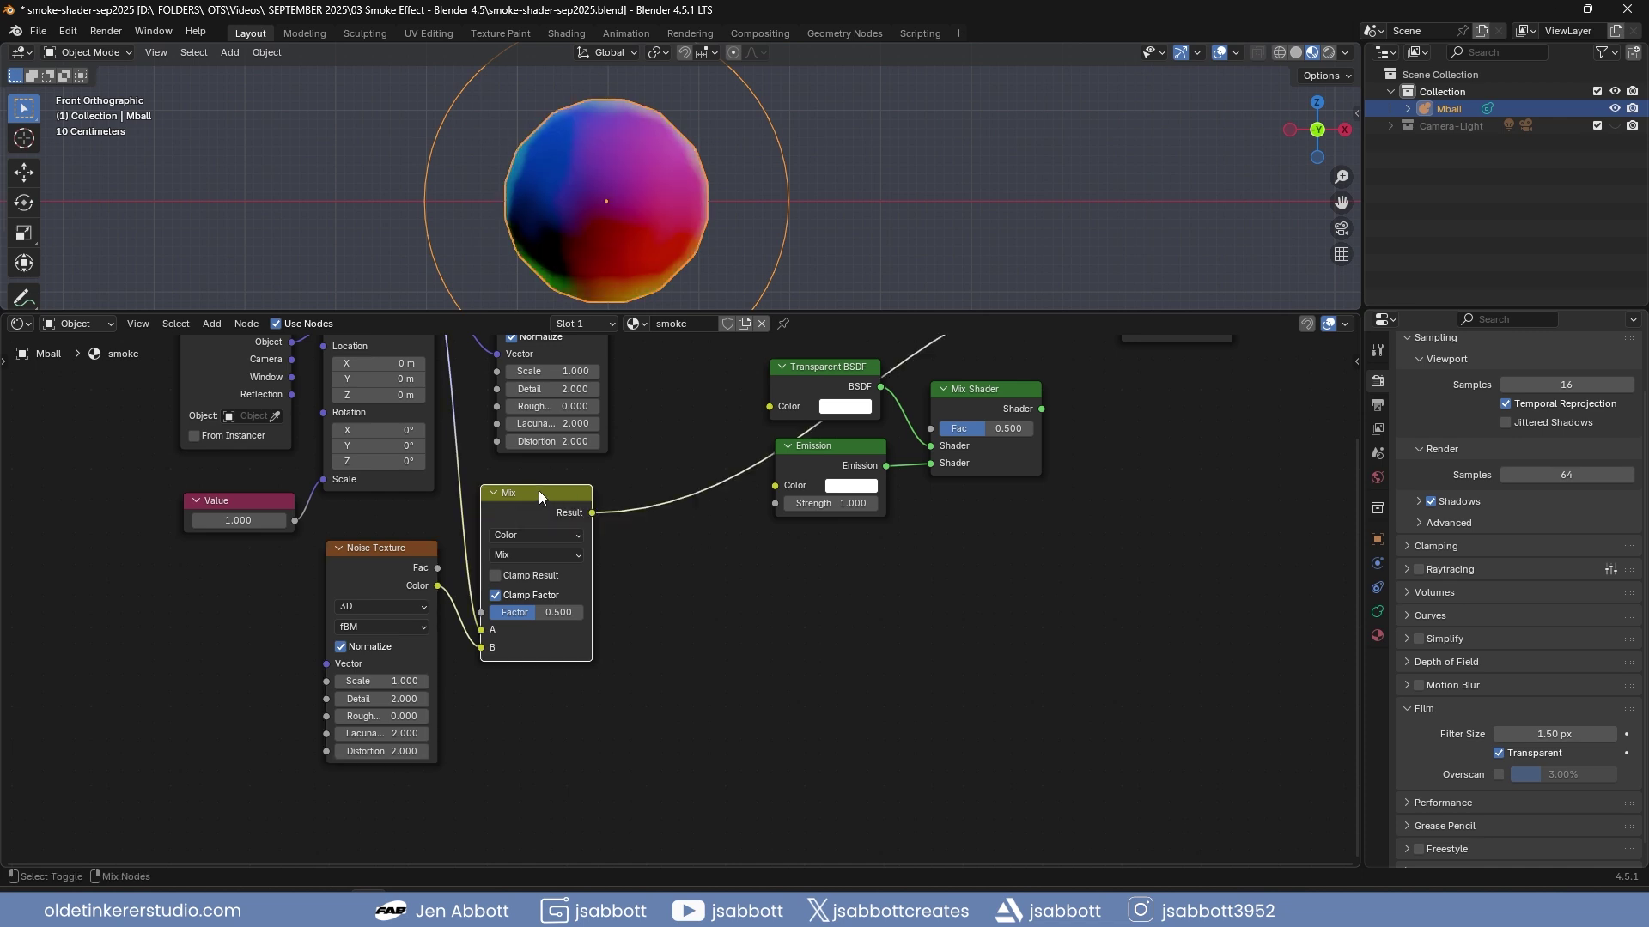
drag(876, 311, 871, 357)
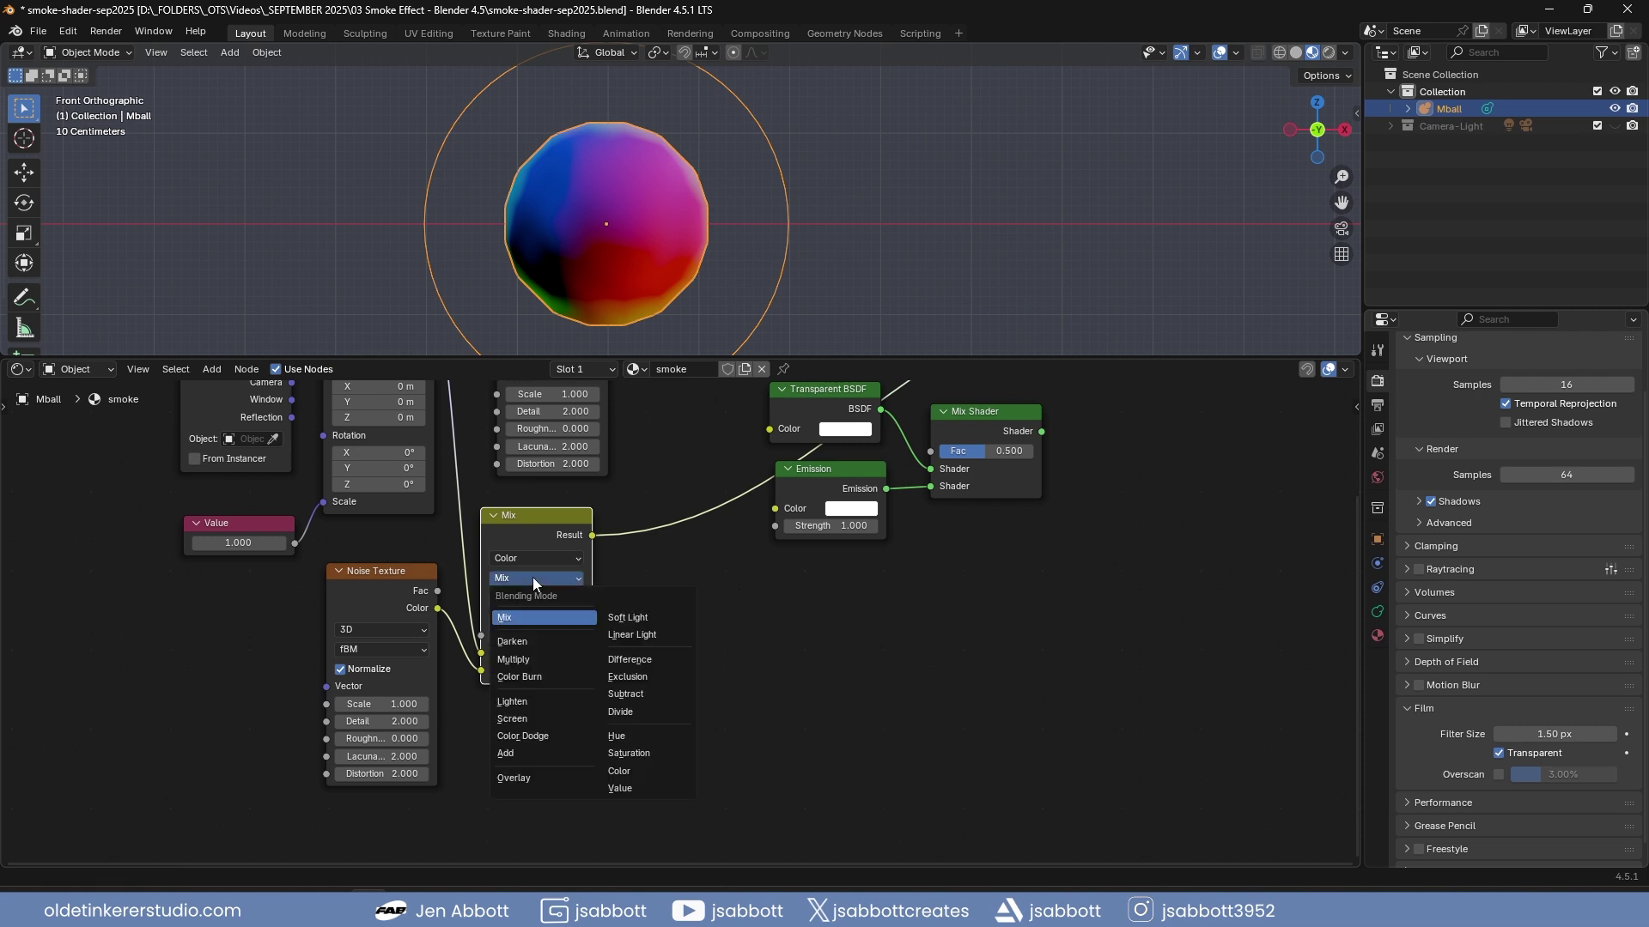
Set the Mix to Linear Light, feed it into the upper noise's Vector, and preview that noise
click(637, 634)
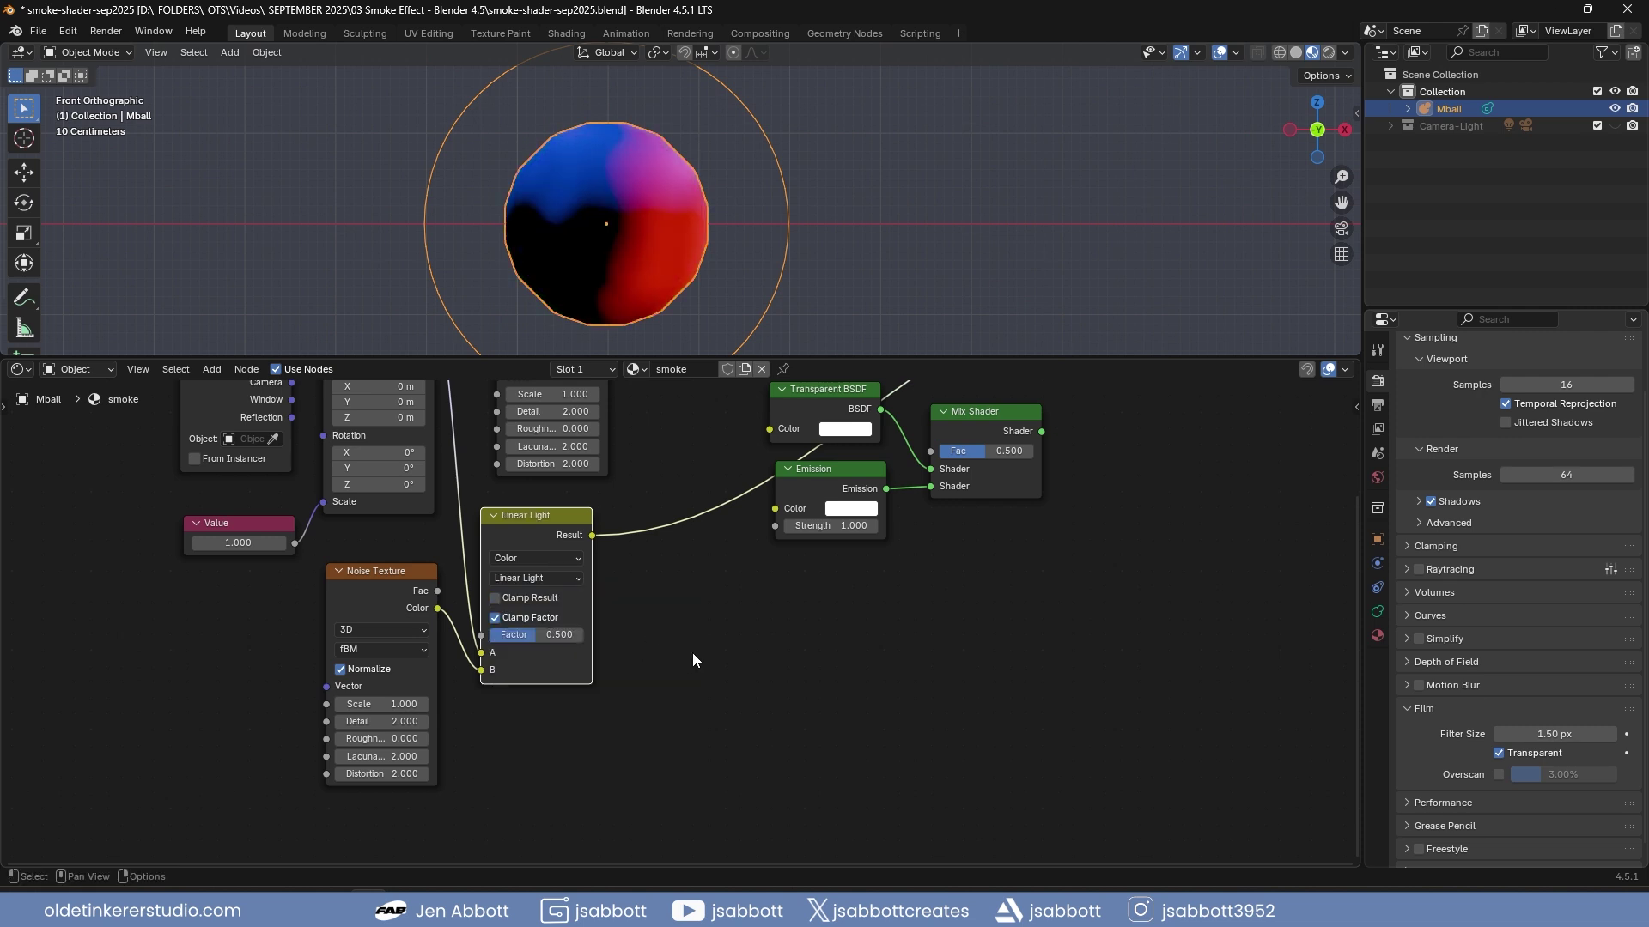
shift+scroll(692, 652, up, 5)
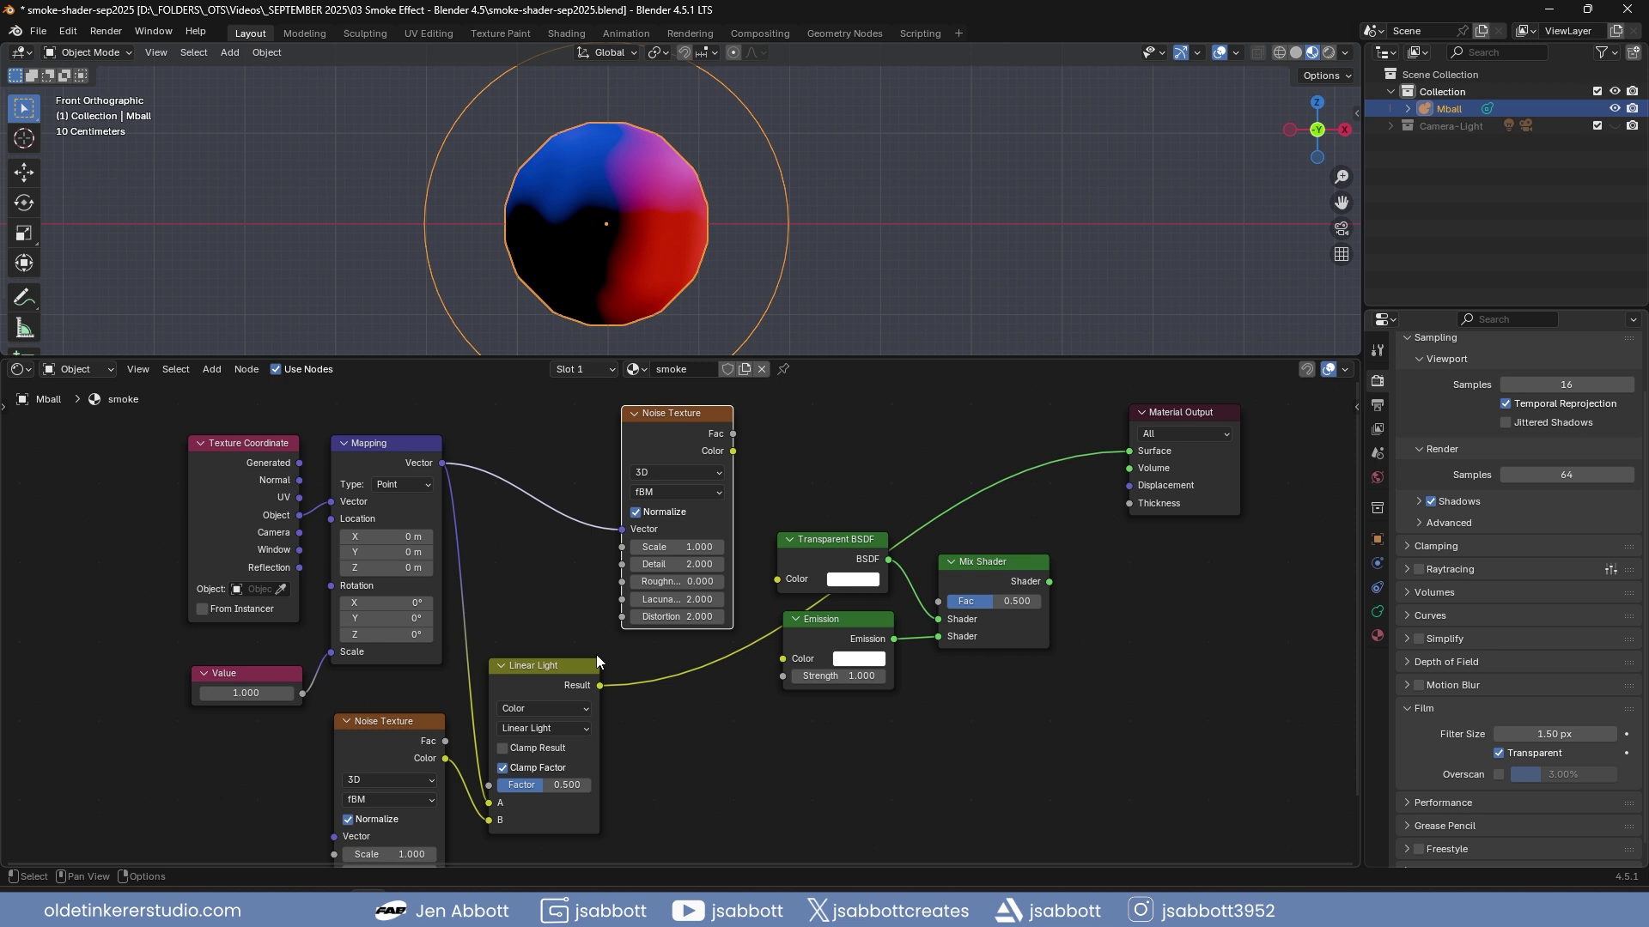
drag(601, 686, 622, 529)
ctrl+shift+click(673, 414)
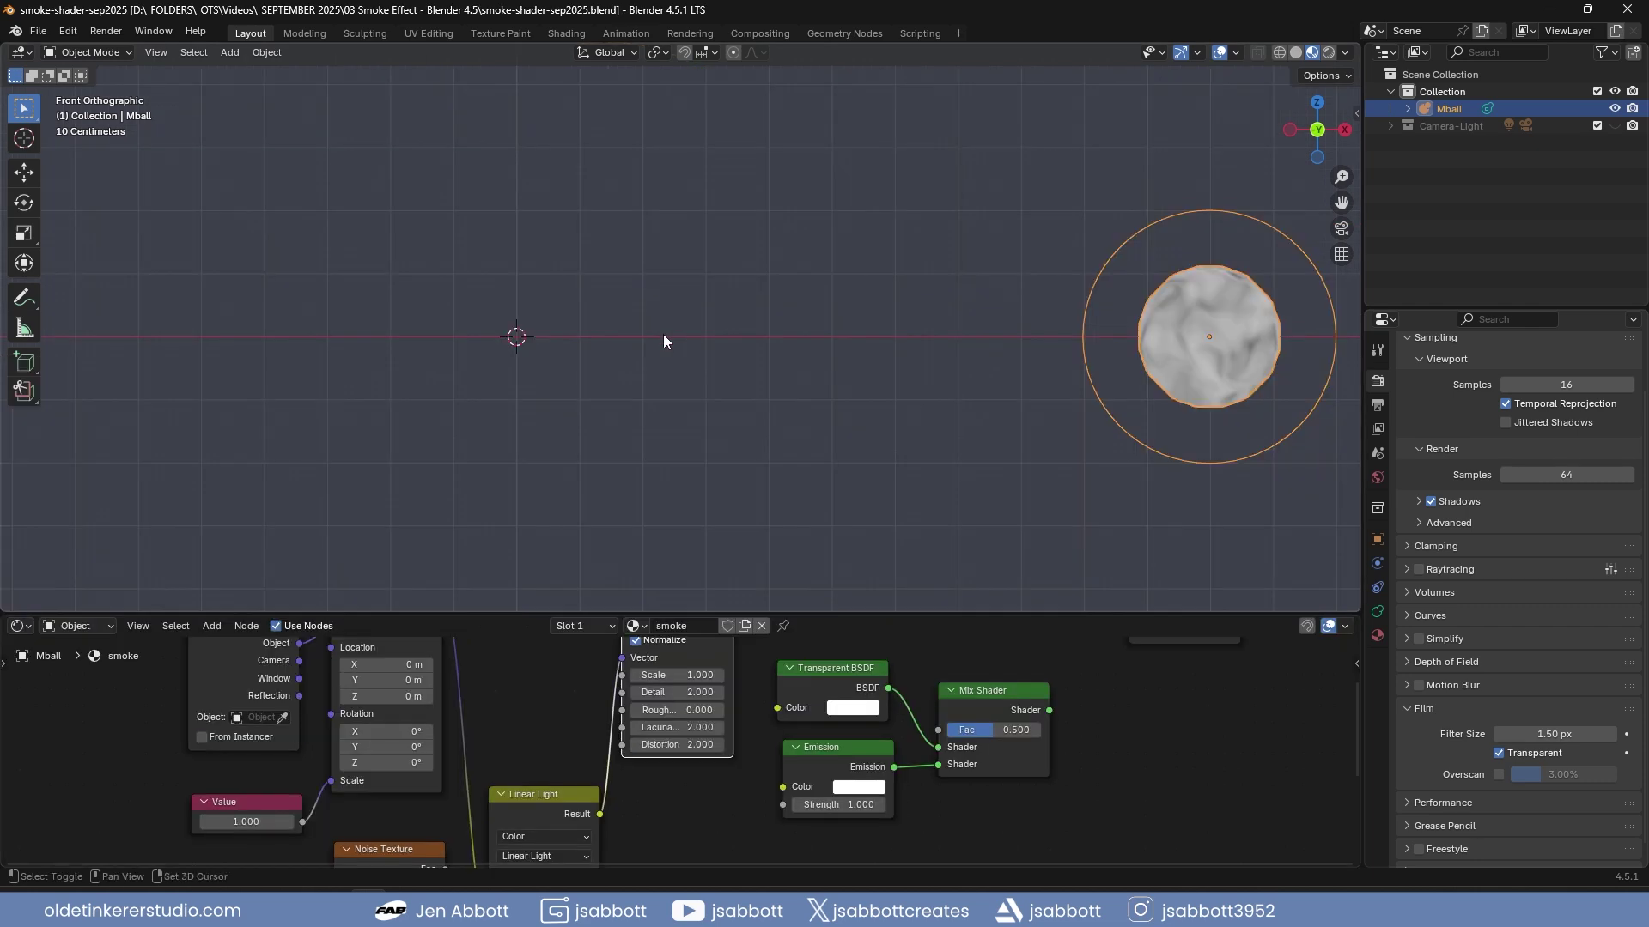
Add a UV Sphere scaled to 0.1 and show its Particles properties
key(shift+a)
mouse_move(656, 363)
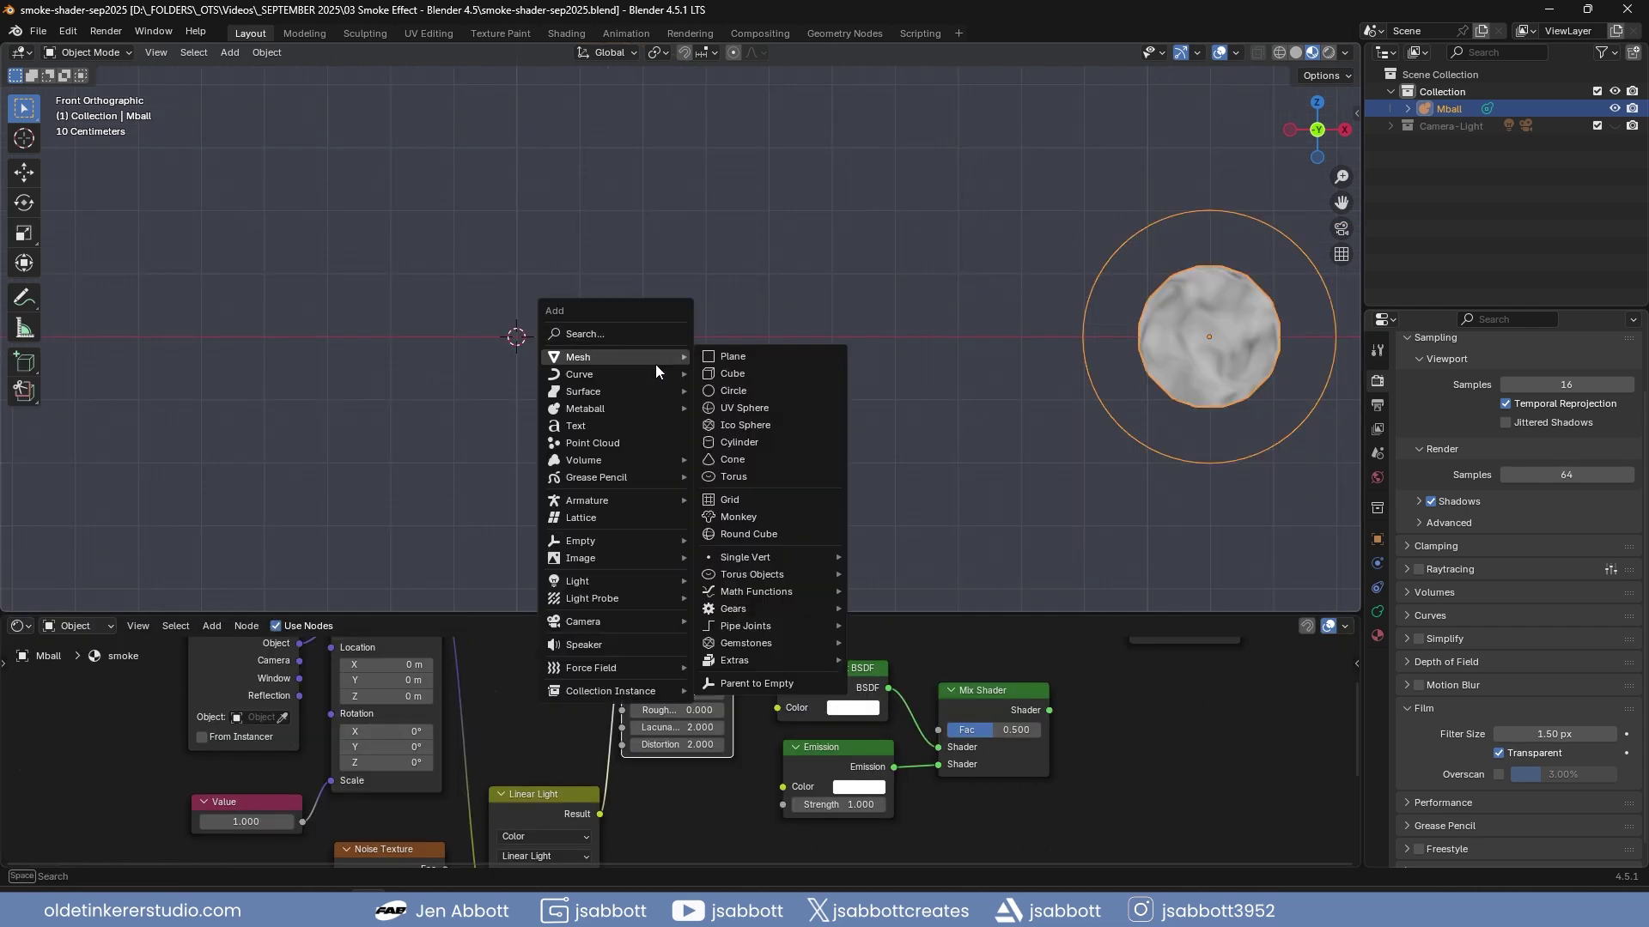
click(765, 409)
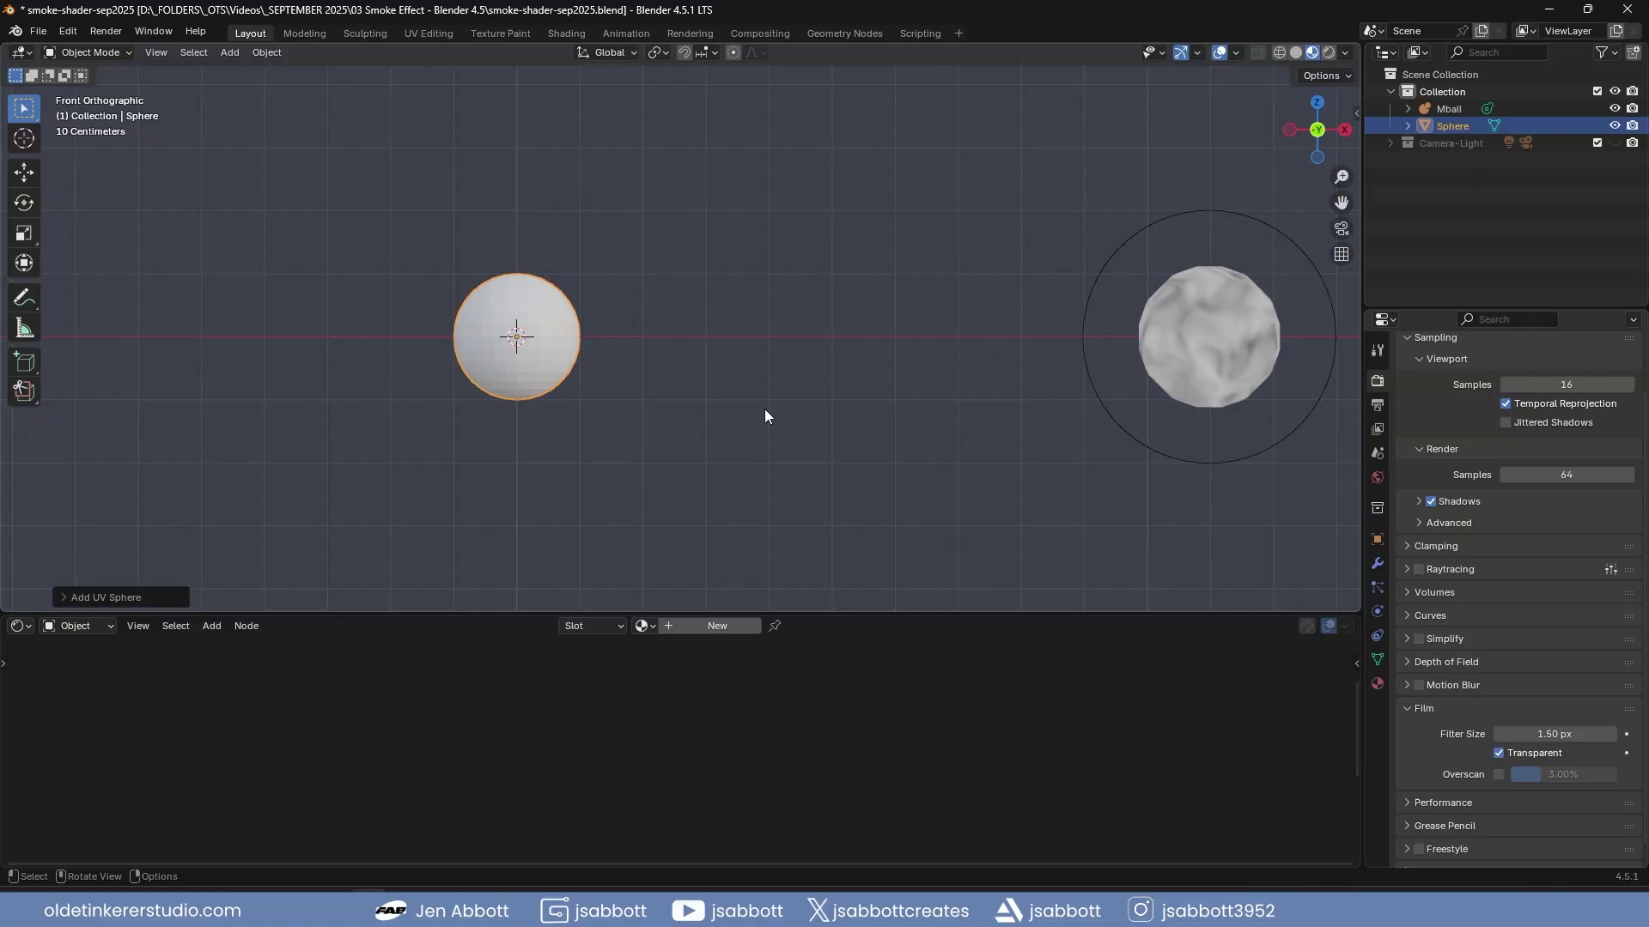
text(s)
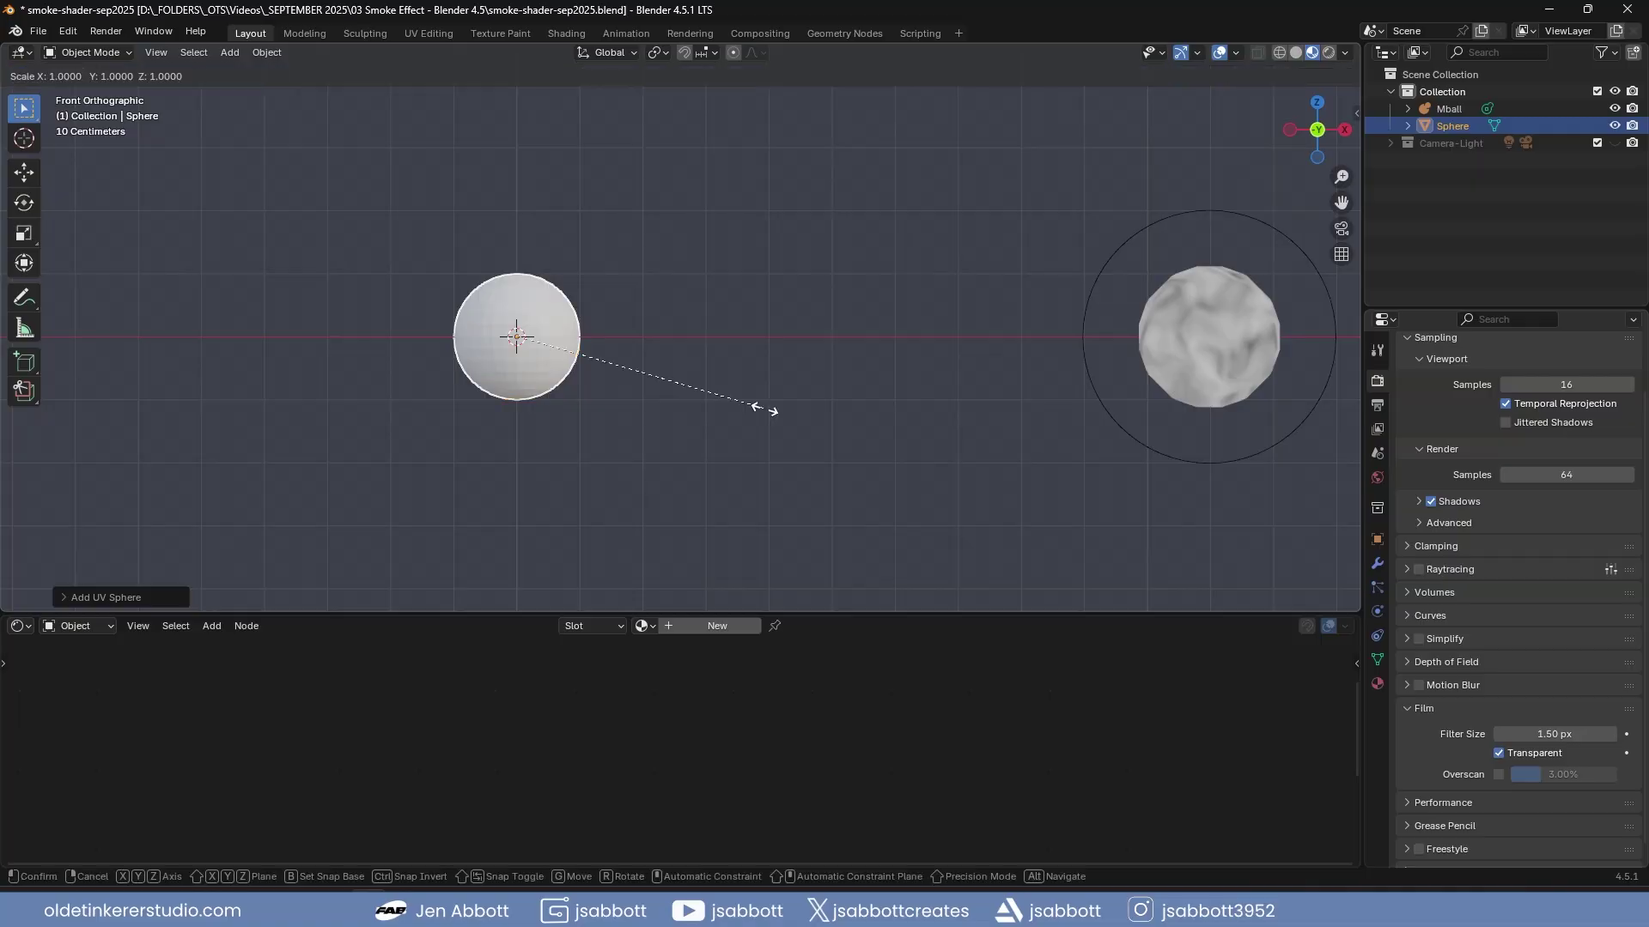
text(.1)
key(Return)
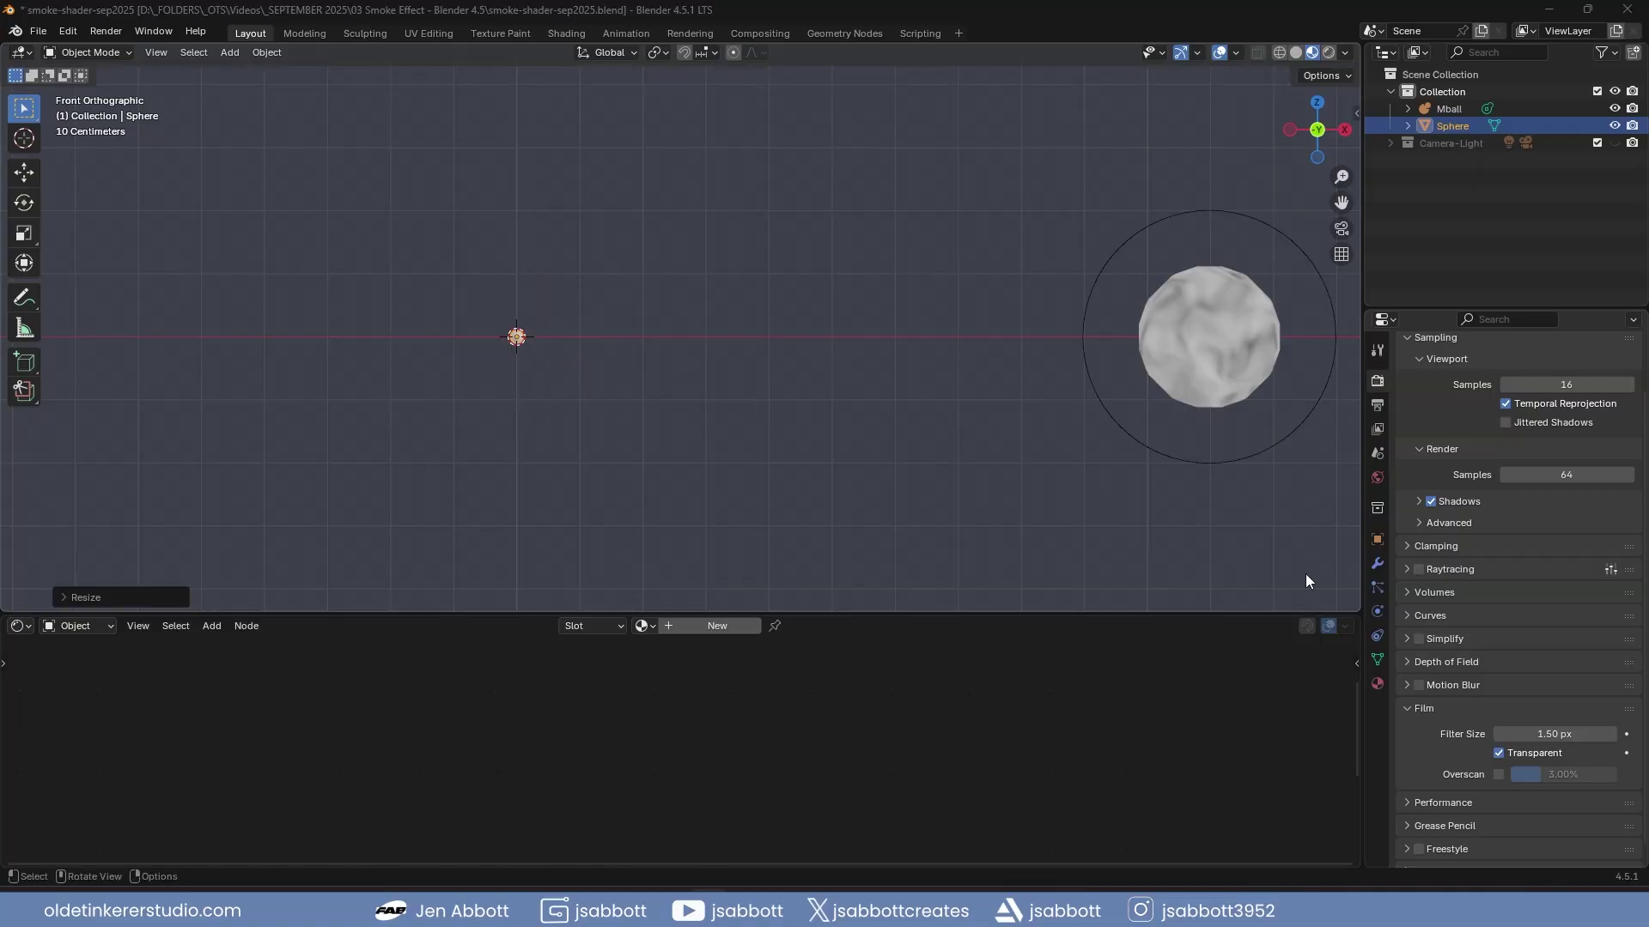
click(1377, 588)
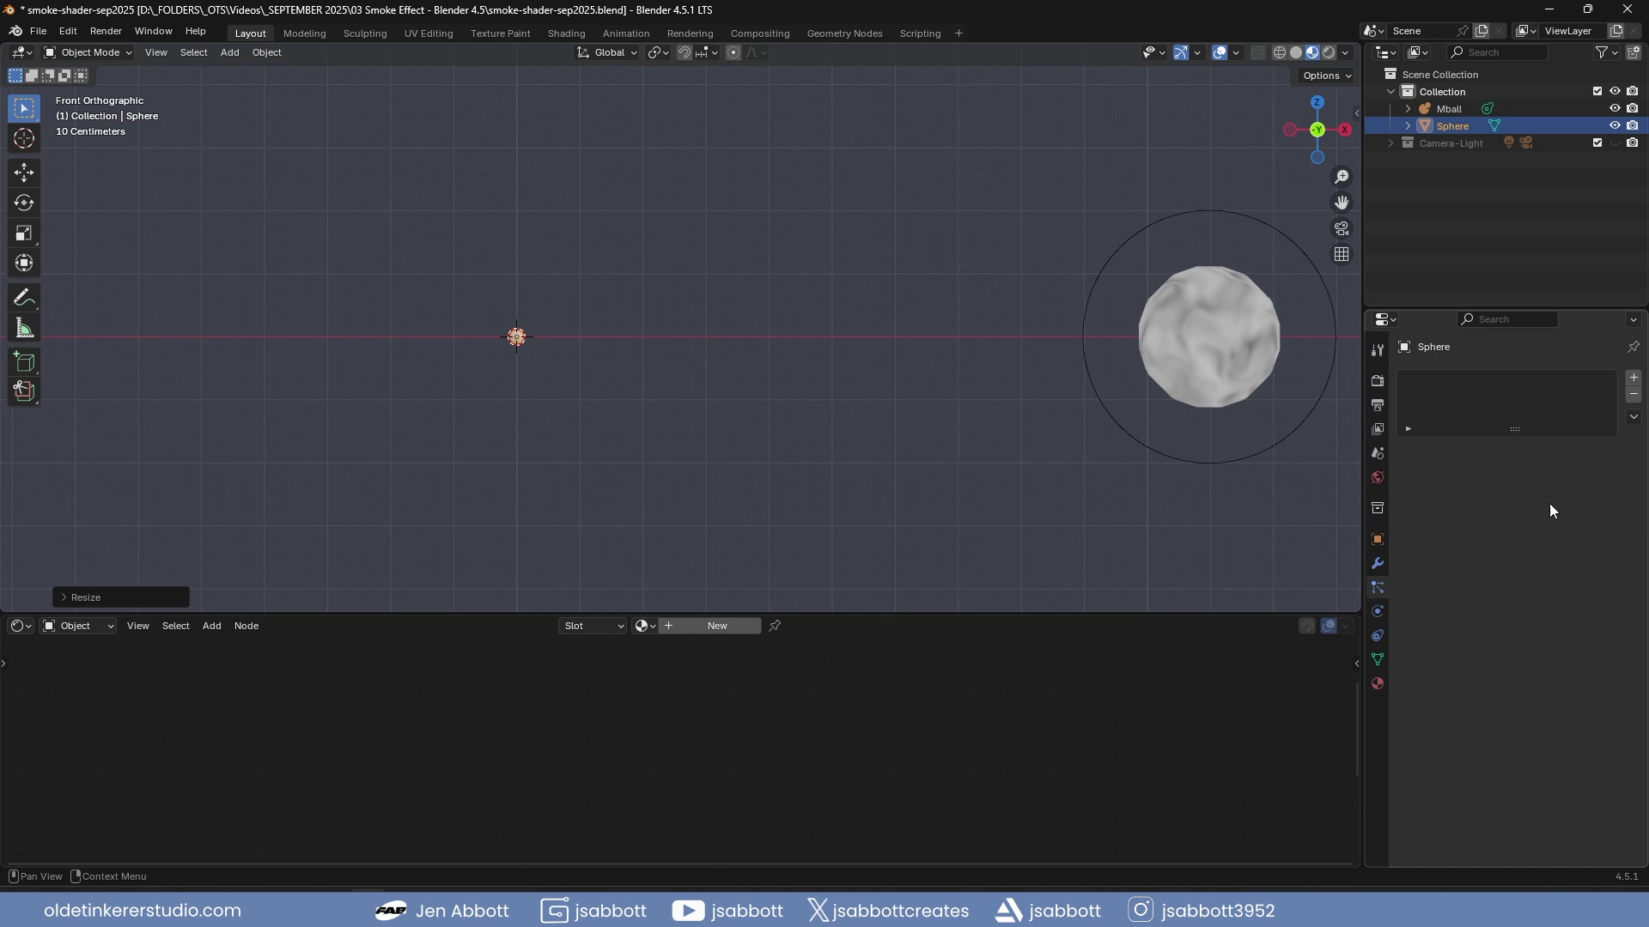
Add a particle system rendering as Object, instancing Mball at scale 1.000
click(1635, 379)
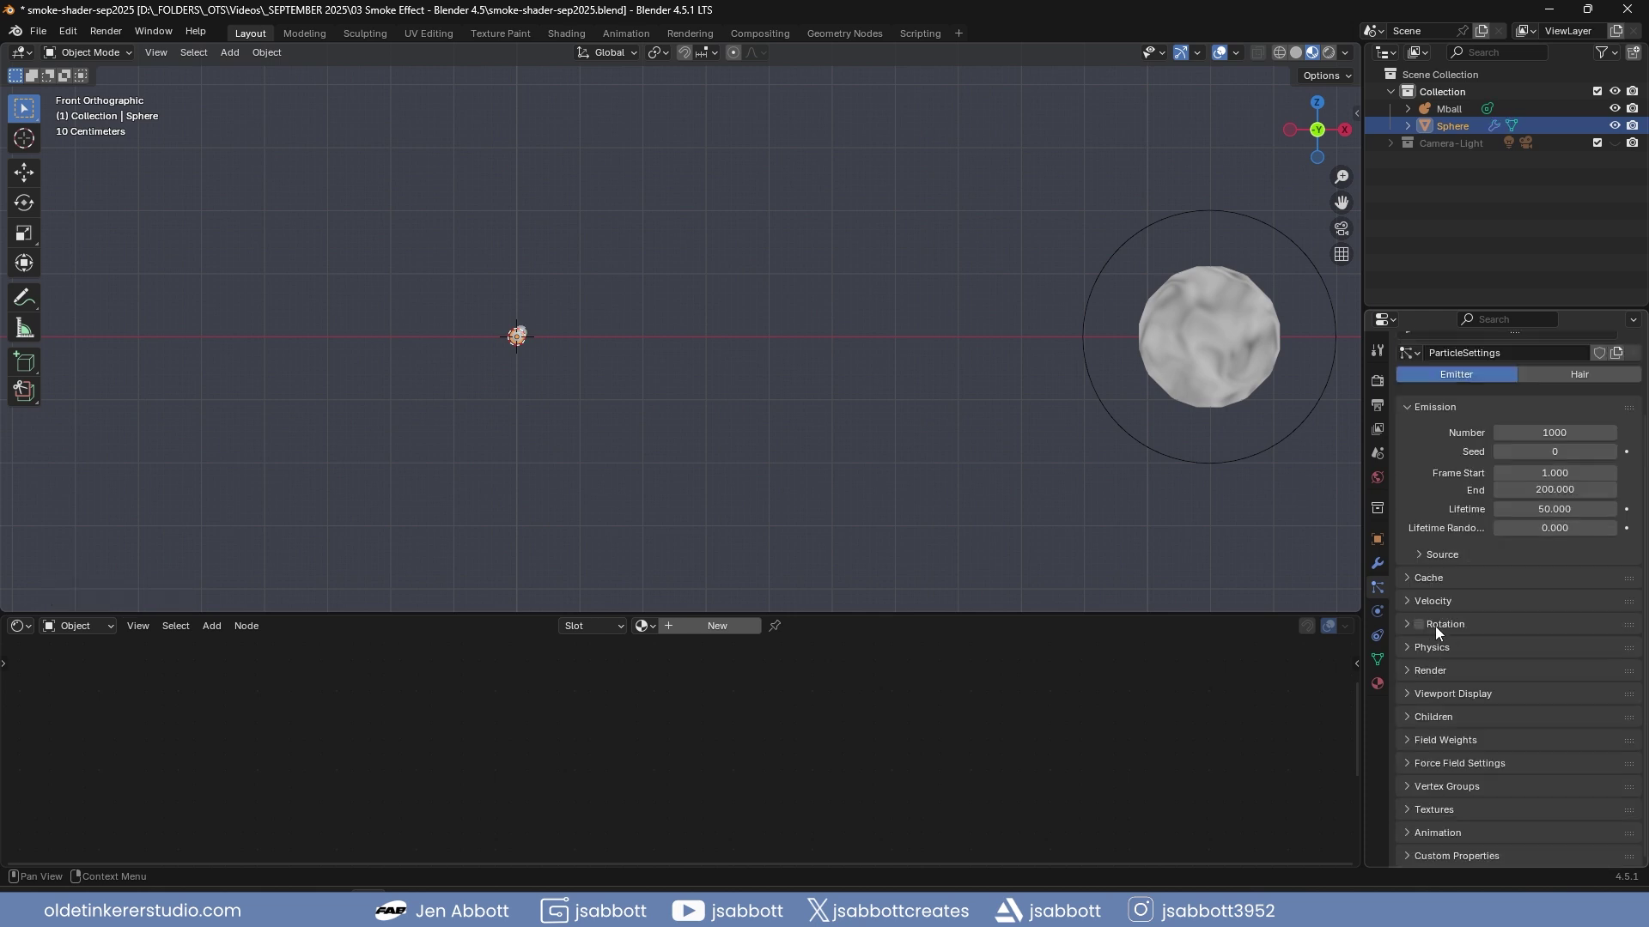
click(1407, 673)
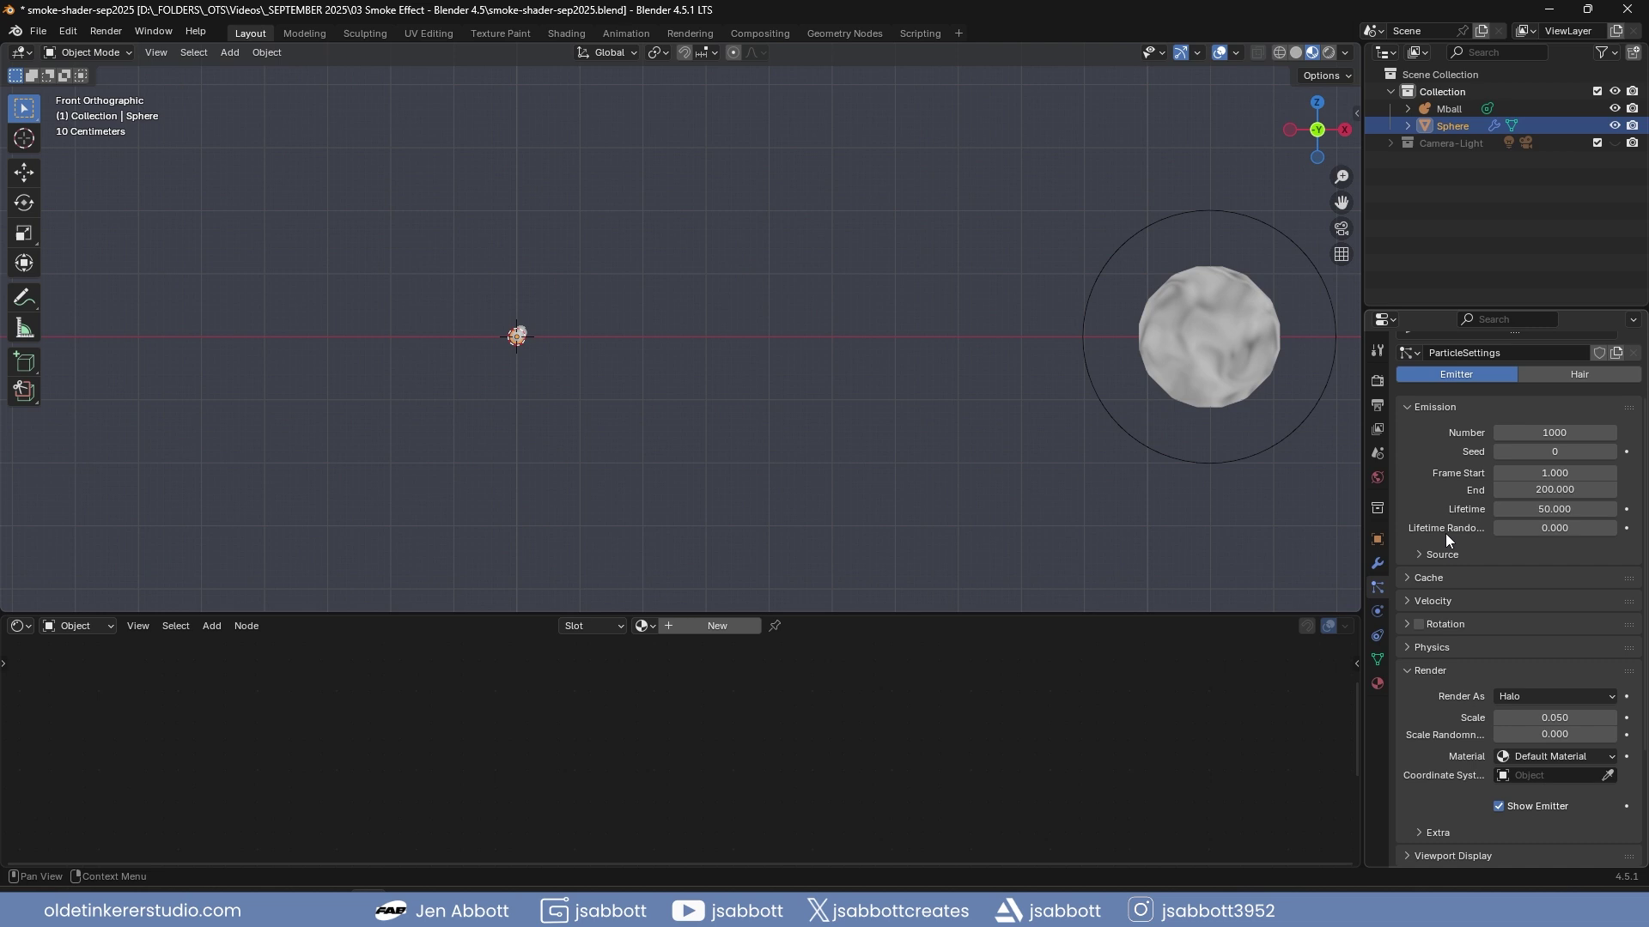
scroll(1445, 537, down, 3)
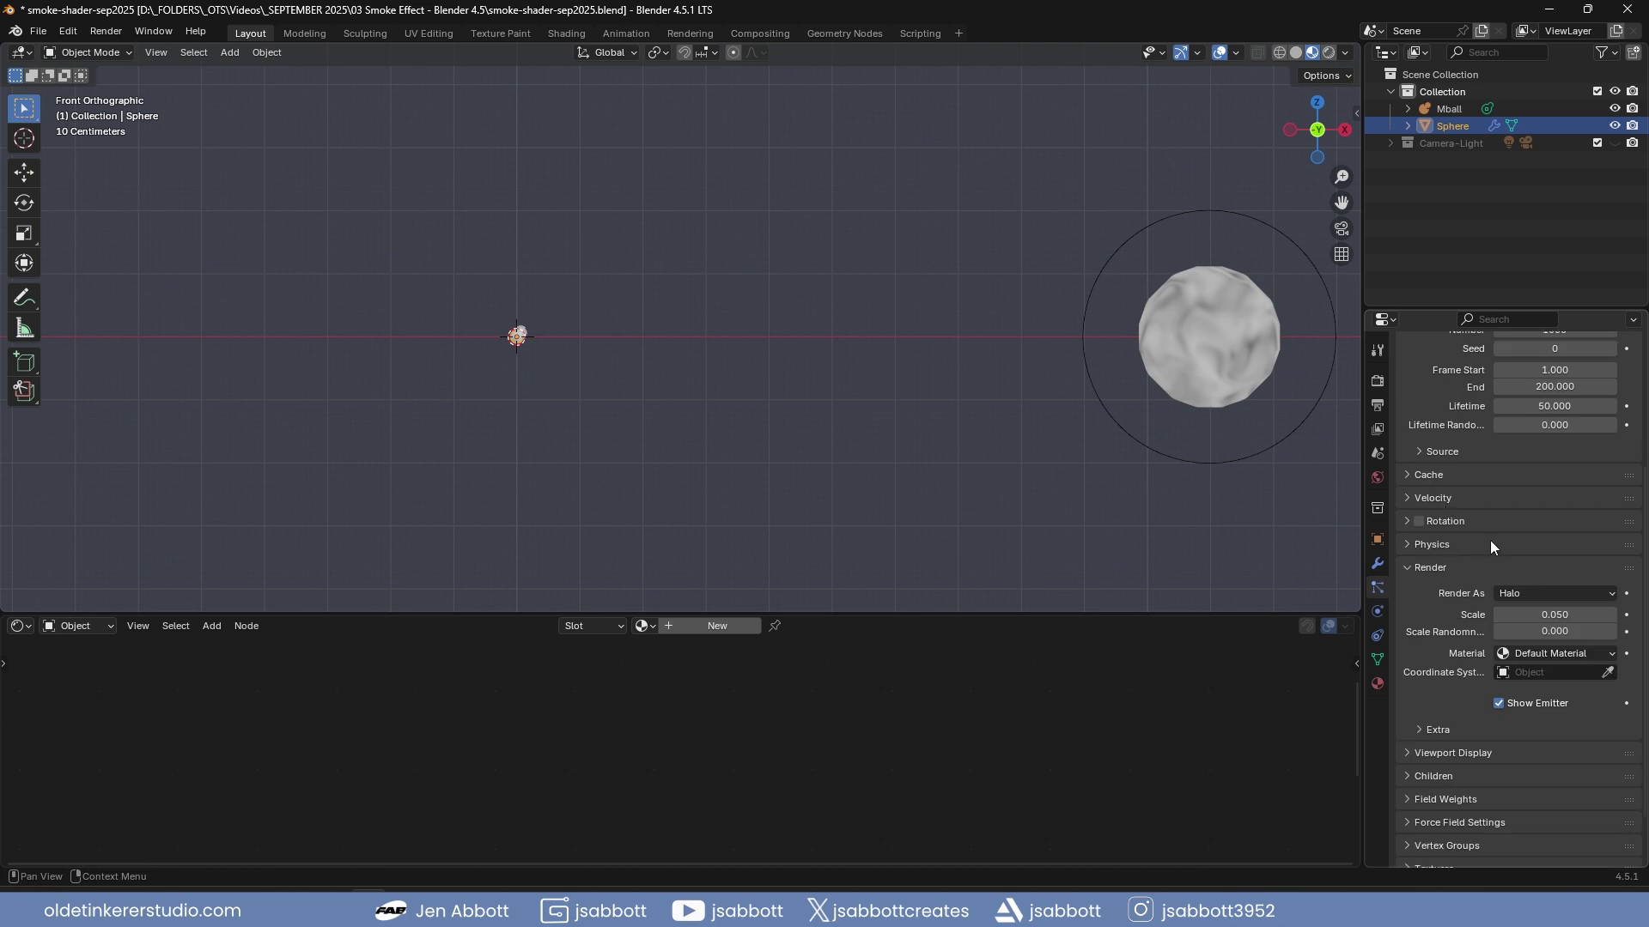
click(1546, 591)
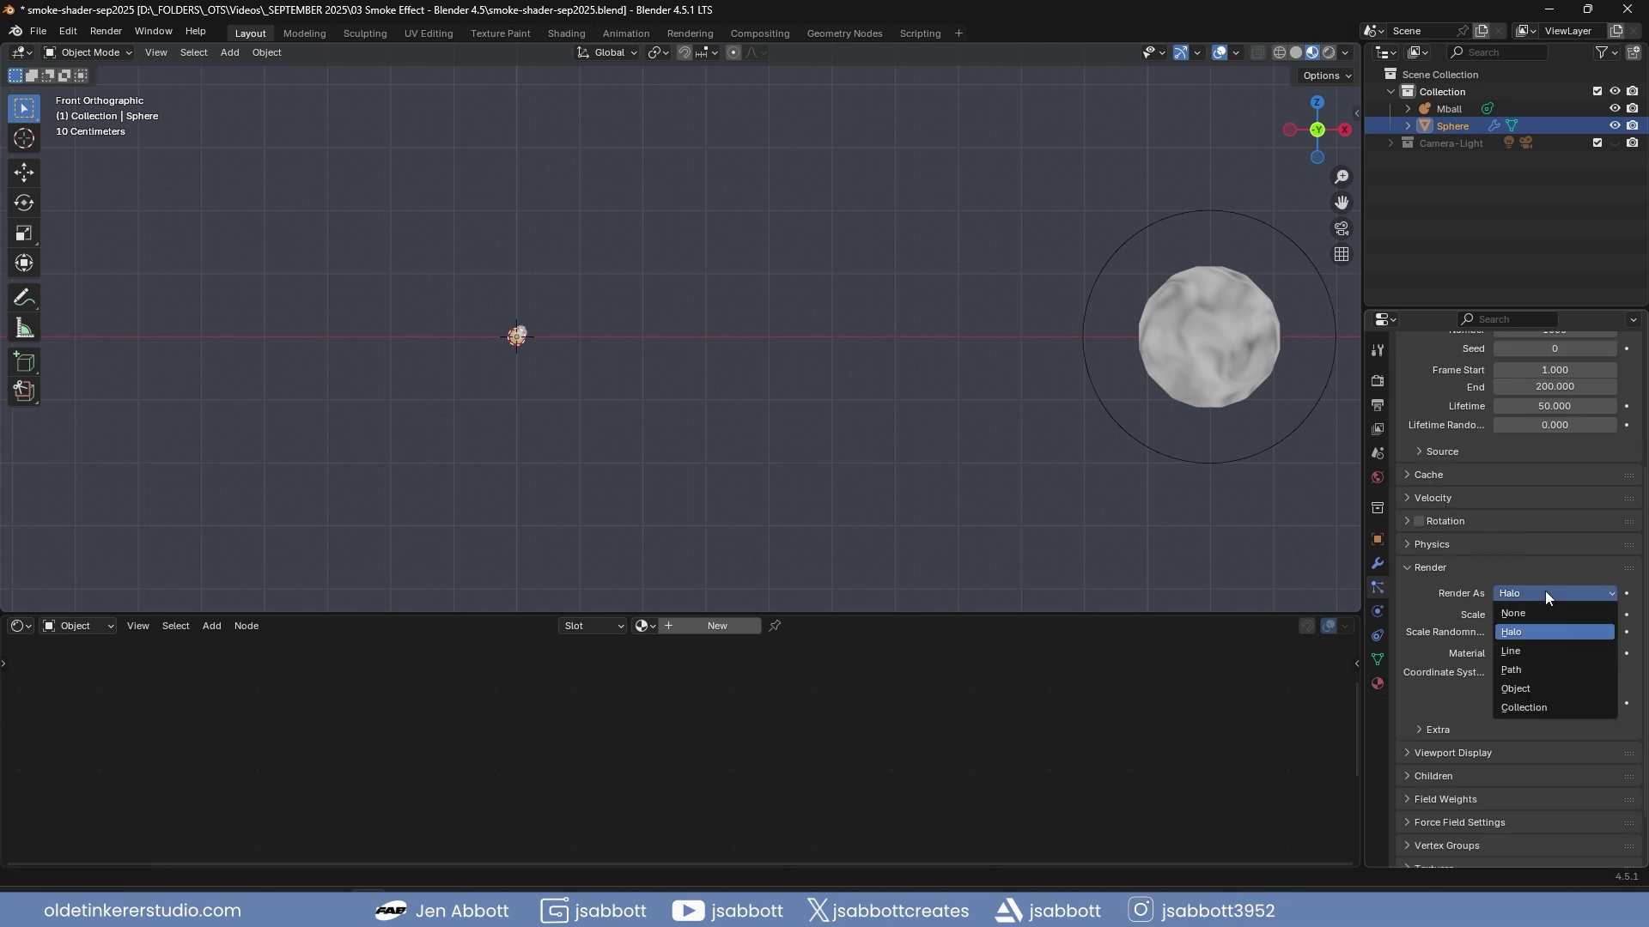
click(1526, 690)
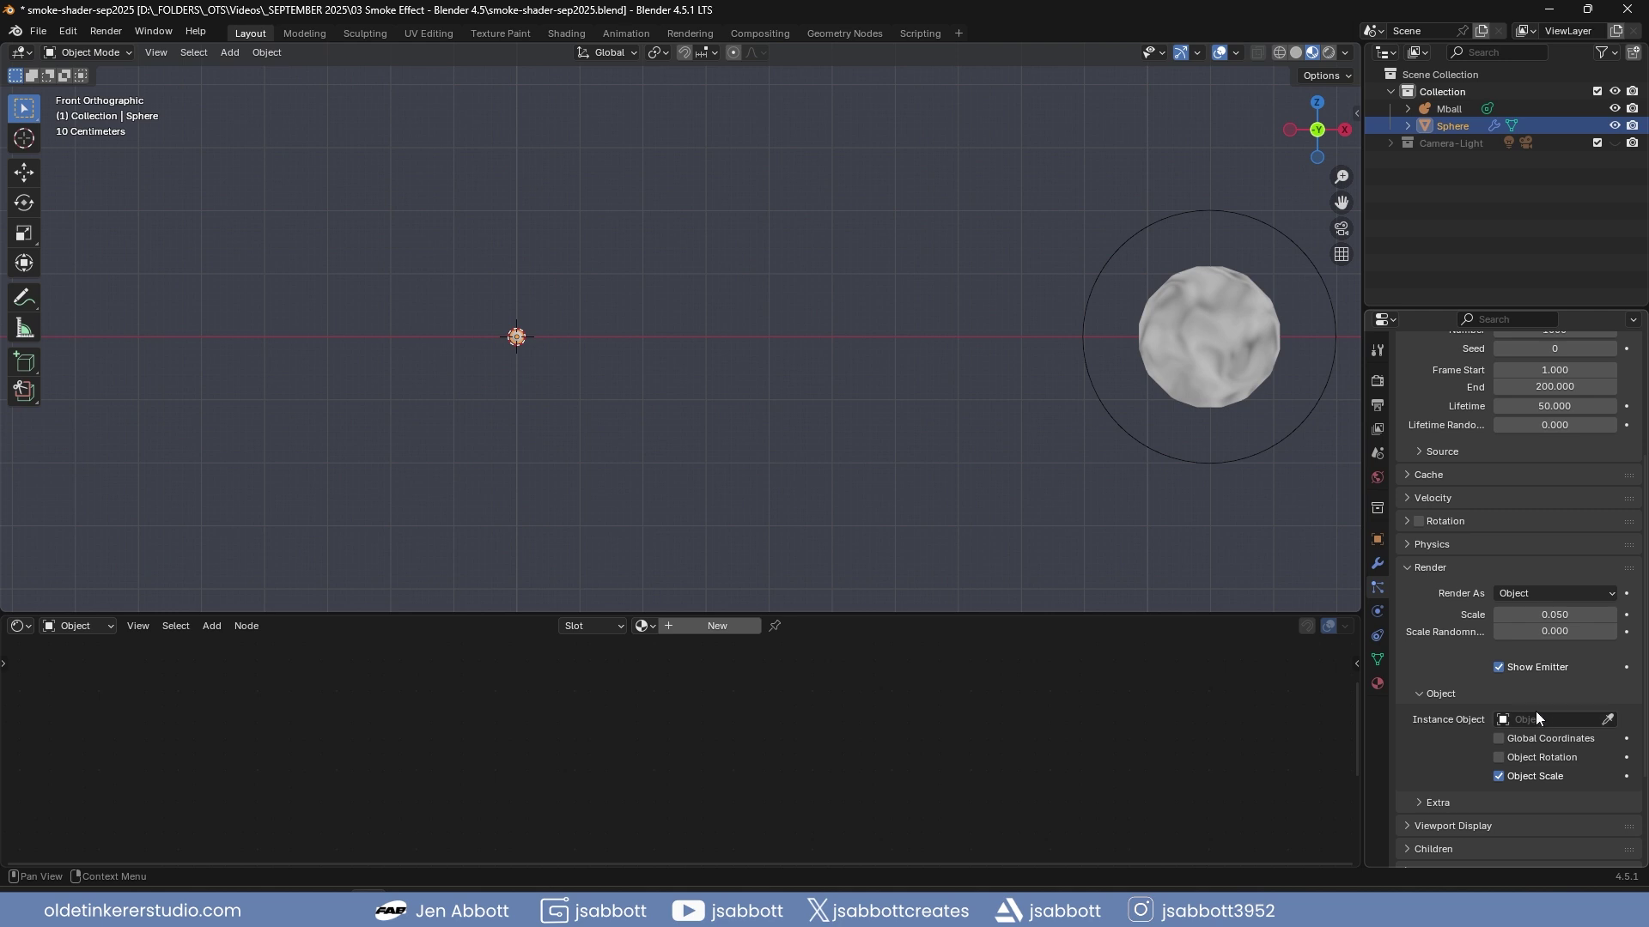
click(1542, 718)
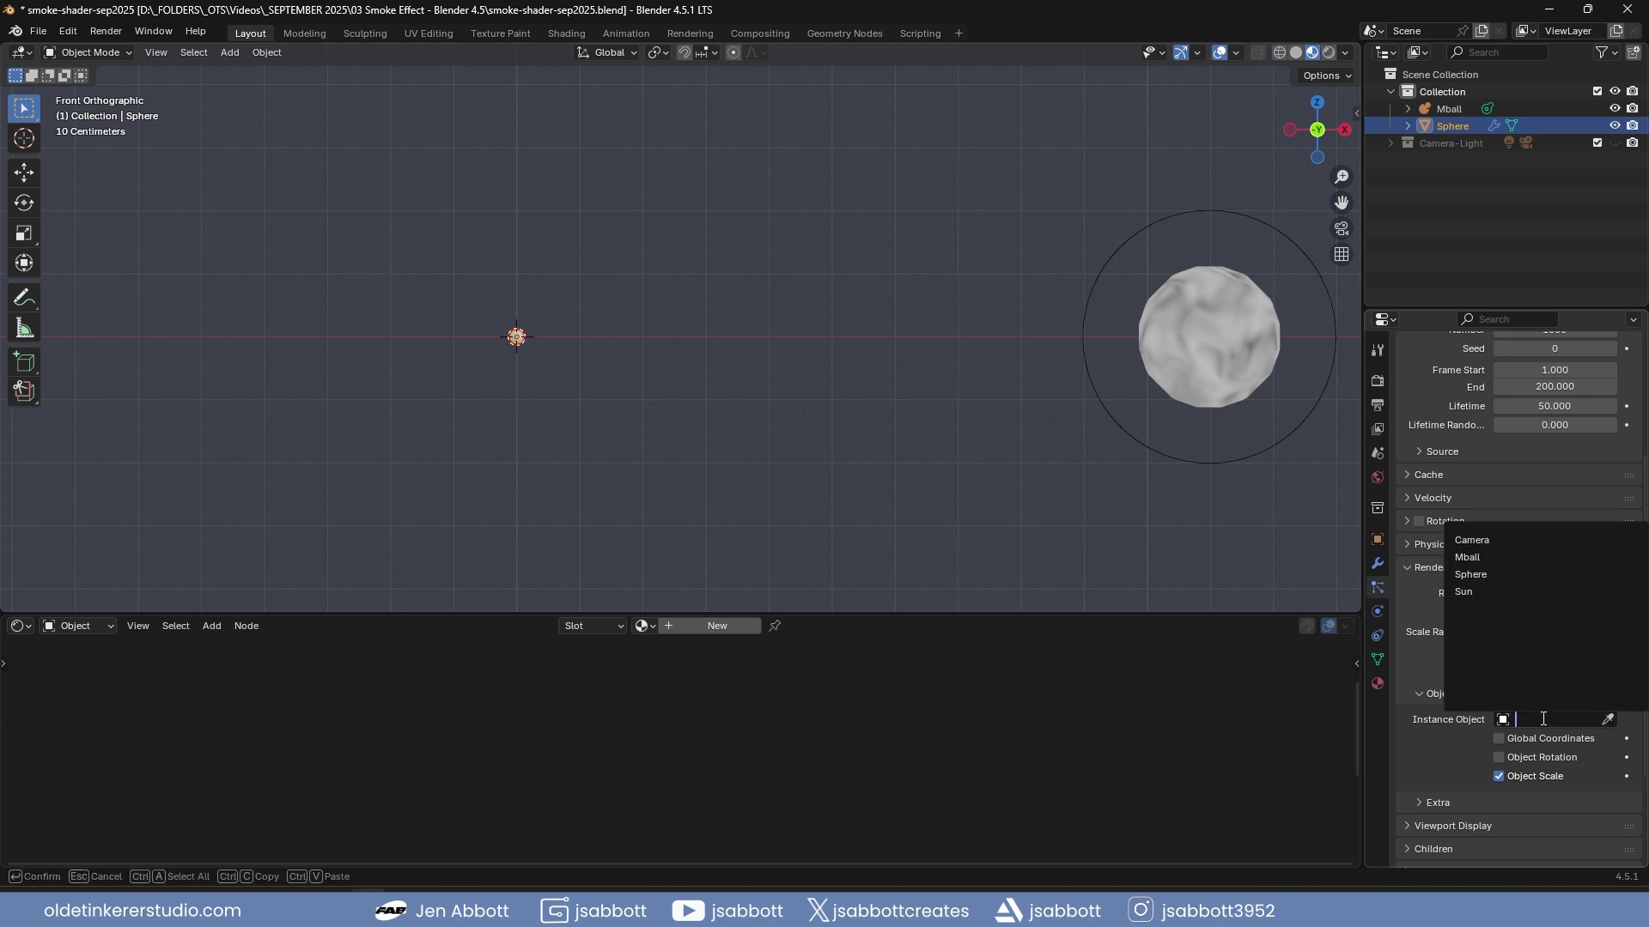
click(1485, 557)
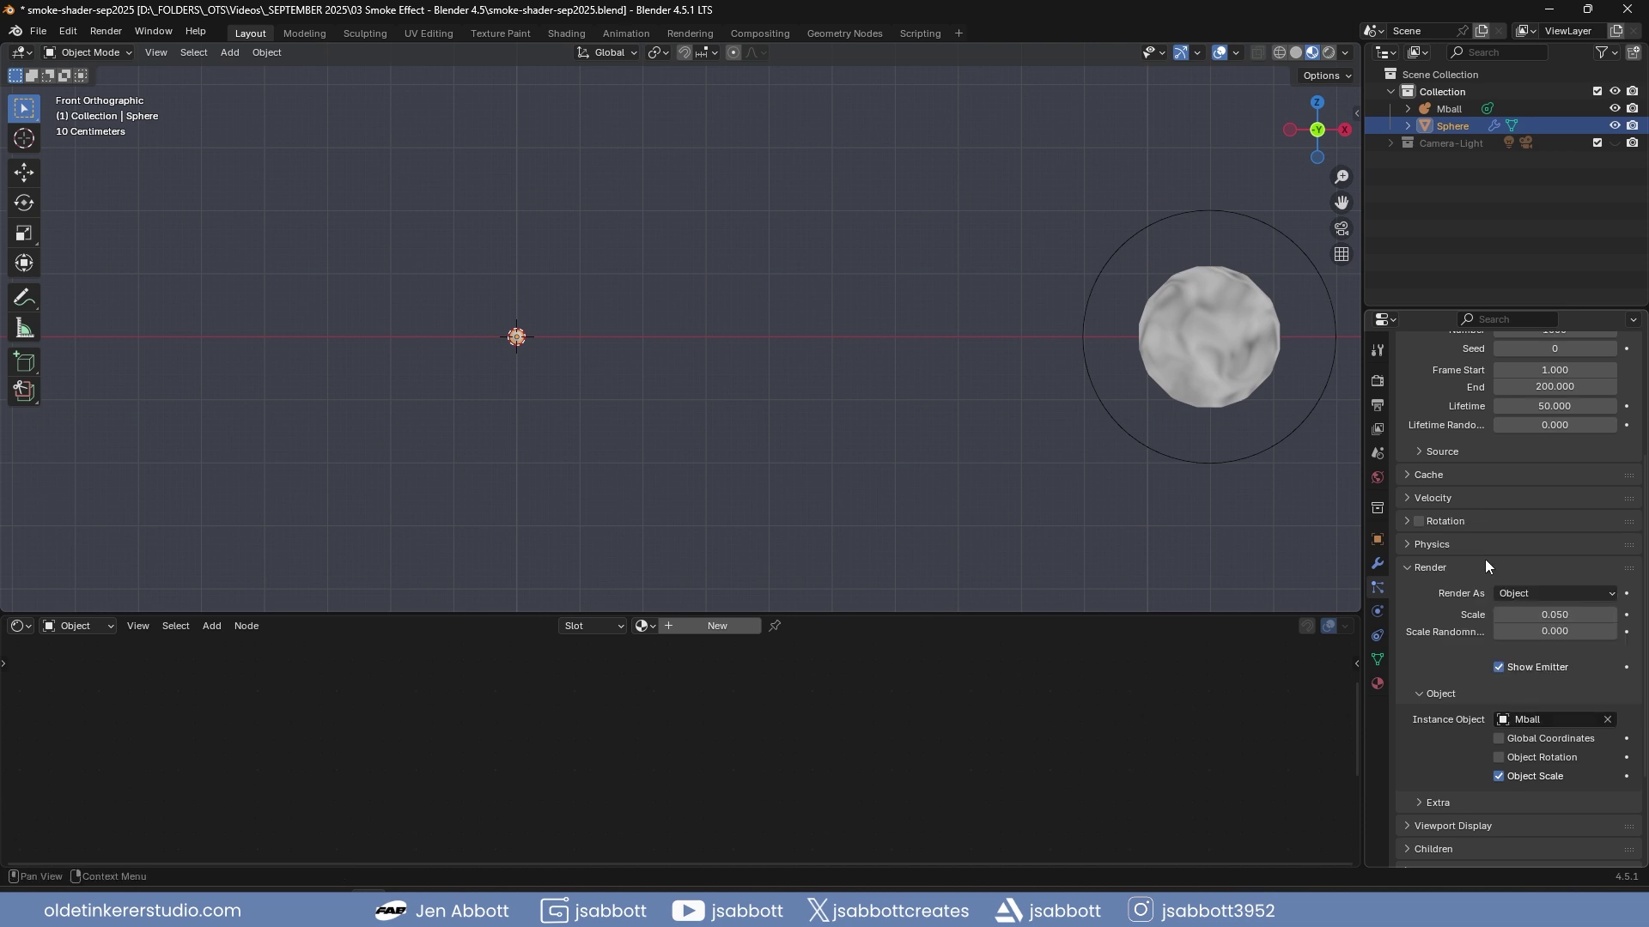
click(1531, 615)
text(1)
key(Return)
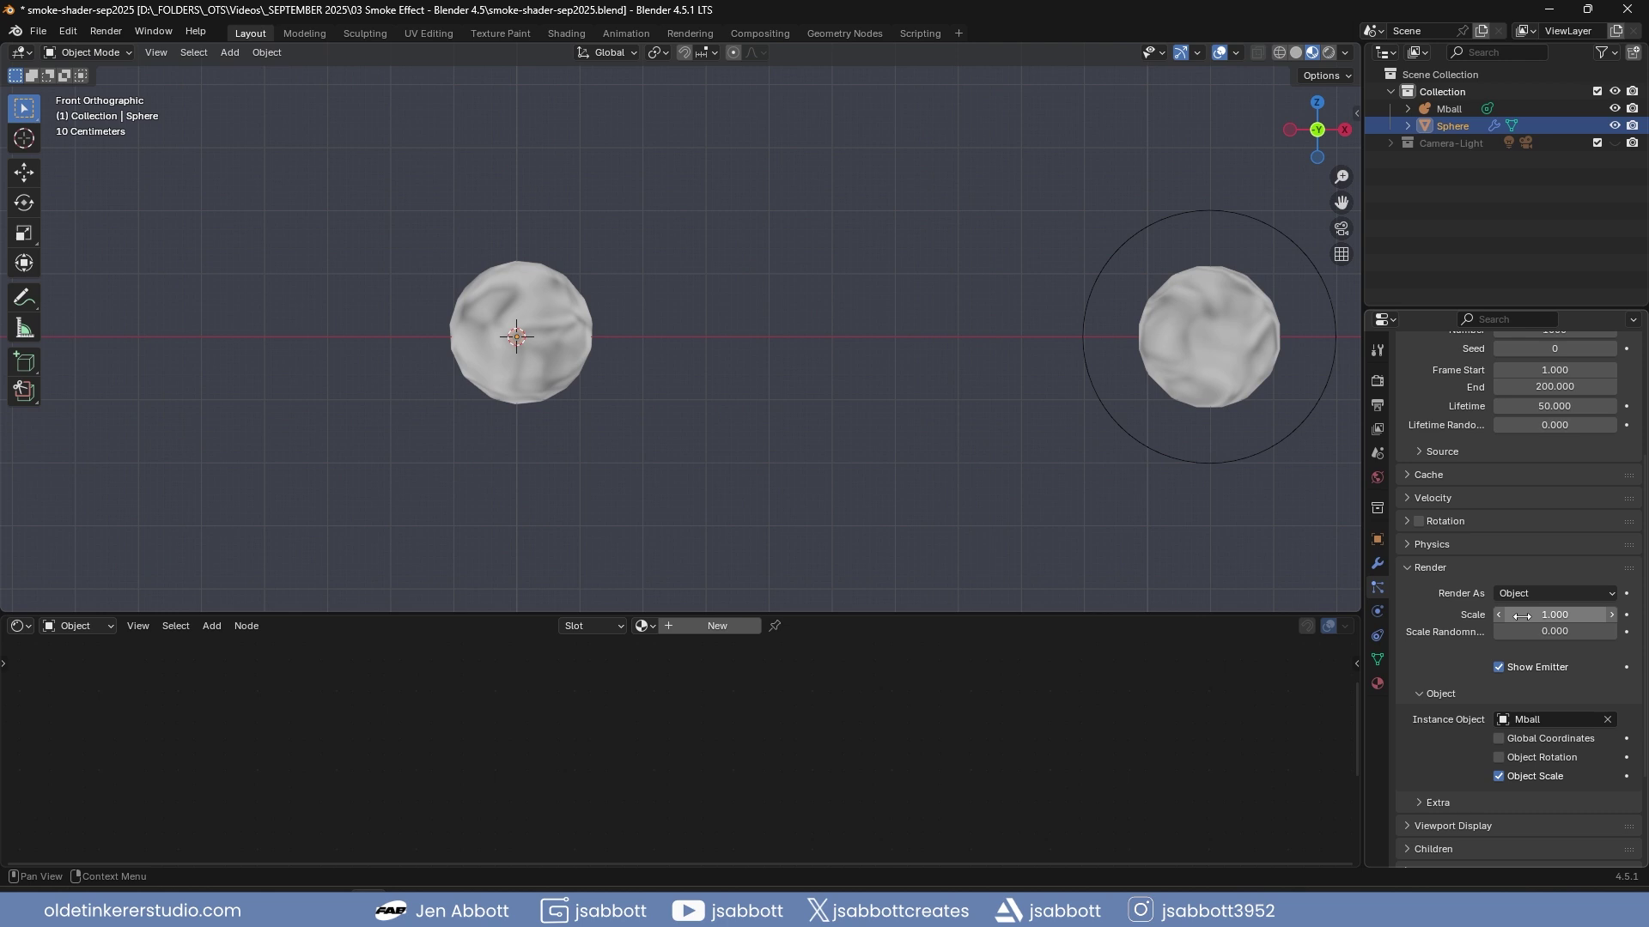
drag(1356, 606, 1345, 542)
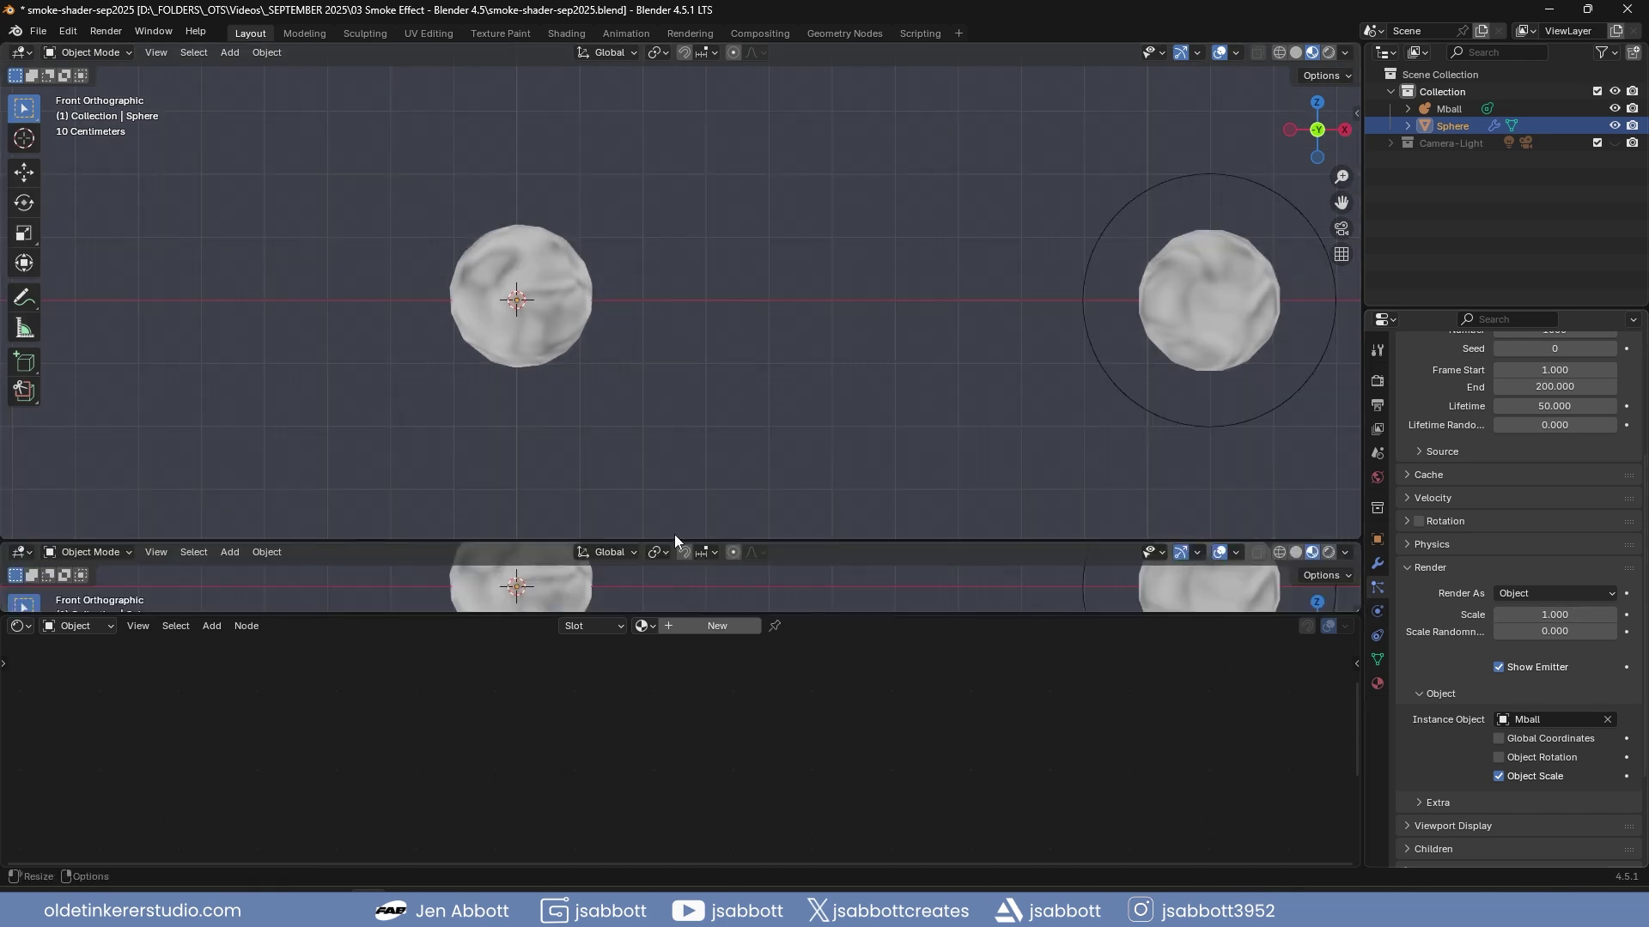
Turn the new lower area into a Timeline, then play, stop and rewind the particle animation
click(34, 554)
click(272, 617)
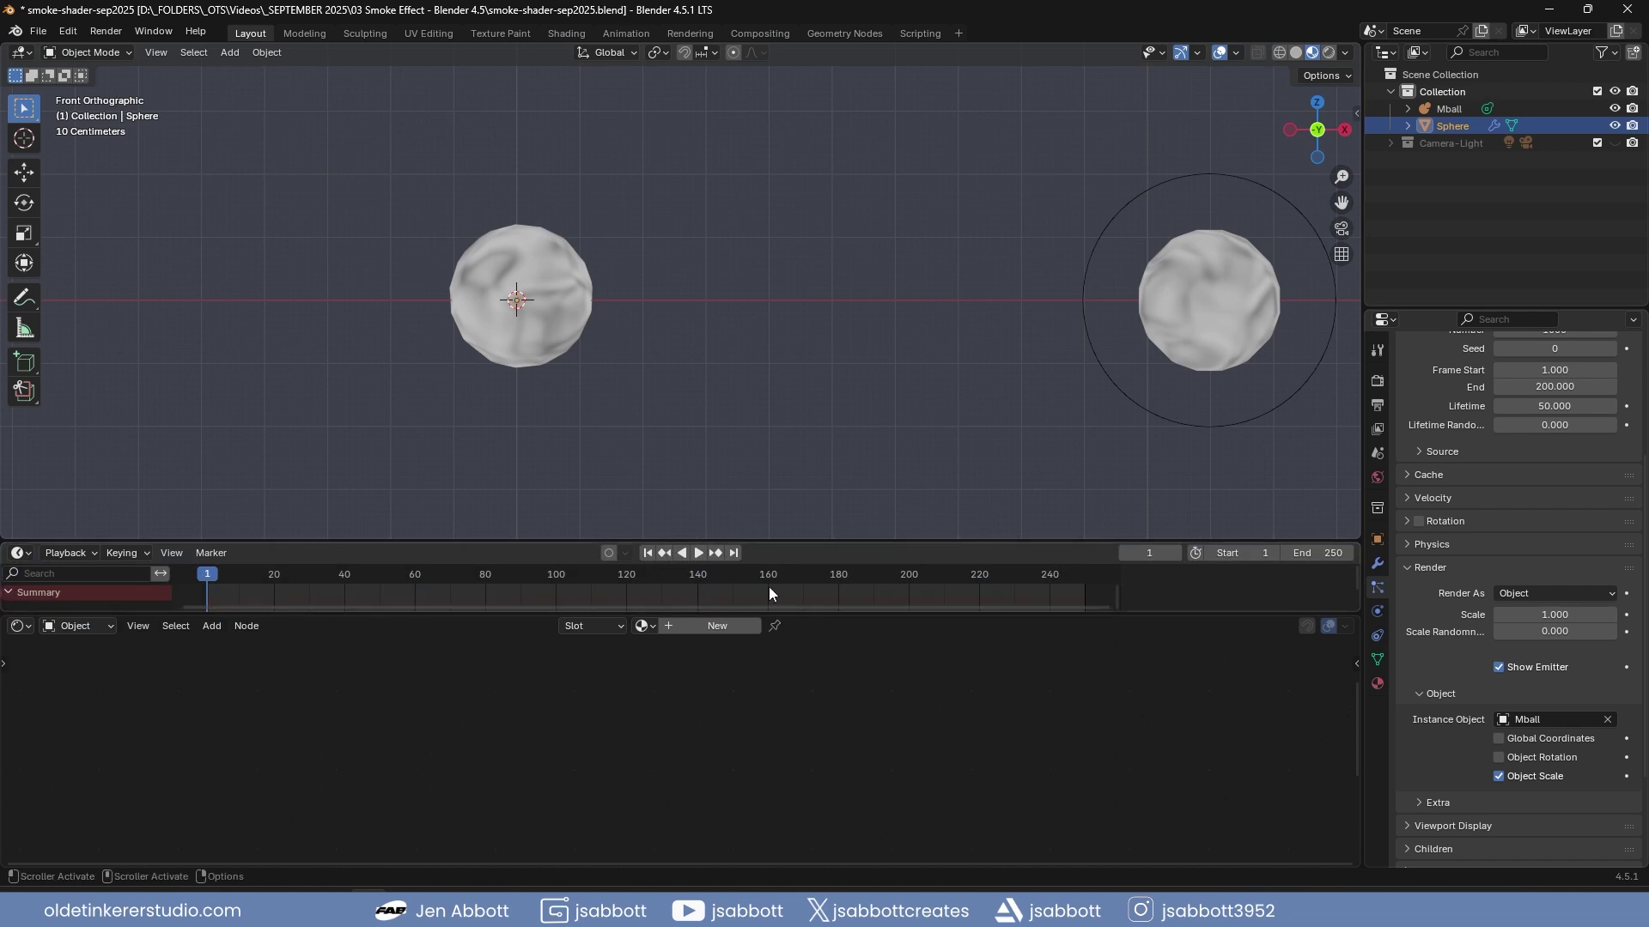
click(699, 553)
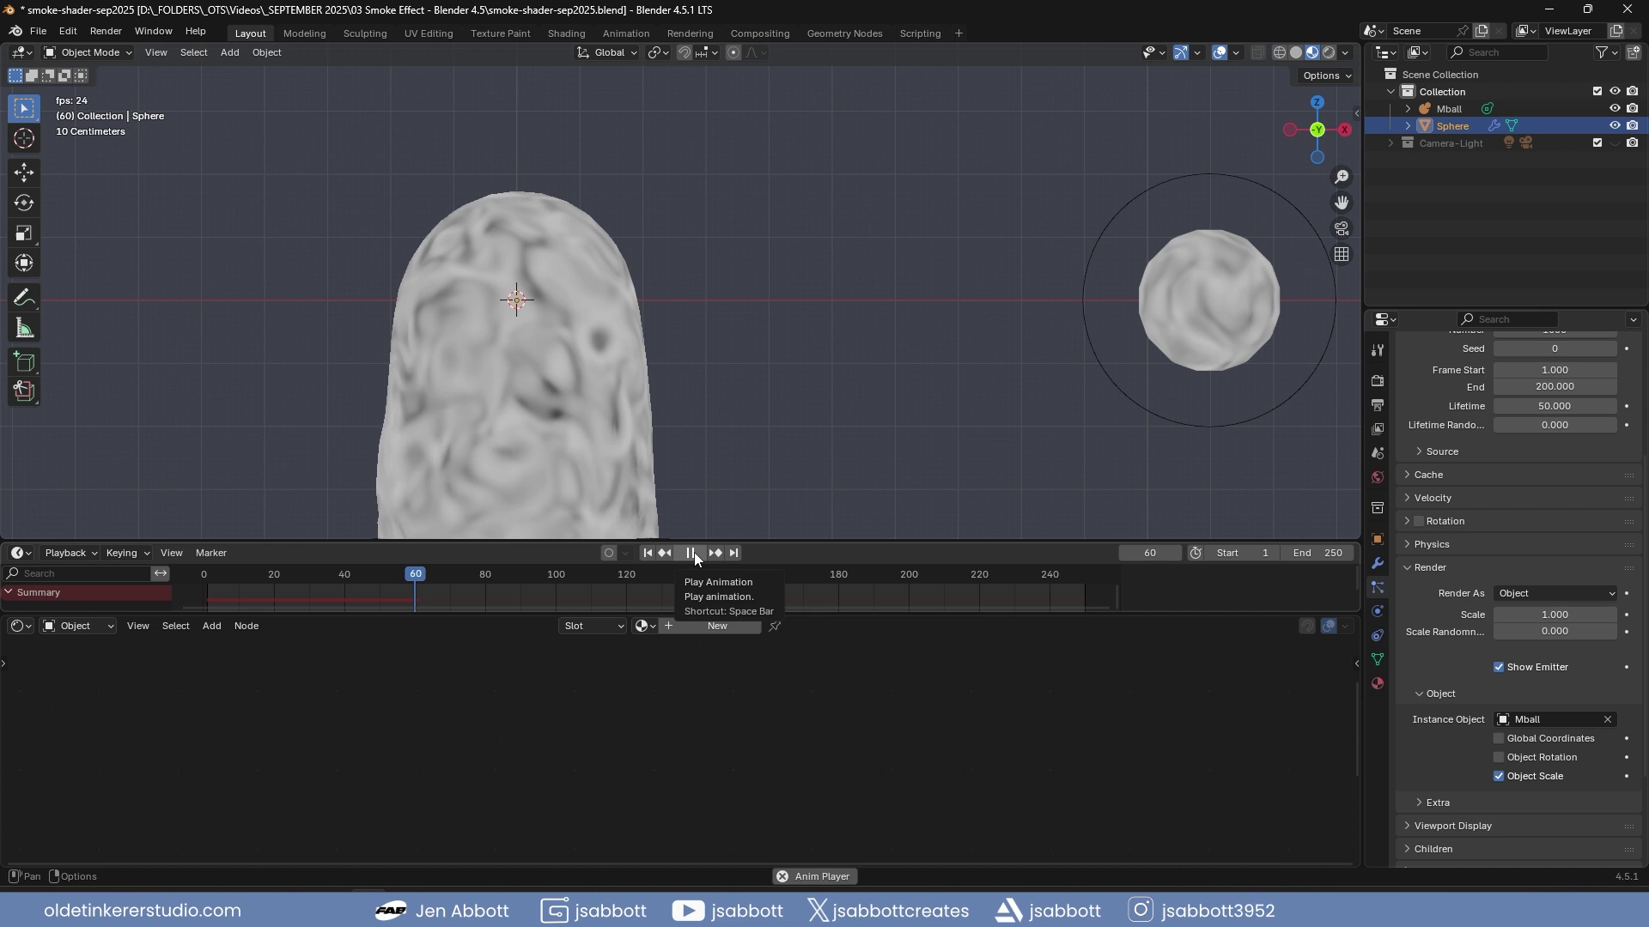
click(692, 553)
click(646, 553)
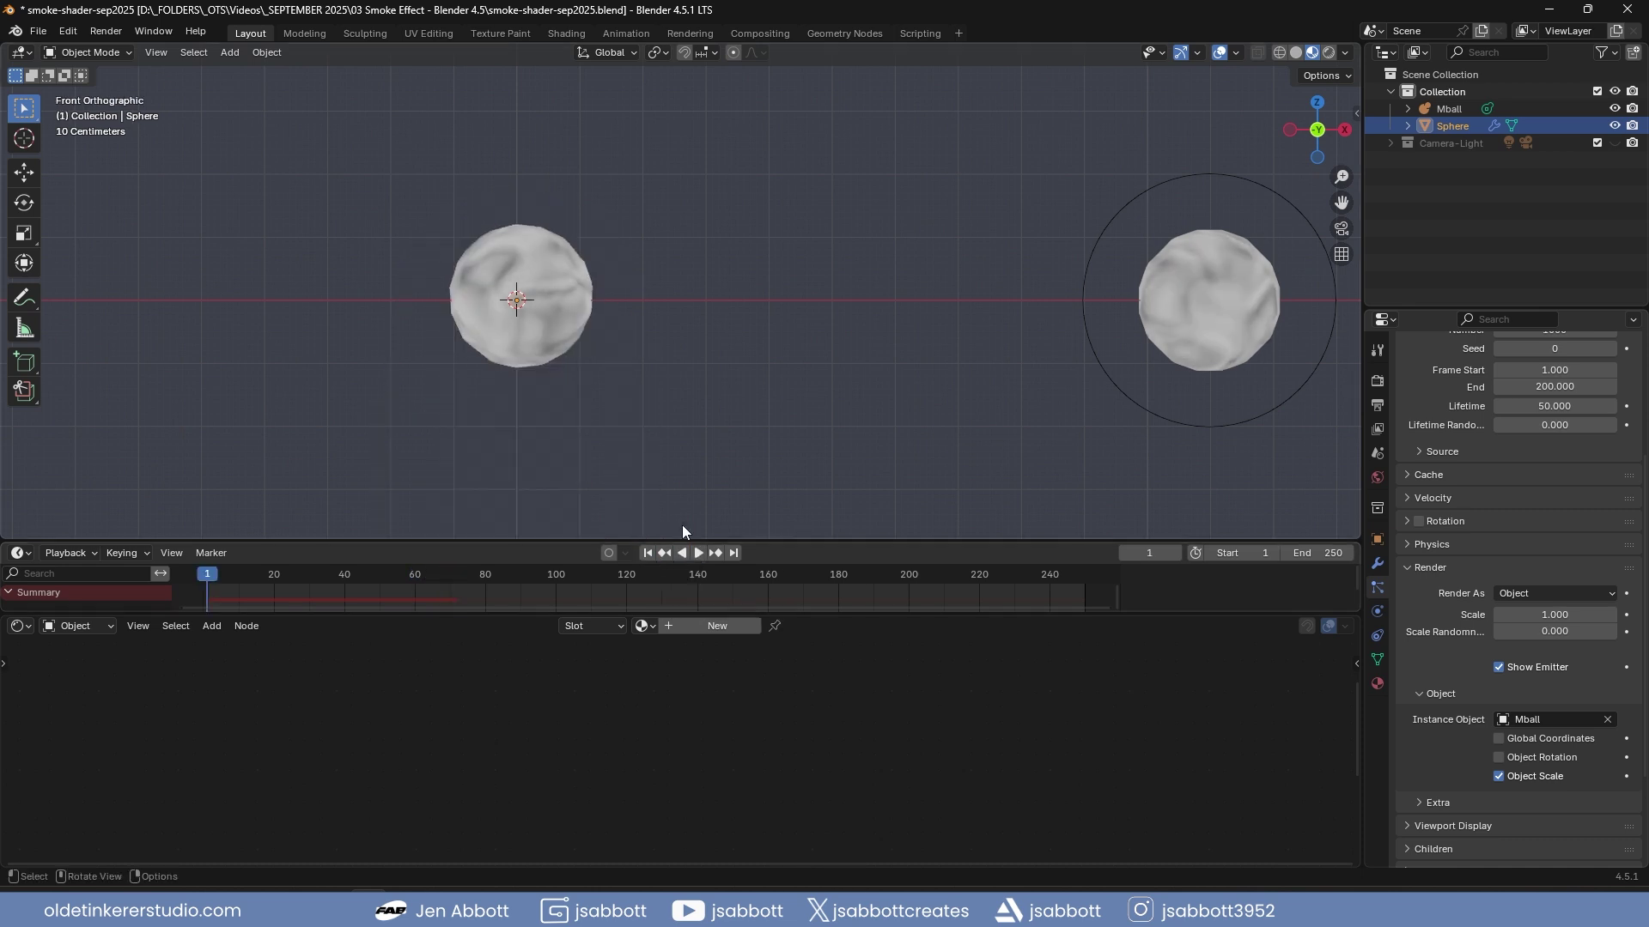
Set the particles' Gravity field weight to 0, then replay and rewind to confirm nothing falls
click(1406, 568)
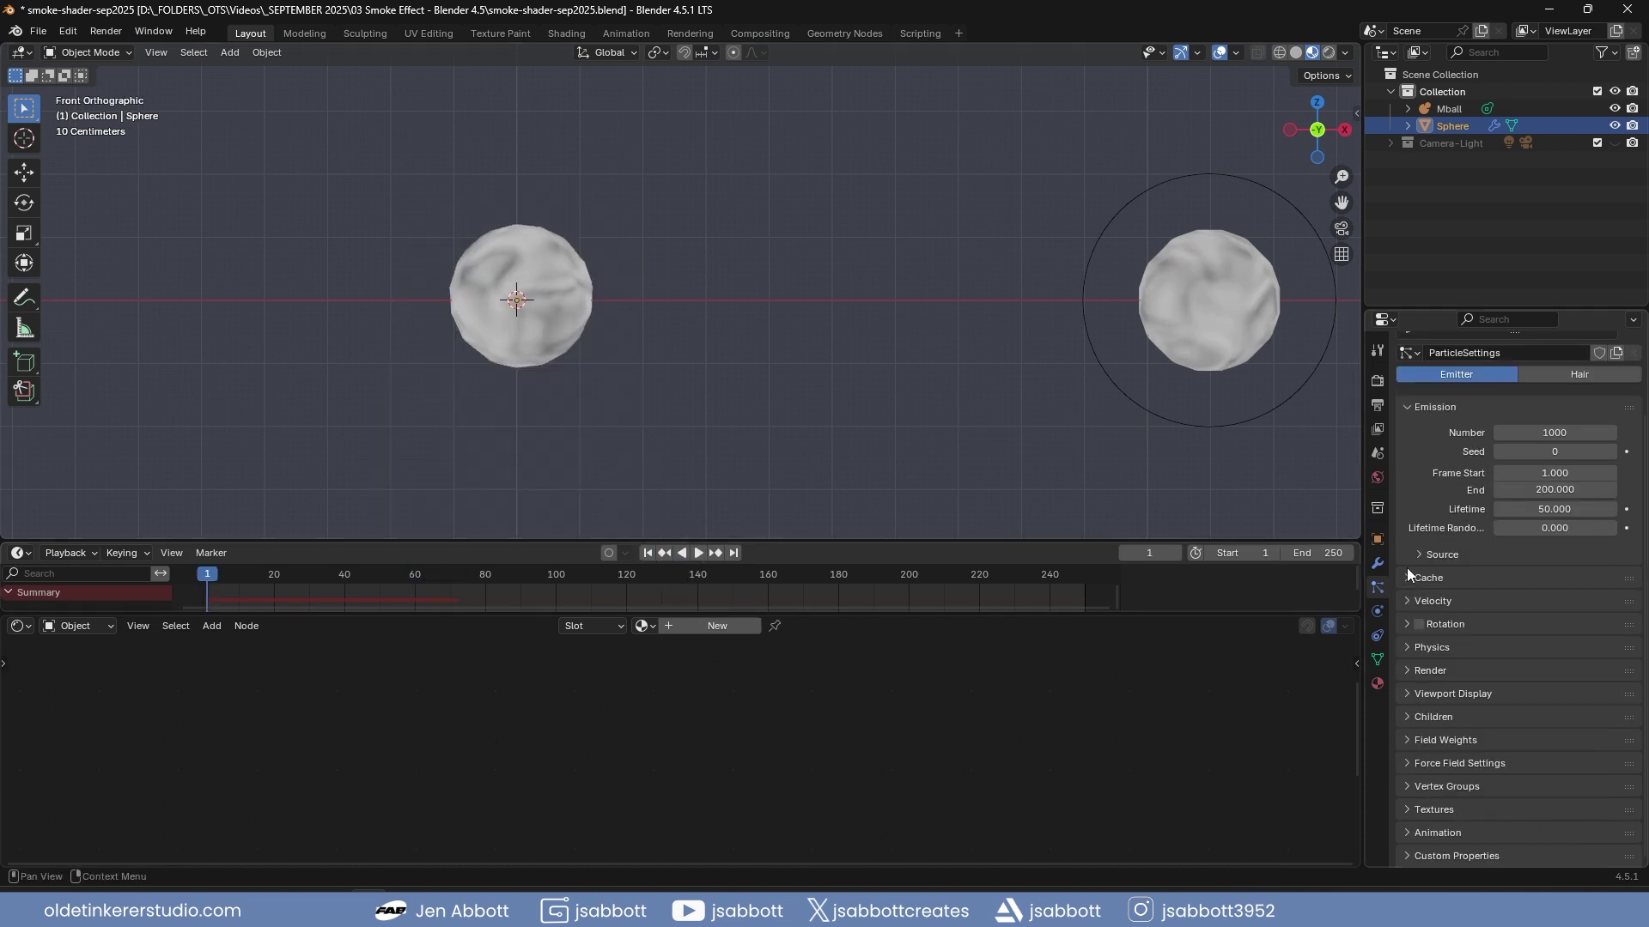
click(1409, 743)
scroll(1466, 651, down, 5)
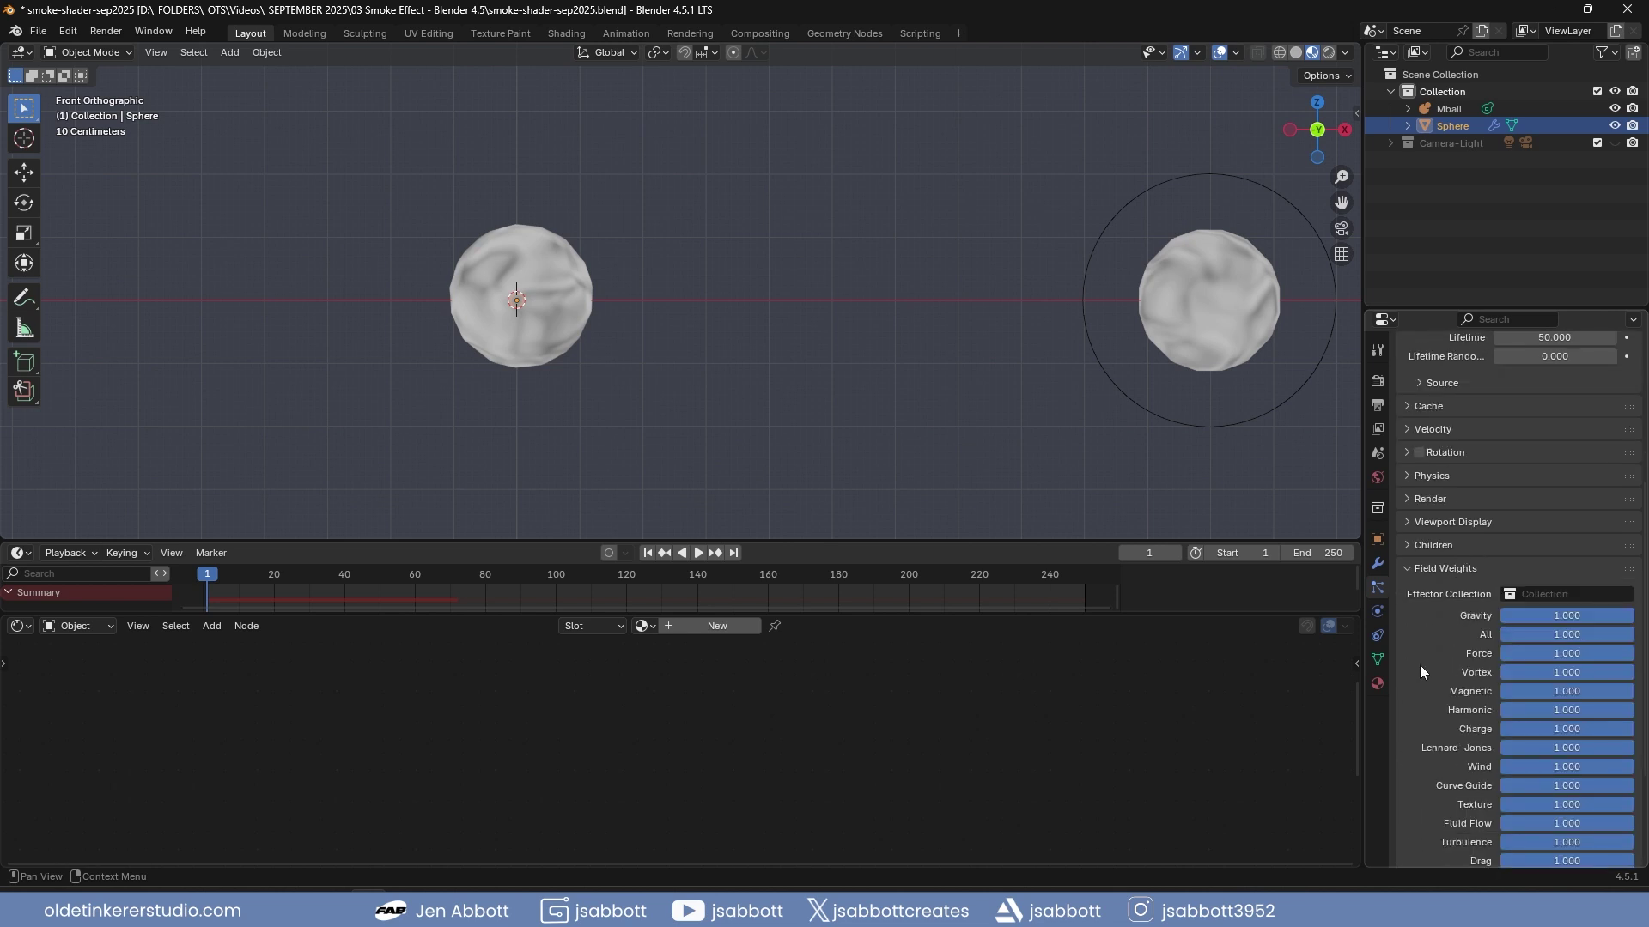
scroll(1419, 671, down, 1)
click(1560, 575)
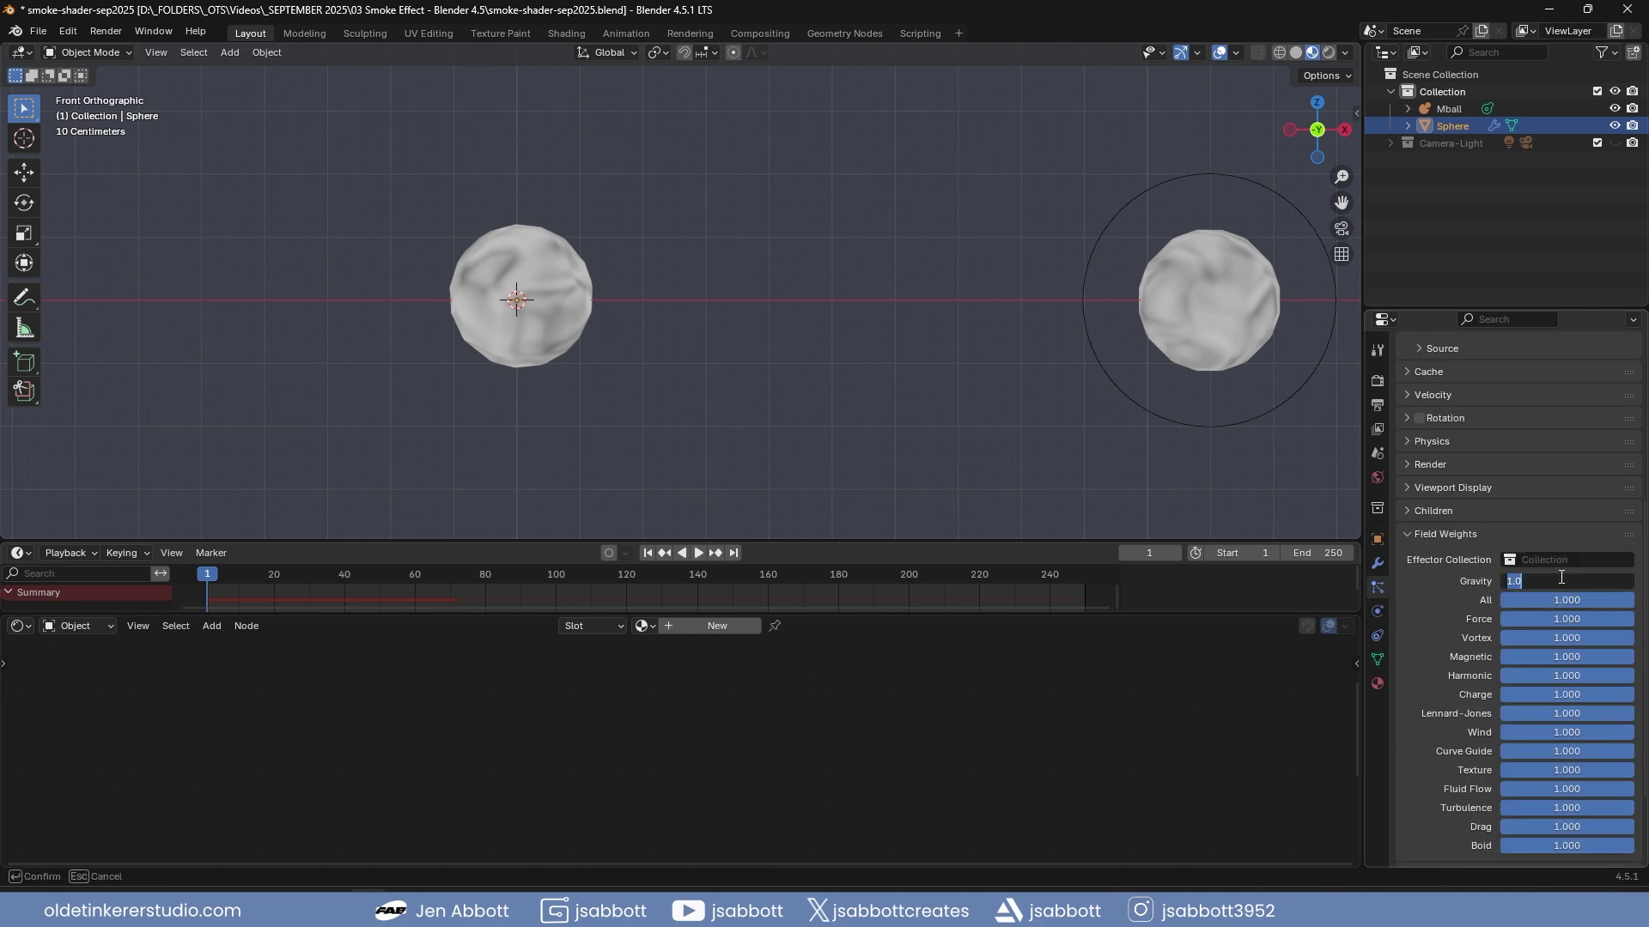
text(0)
key(Return)
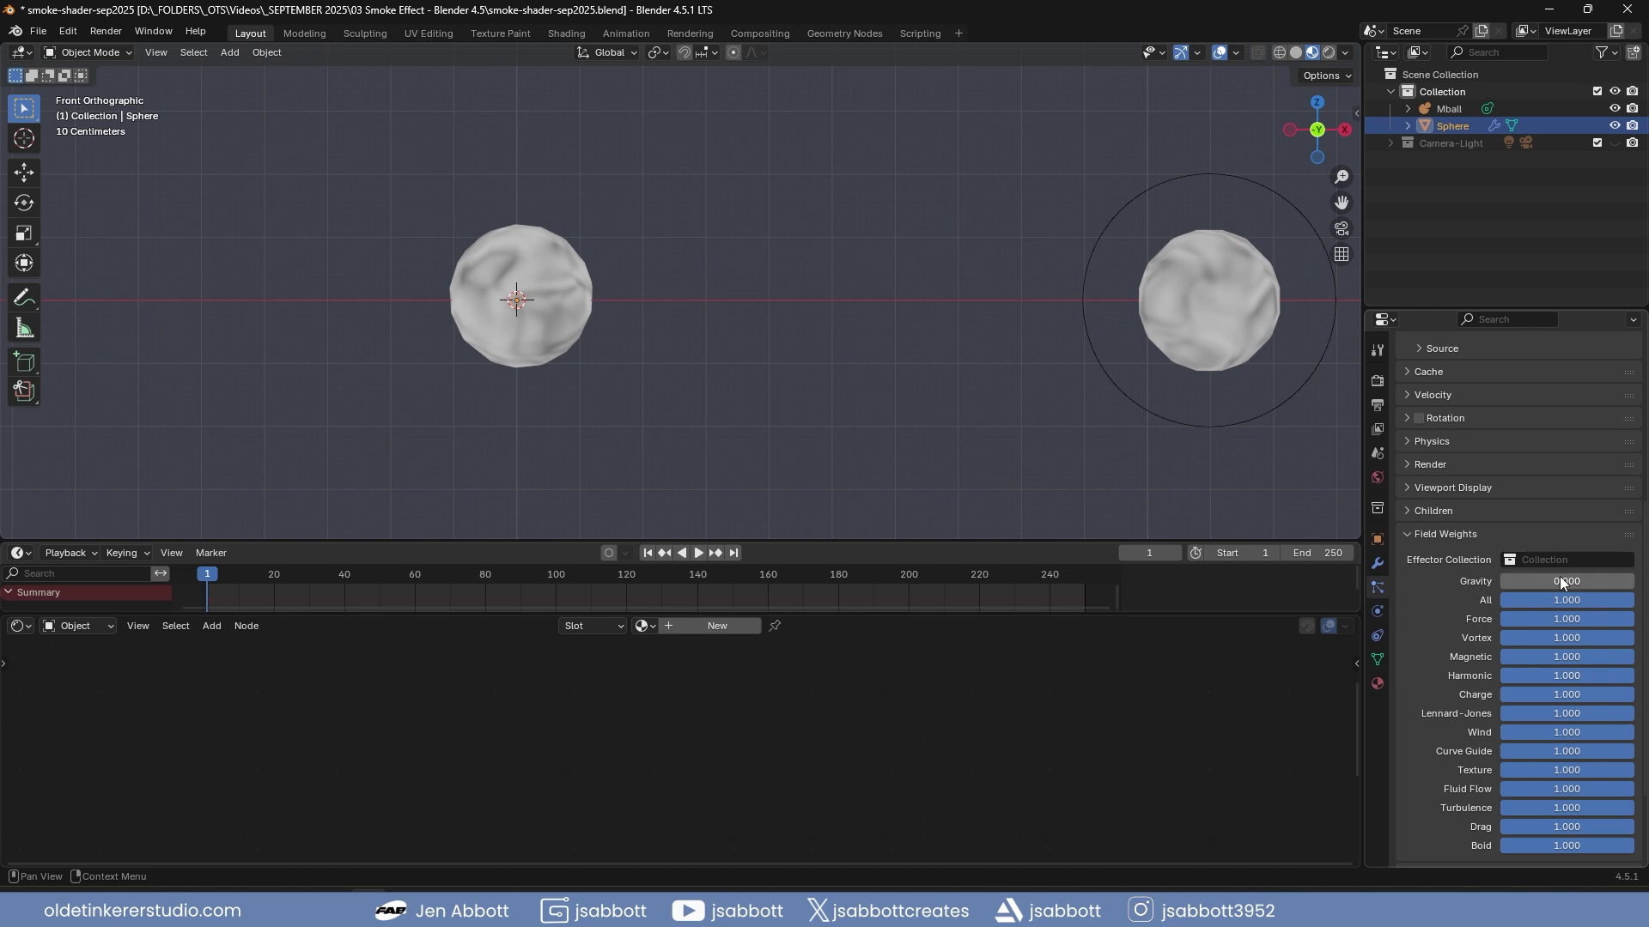
click(694, 555)
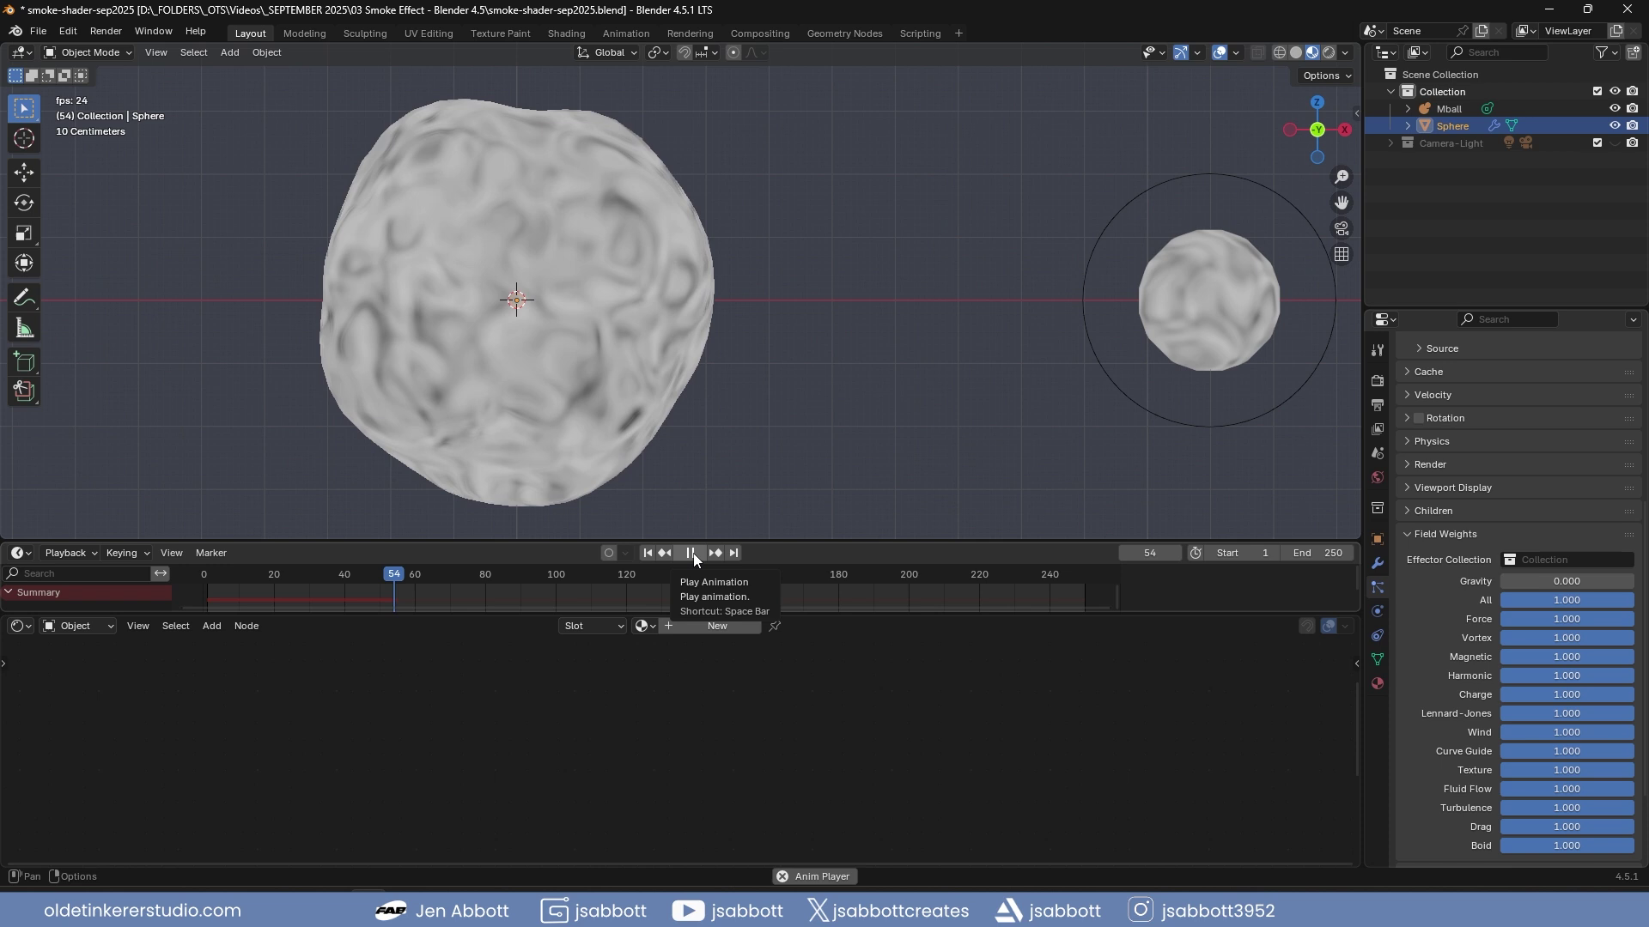
click(694, 554)
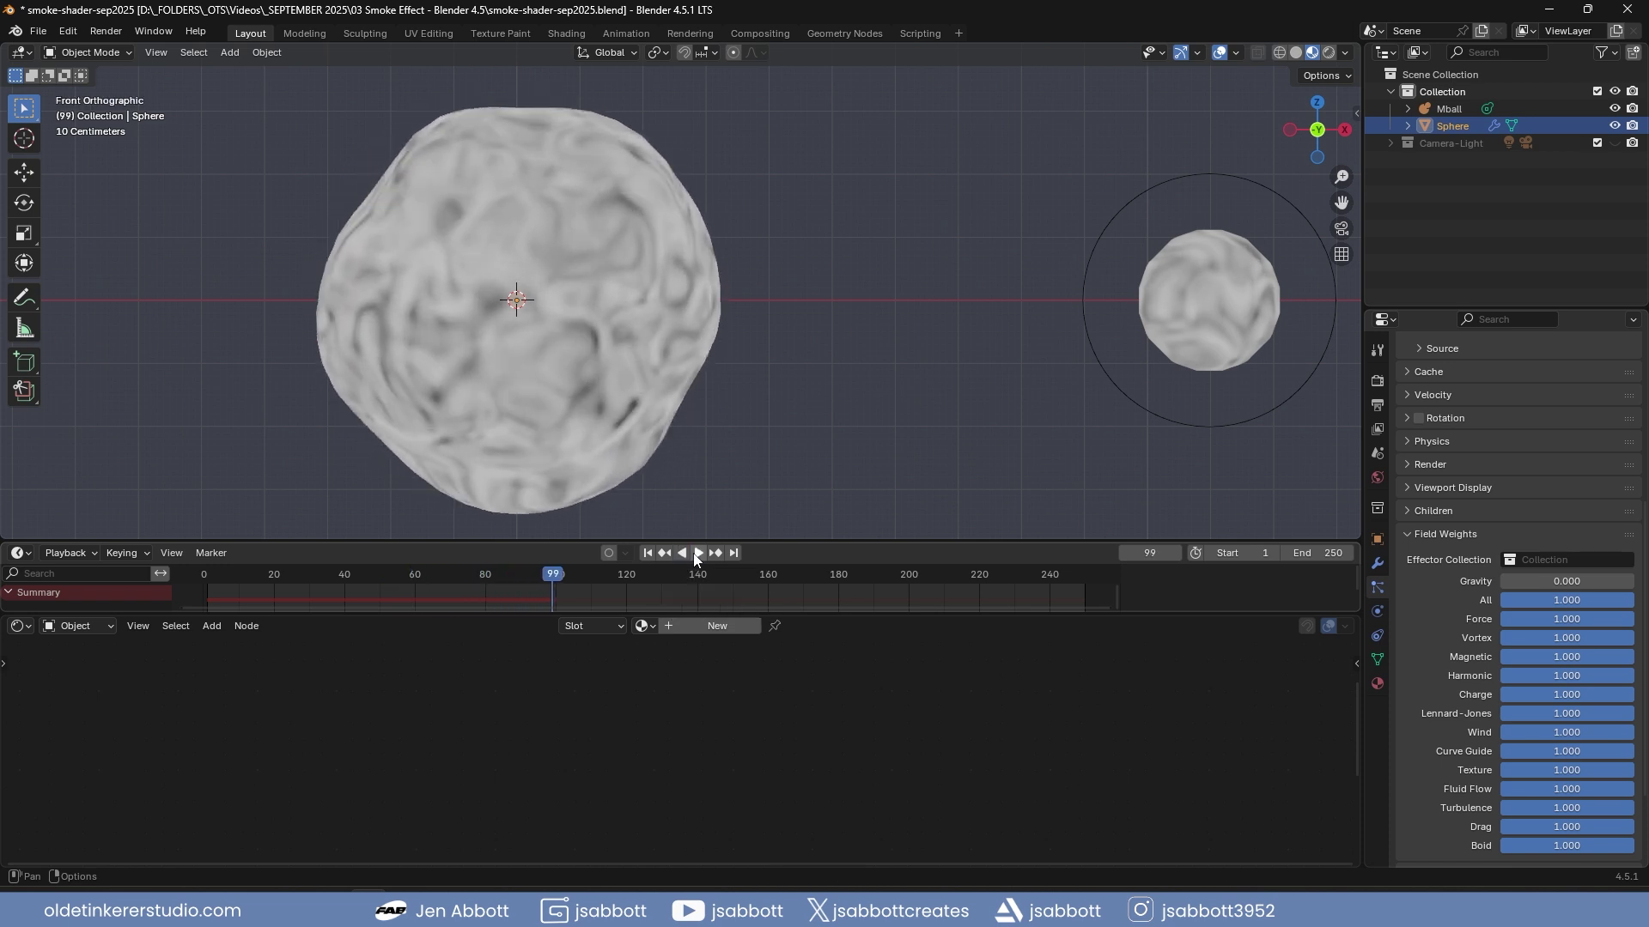
click(646, 553)
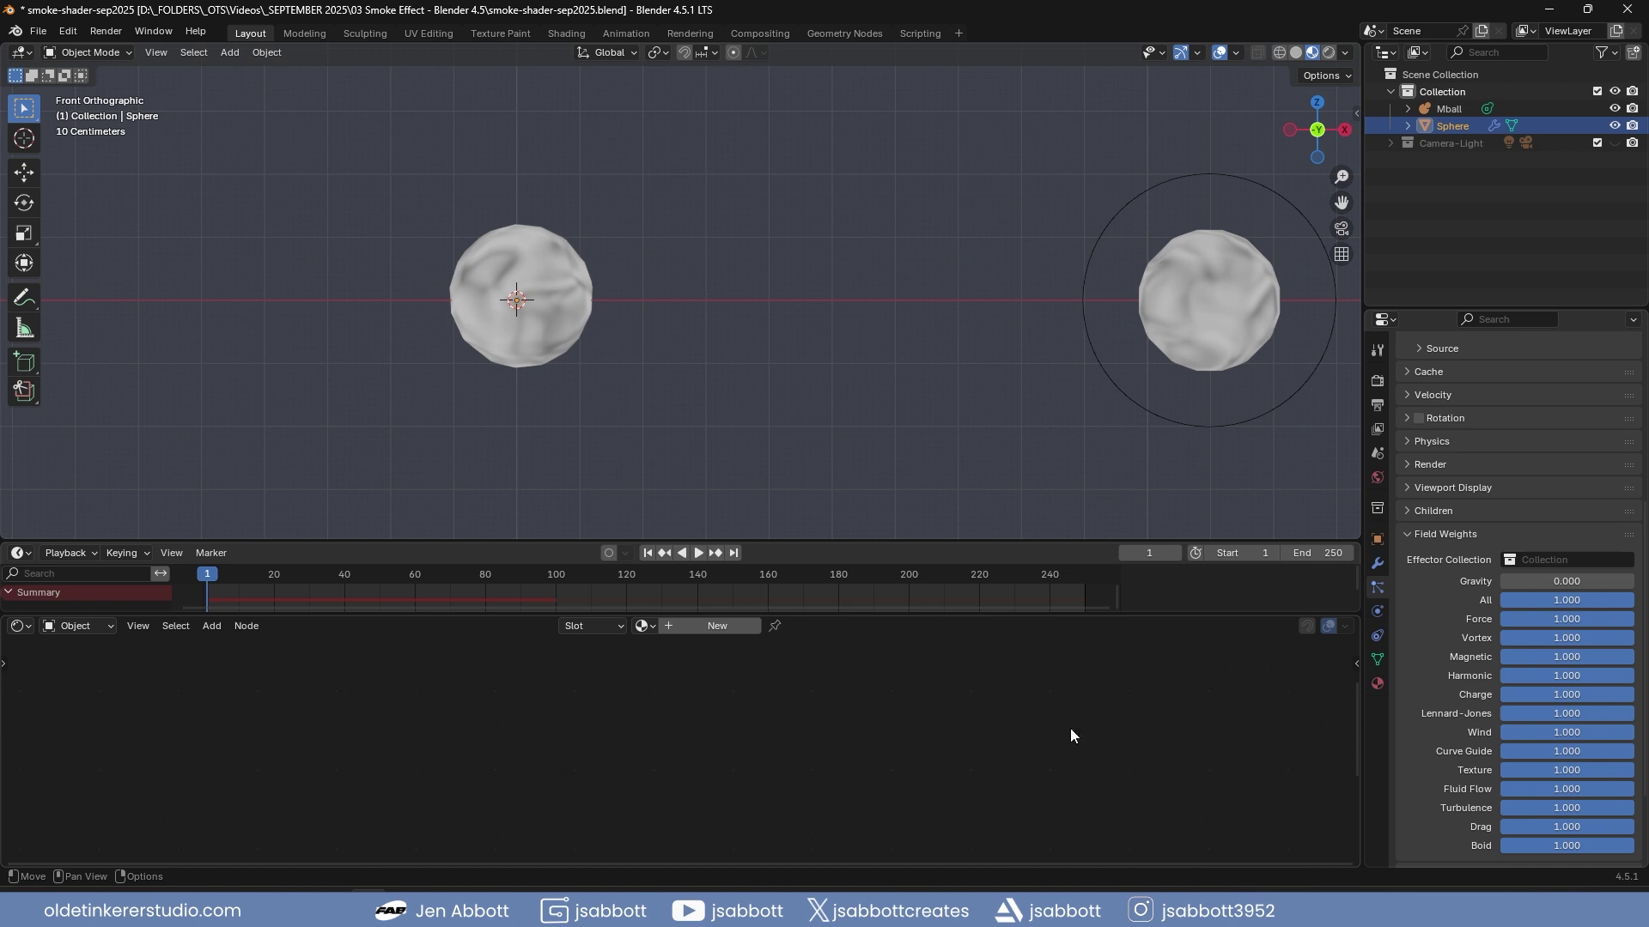
Set particle Lifetime to 80, emission End to 250, and emission Frame Start to -80
scroll(1477, 682, up, 8)
scroll(1482, 686, up, 1)
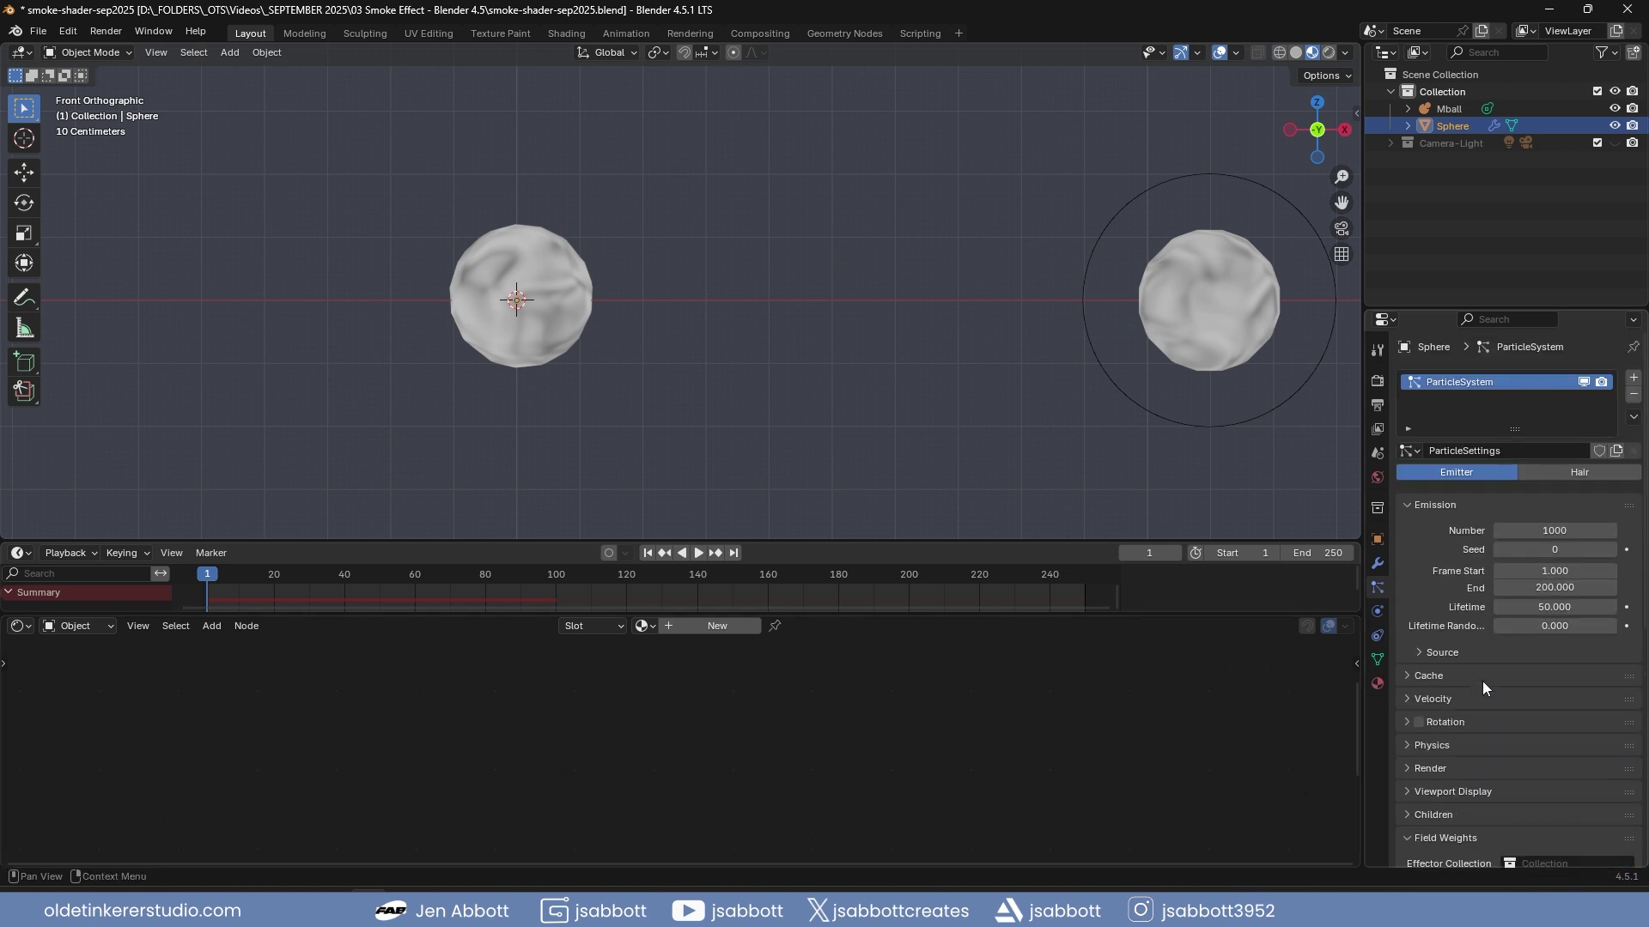
click(1549, 606)
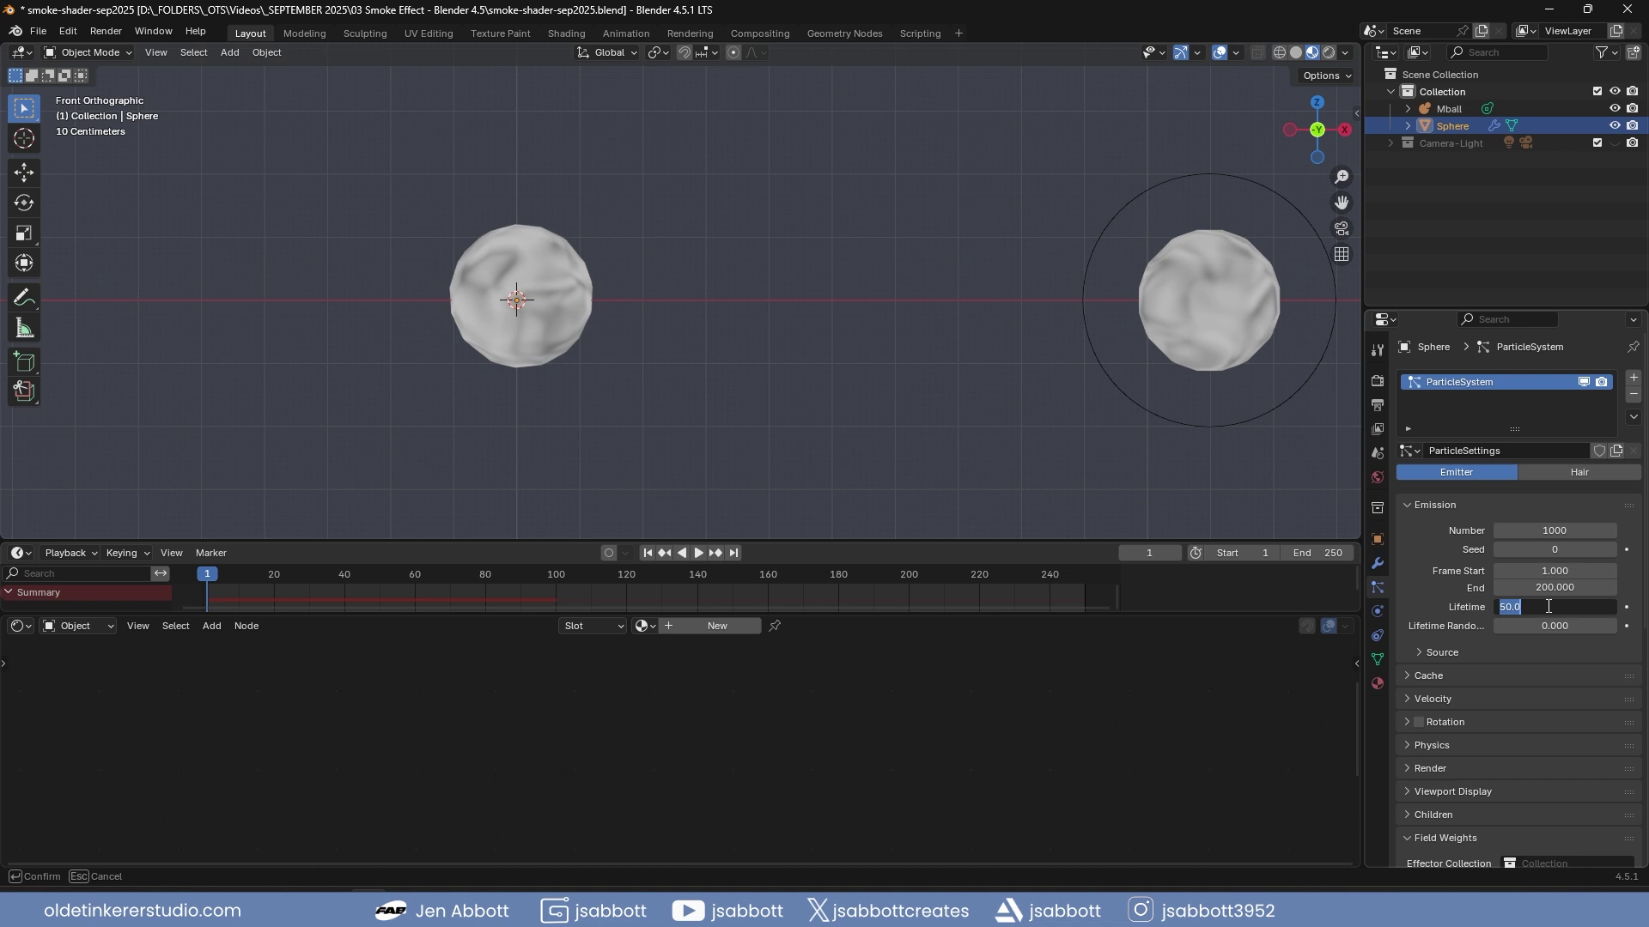
text(80)
key(Return)
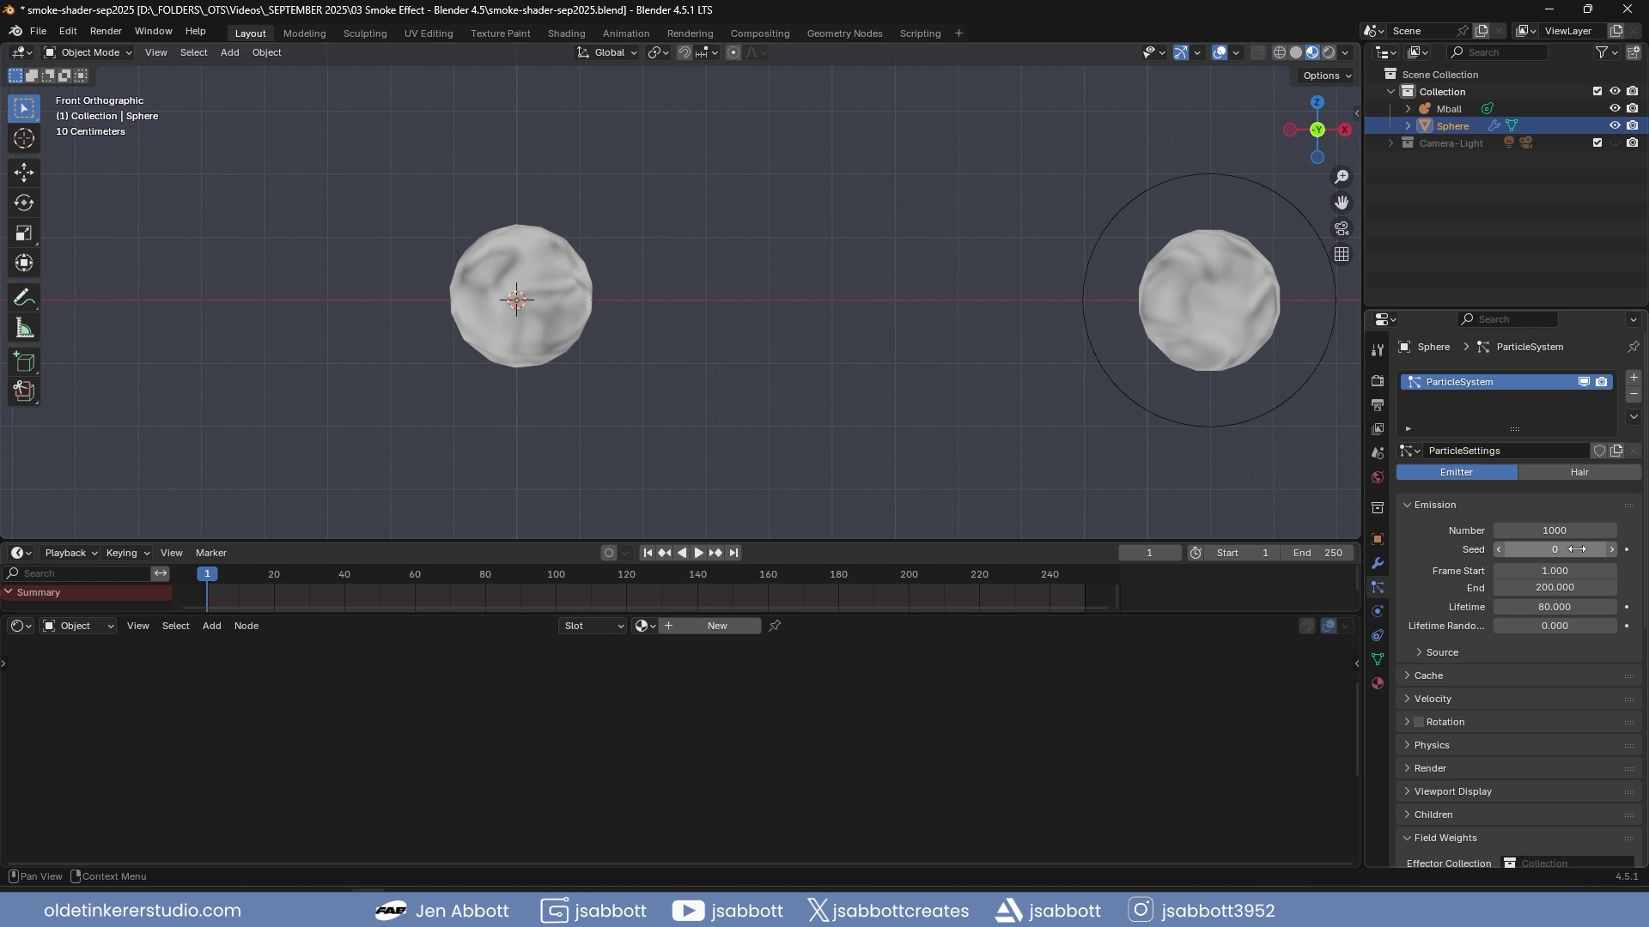
click(1552, 593)
text(250)
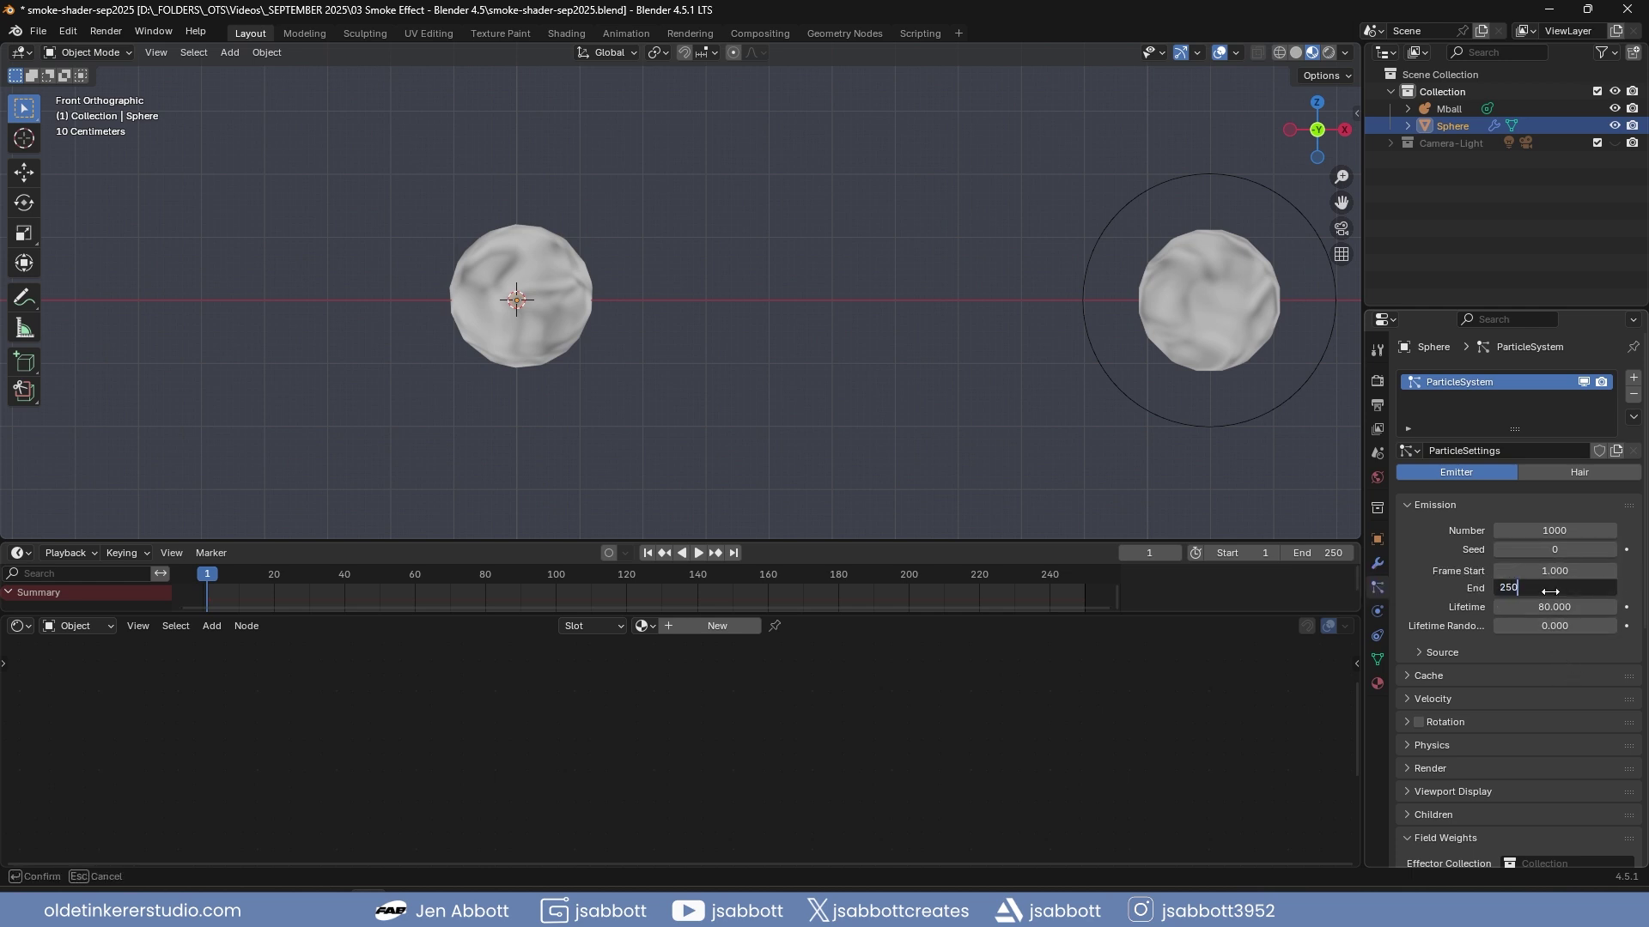
key(Return)
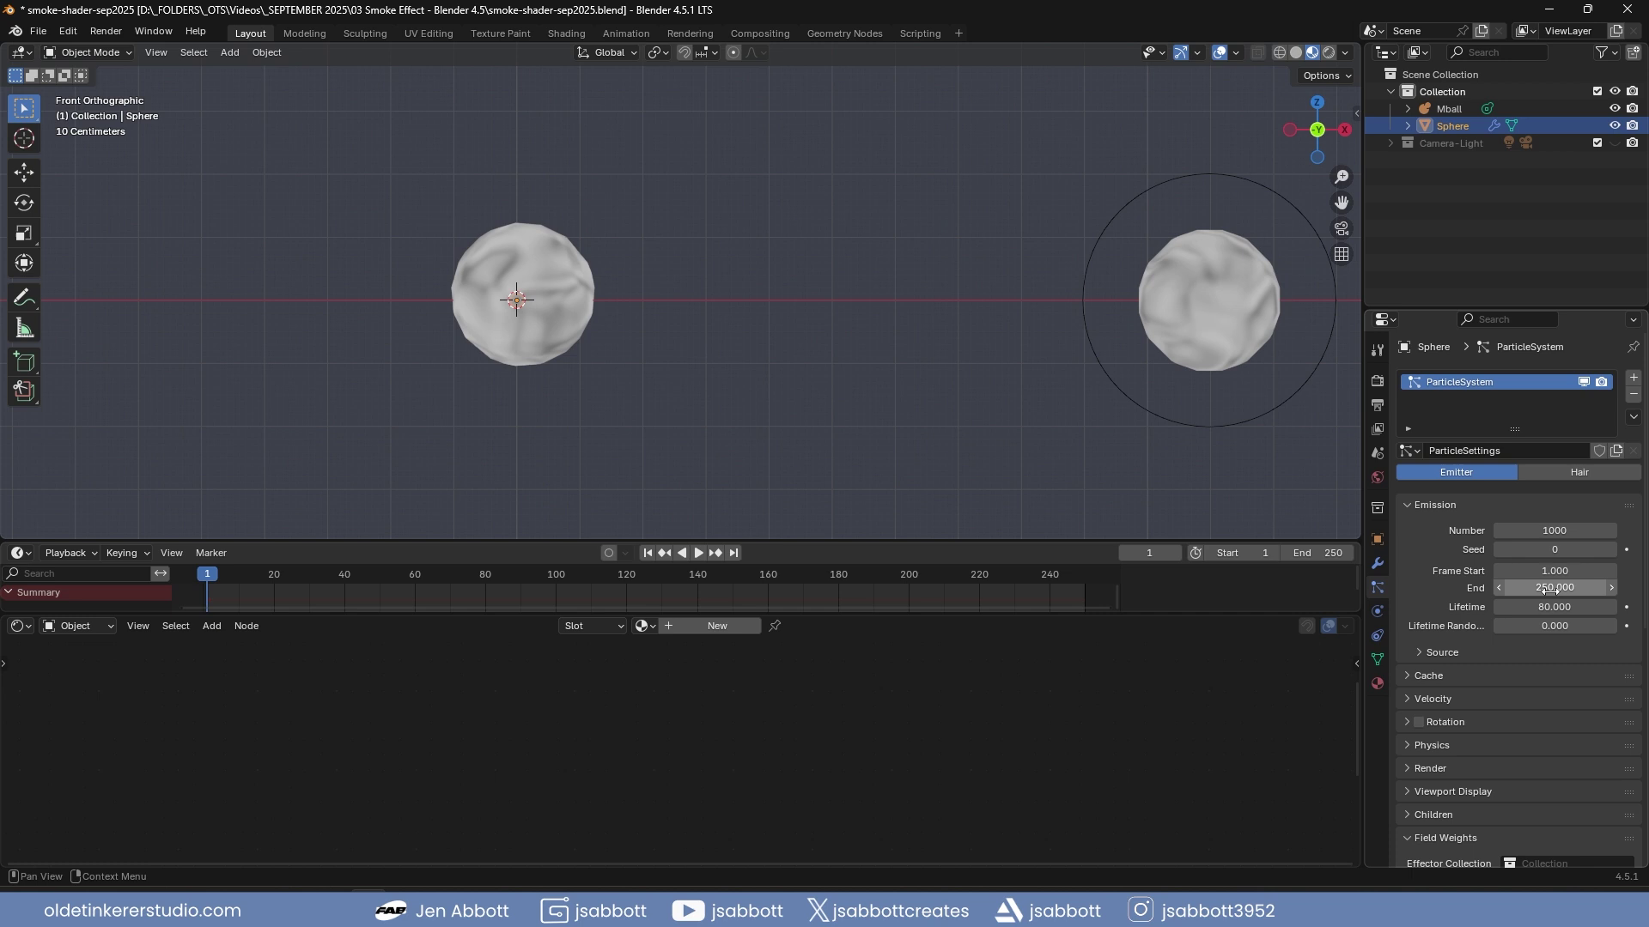
click(1551, 572)
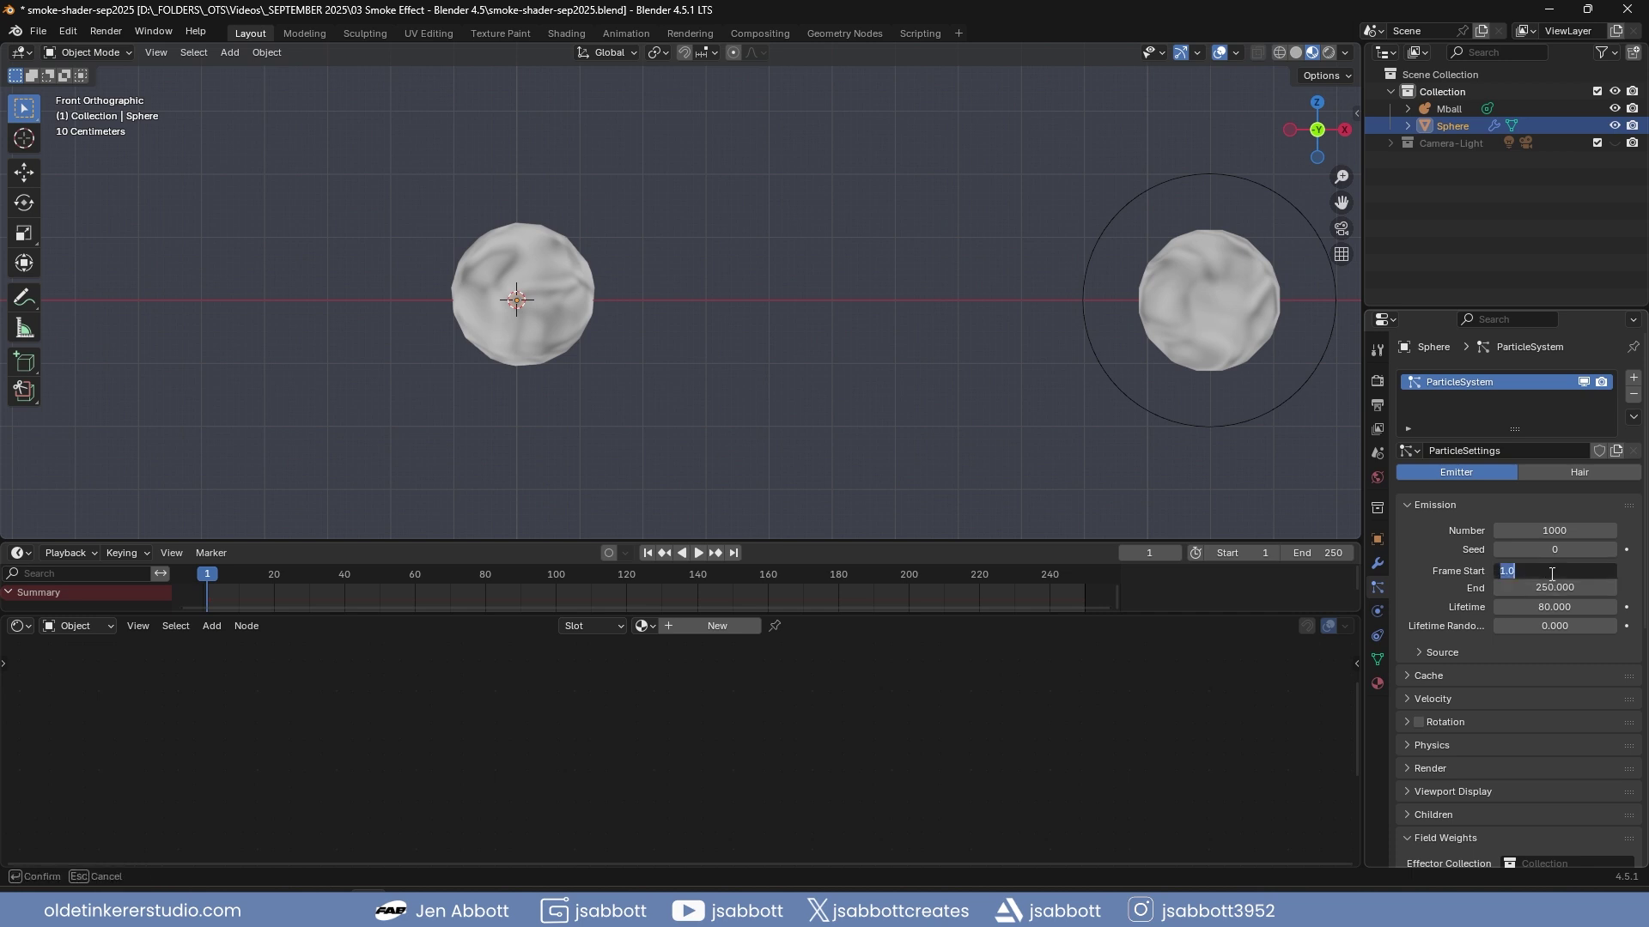
text(-20)
key(Return)
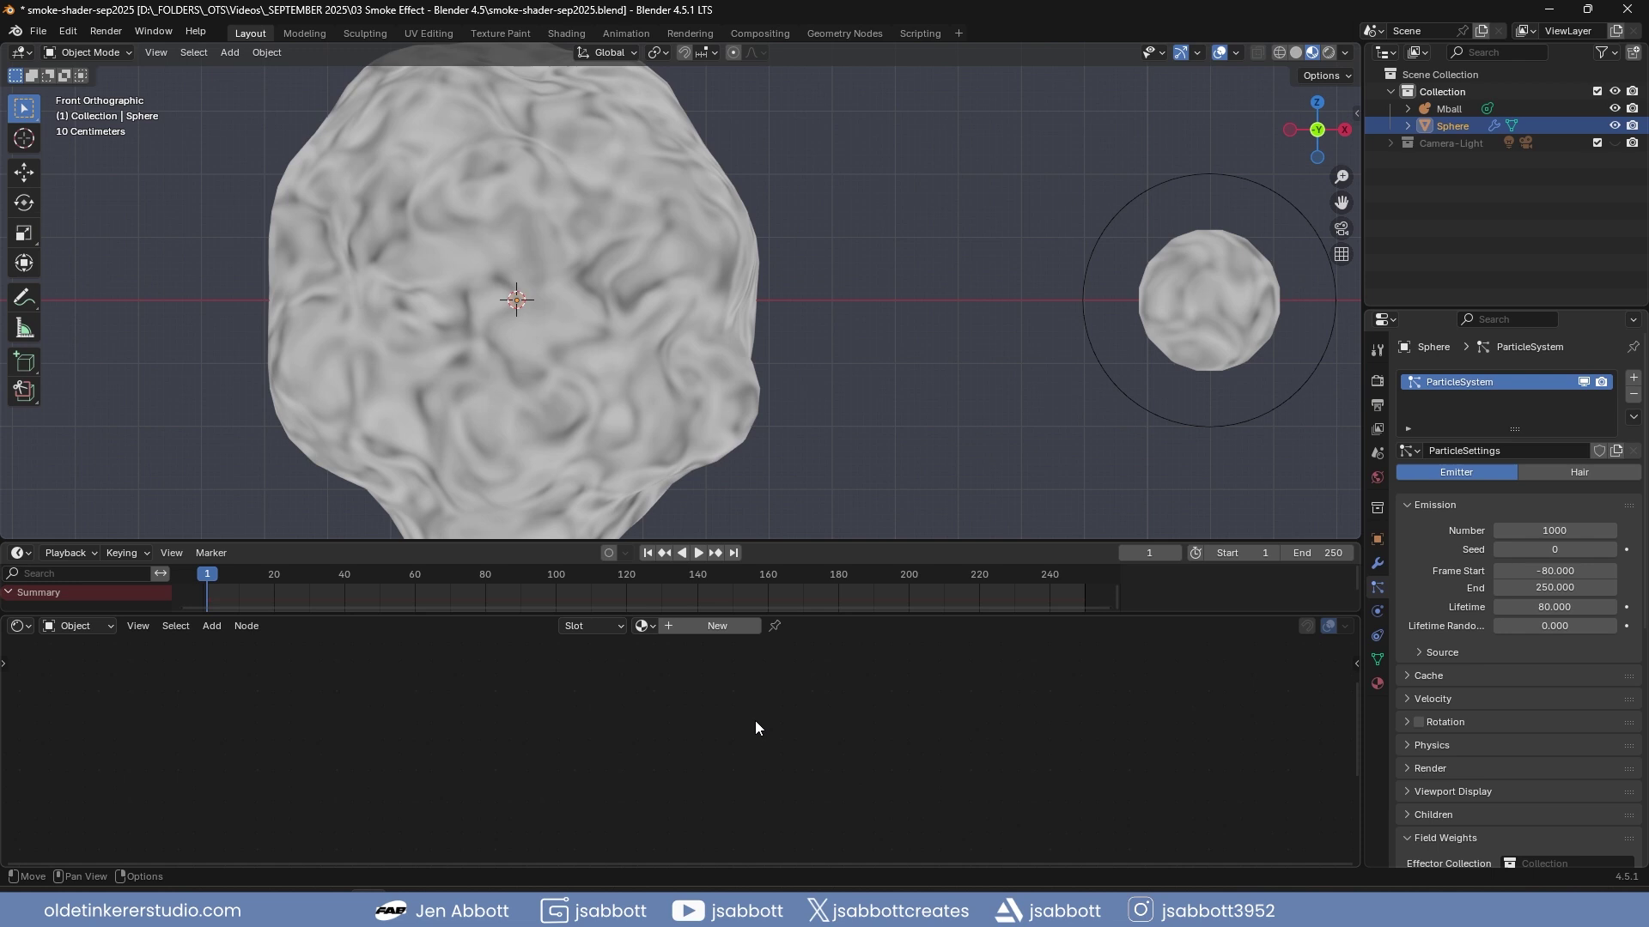
Play the smoke animation, stop it, and rewind to frame 1
click(699, 554)
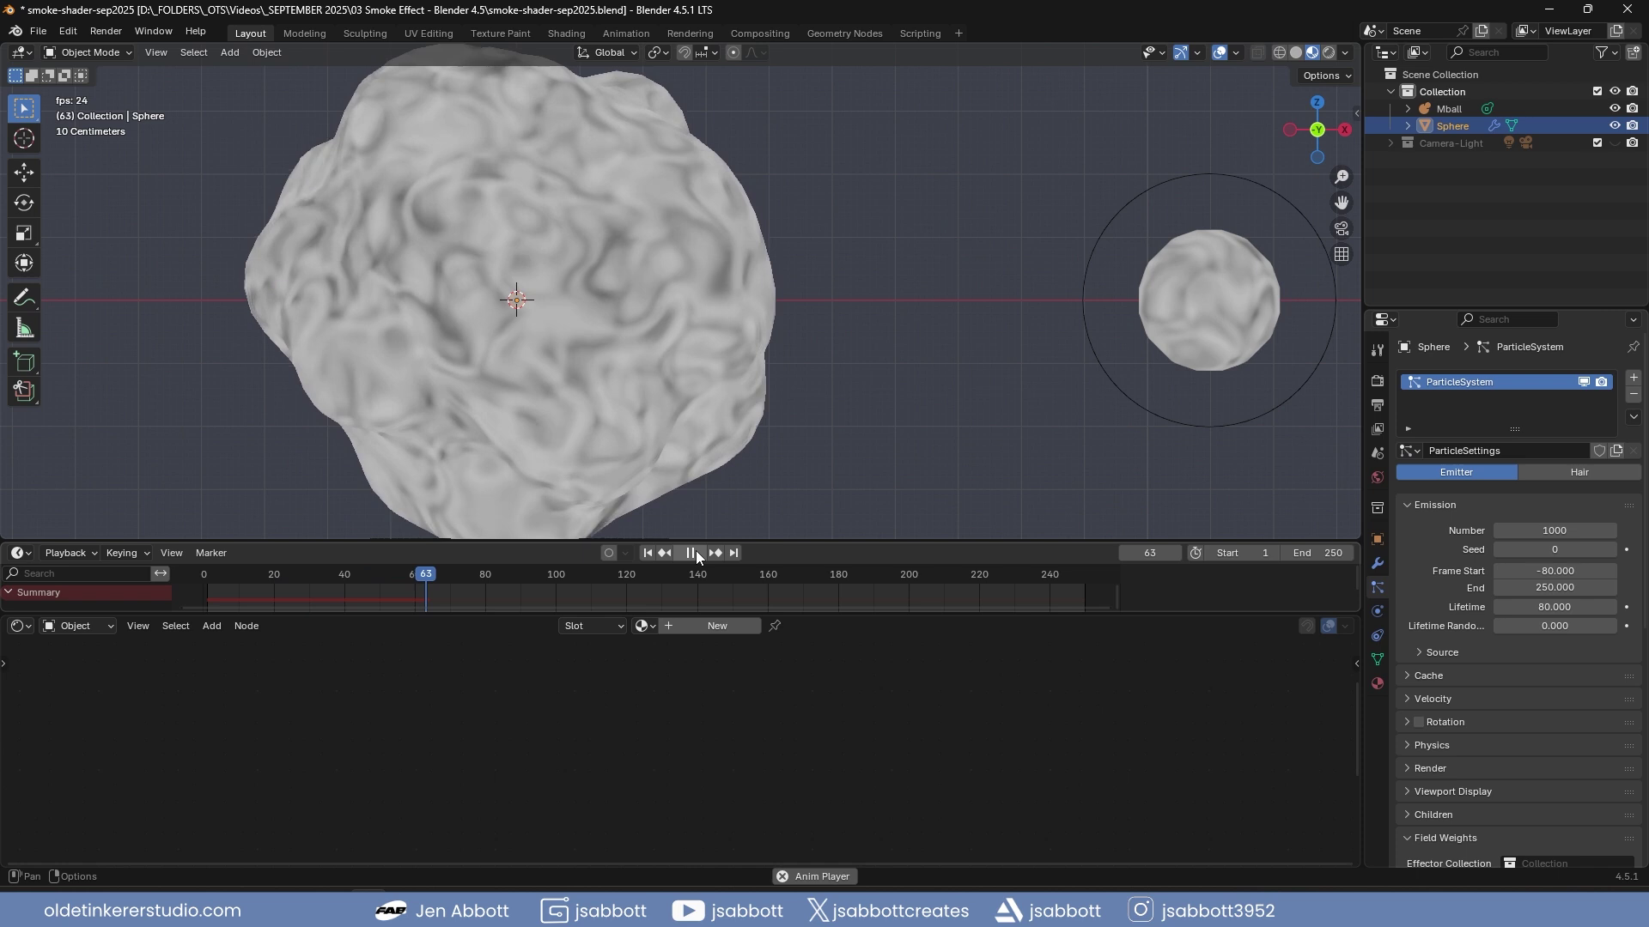
click(692, 554)
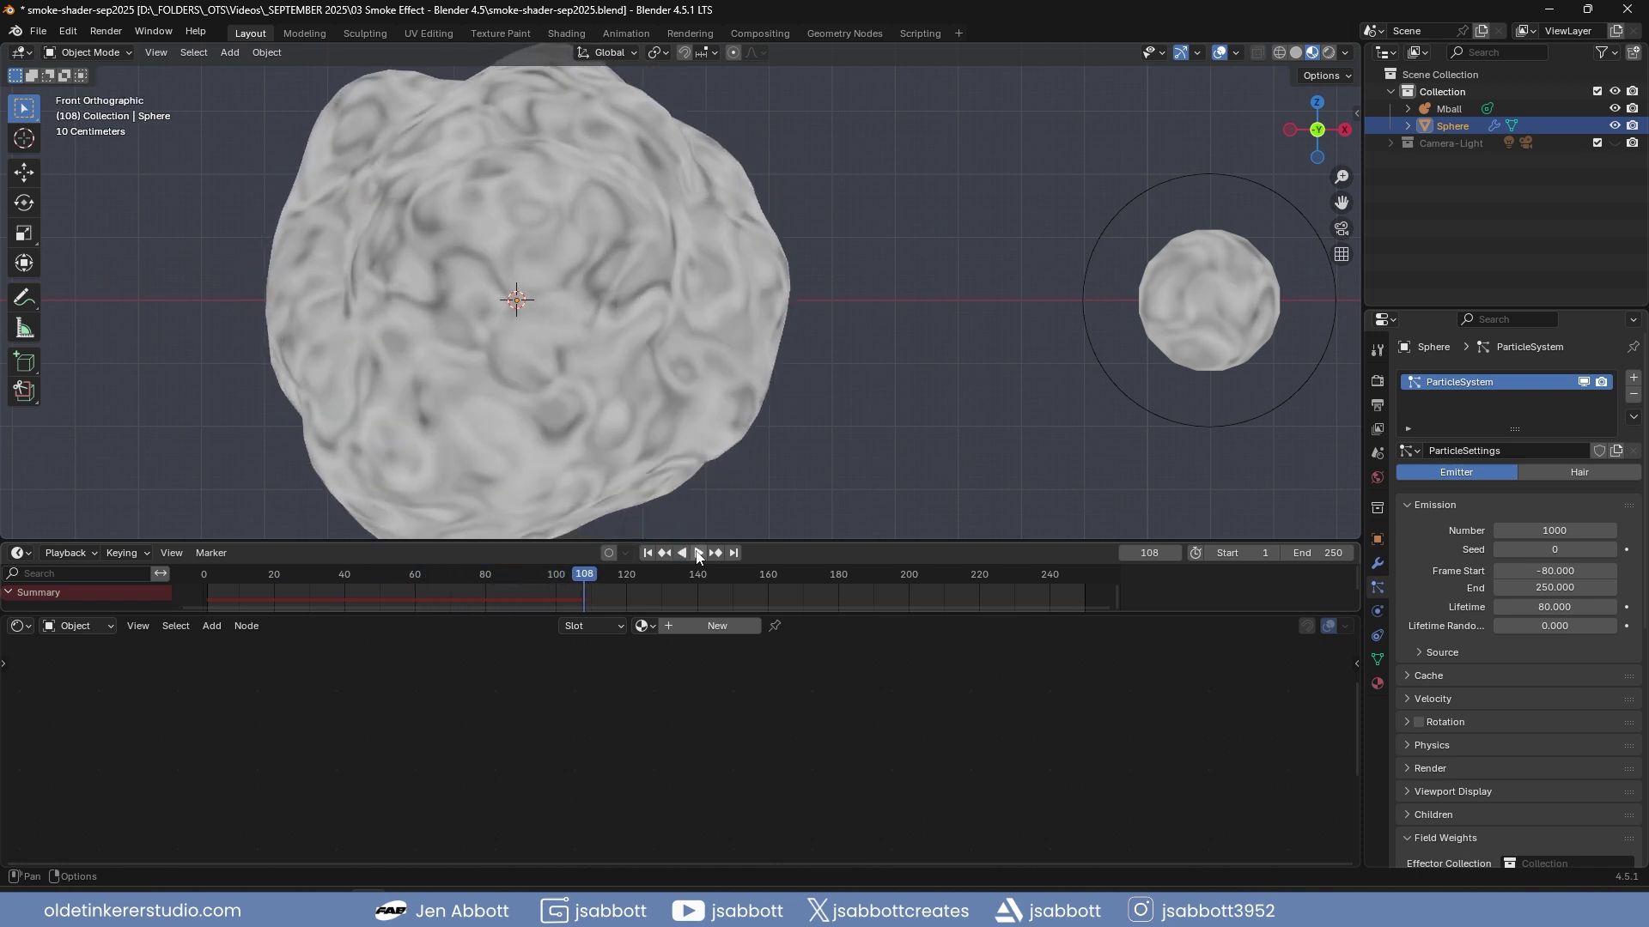
click(647, 554)
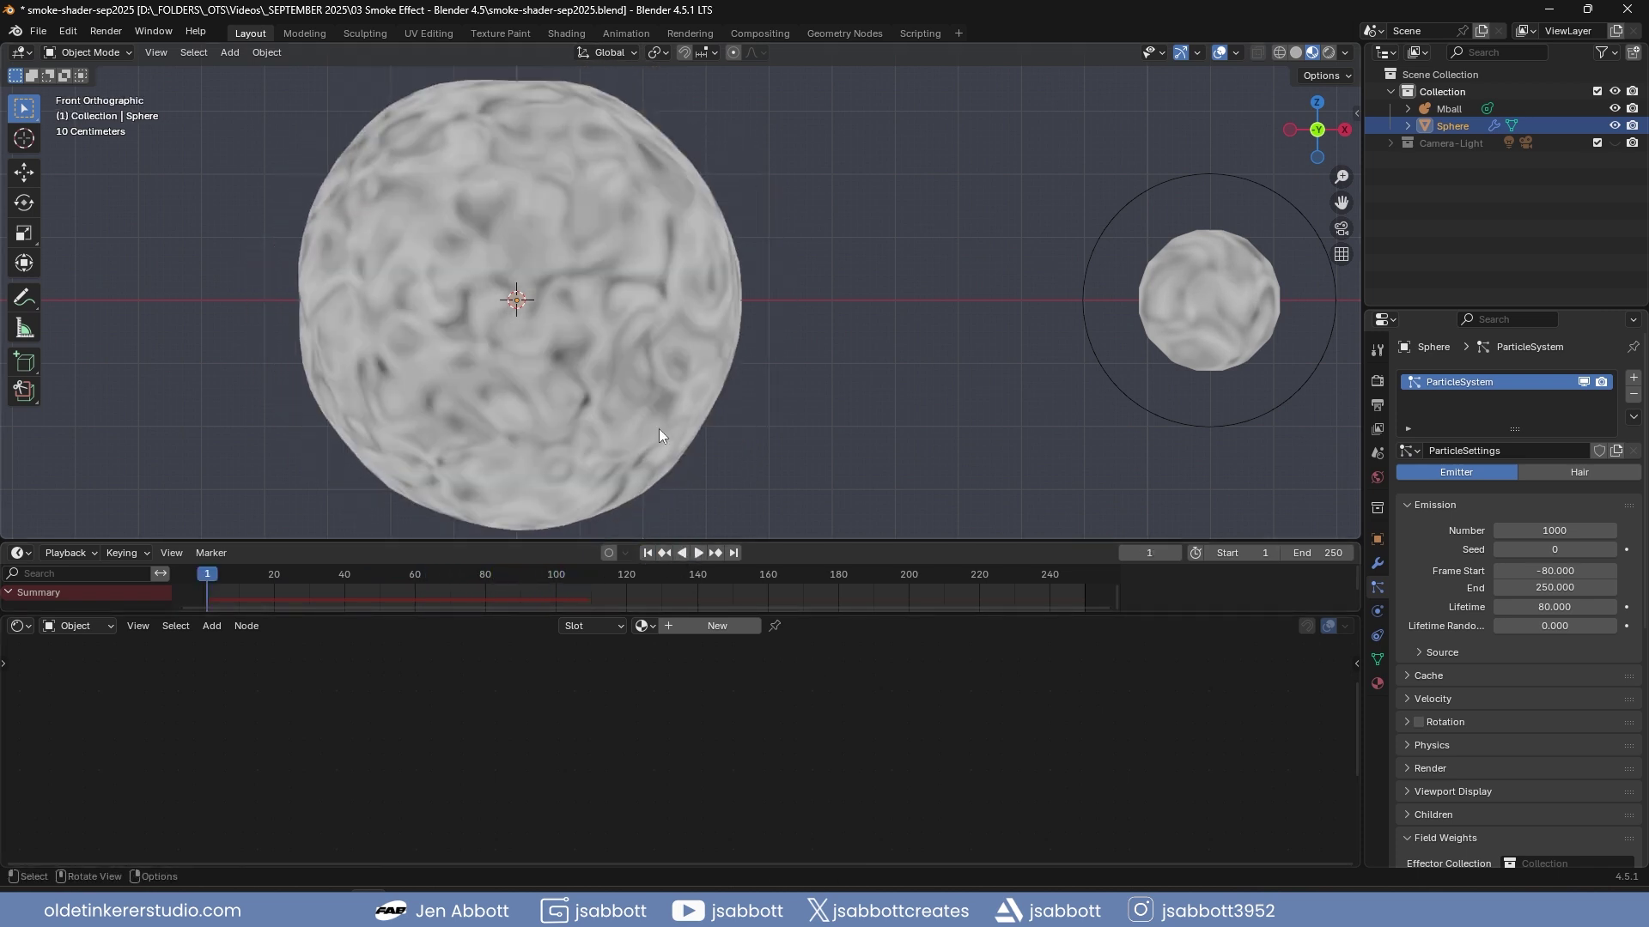
Select the Mball and add a Greater Than Math node to its material
click(1188, 296)
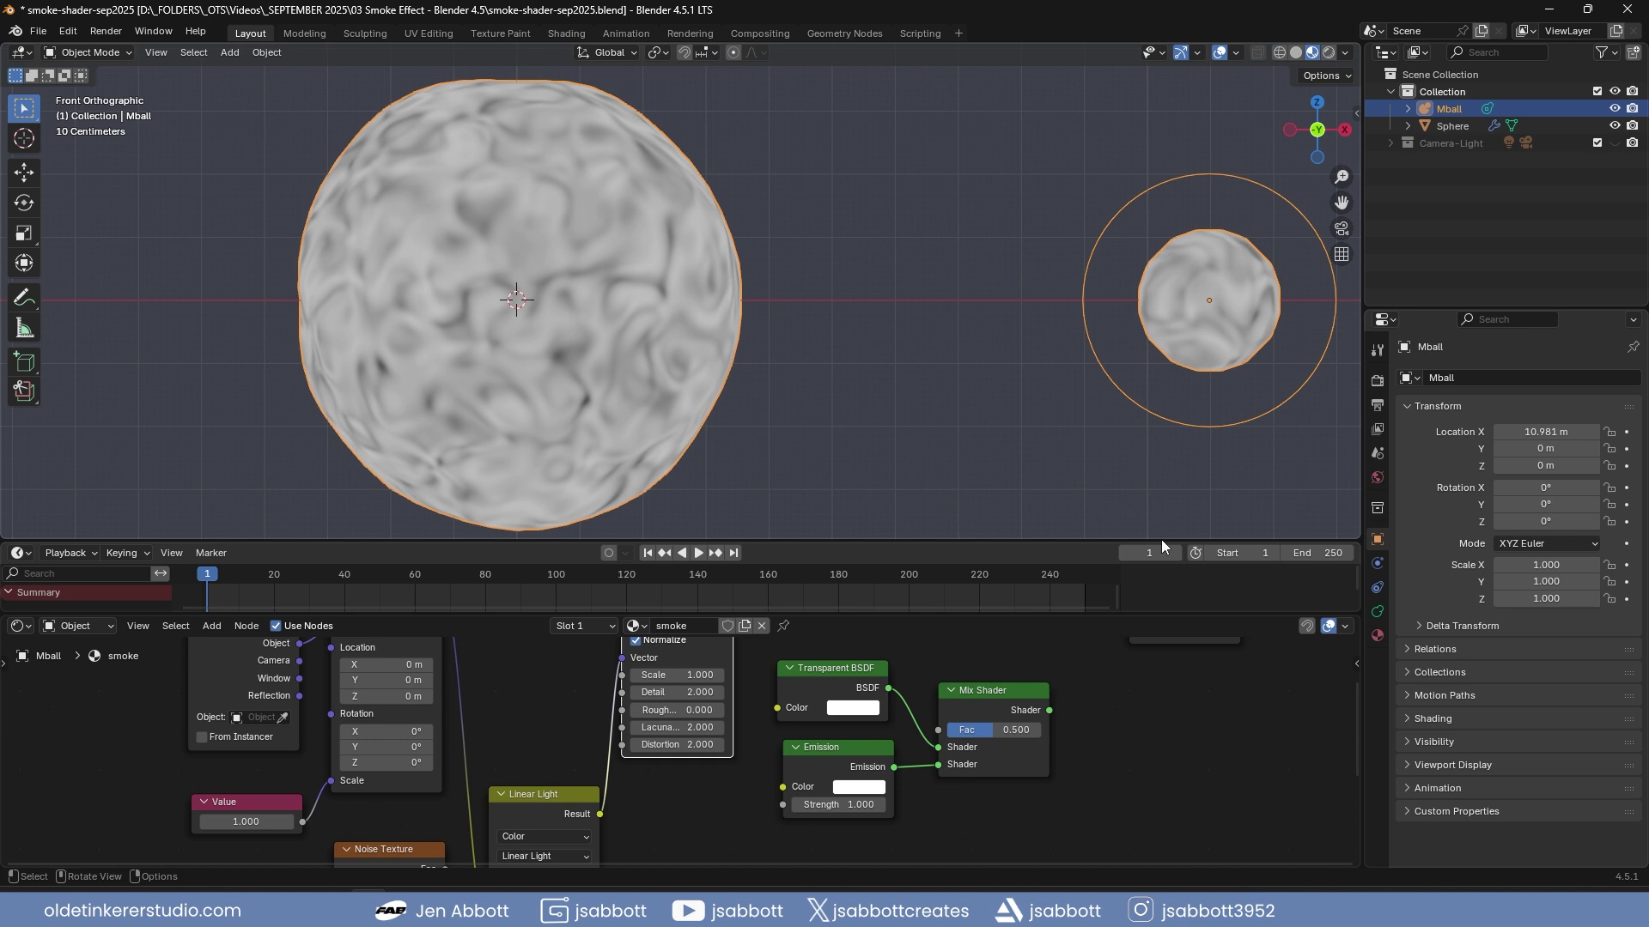
drag(1161, 541, 1159, 382)
key(shift+a)
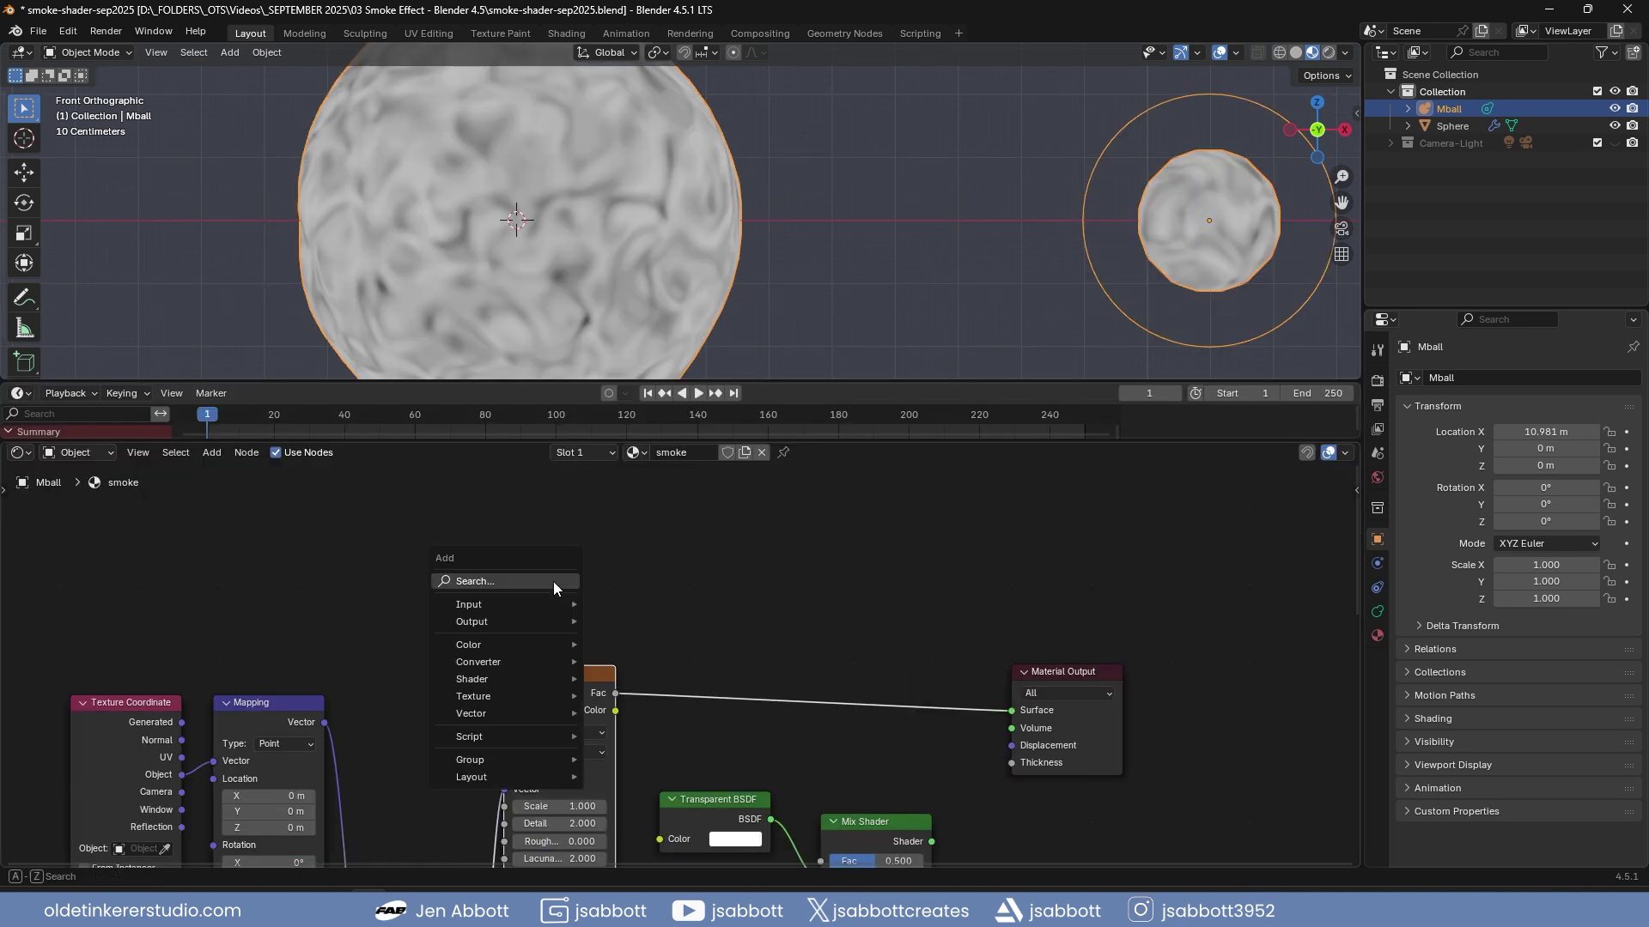
mouse_move(532, 663)
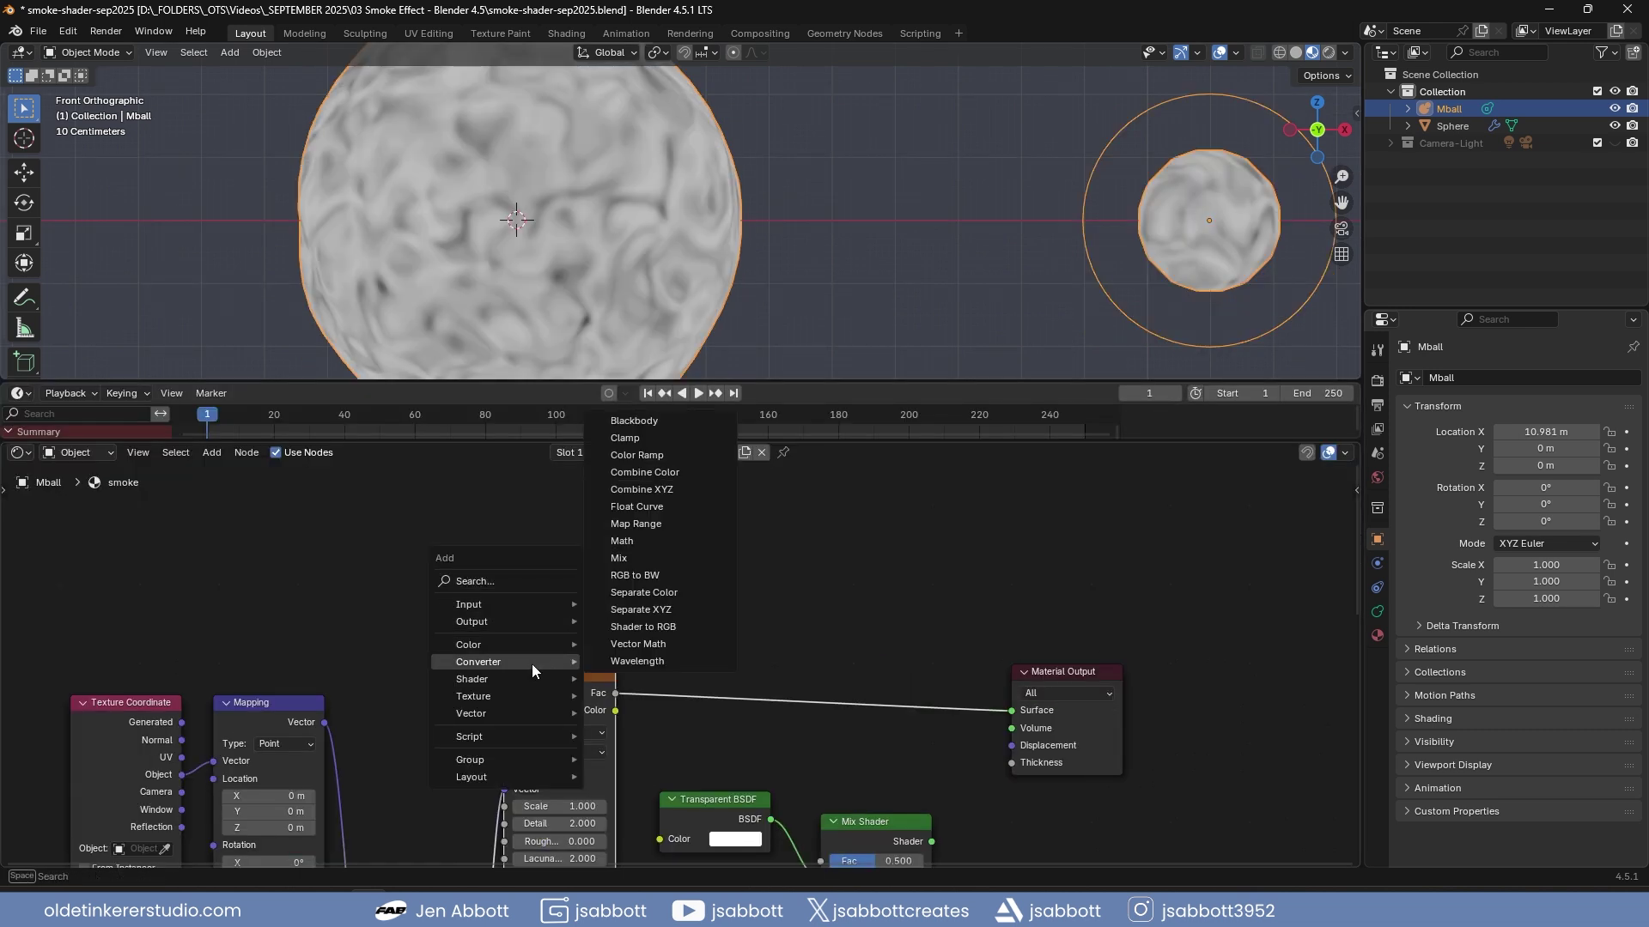
click(627, 541)
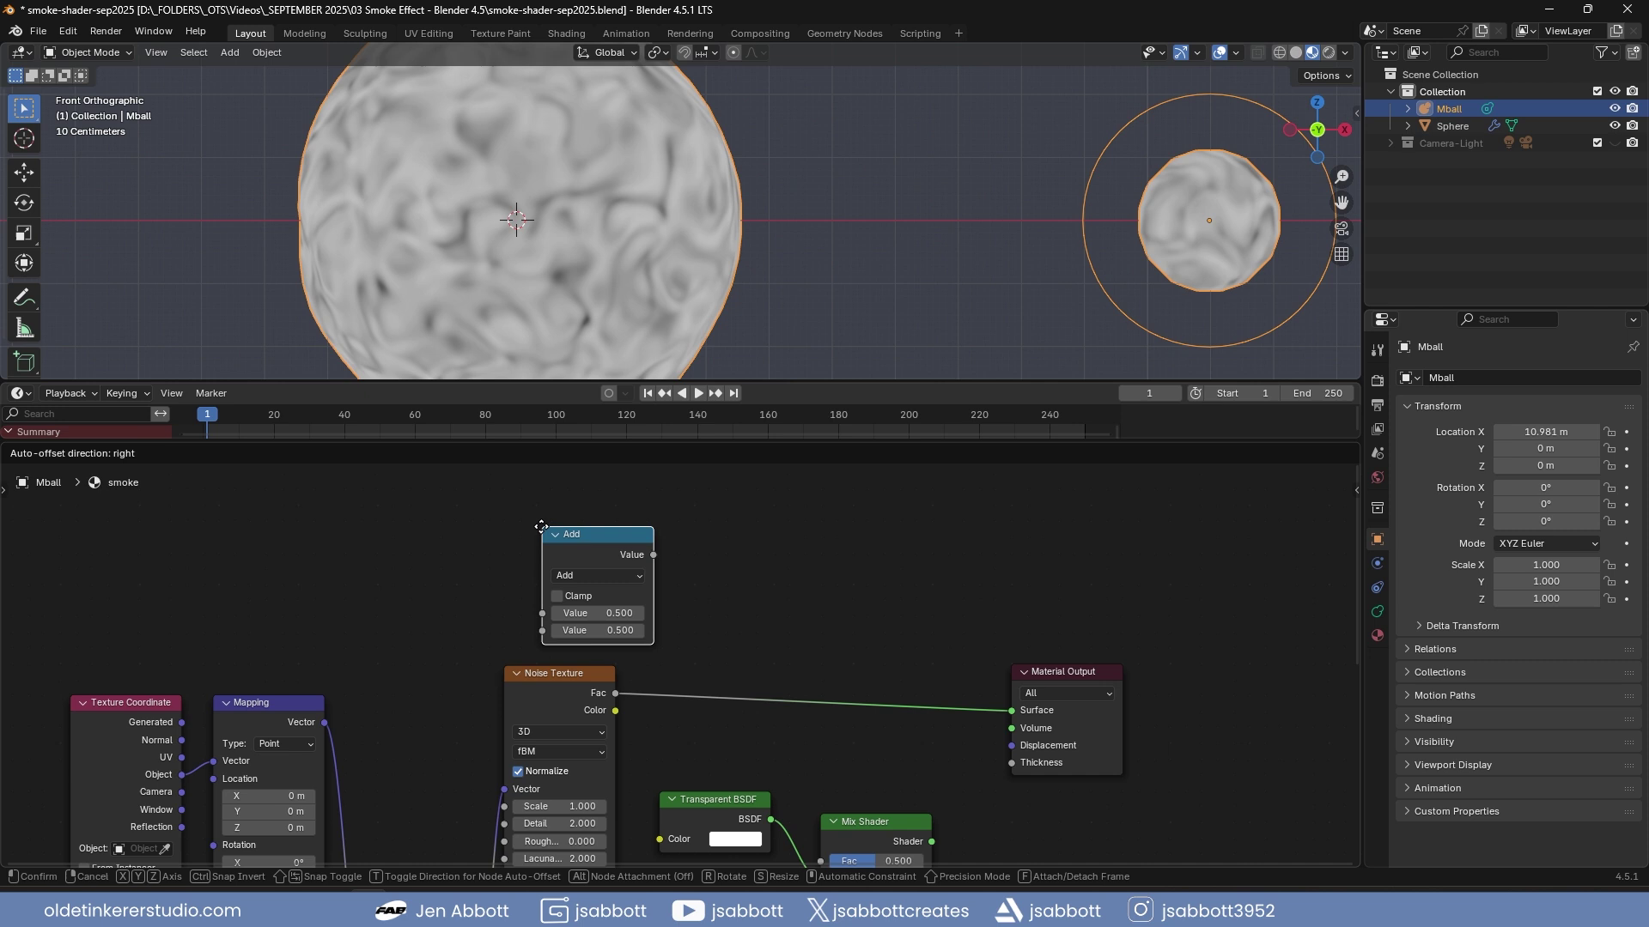
click(500, 497)
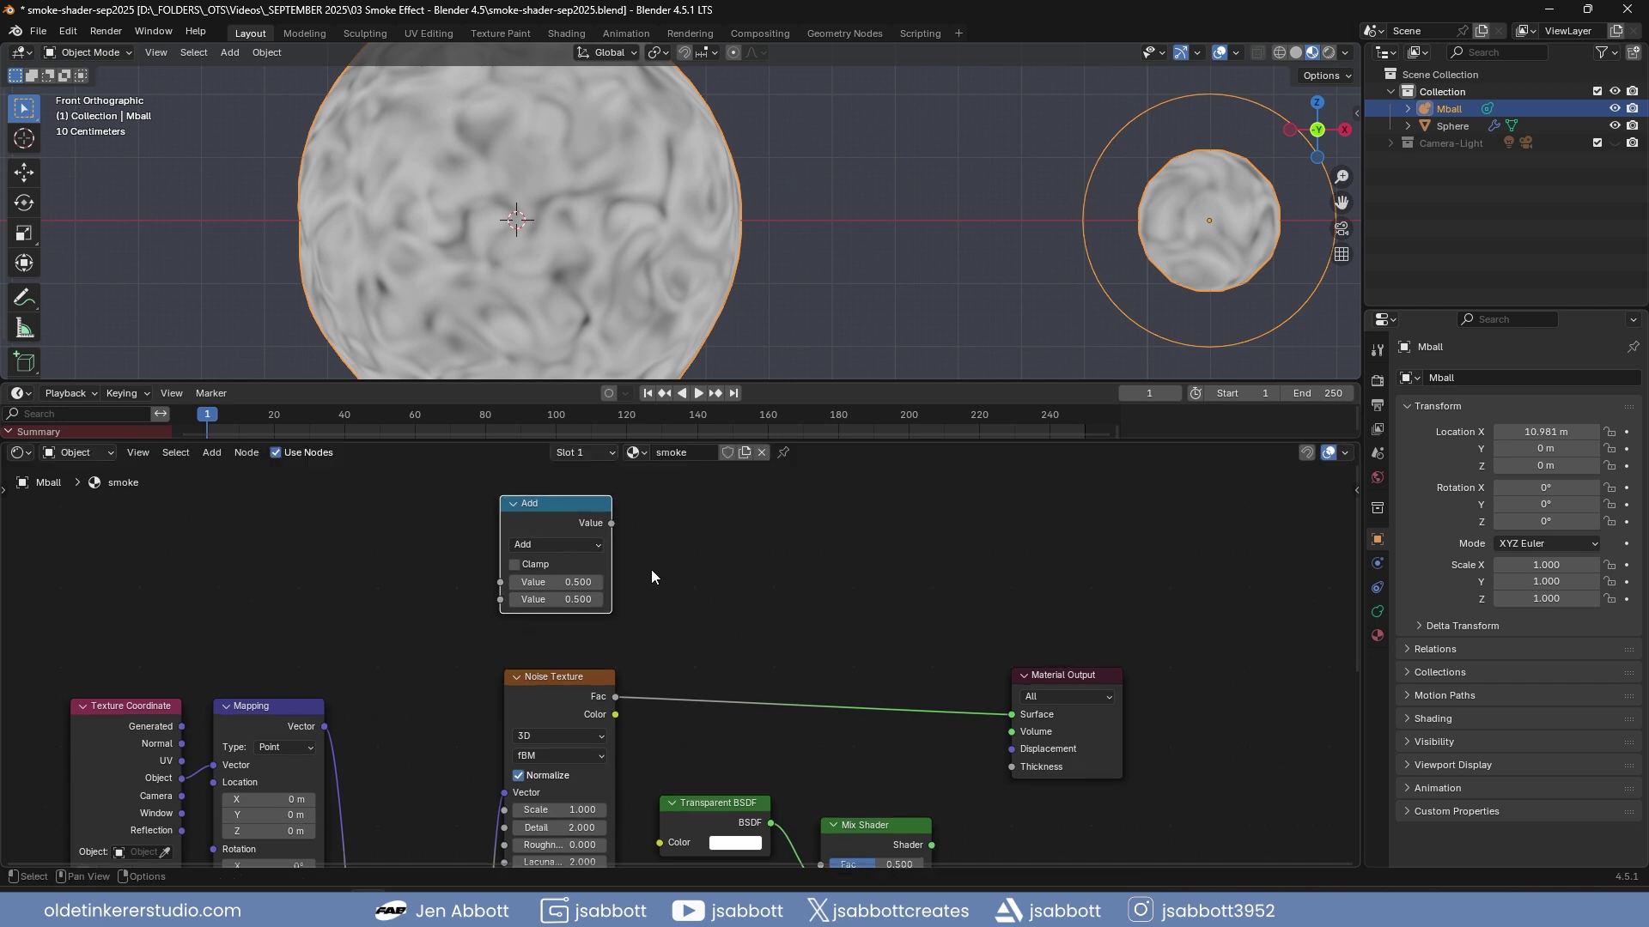
click(556, 546)
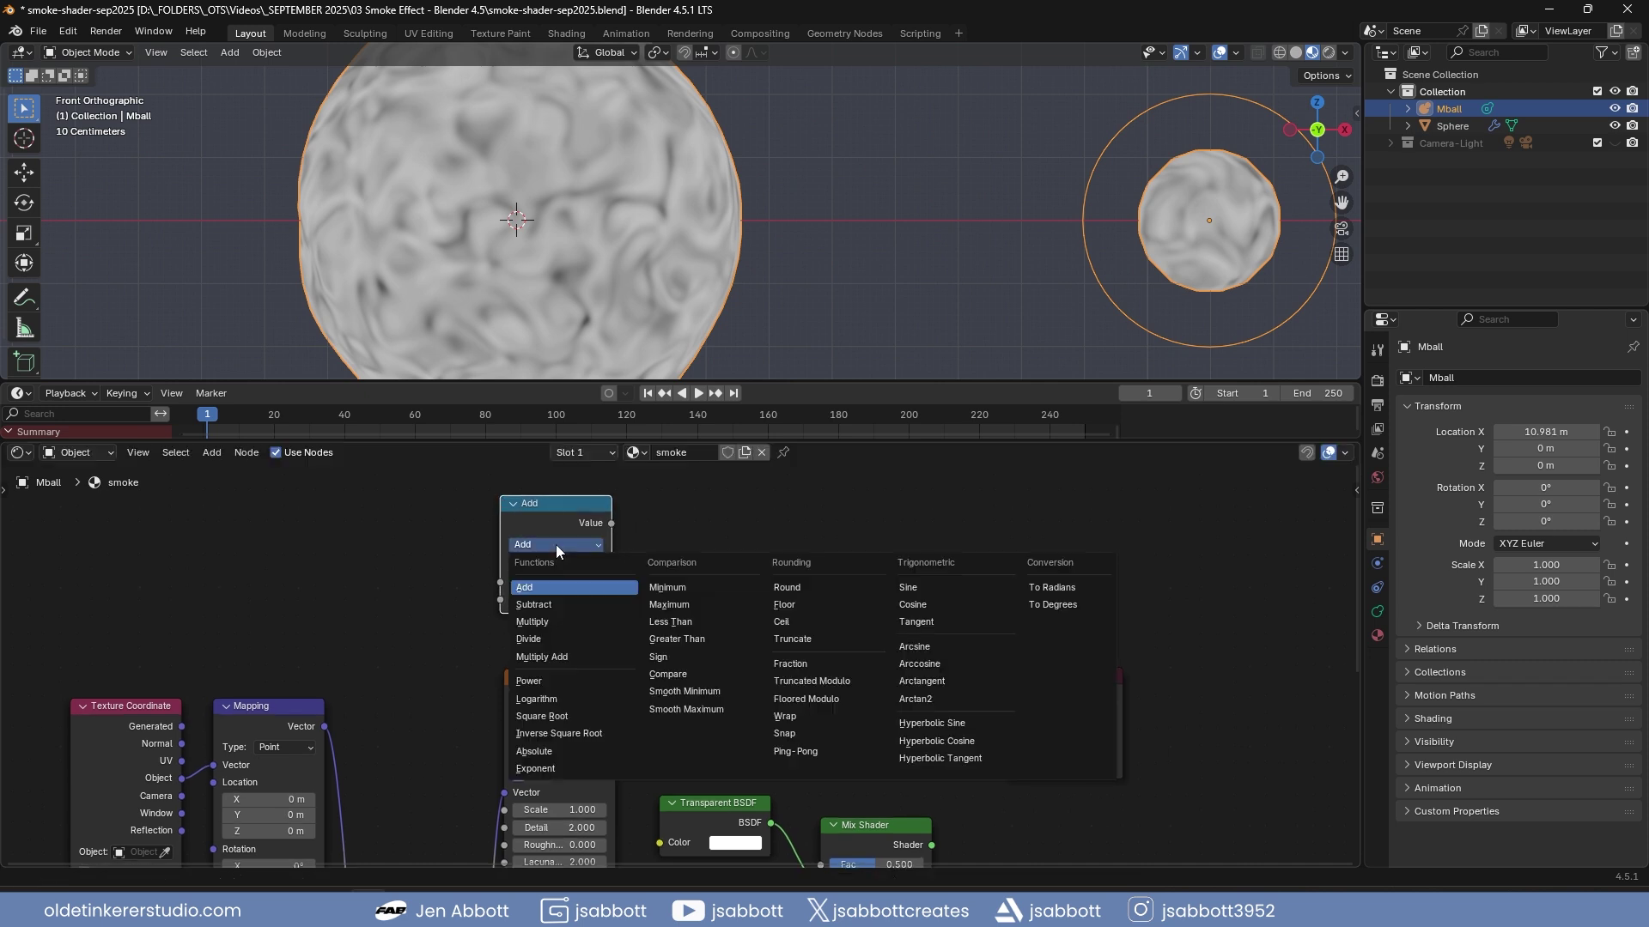
click(678, 638)
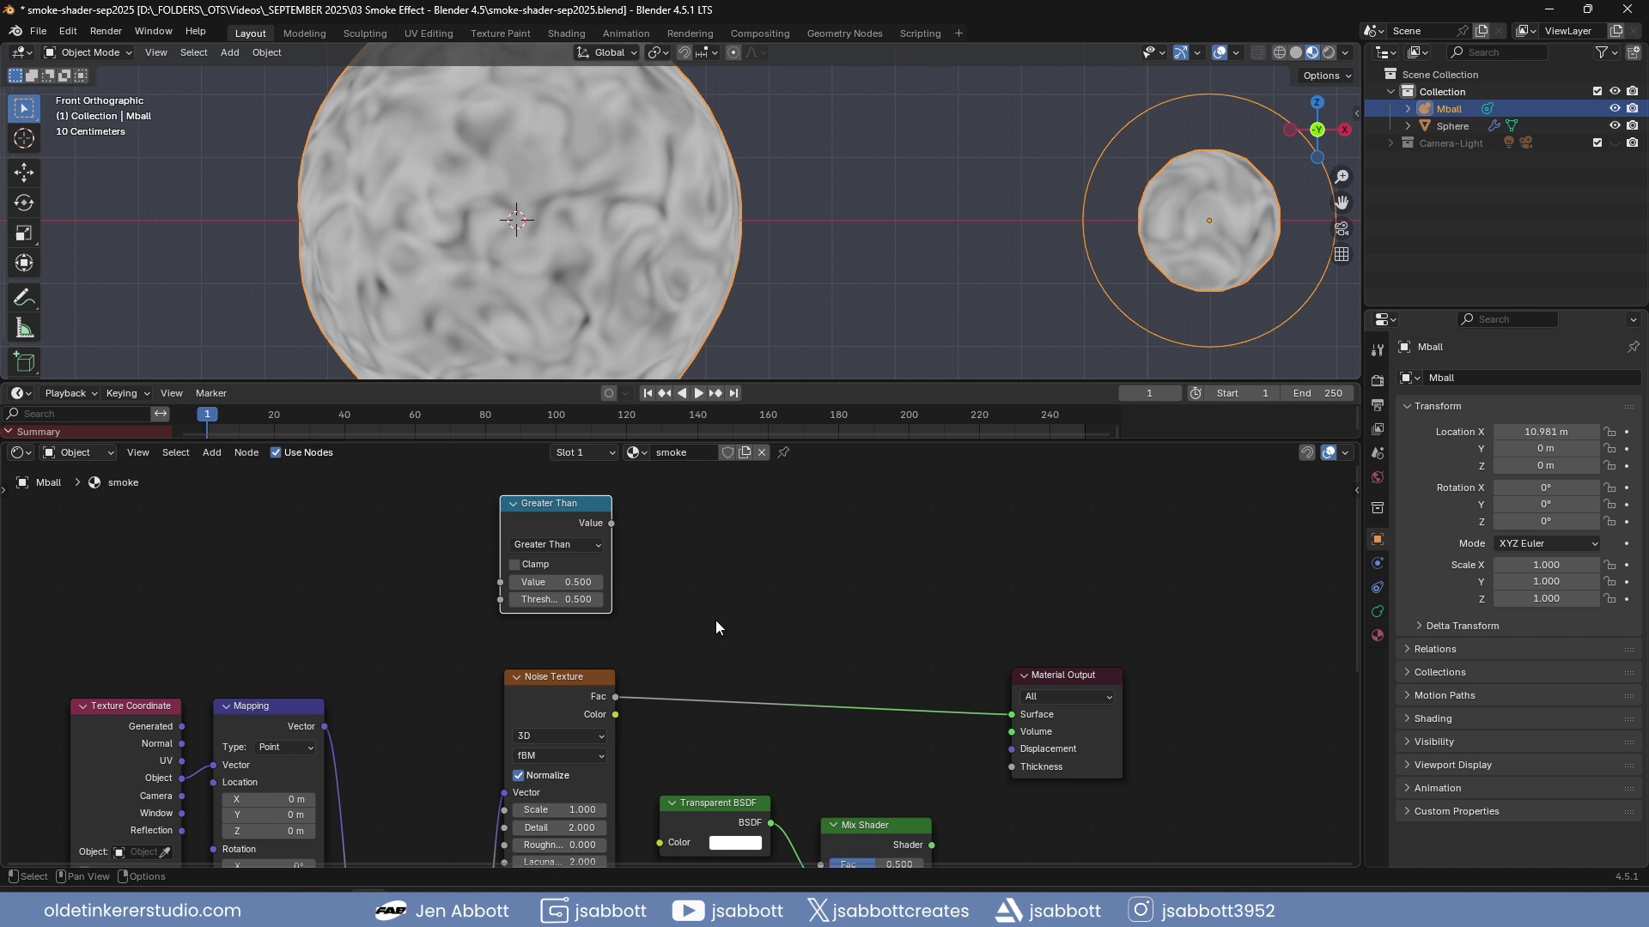
Link Greater Than to the Mix Shader factor and Mix Shader to the material Surface
middle_drag(788, 567, 796, 628)
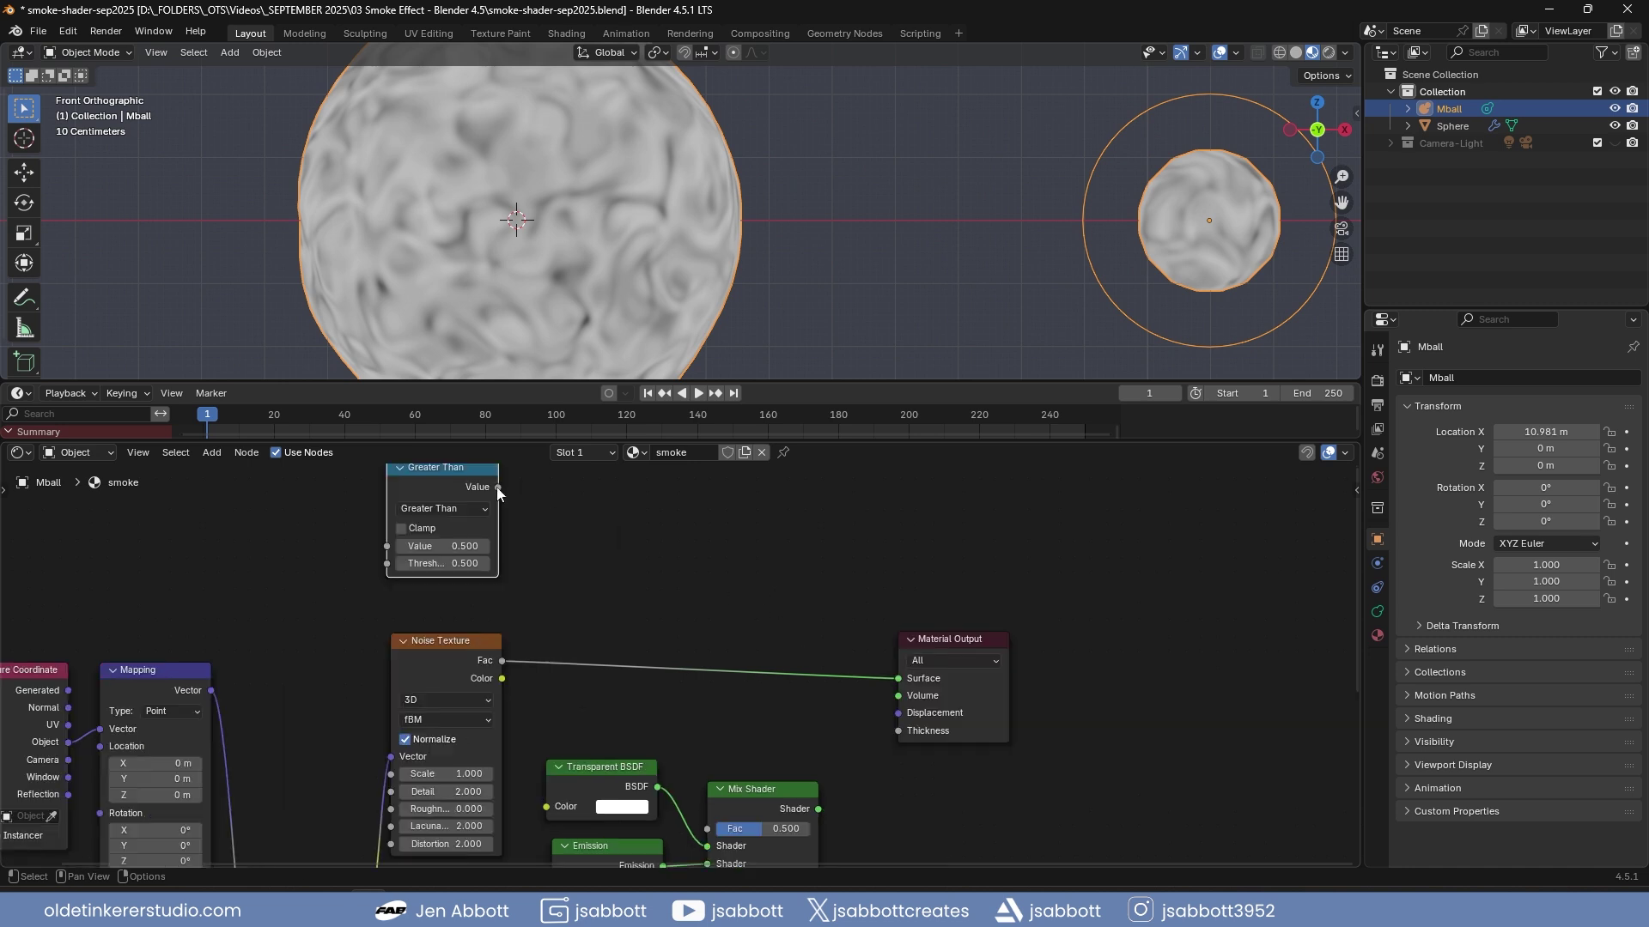
drag(497, 487, 786, 748)
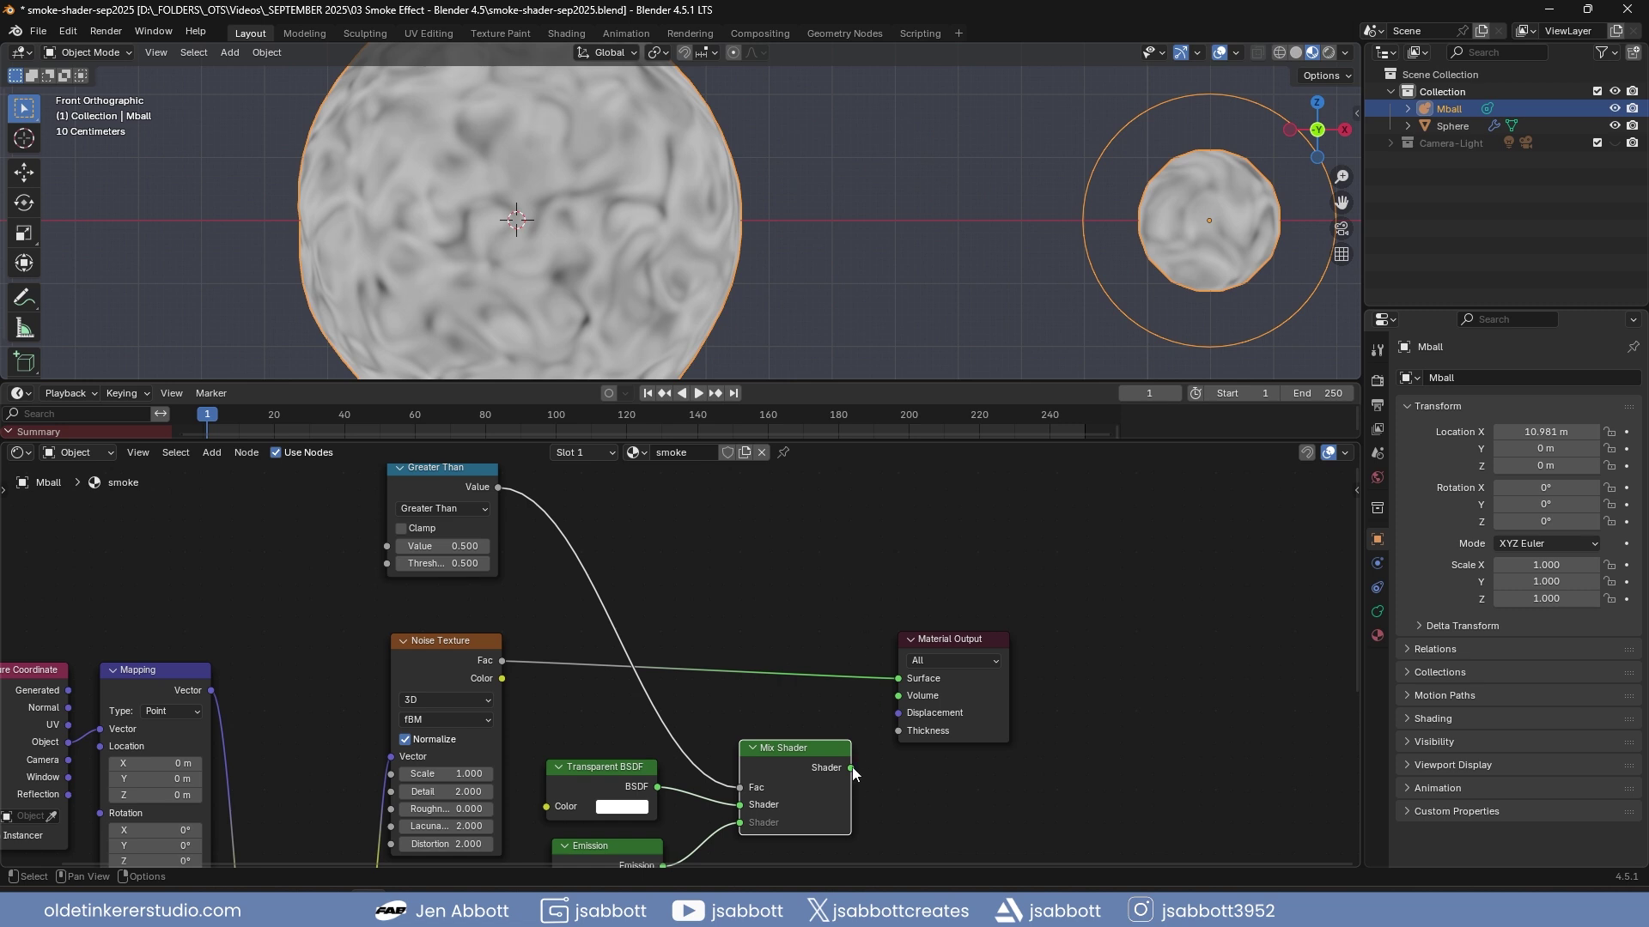
drag(852, 768, 898, 678)
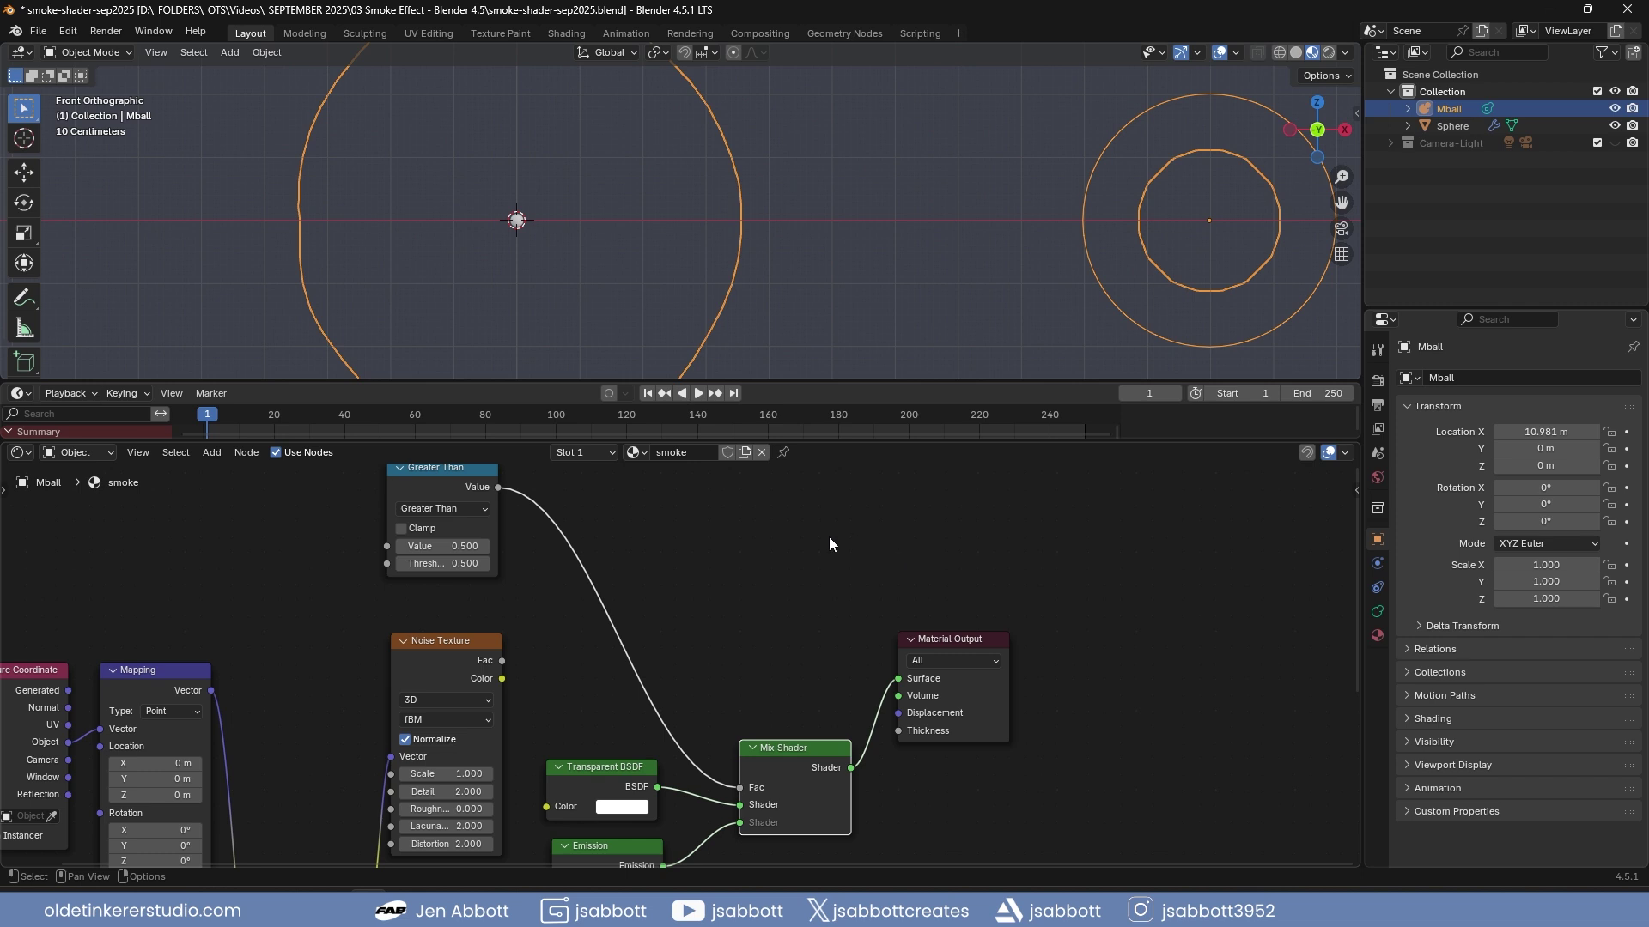
middle_drag(714, 549, 725, 503)
Darken the Emission colour to a mid grey with value 0.6
click(636, 839)
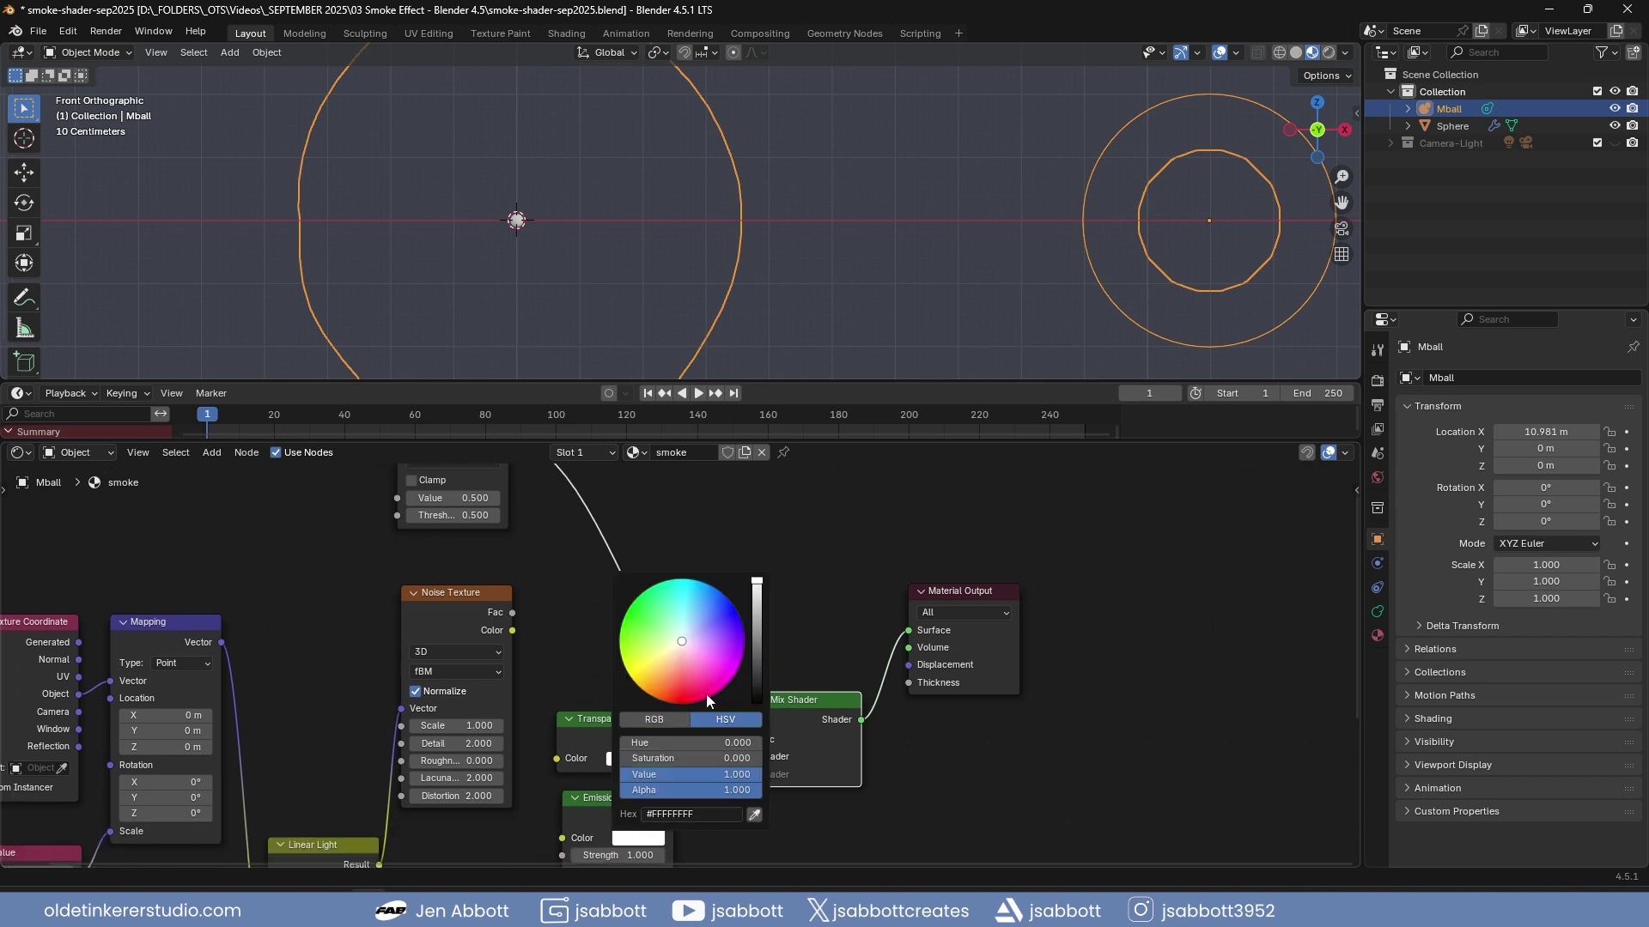
drag(757, 586, 756, 615)
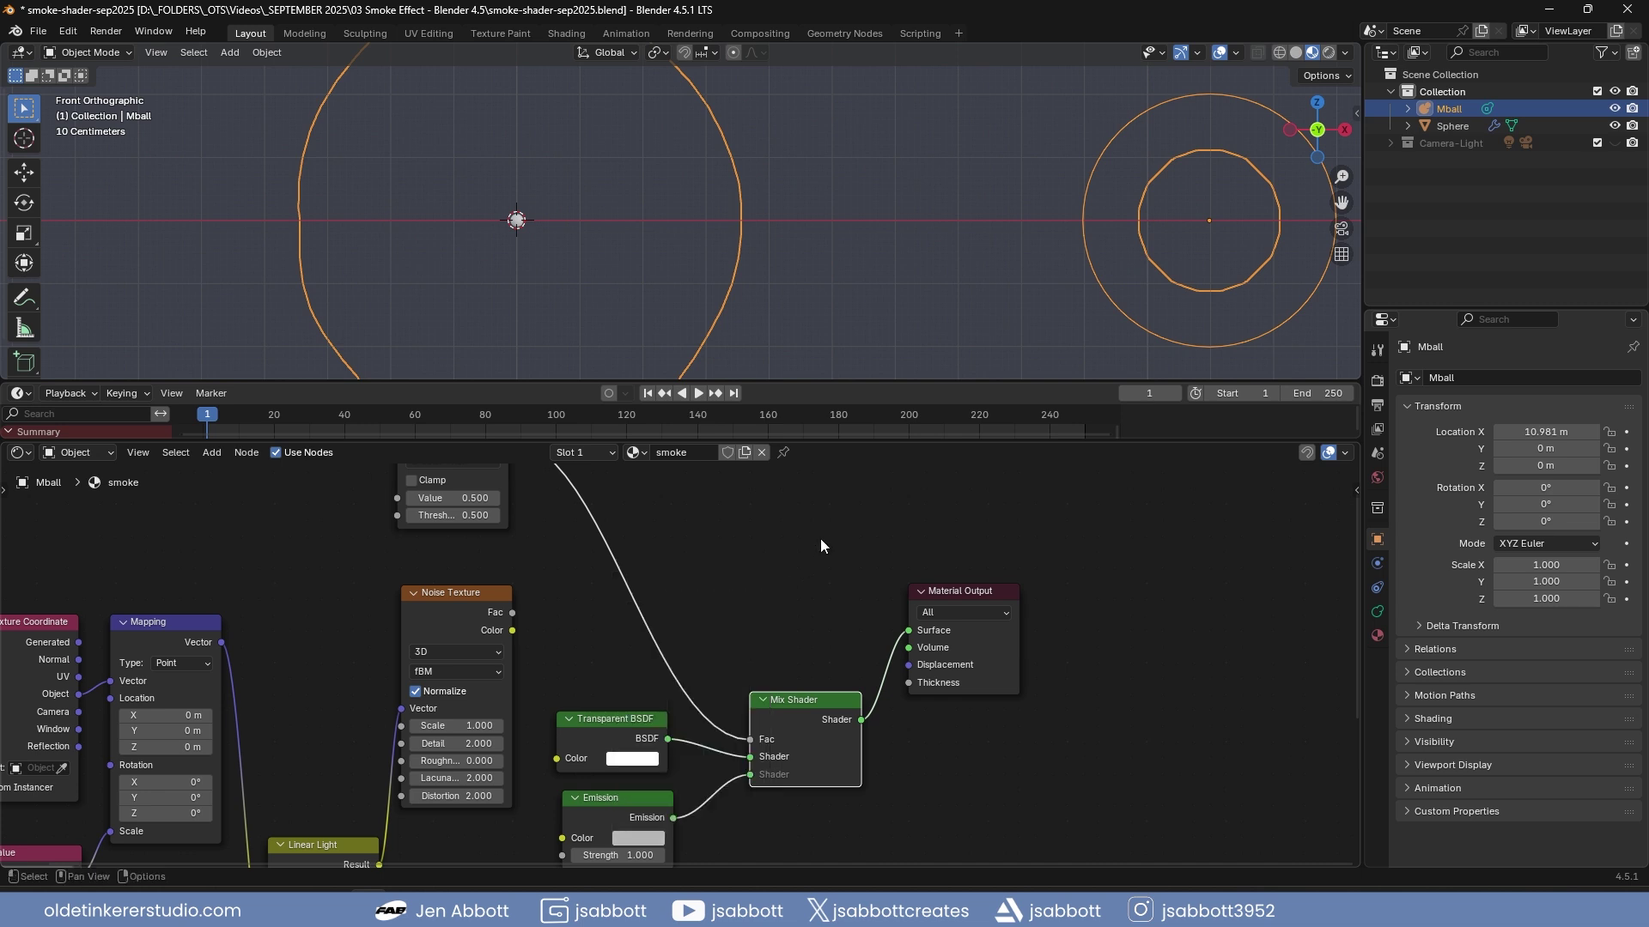
key(Home)
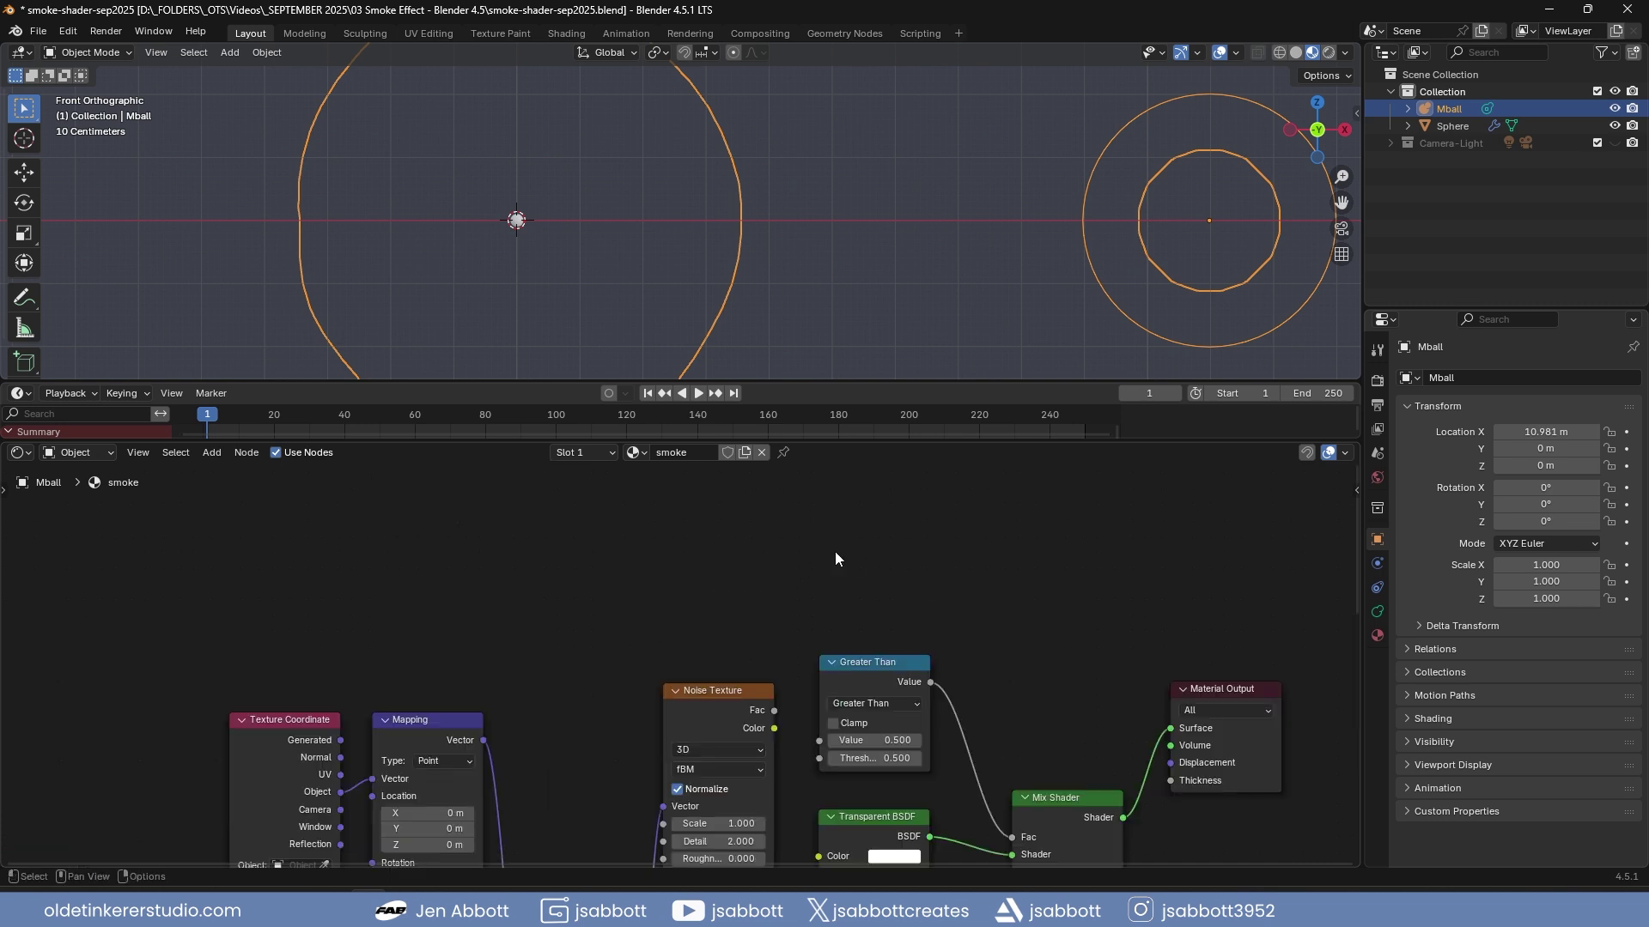
Add a Fresnel node and preview it directly on the material Surface
key(shift+a)
mouse_move(622, 498)
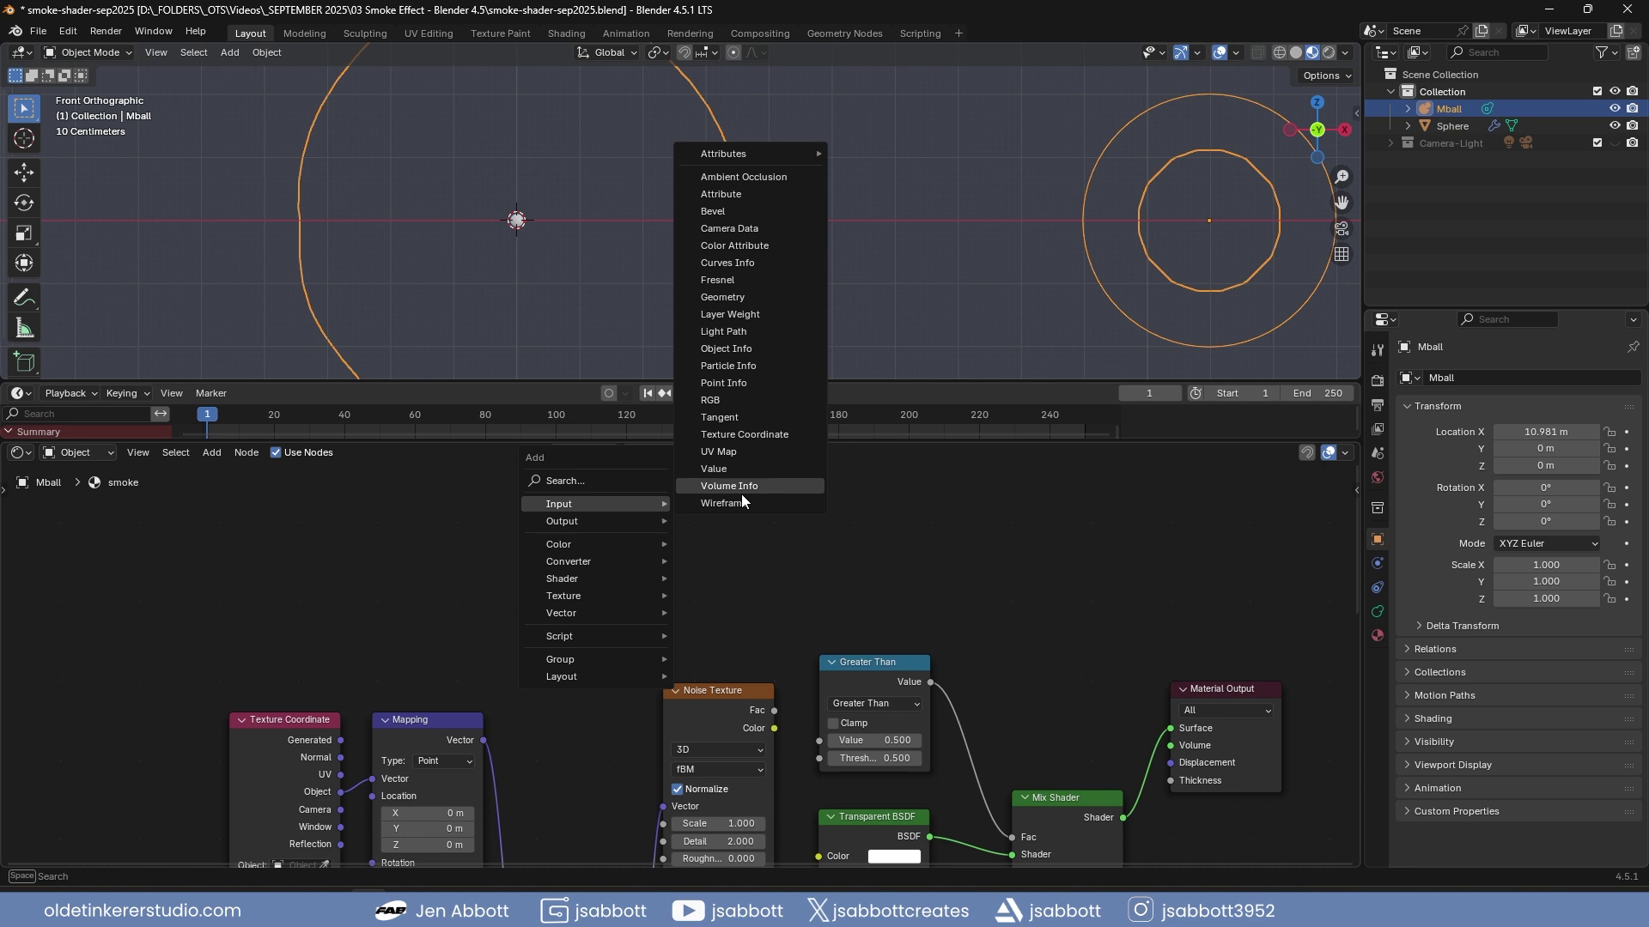
click(730, 280)
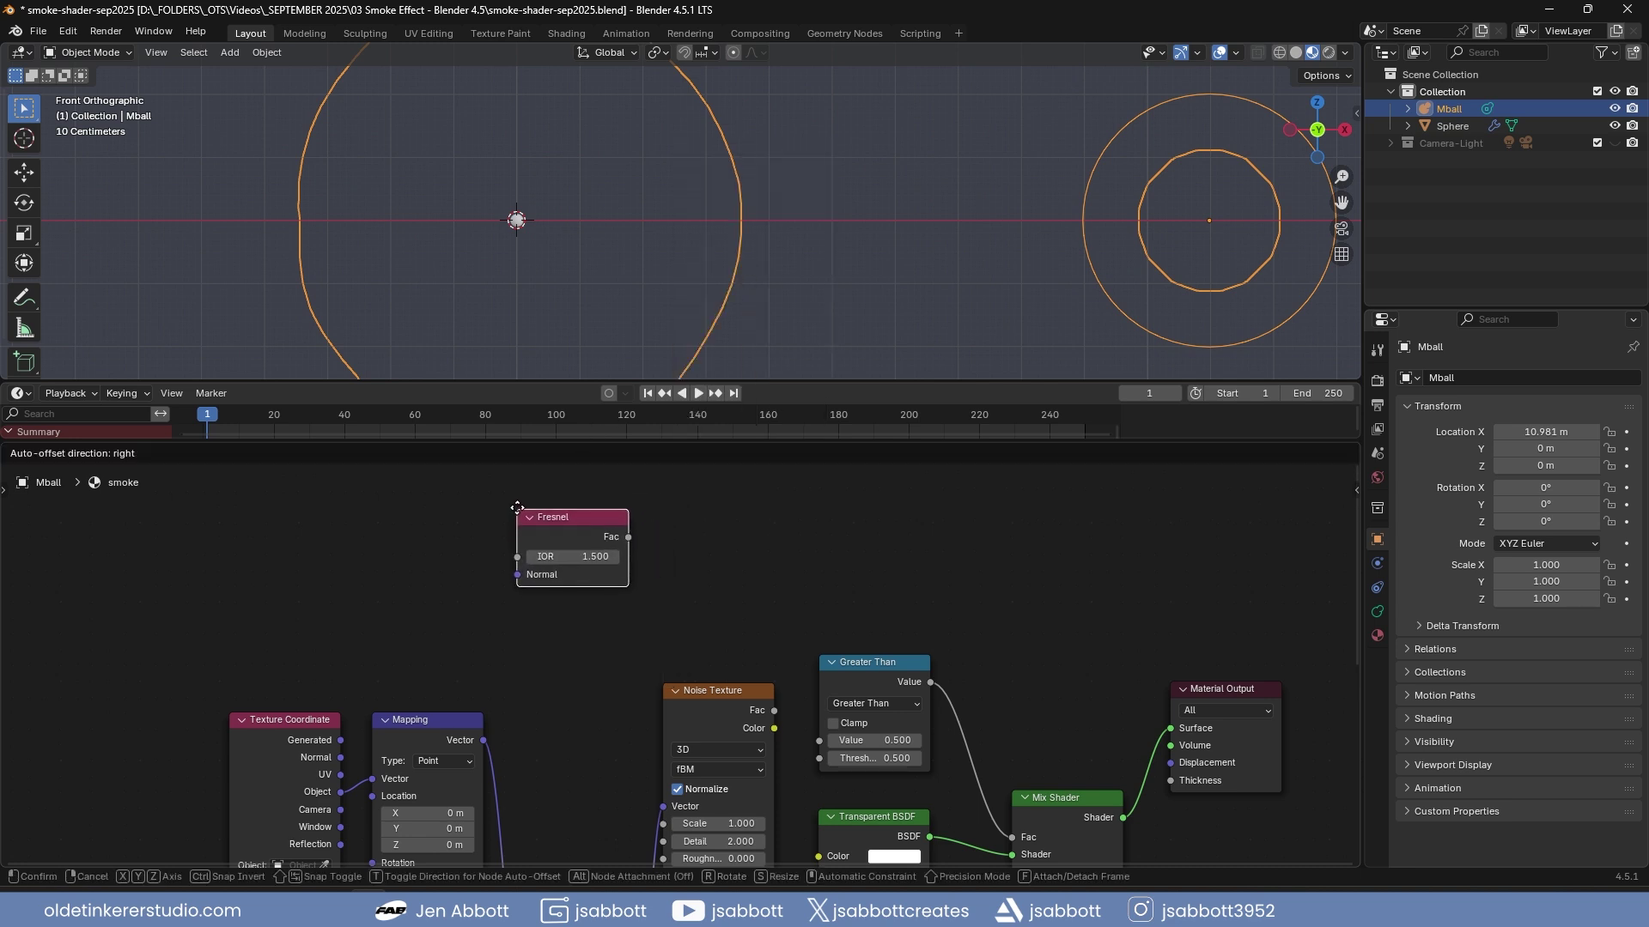
click(513, 512)
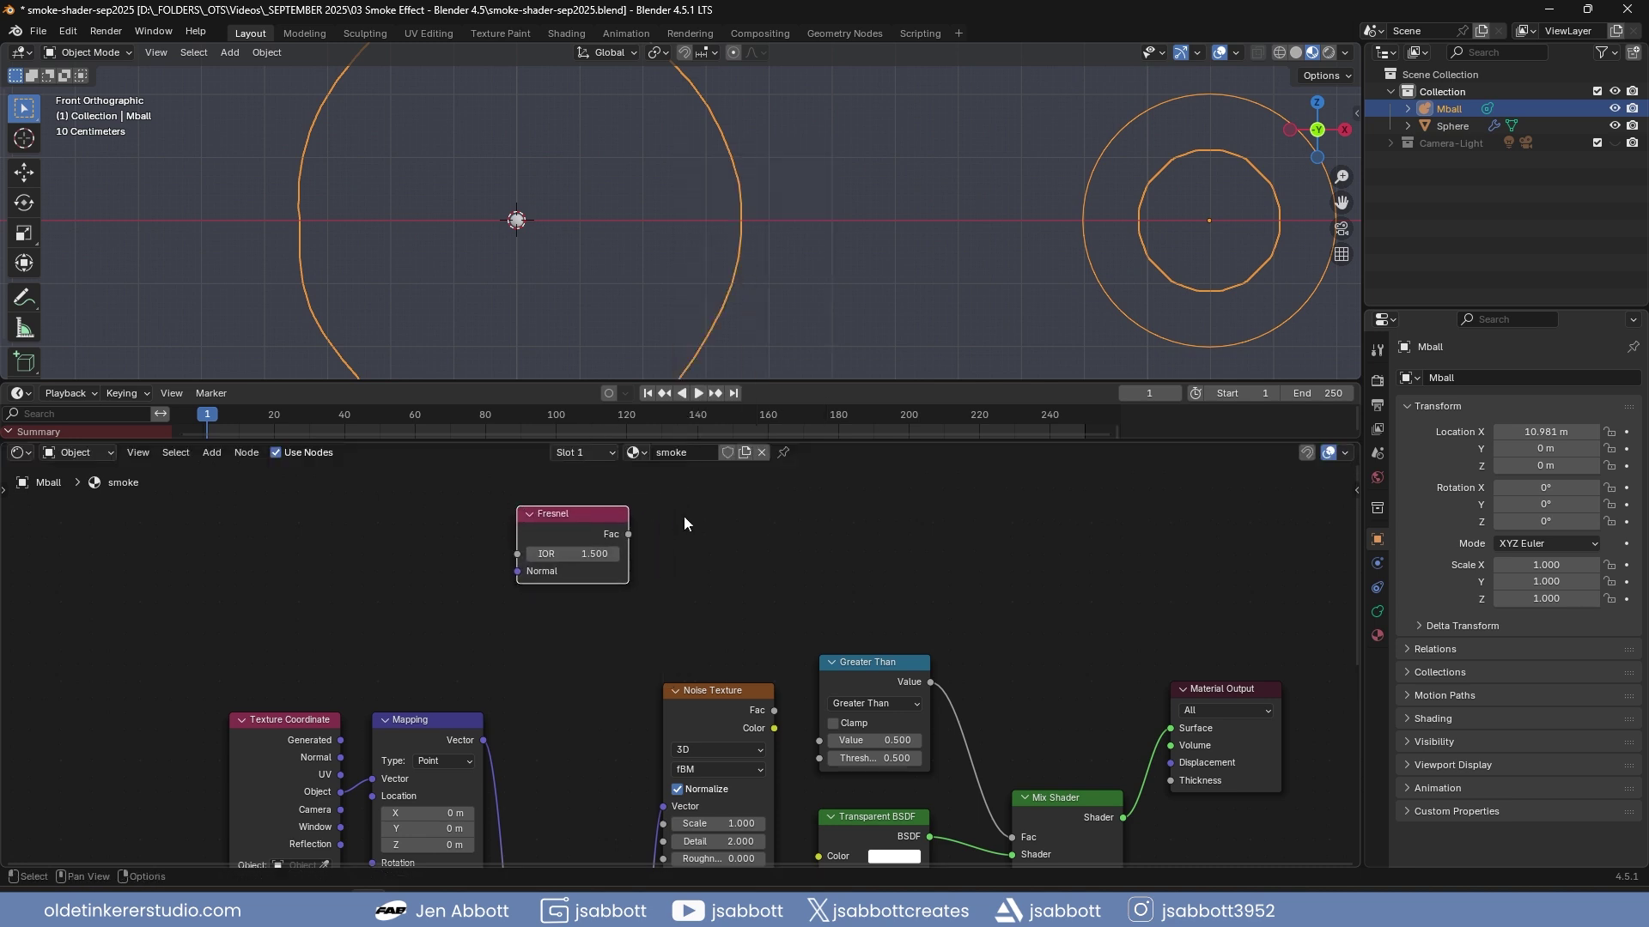
ctrl+shift+click(572, 518)
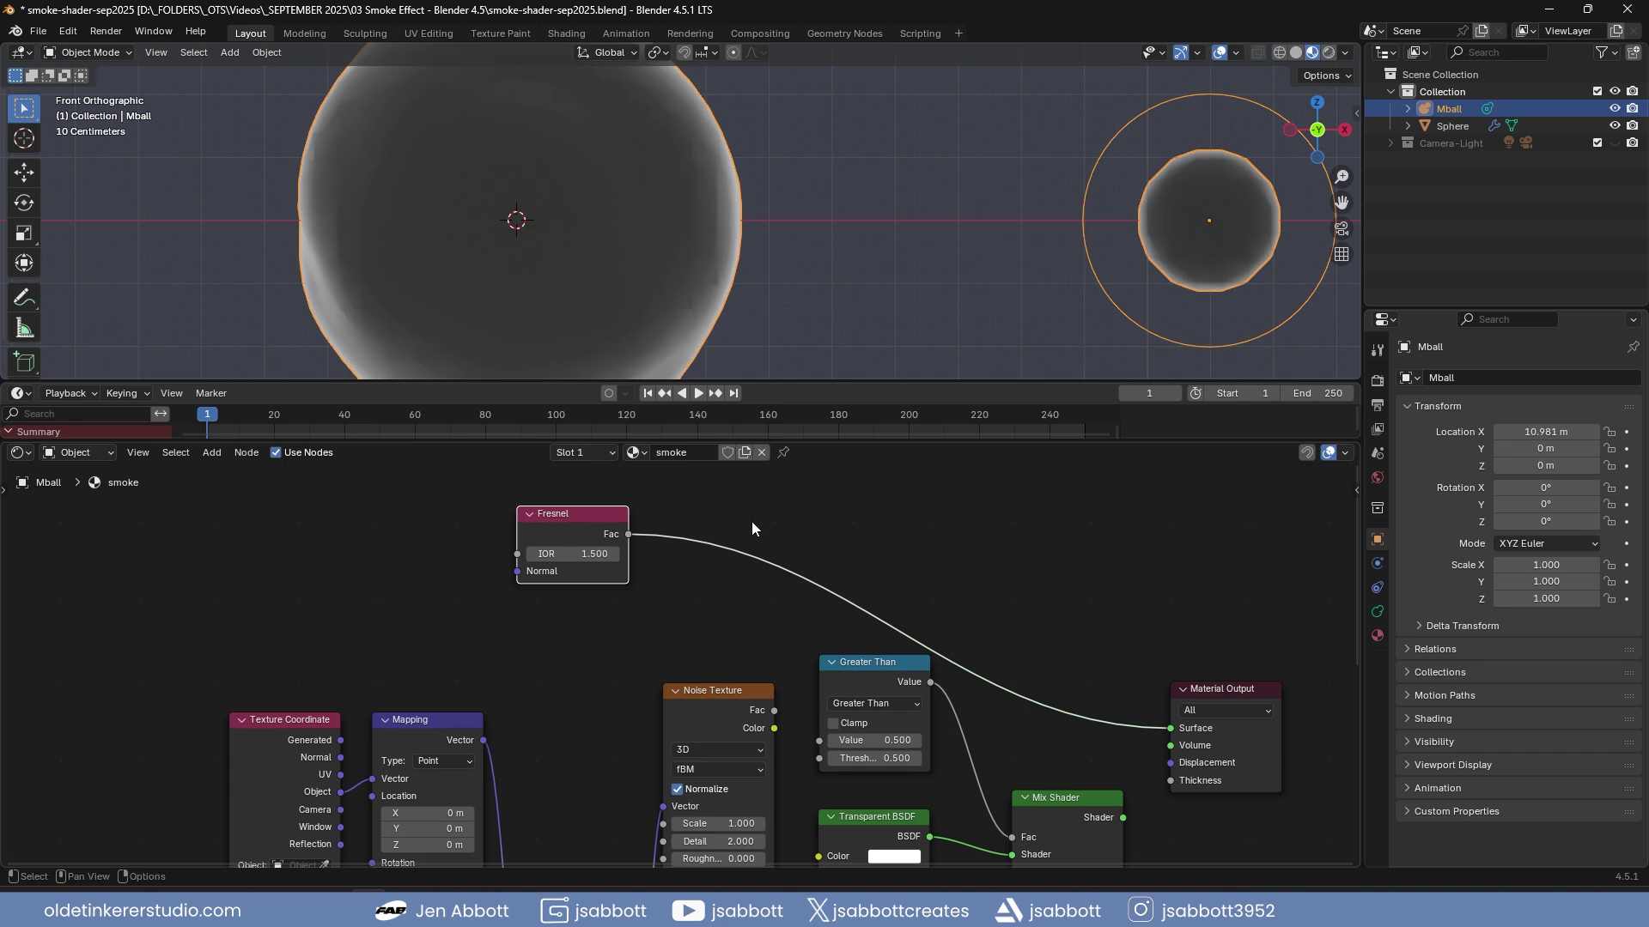
ctrl+scroll(750, 524, right, 5)
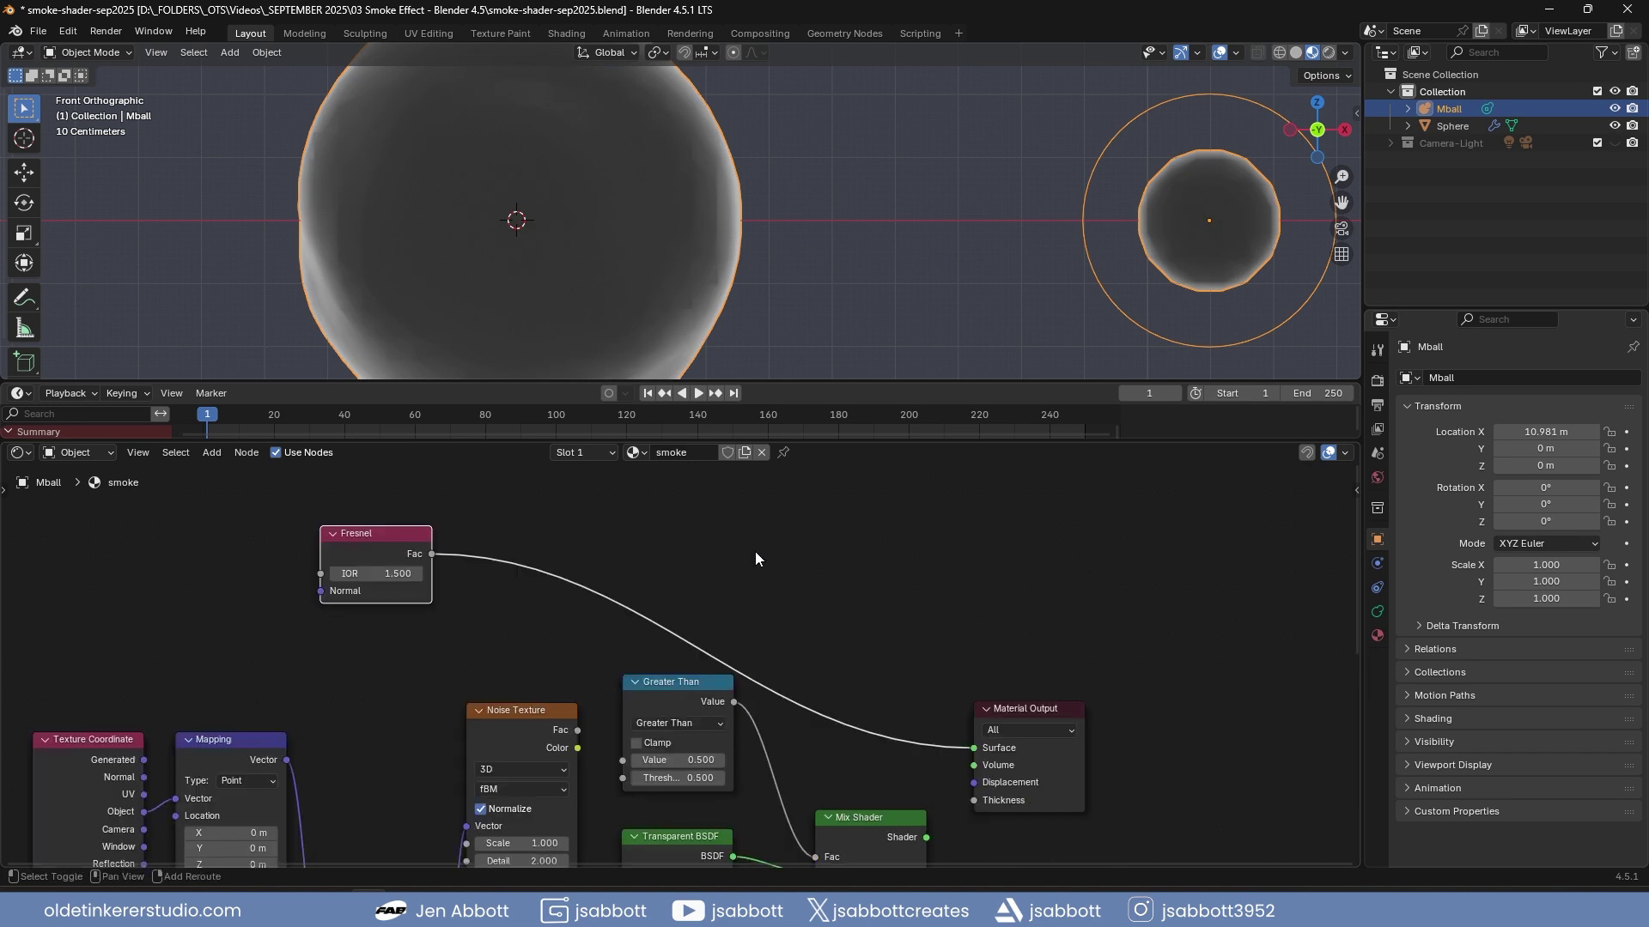
Insert a Power Math node with exponent 1 between Fresnel and the Surface
key(shift+a)
mouse_move(754, 554)
mouse_move(744, 610)
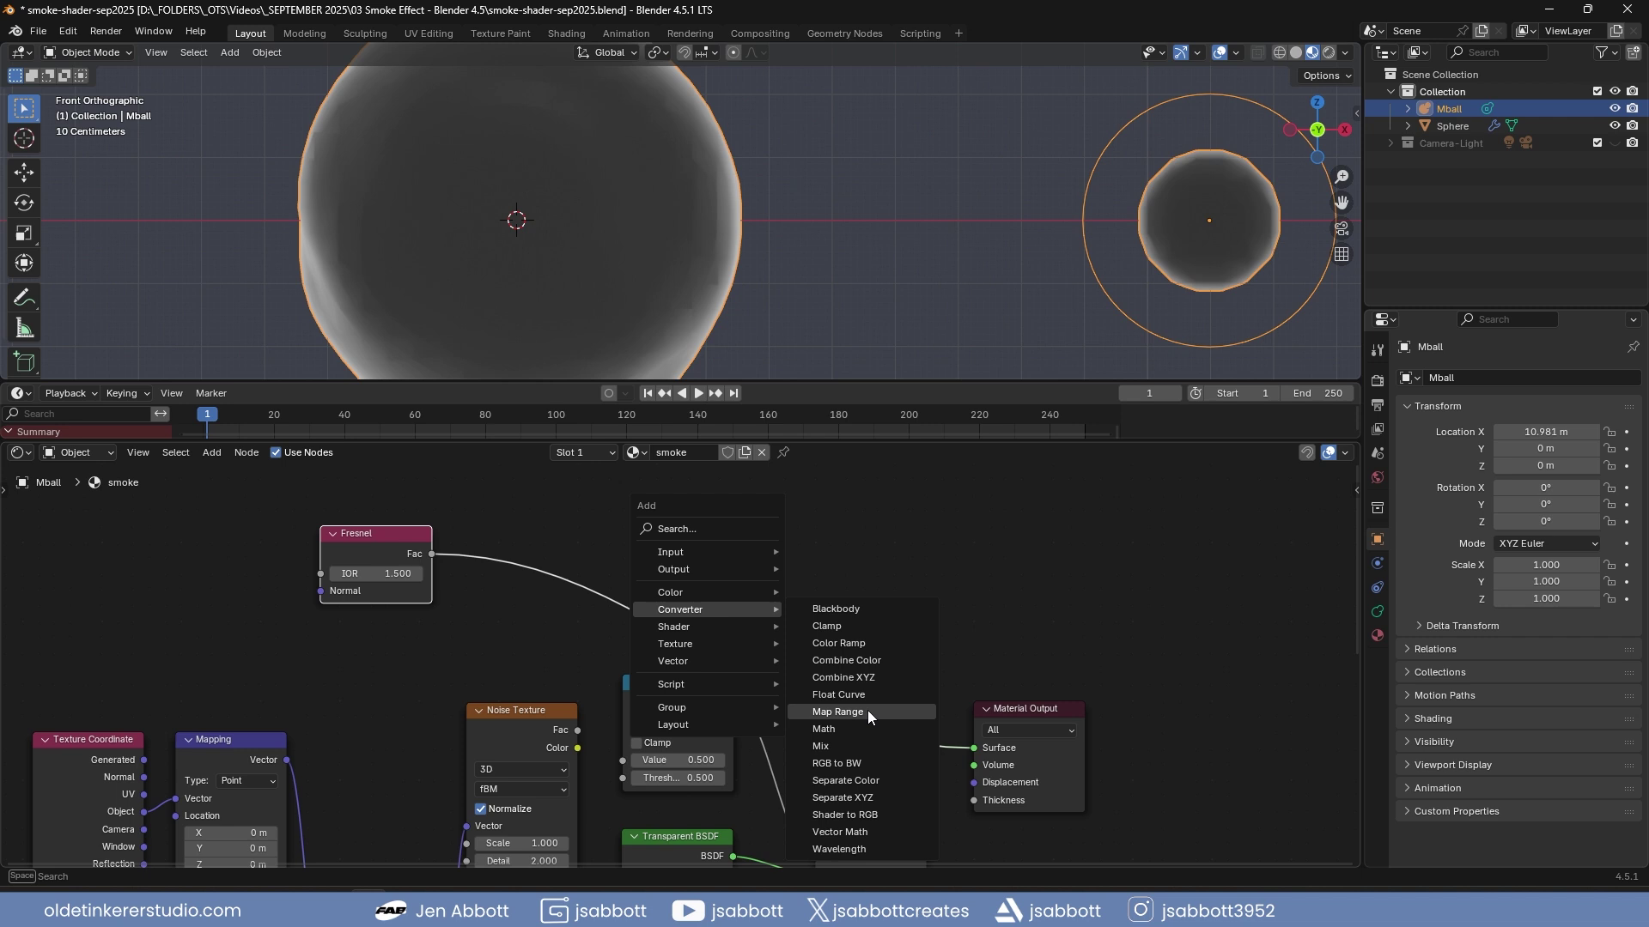
click(836, 733)
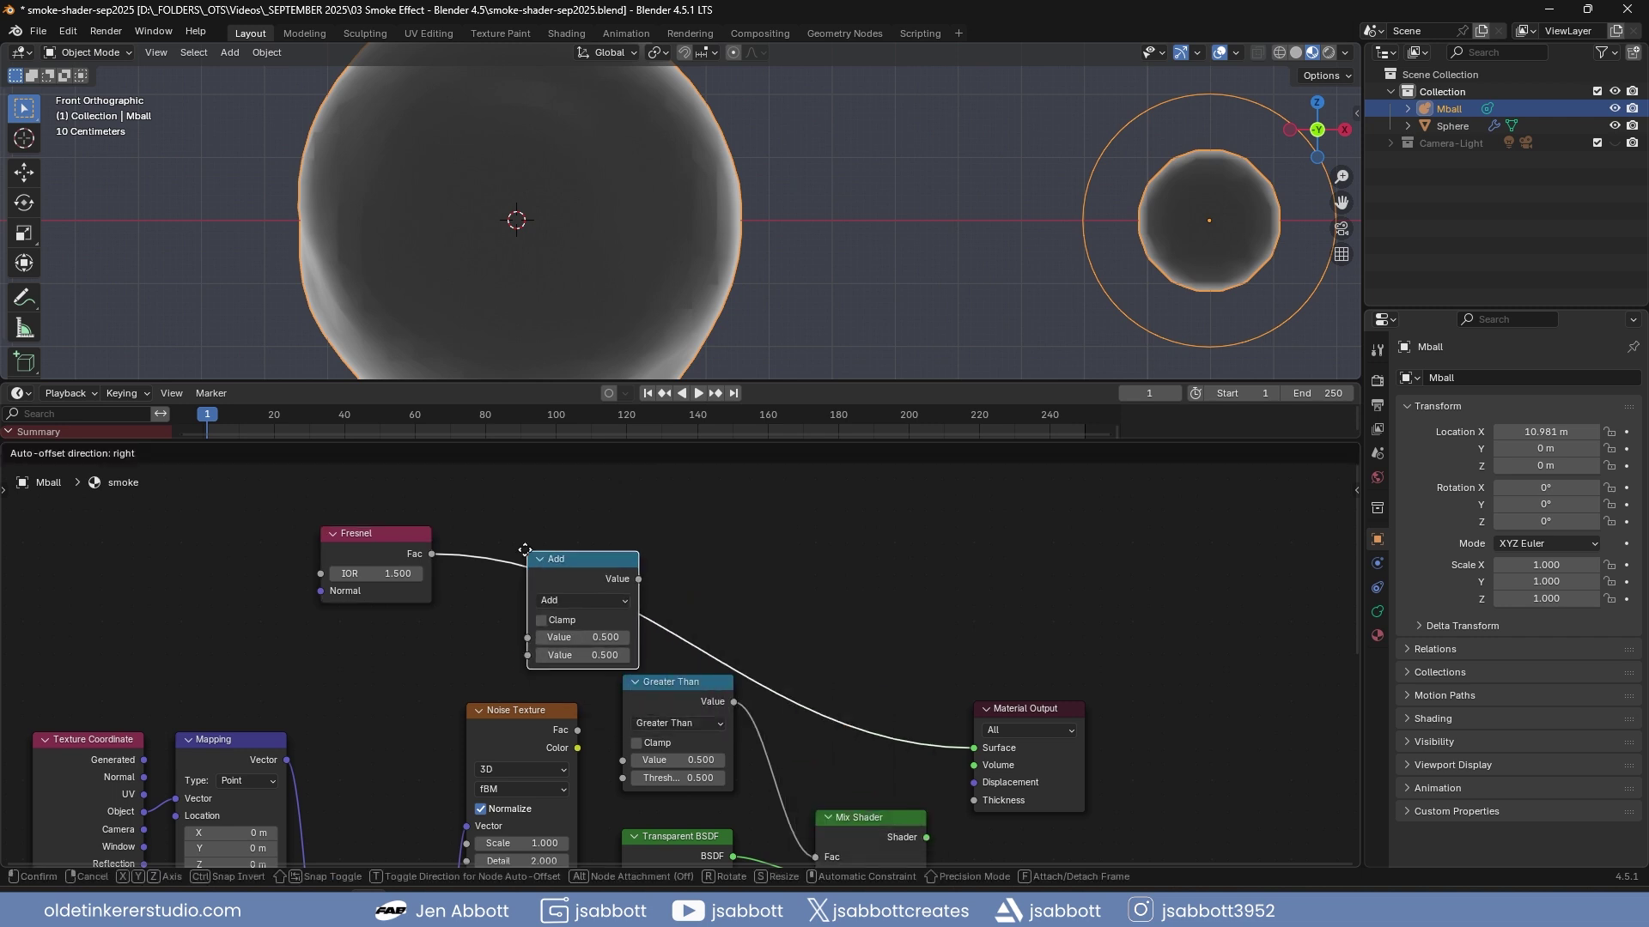
click(510, 538)
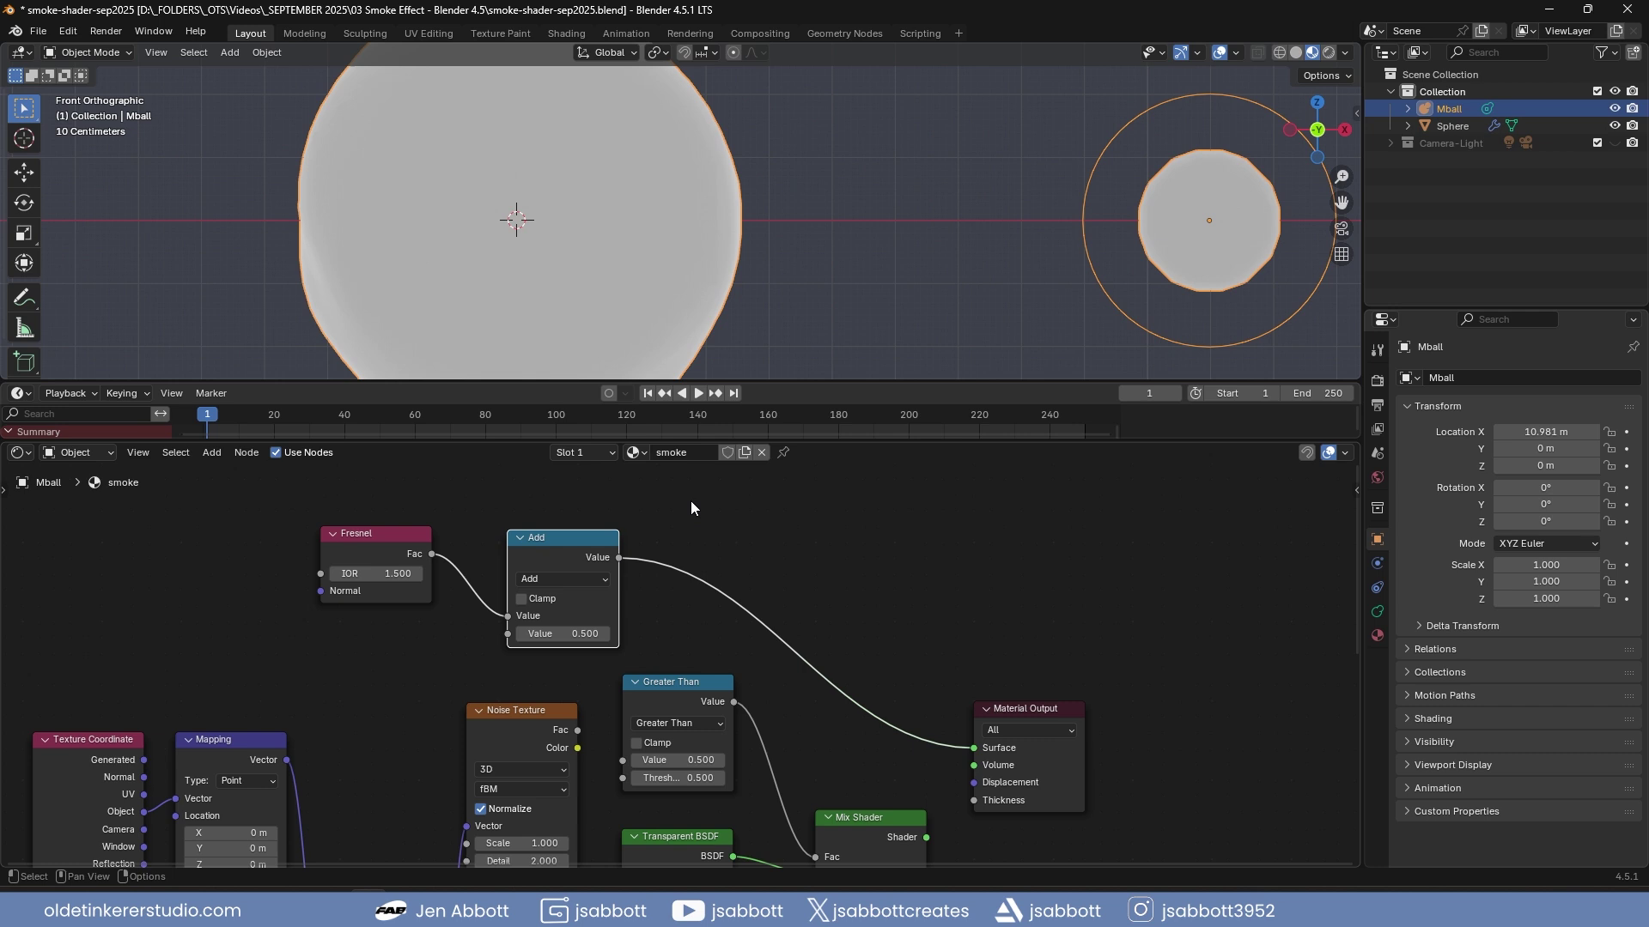
click(570, 579)
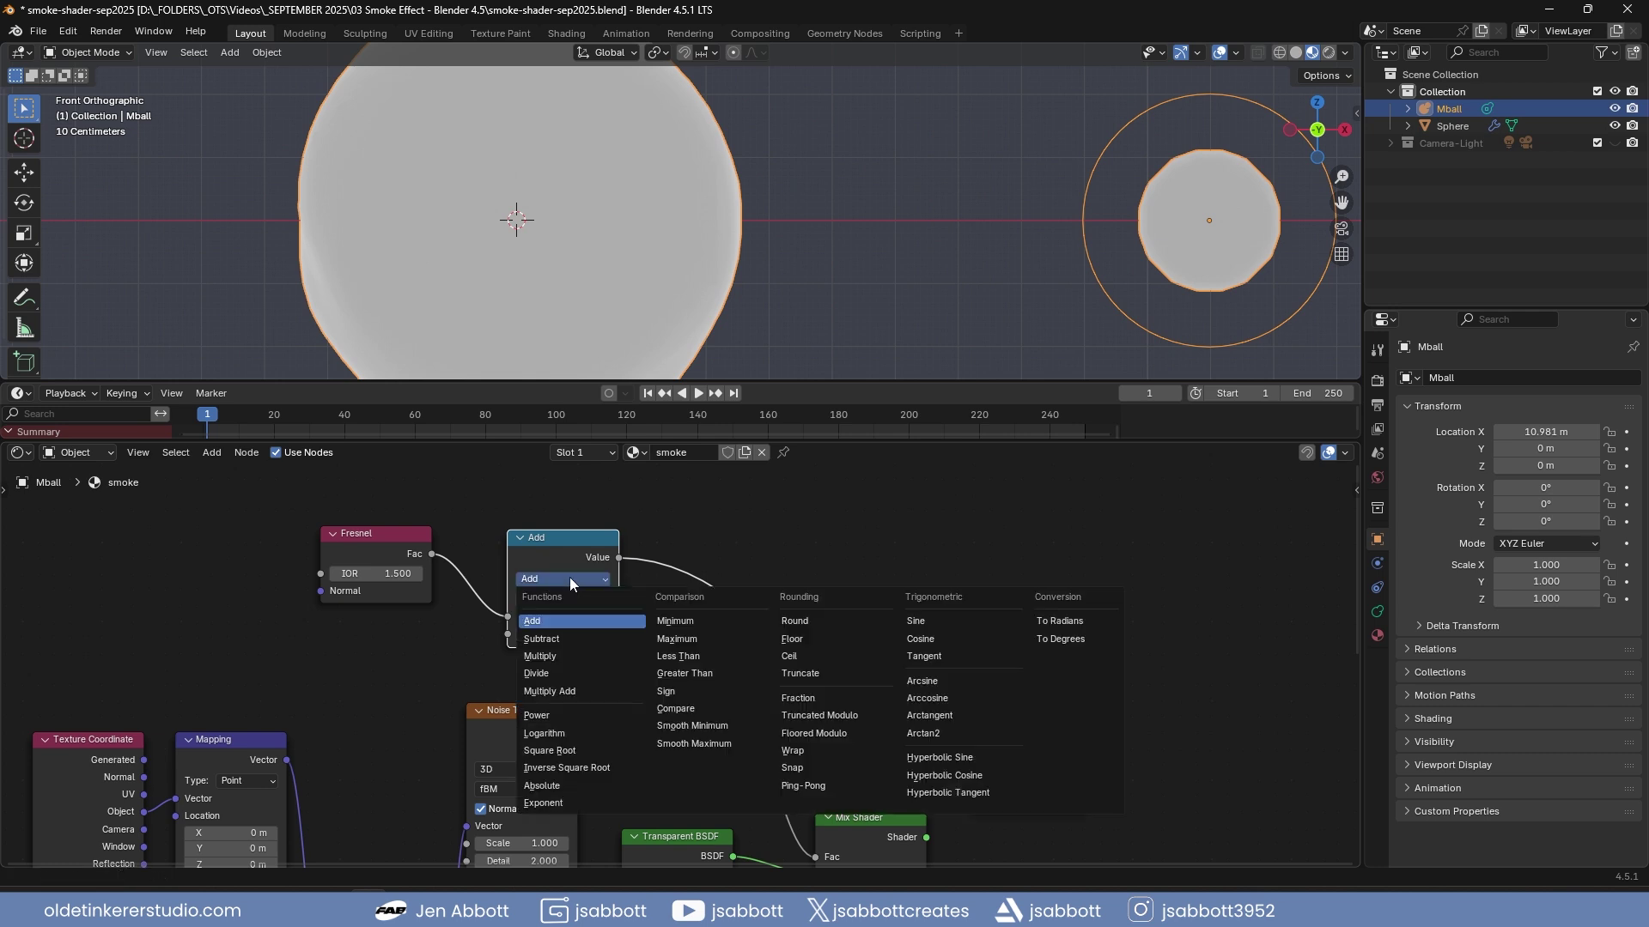
click(554, 714)
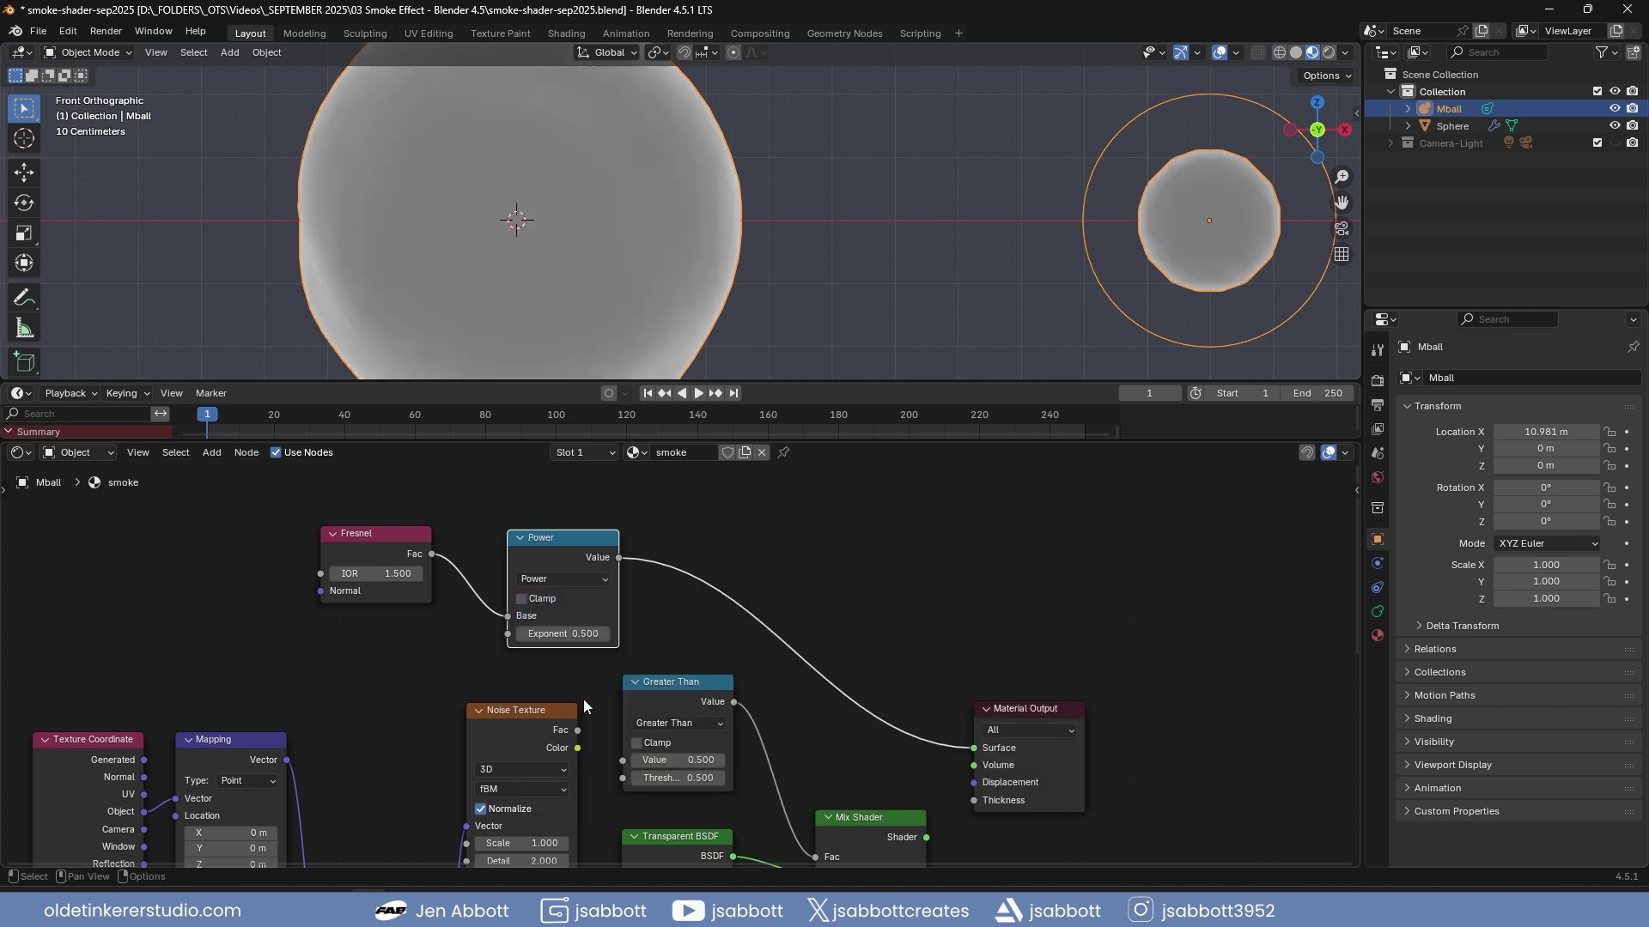
mouse_move(562, 633)
mouse_down()
mouse_move(631, 633)
mouse_move(515, 633)
mouse_move(555, 636)
mouse_up()
click(555, 637)
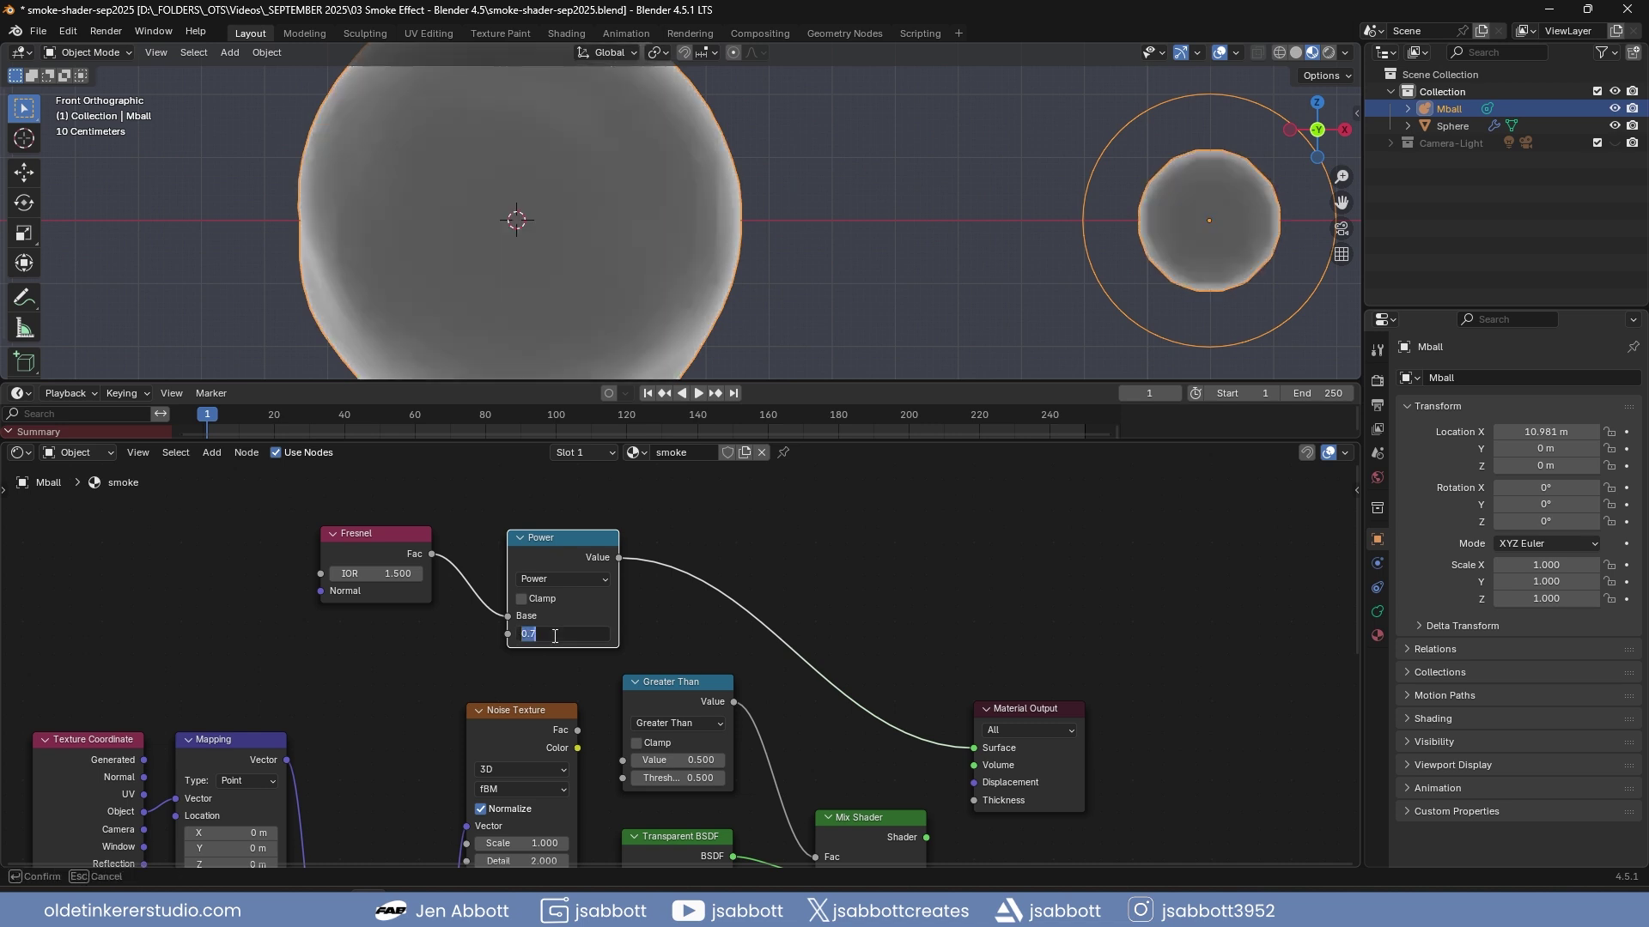
text(1)
key(Return)
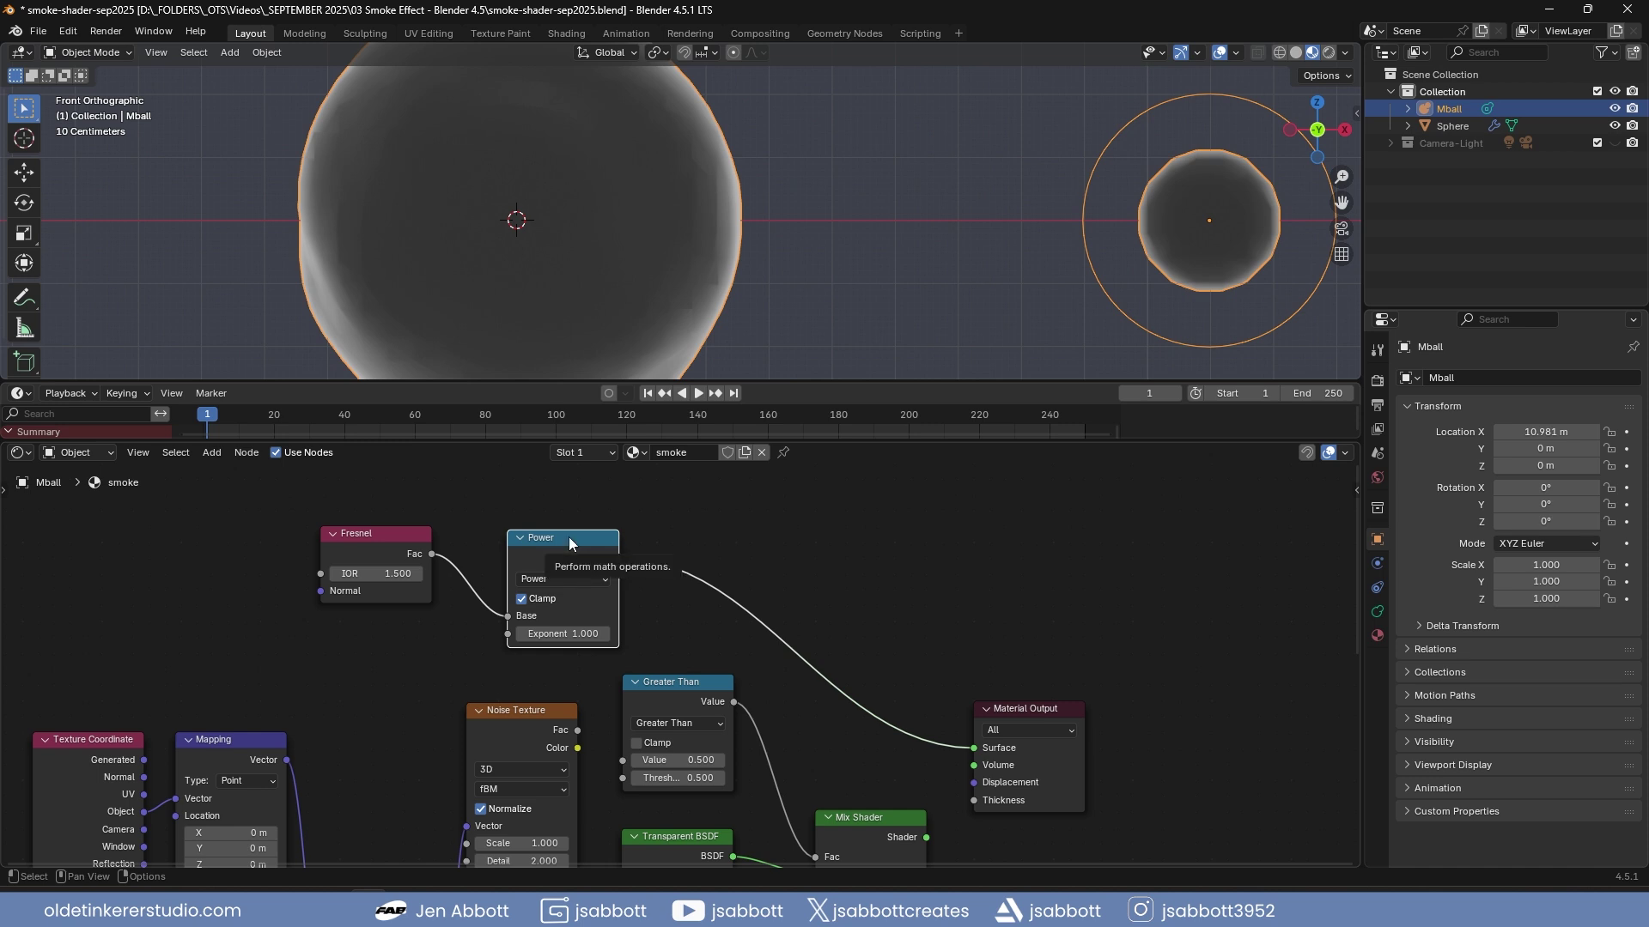
Insert a duplicated Subtract Math node before Material Output and shift Fresnel and Power left
key(shift+d)
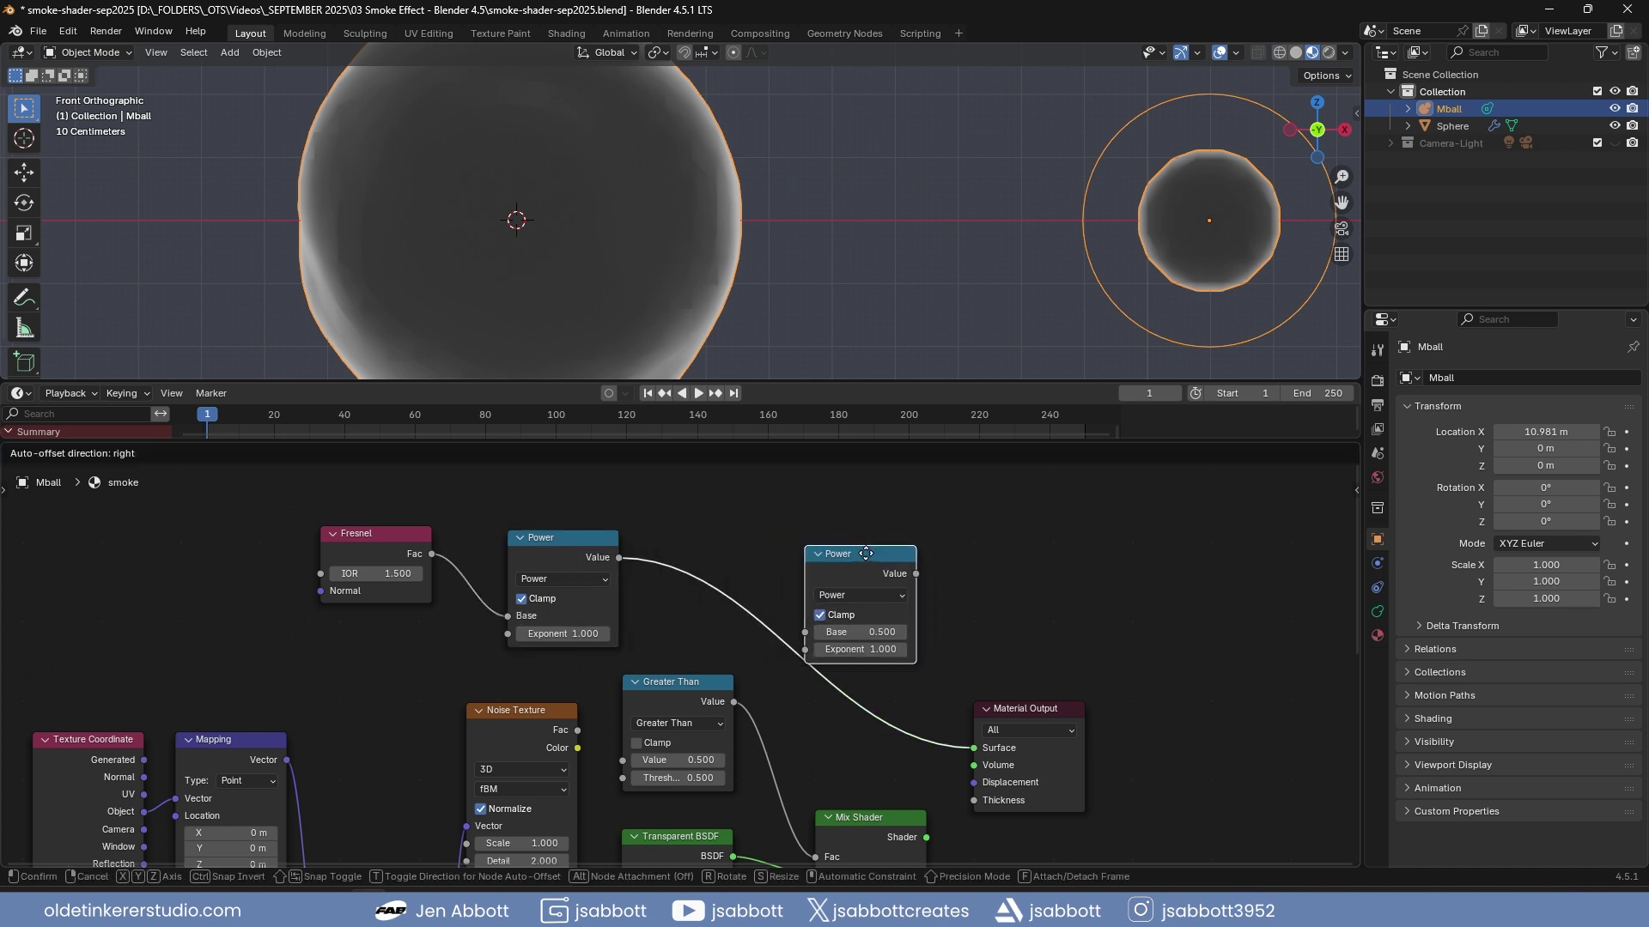
drag(865, 554, 874, 534)
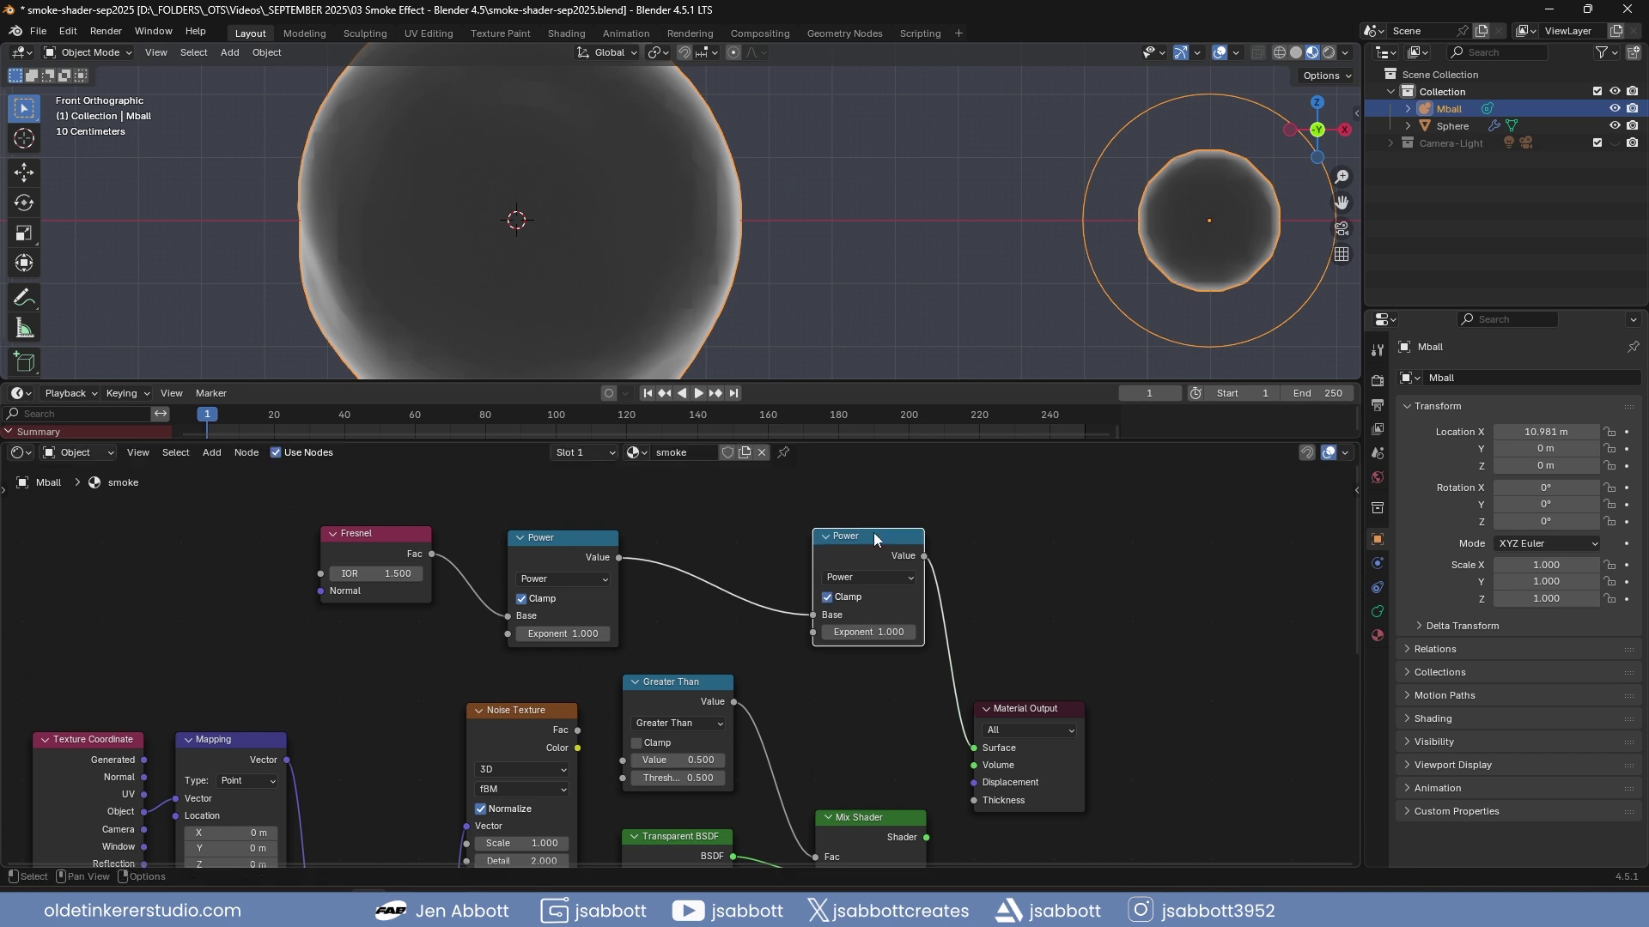
click(862, 578)
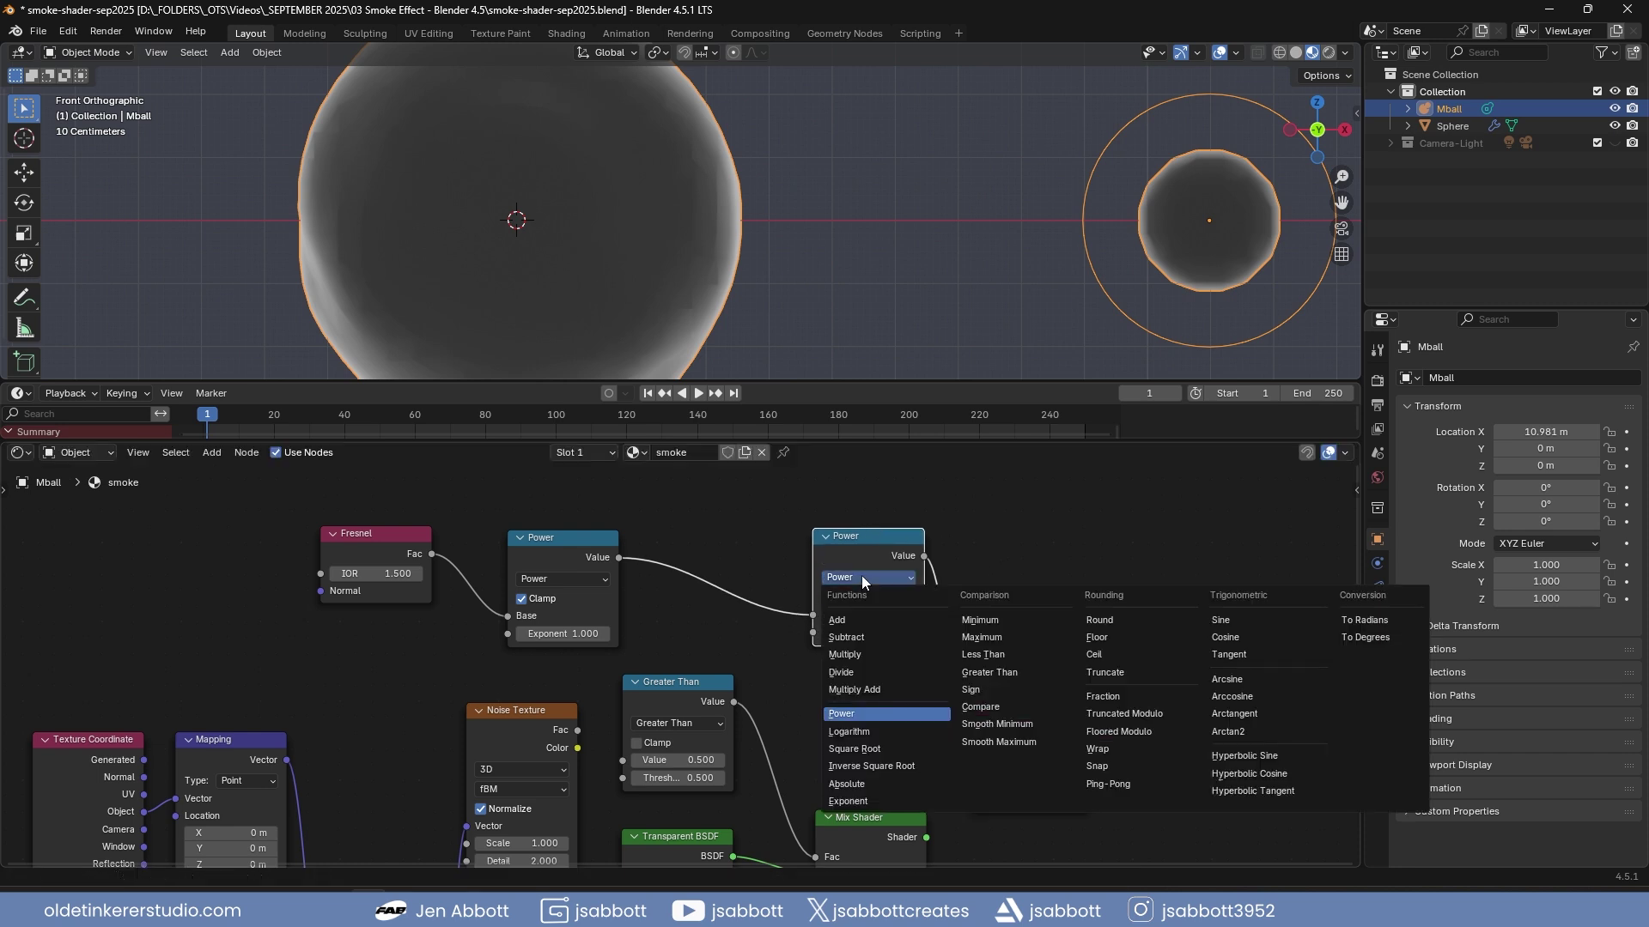
click(859, 638)
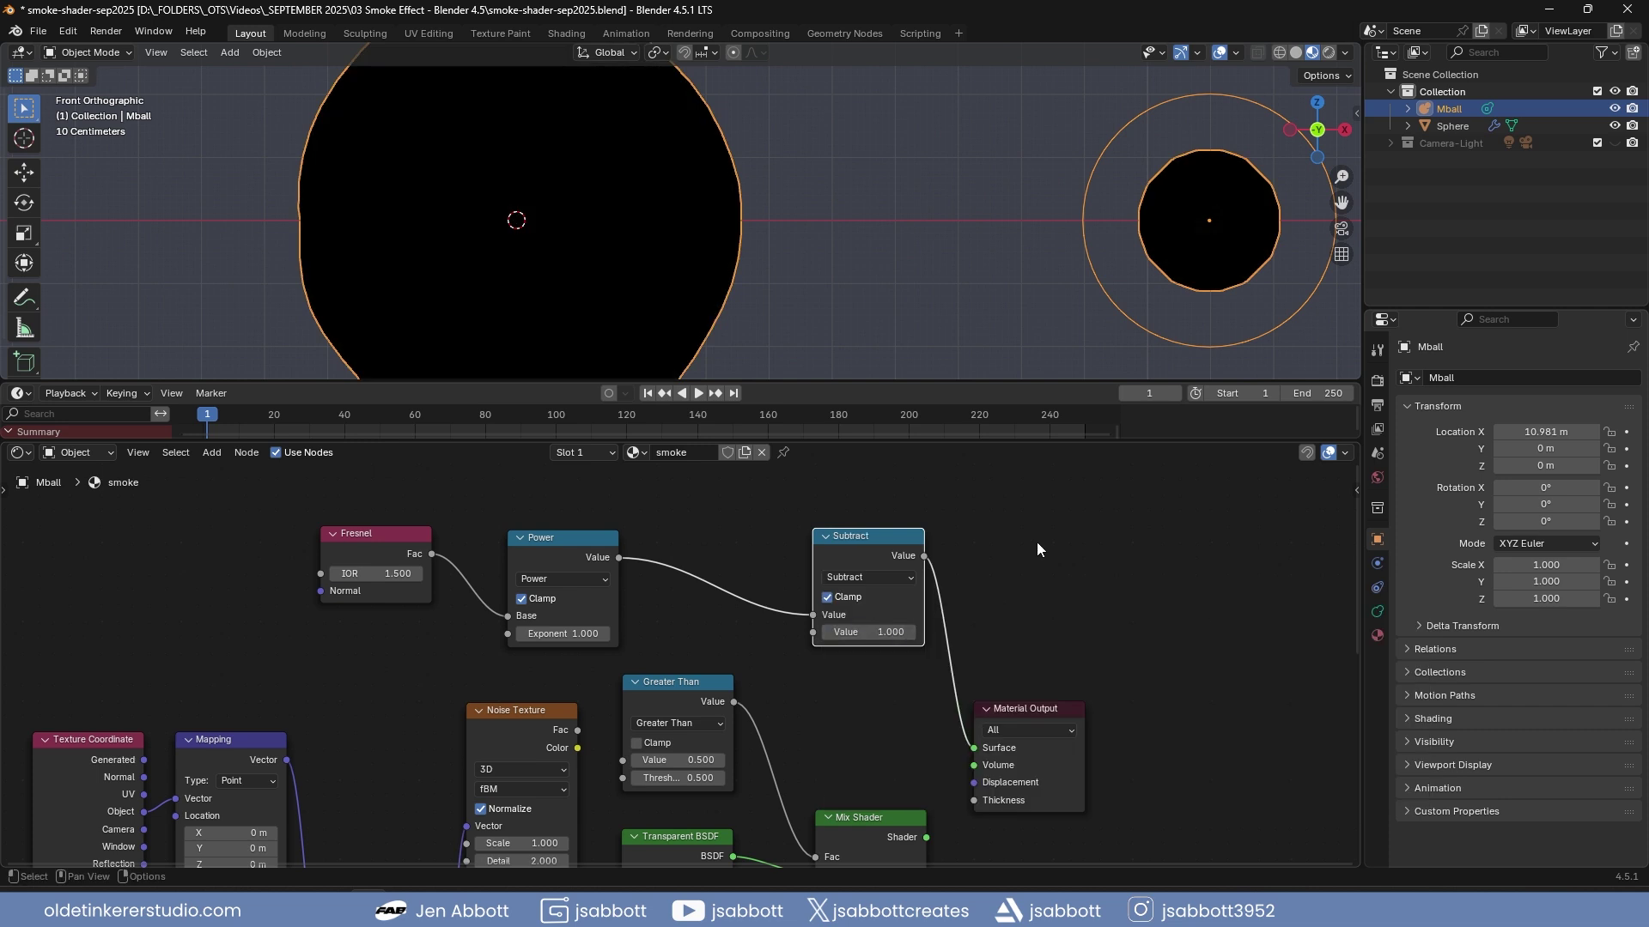
drag(558, 538, 438, 538)
Insert a B-Spline Color Ramp on the Power–Subtract link
key(shift+a)
mouse_move(660, 536)
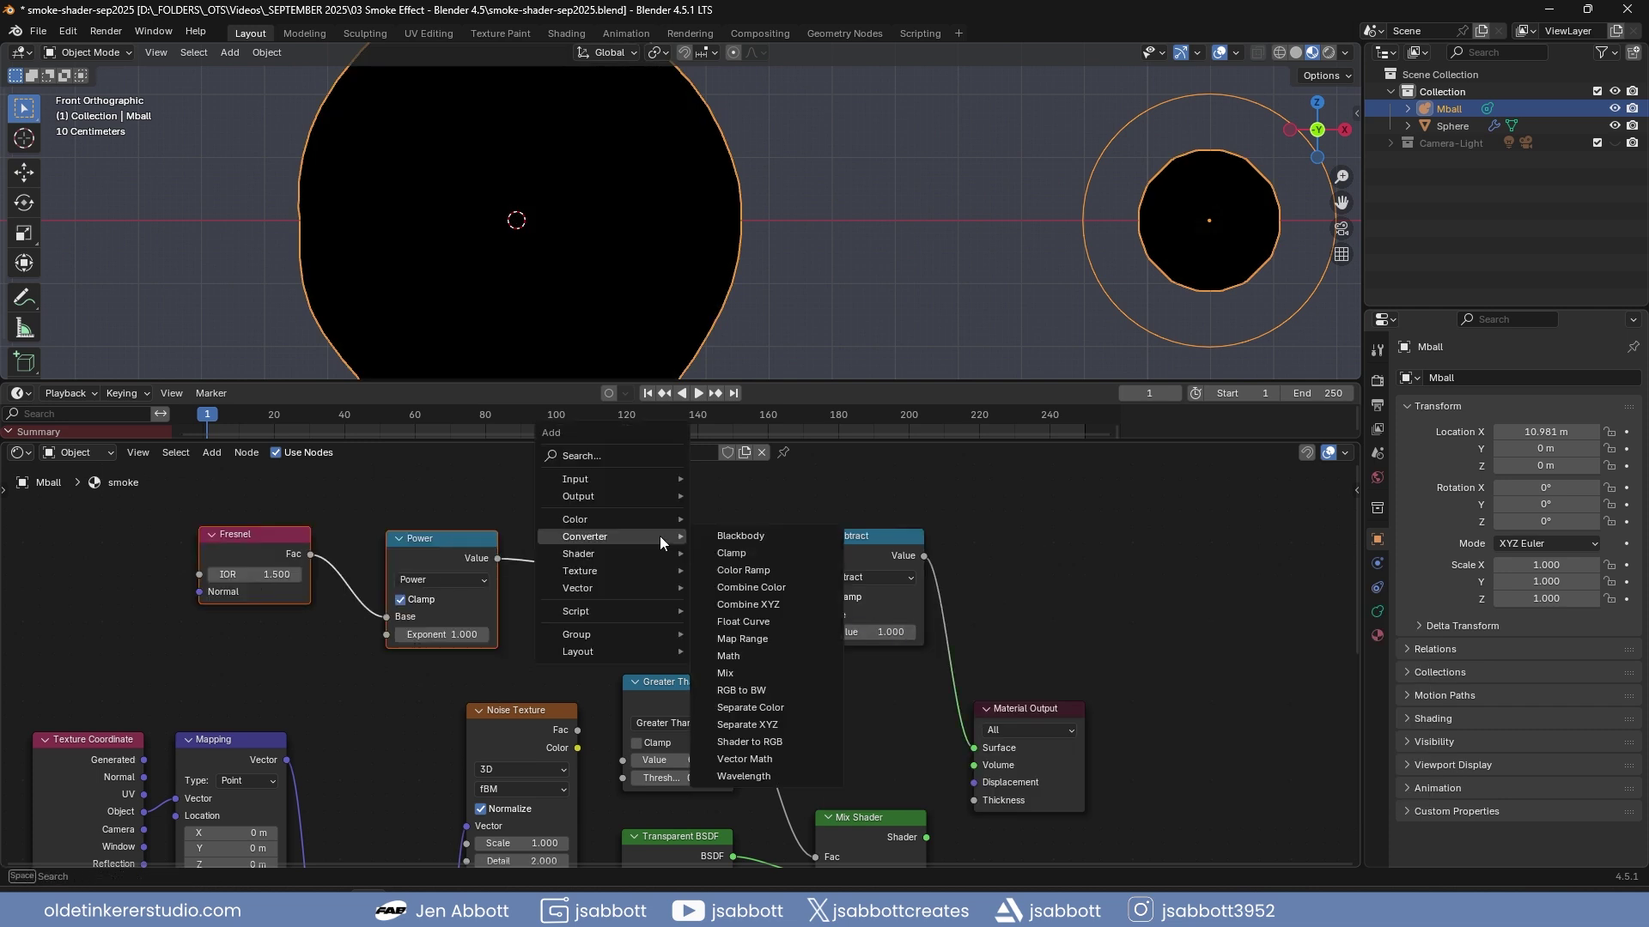
click(750, 570)
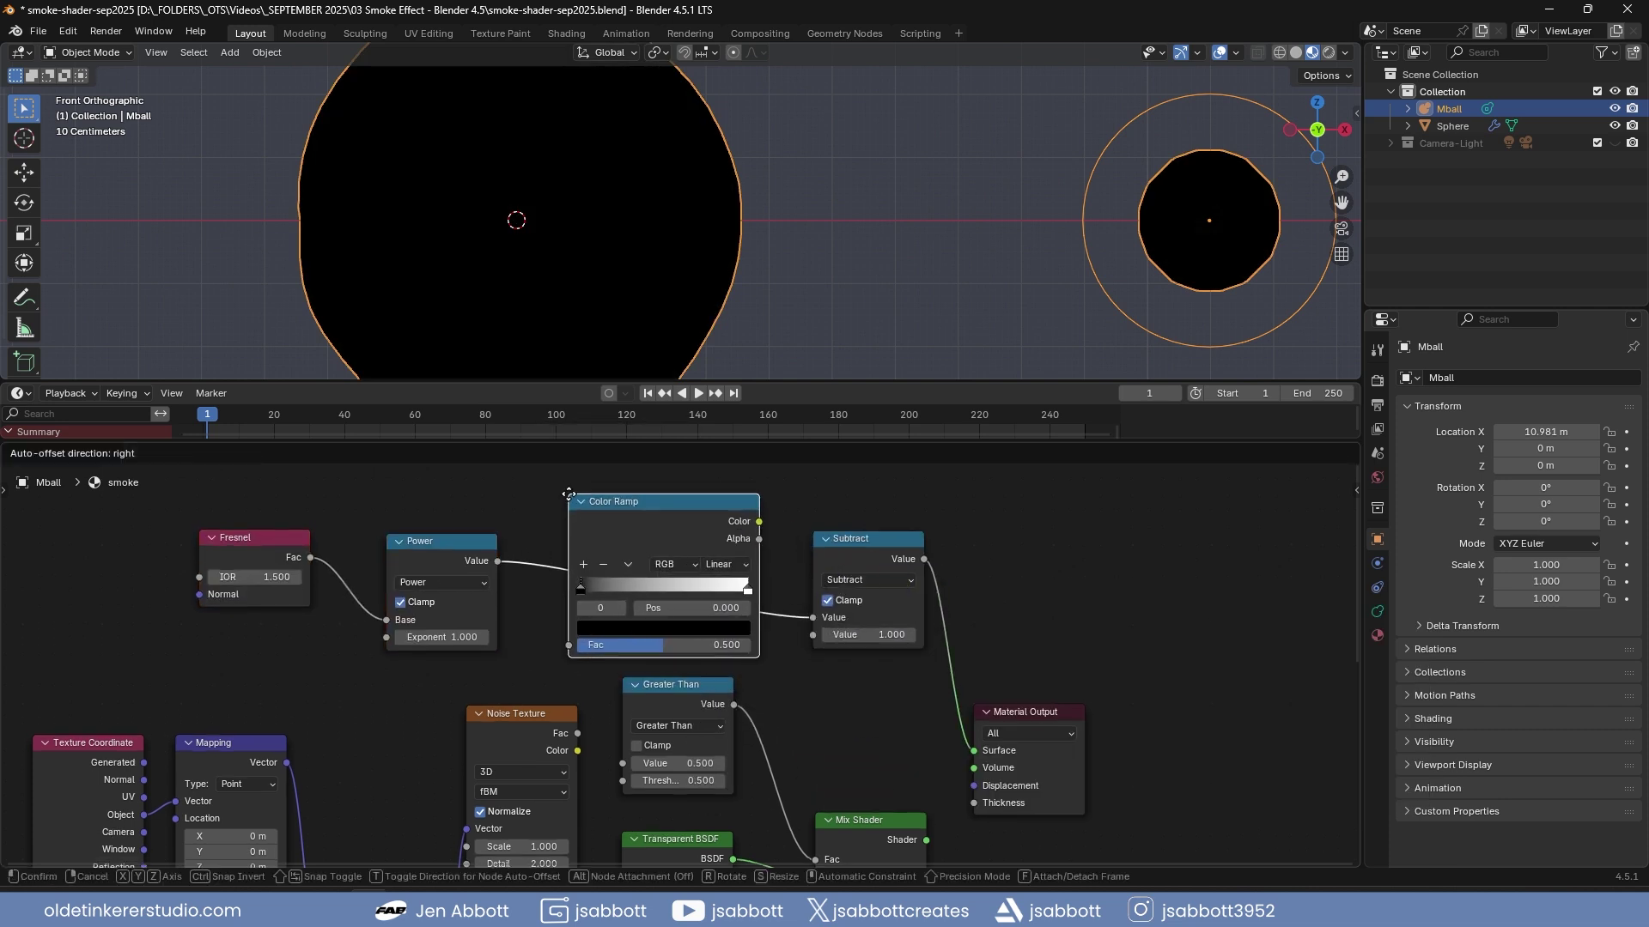
click(568, 504)
drag(658, 512, 656, 532)
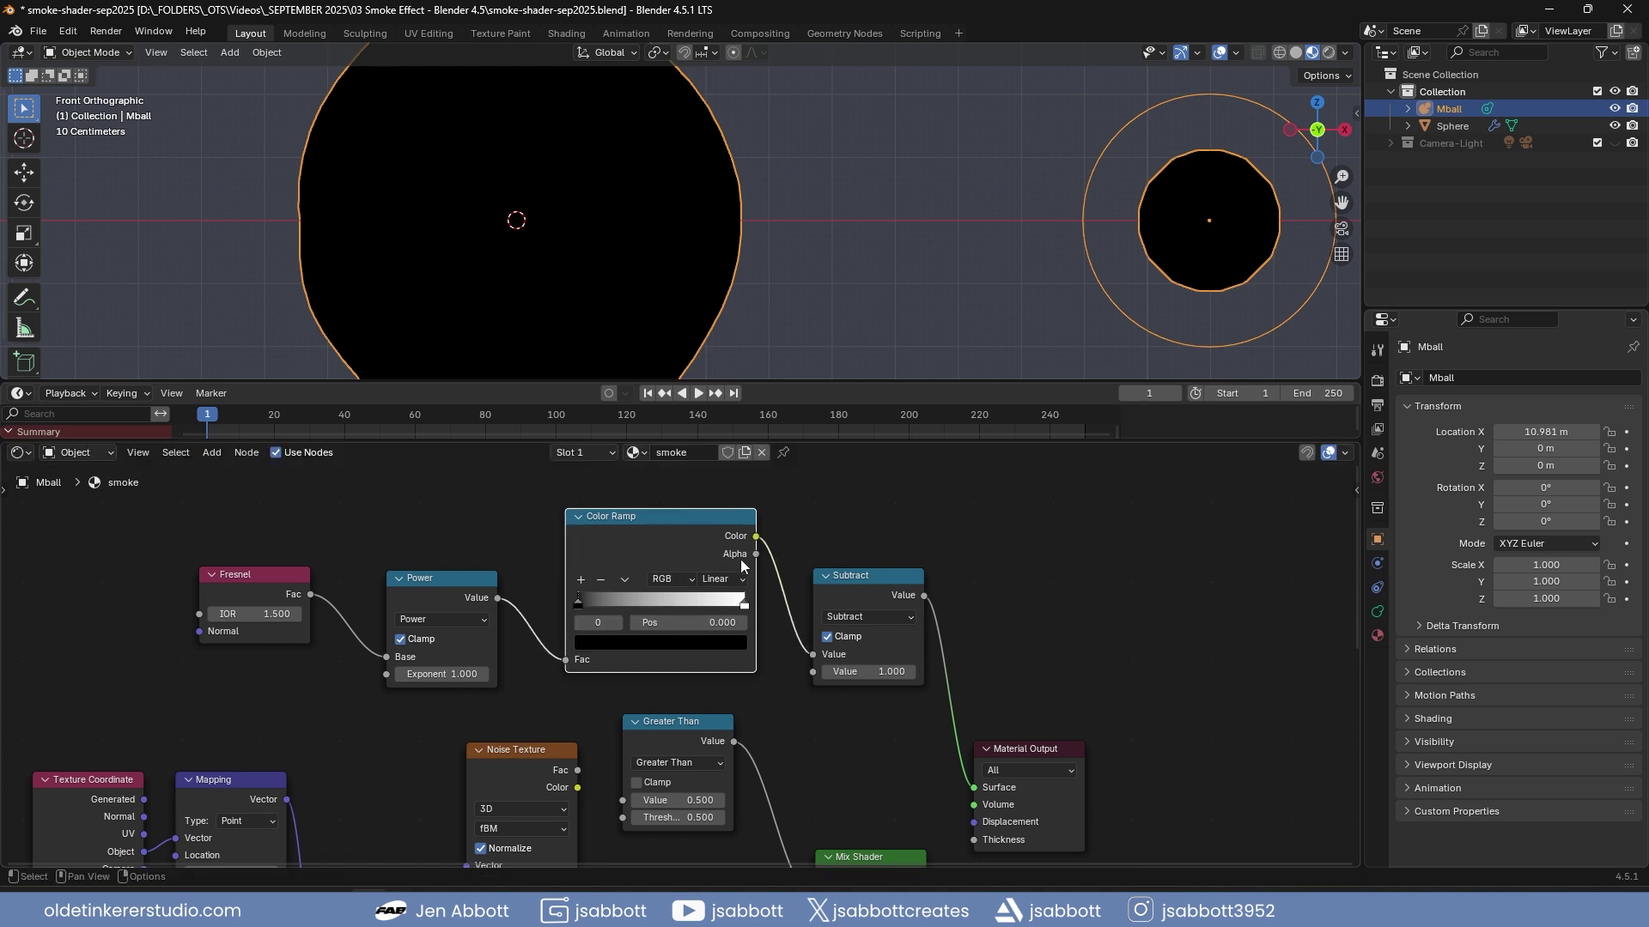
click(741, 581)
click(739, 672)
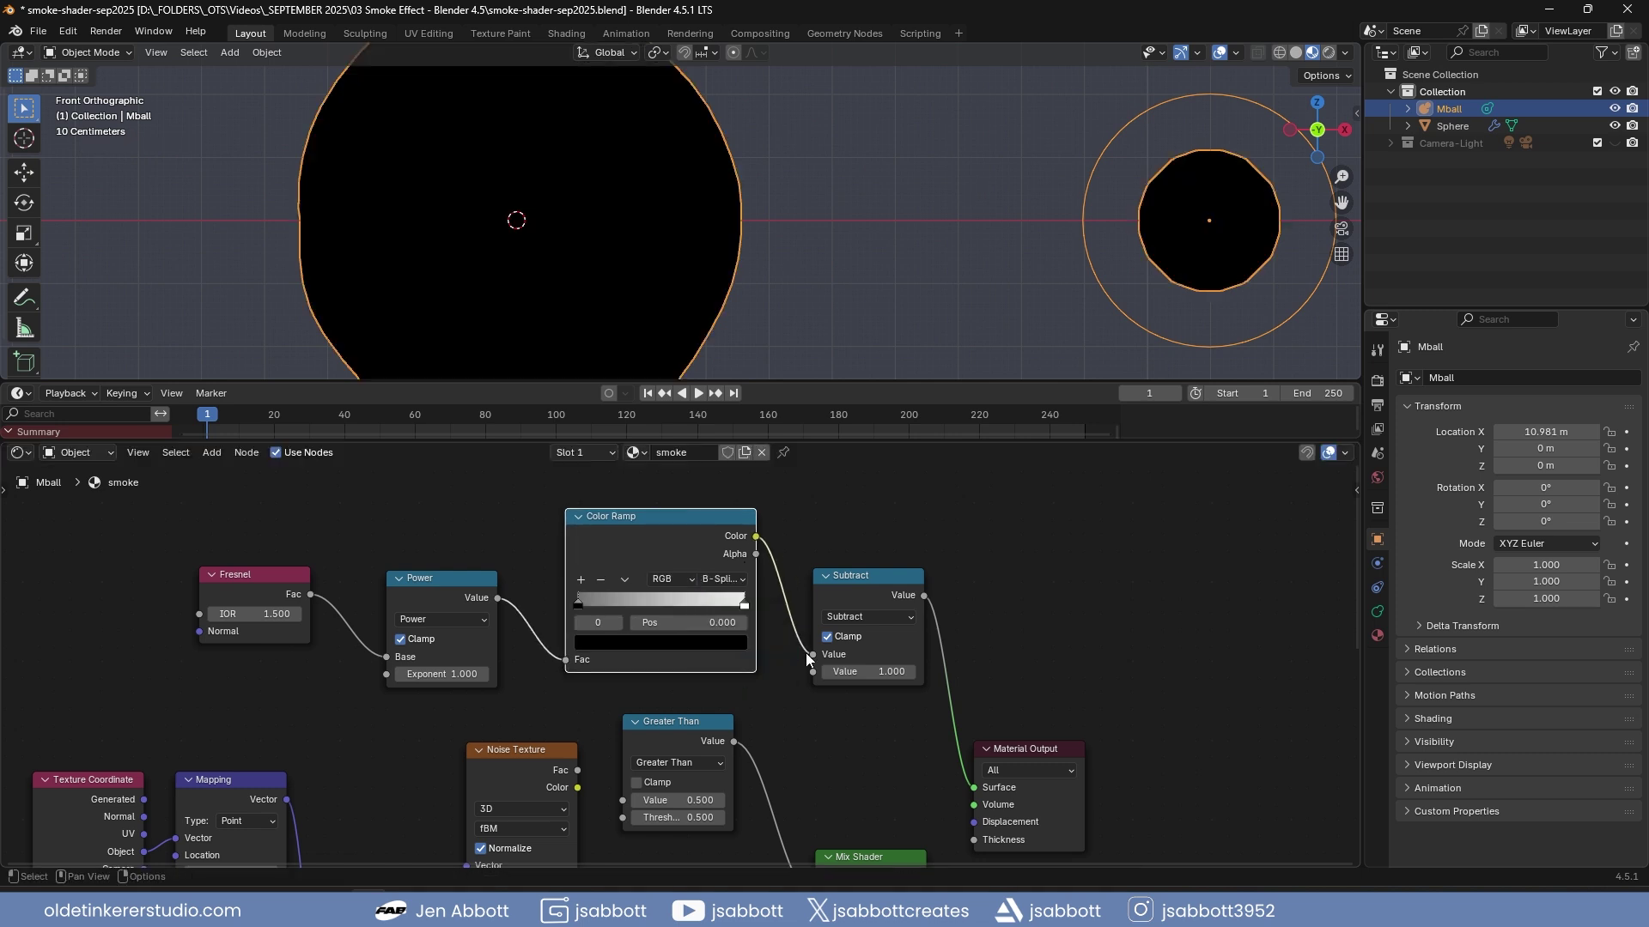
Link Power's value to Subtract's second input and slide the white stop to 0.418
drag(498, 598, 812, 672)
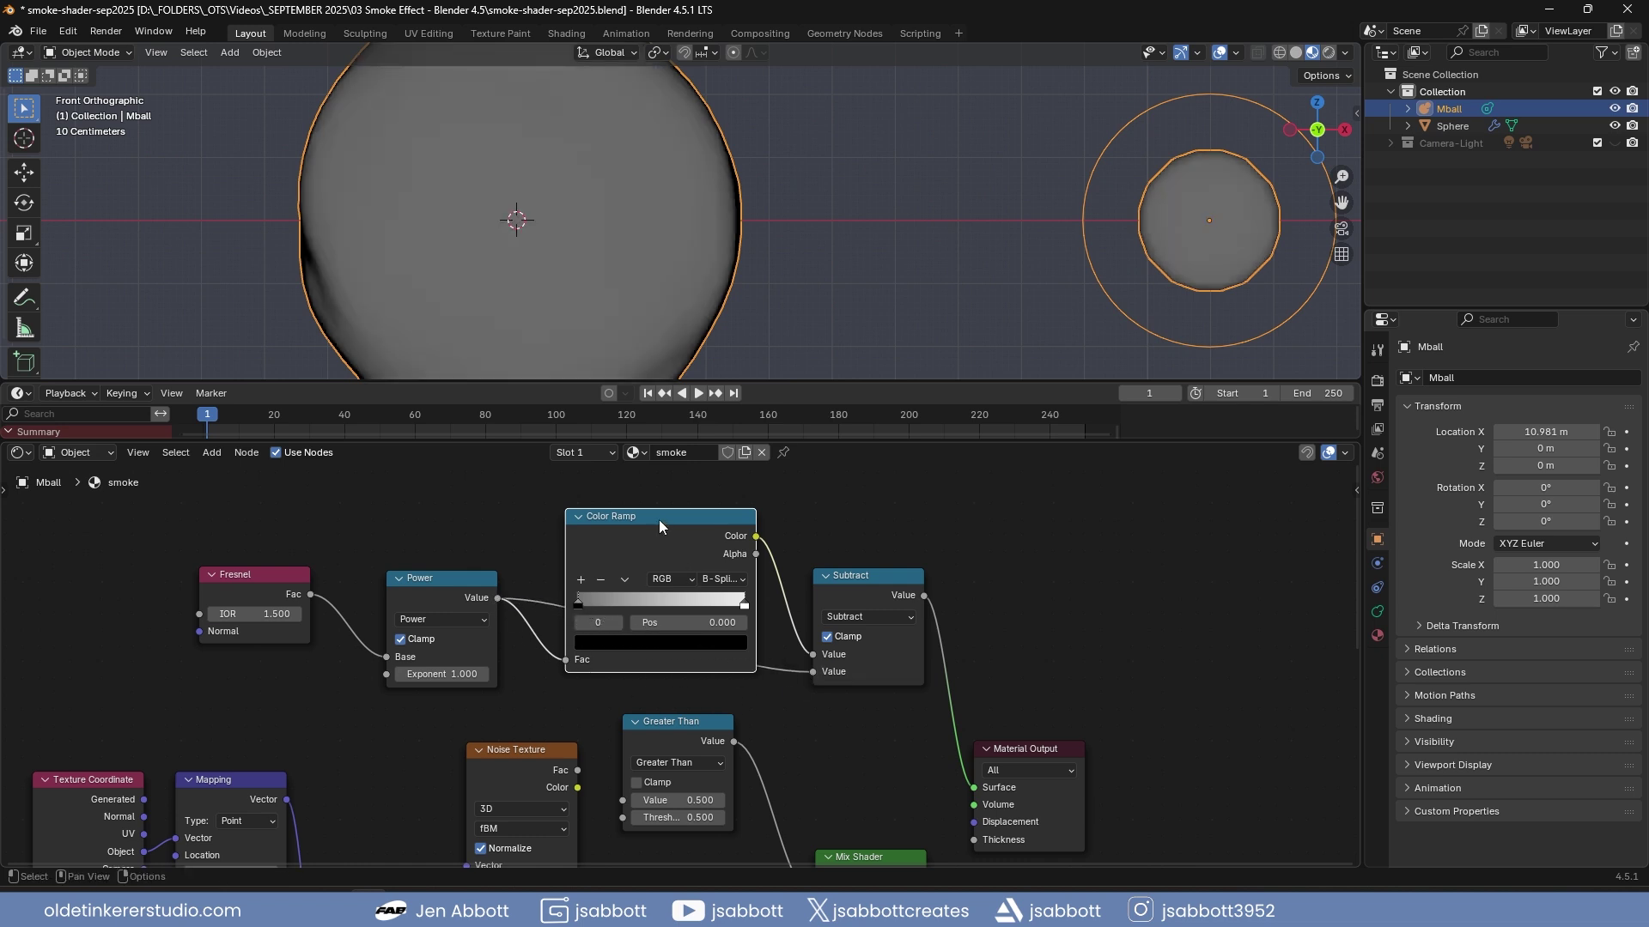
drag(658, 519, 671, 558)
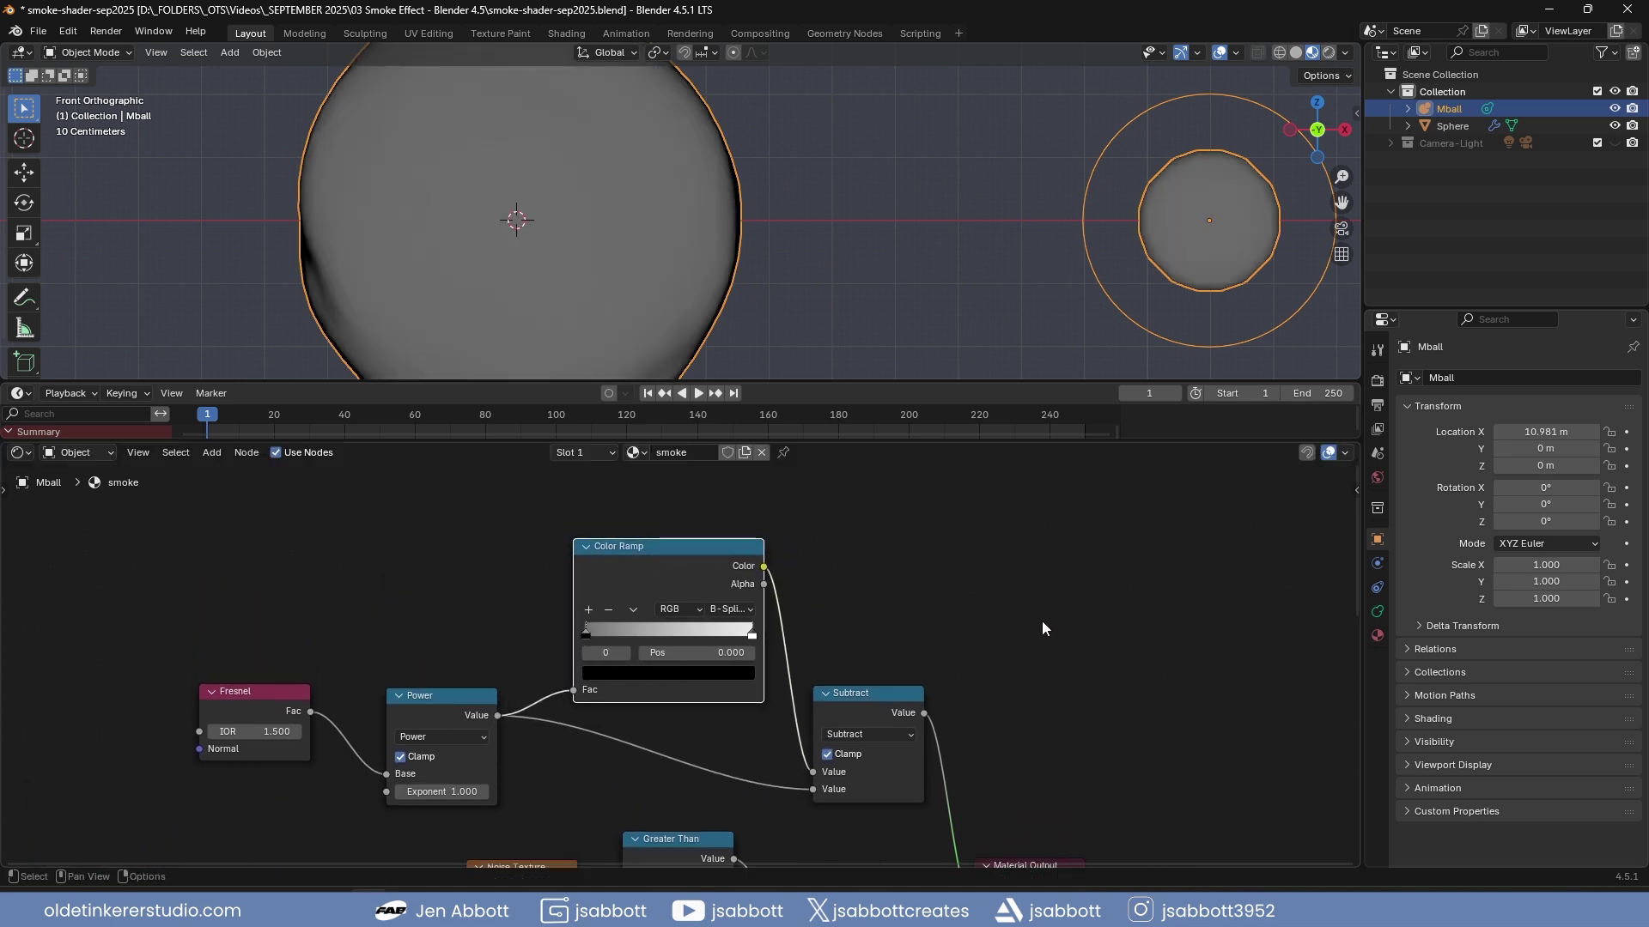
click(752, 637)
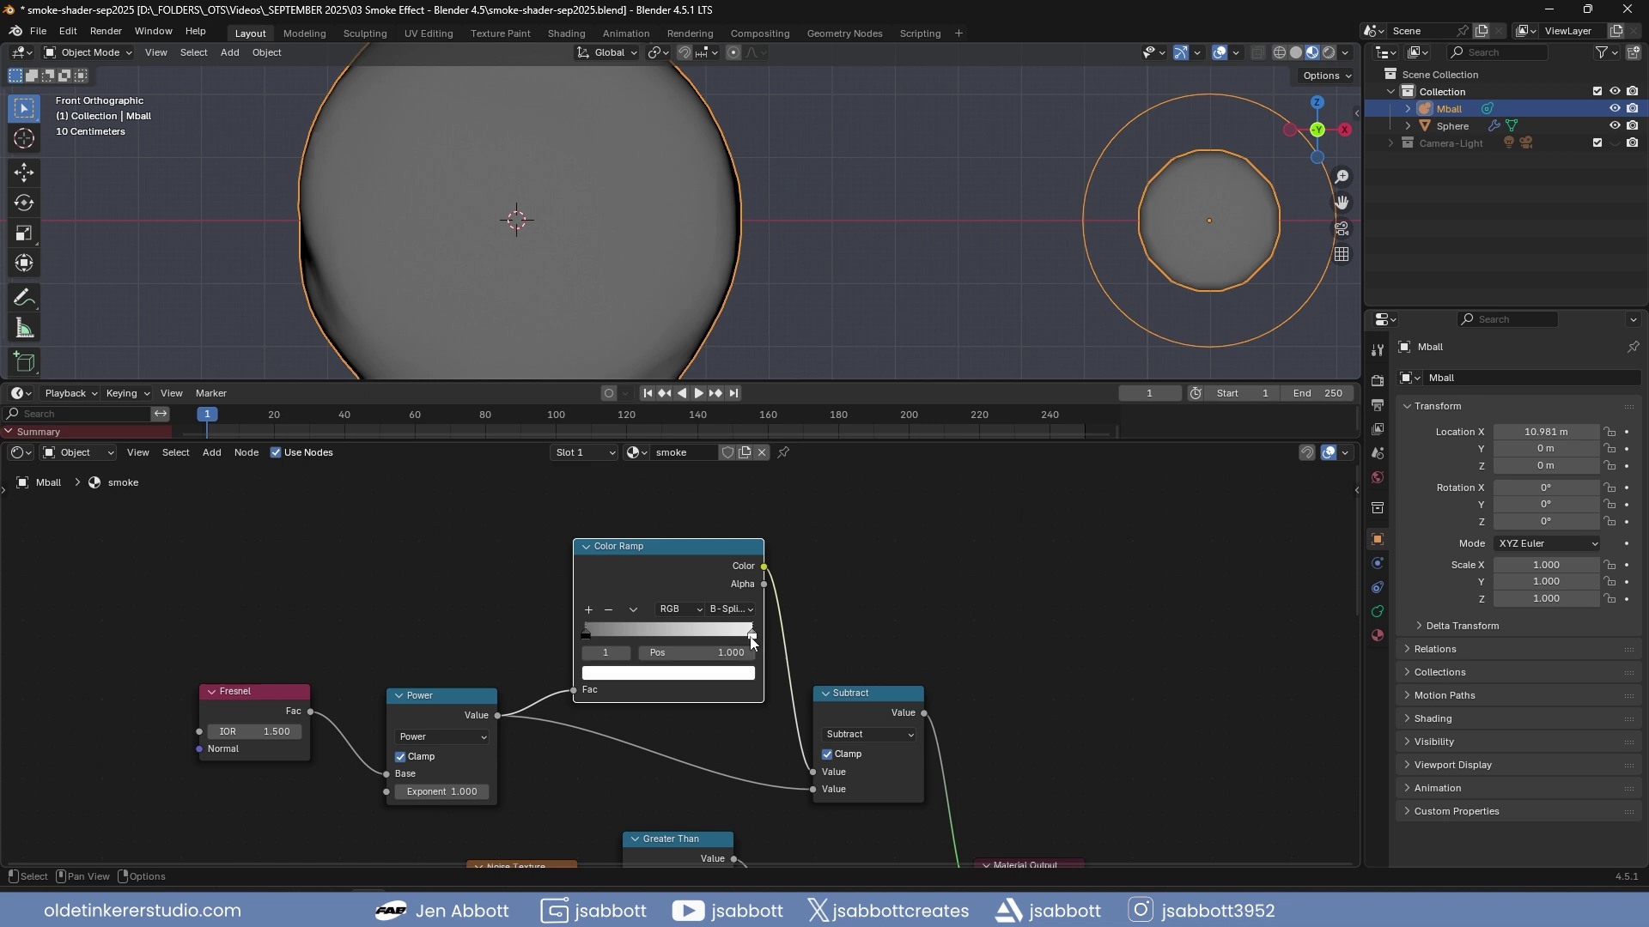
mouse_move(752, 640)
mouse_down()
mouse_move(631, 632)
mouse_move(659, 631)
mouse_up()
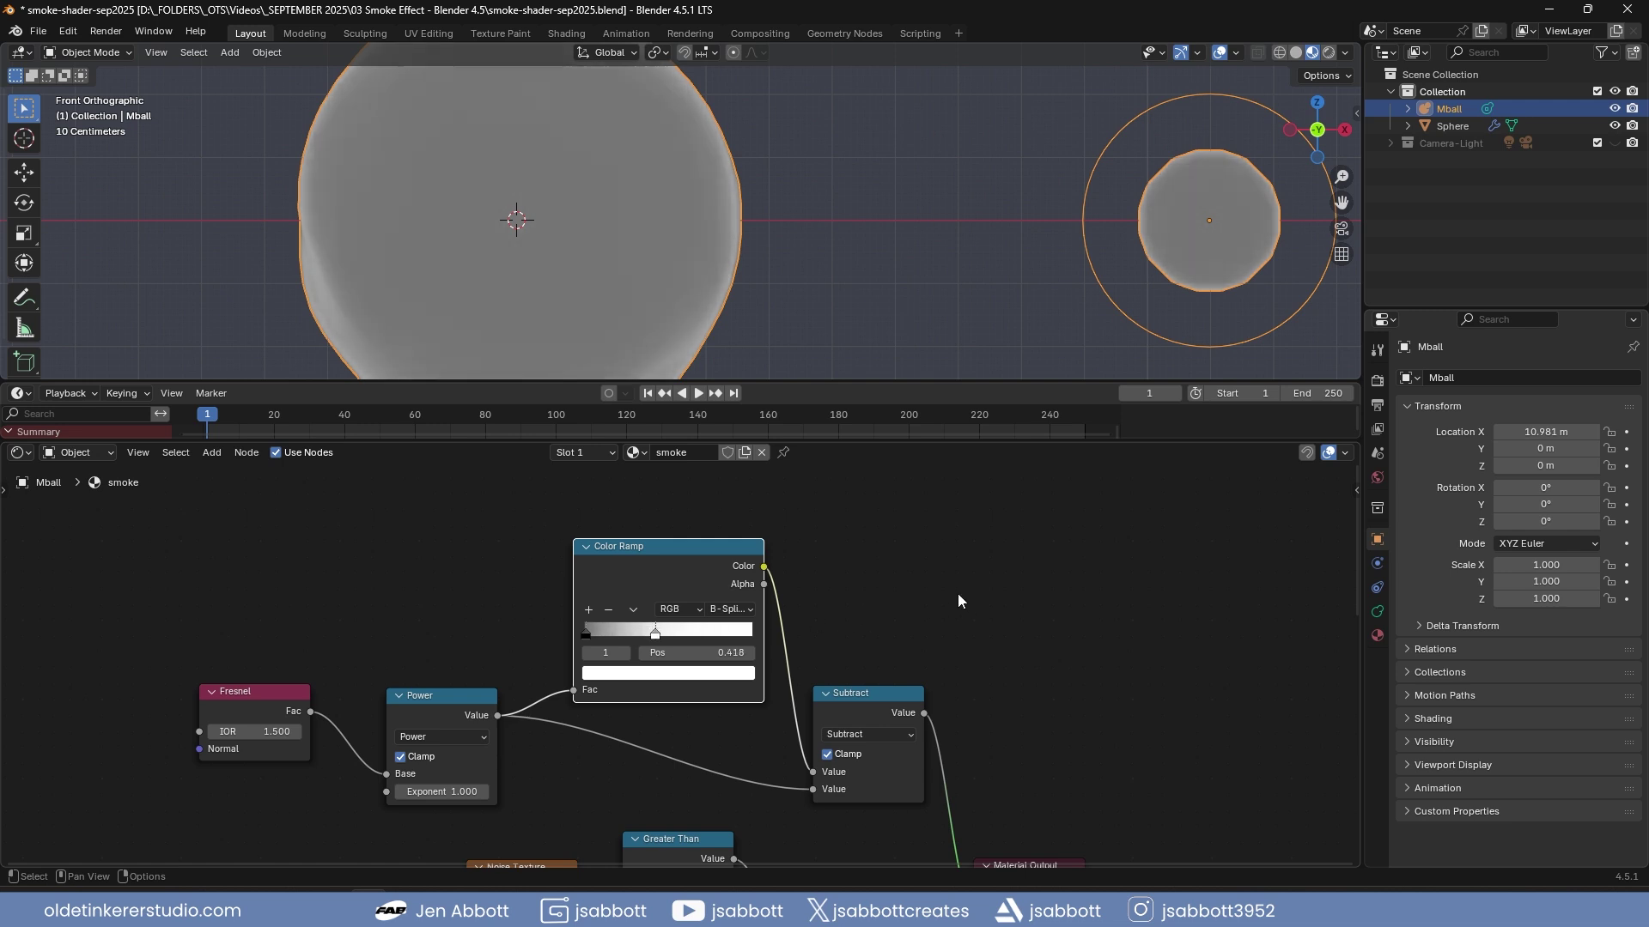
middle_drag(934, 584, 919, 700)
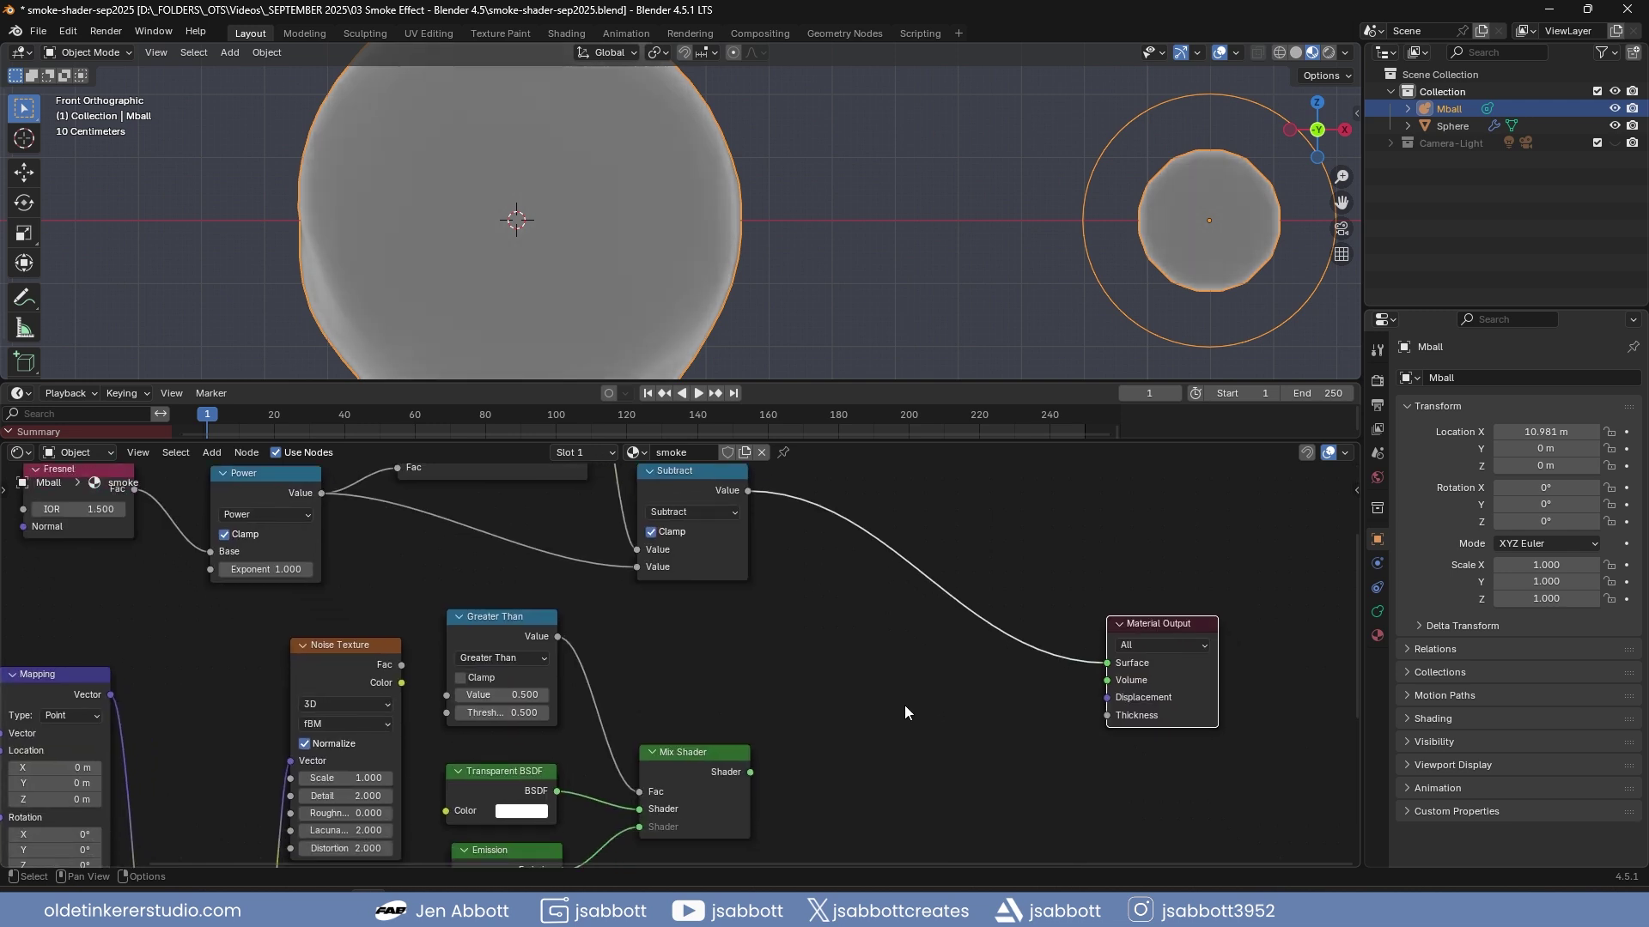
Add a Mix Color node and connect its Result to the Mix Shader factor
key(shift+a)
mouse_move(924, 693)
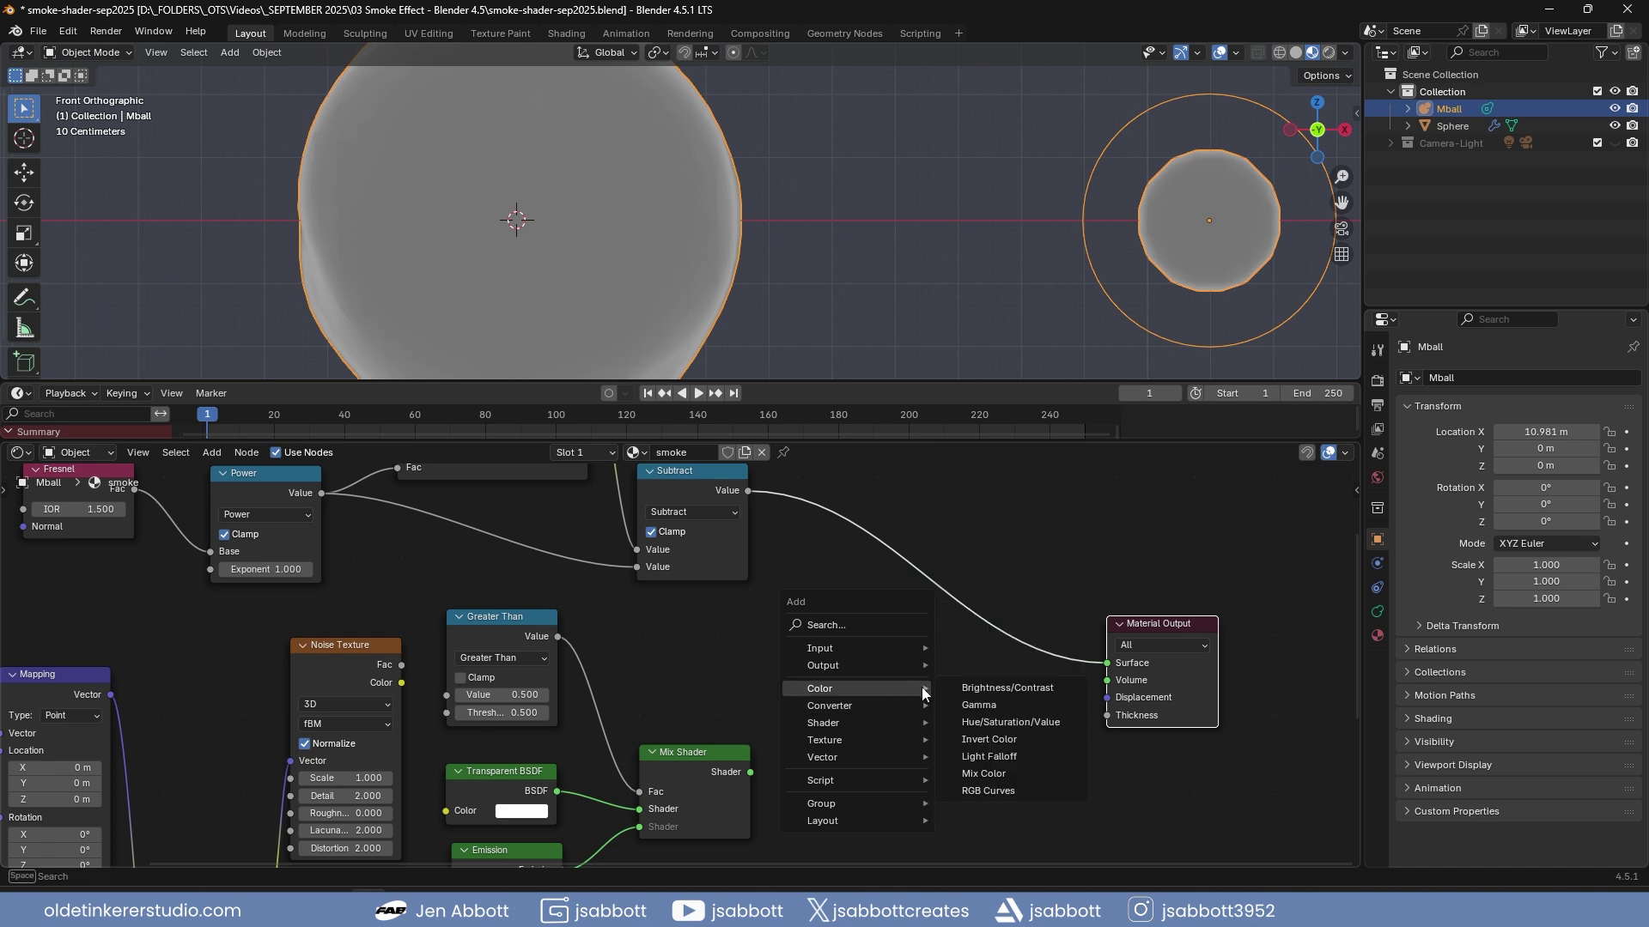
click(1007, 773)
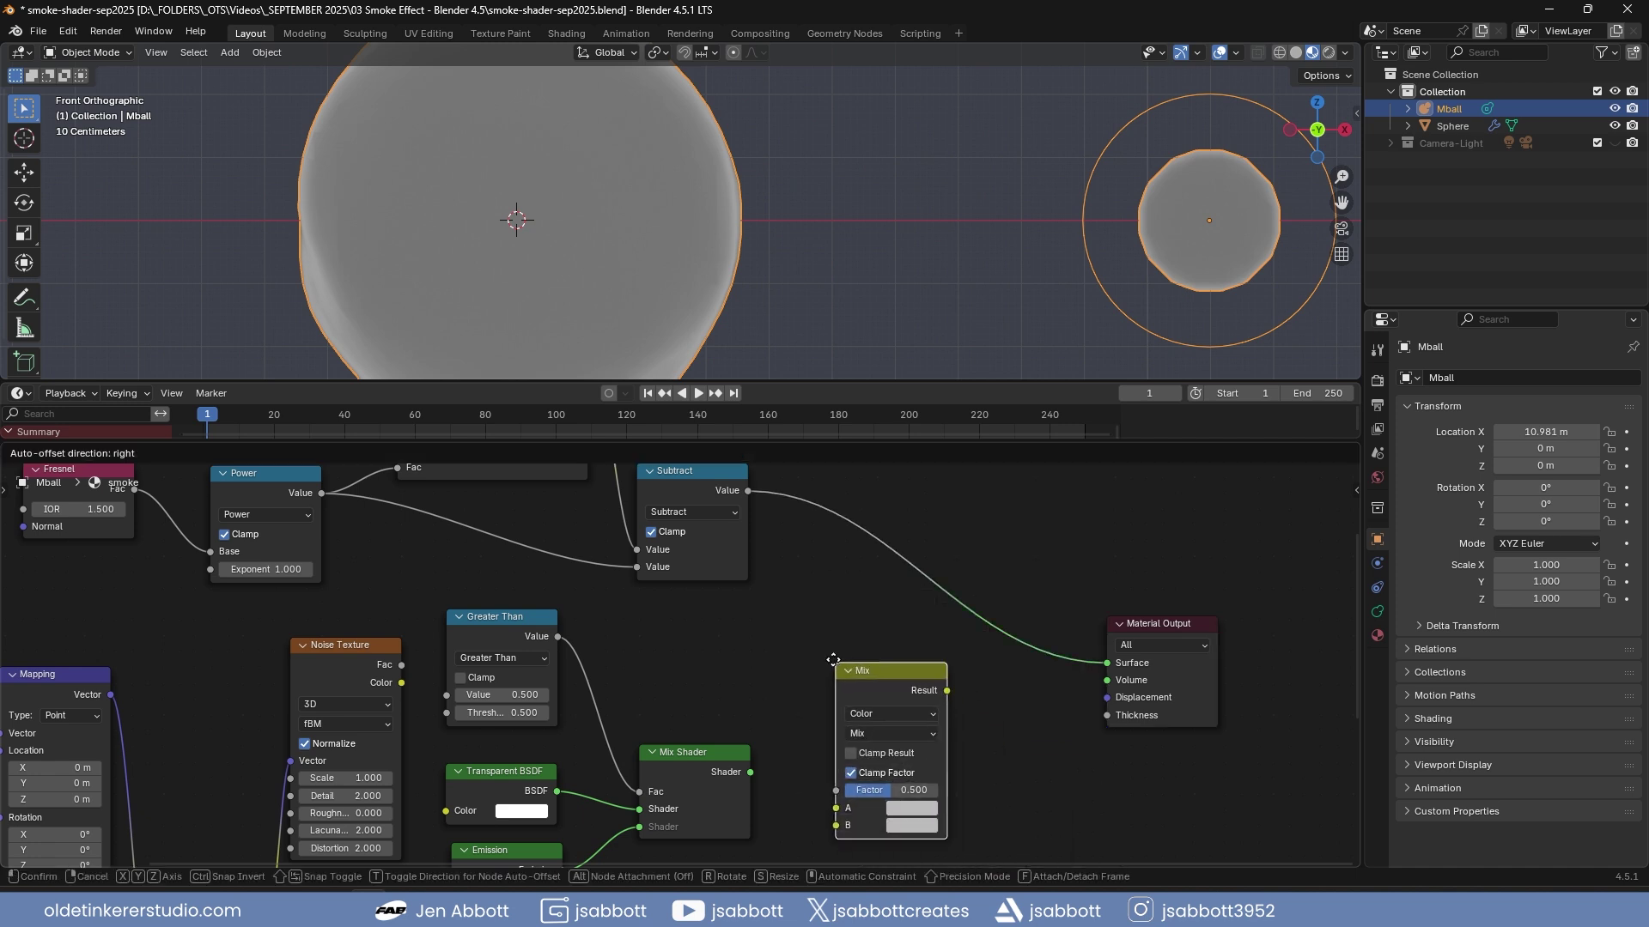
scroll(833, 659, down, 2)
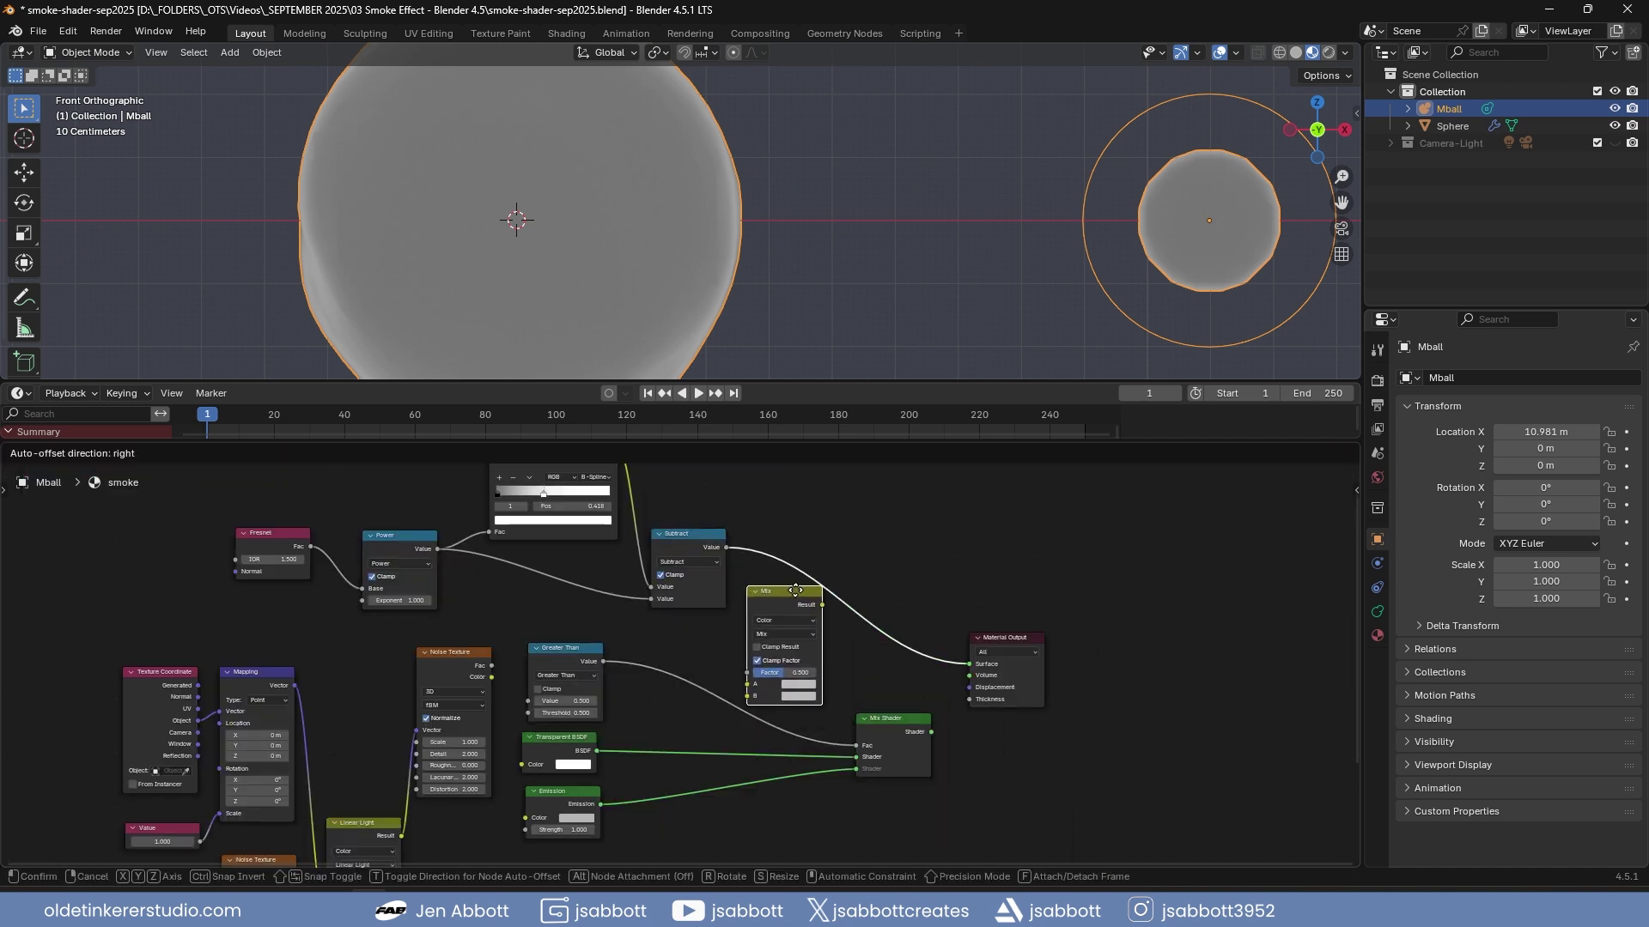
click(796, 591)
drag(822, 605, 841, 631)
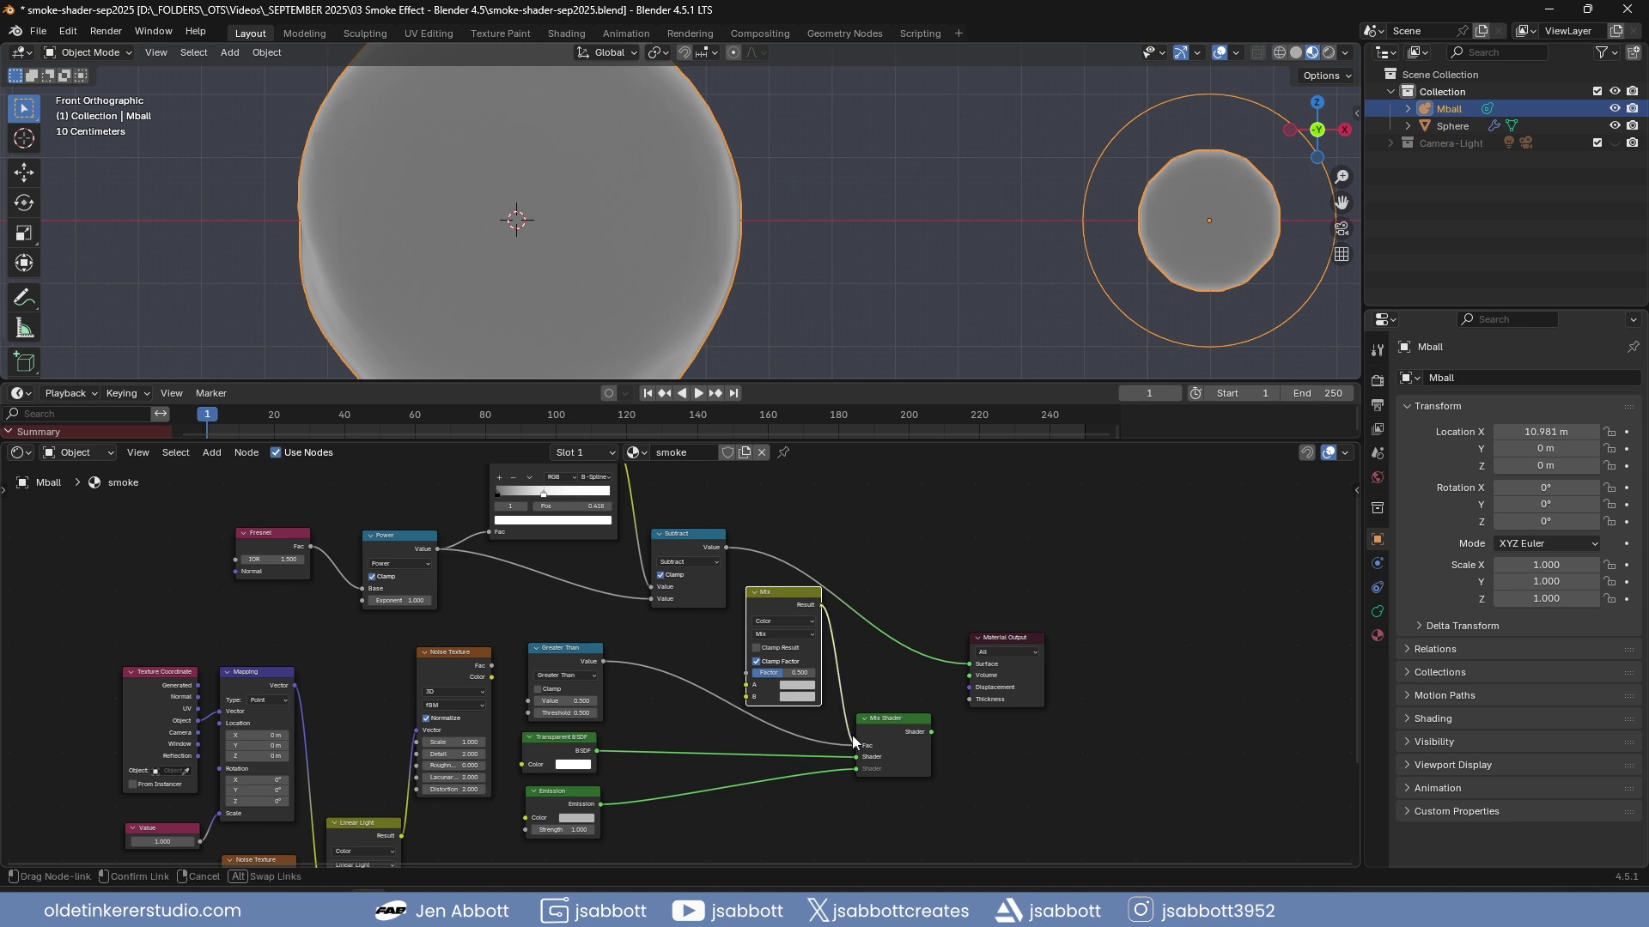
drag(852, 735, 856, 744)
Feed Subtract into Mix A, Greater Than into Mix B, and Mix Shader into Surface
scroll(862, 687, up, 2)
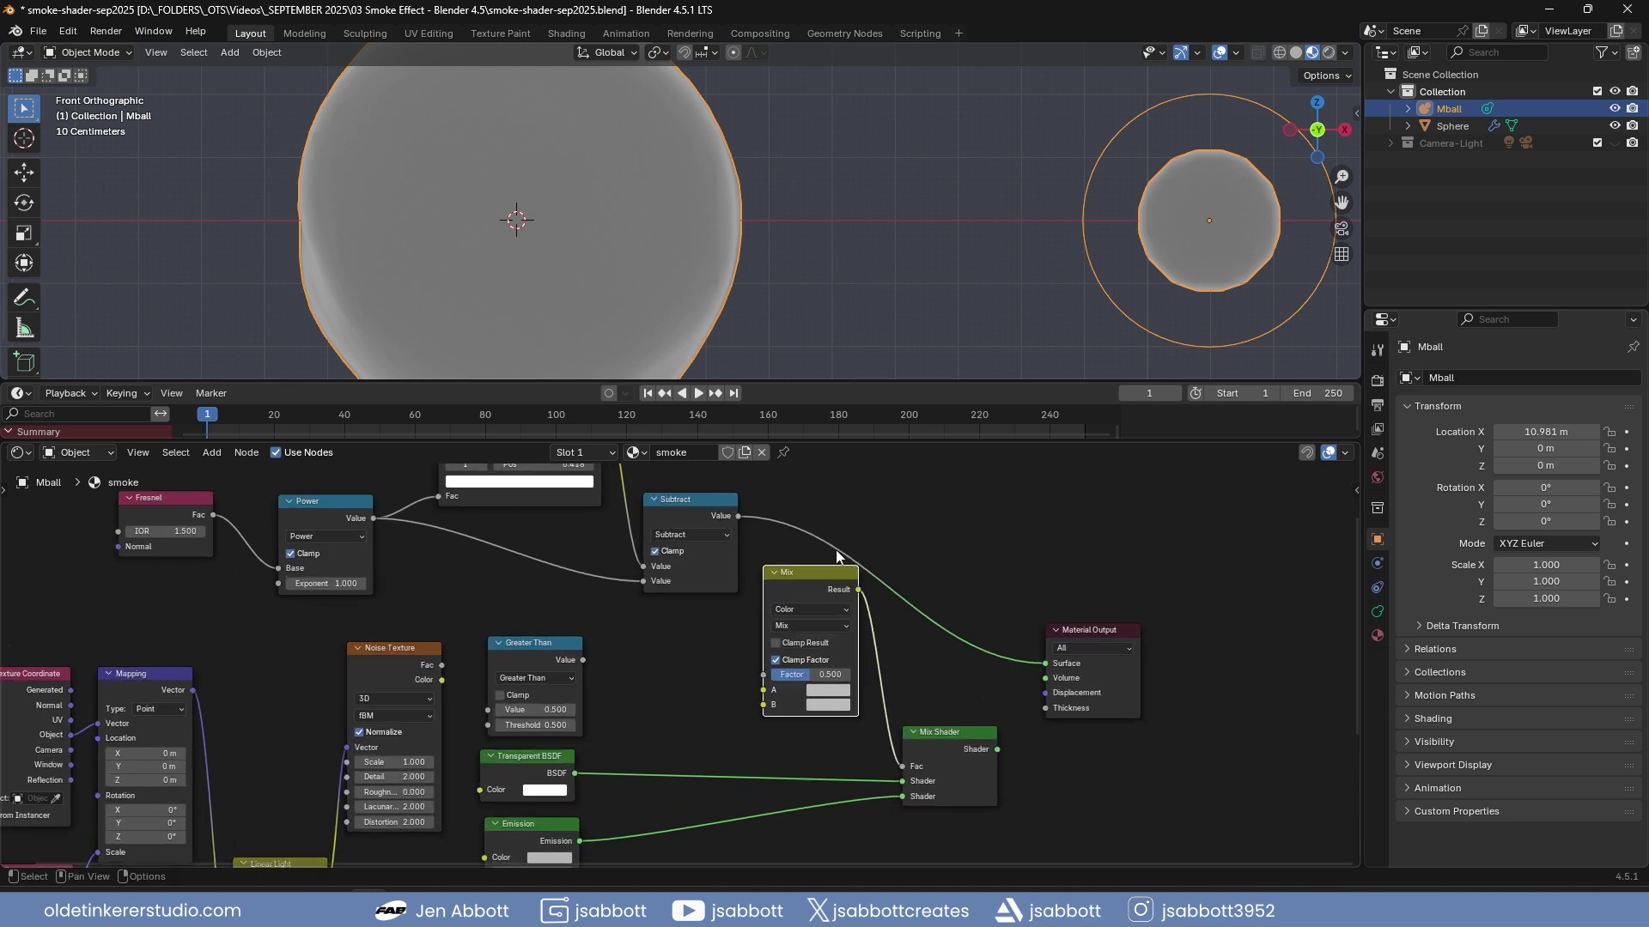
drag(738, 517, 759, 690)
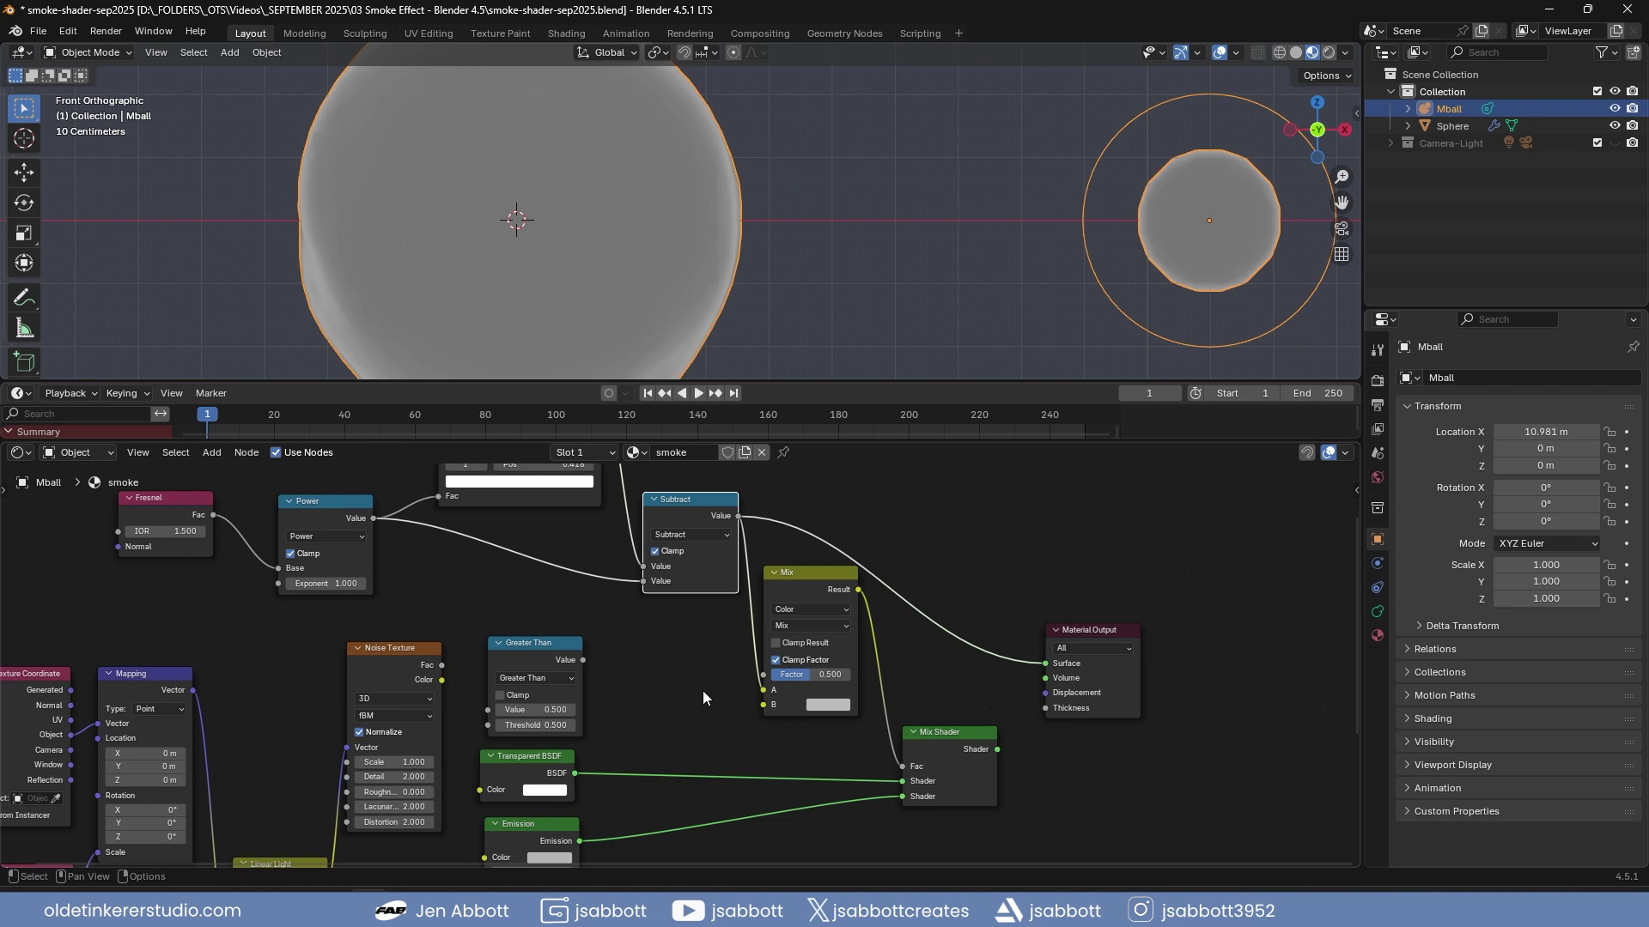
drag(582, 659, 765, 714)
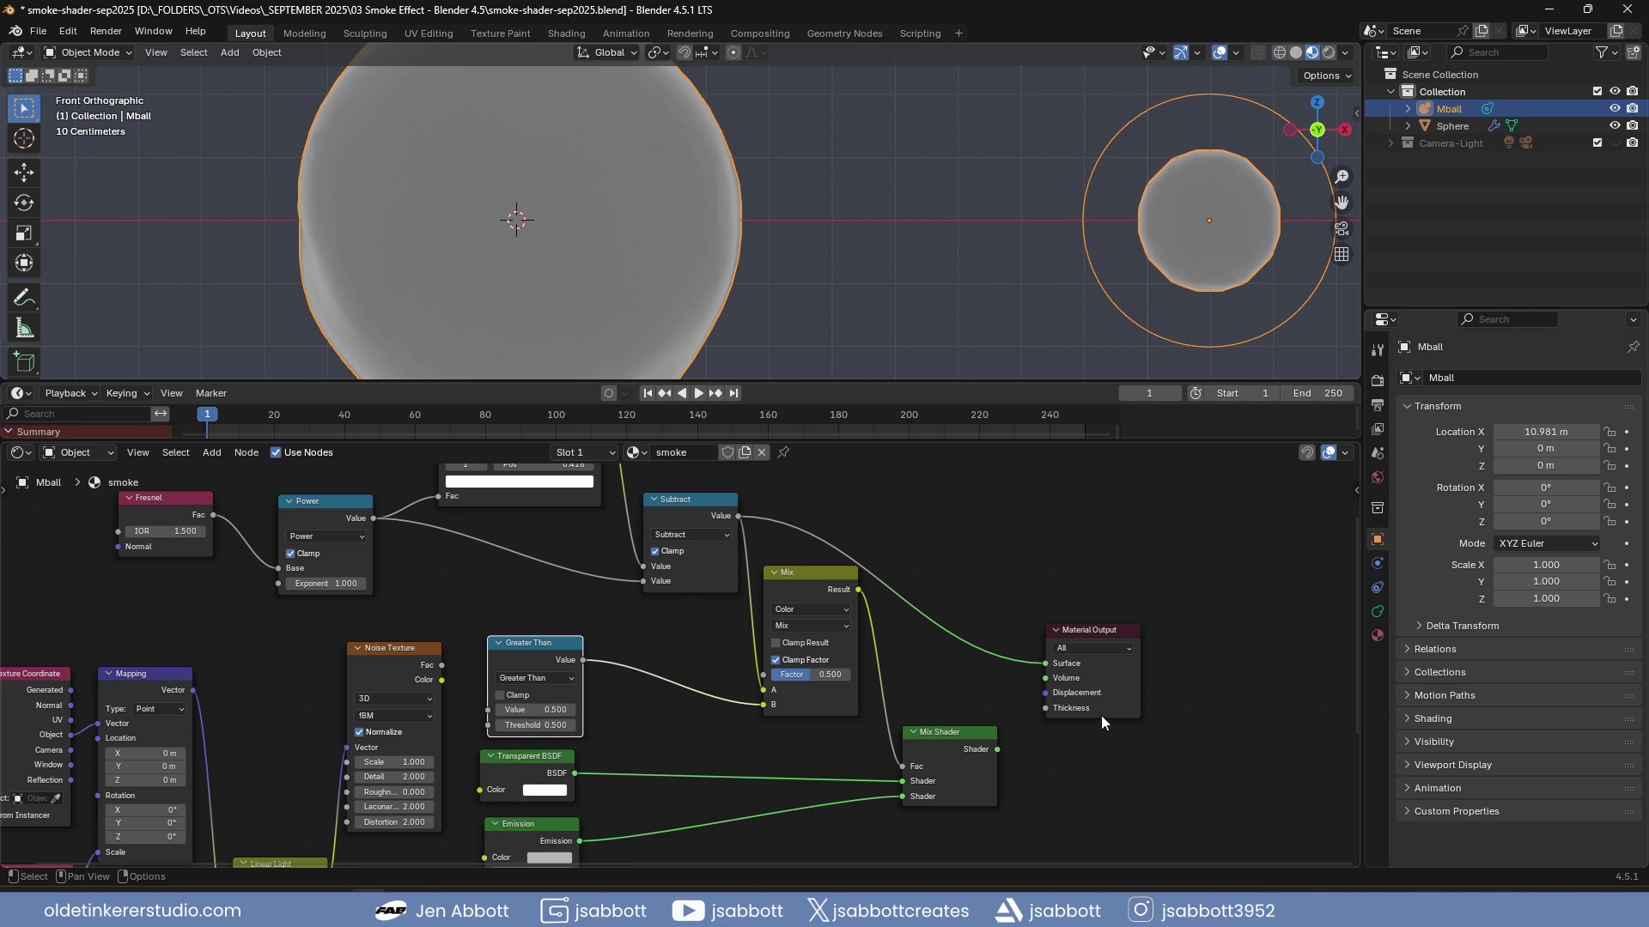
drag(996, 749, 1044, 662)
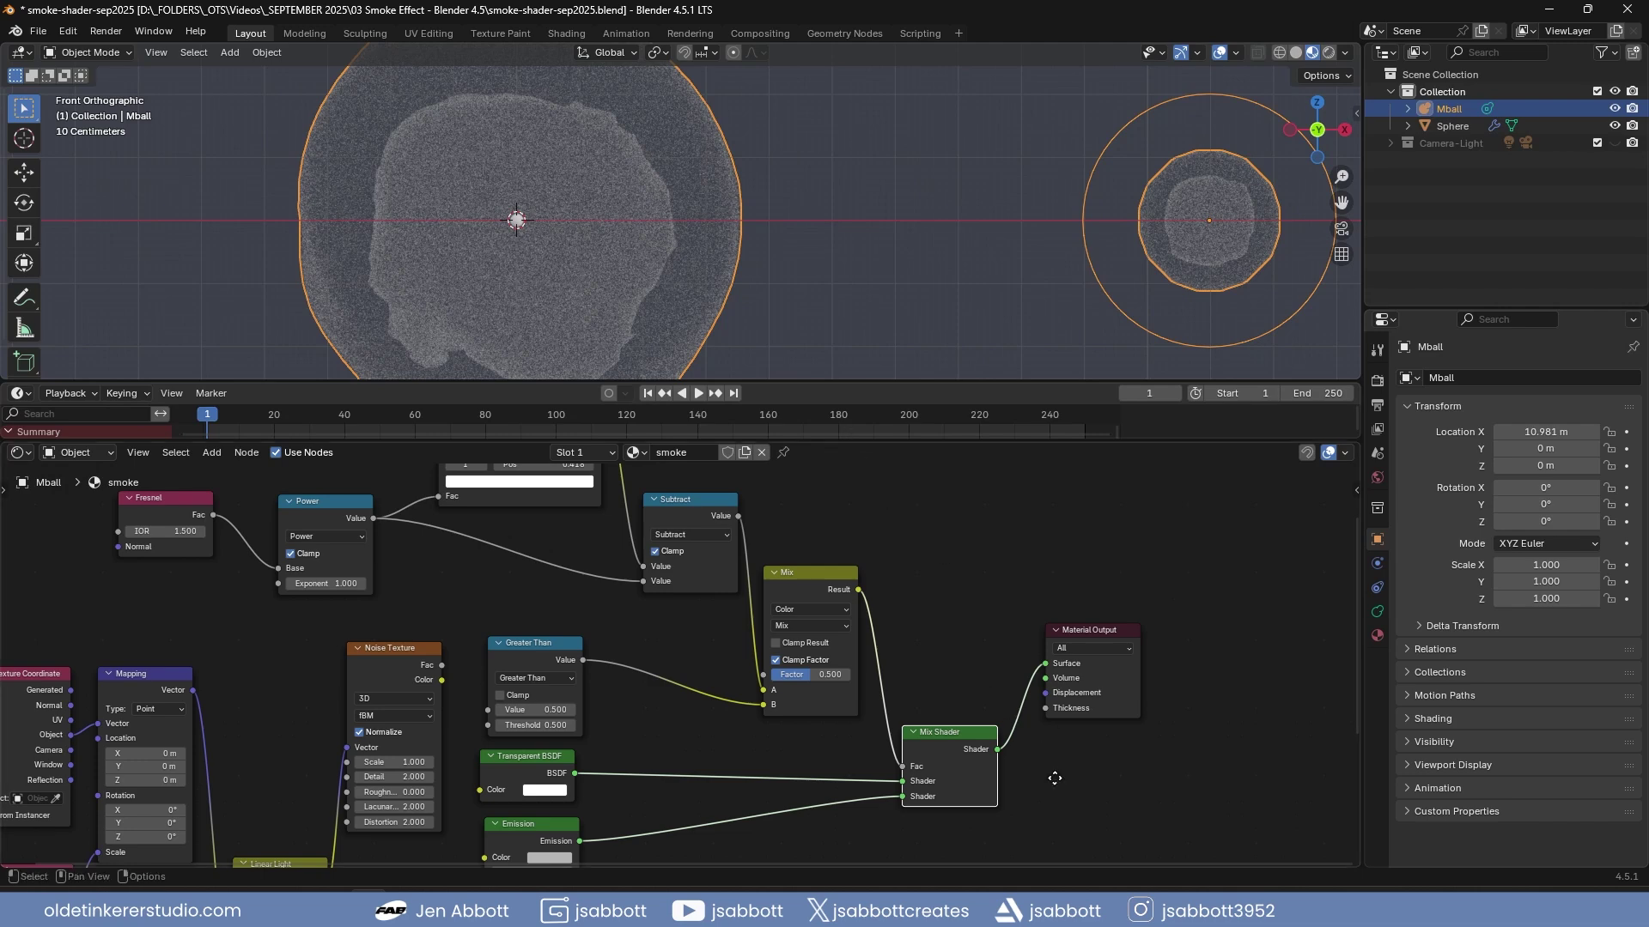
Set the Mix factor to 0.283 and preview the smoke from a perspective view
middle_drag(1054, 778, 900, 774)
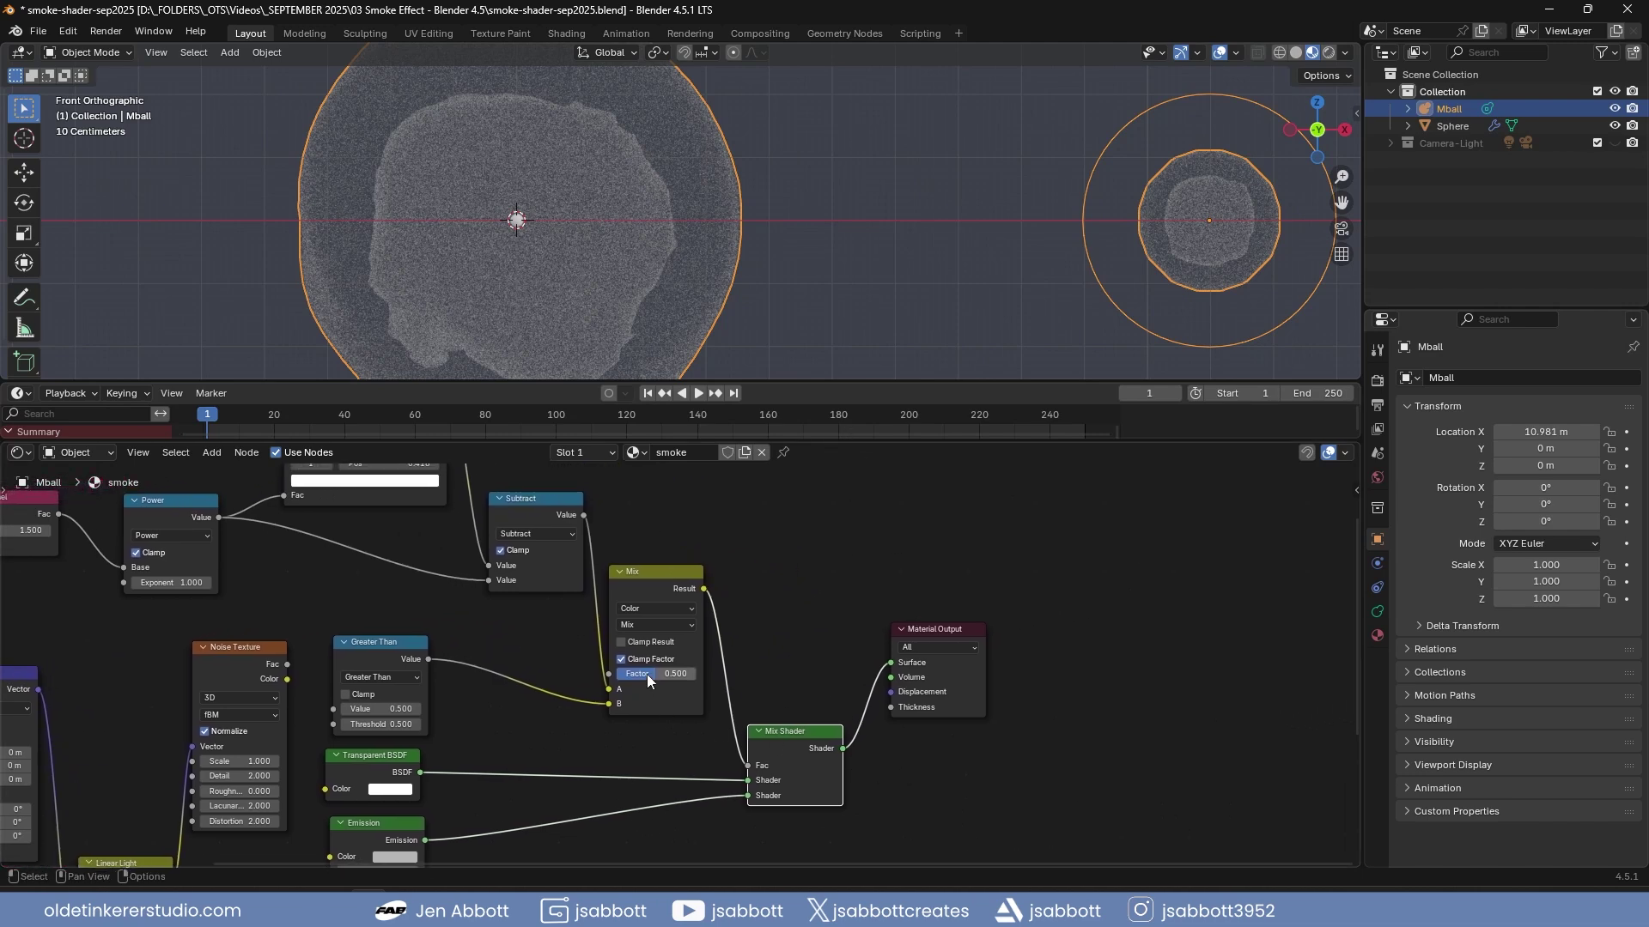
mouse_move(652, 672)
mouse_down()
mouse_move(683, 671)
mouse_move(637, 672)
mouse_up()
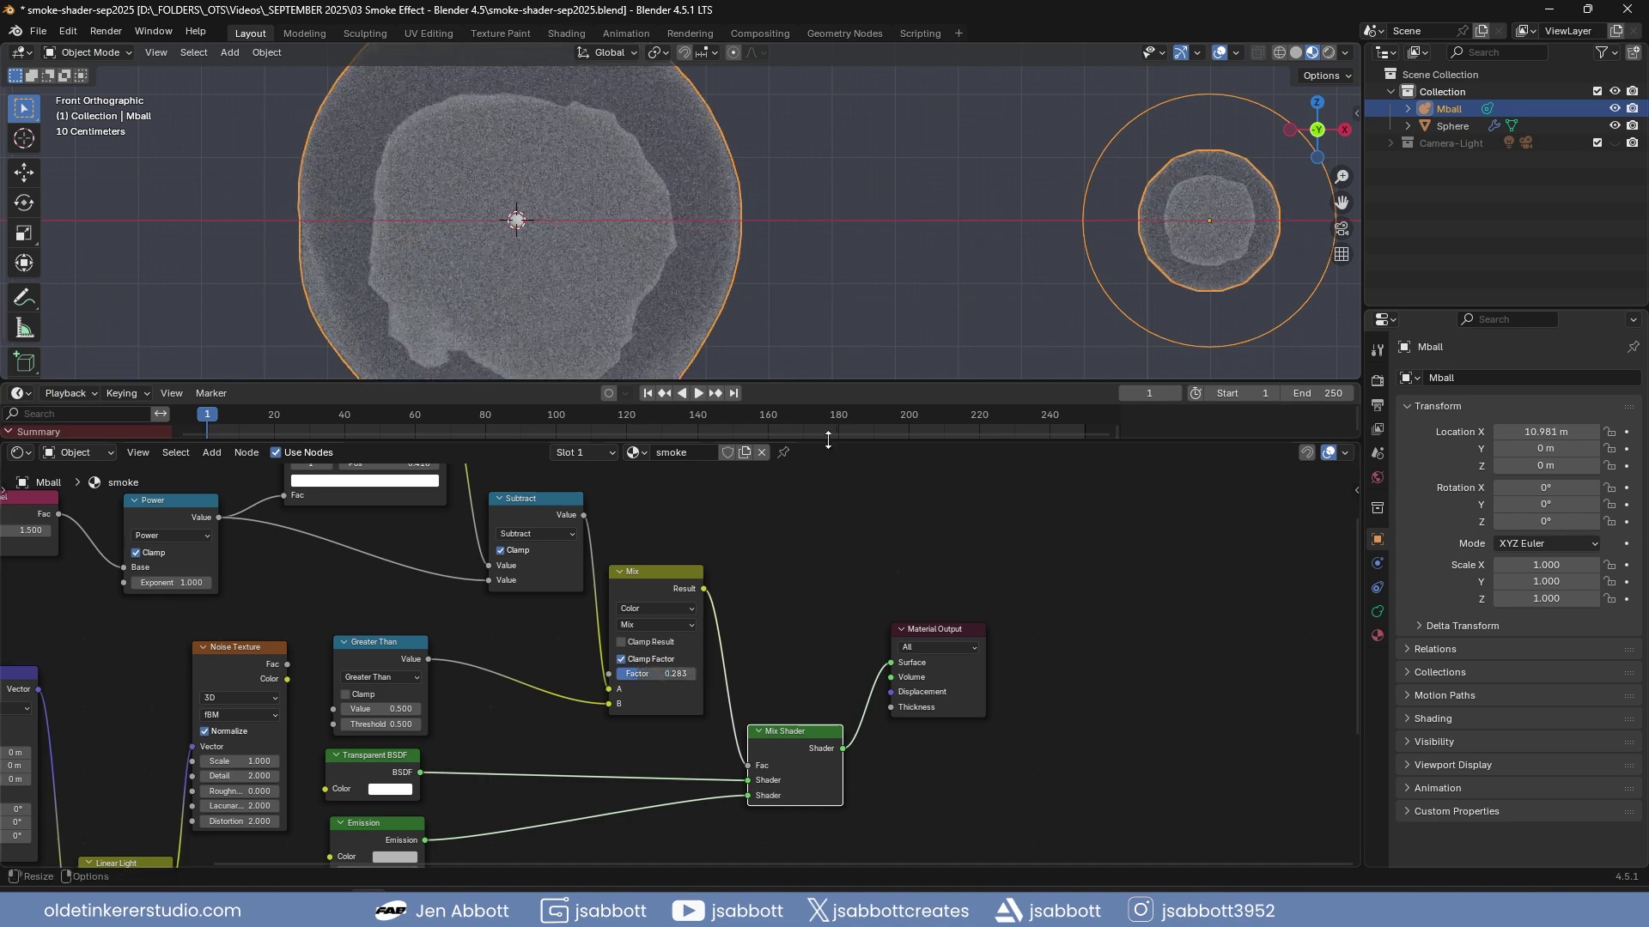
middle_drag(823, 278, 822, 239)
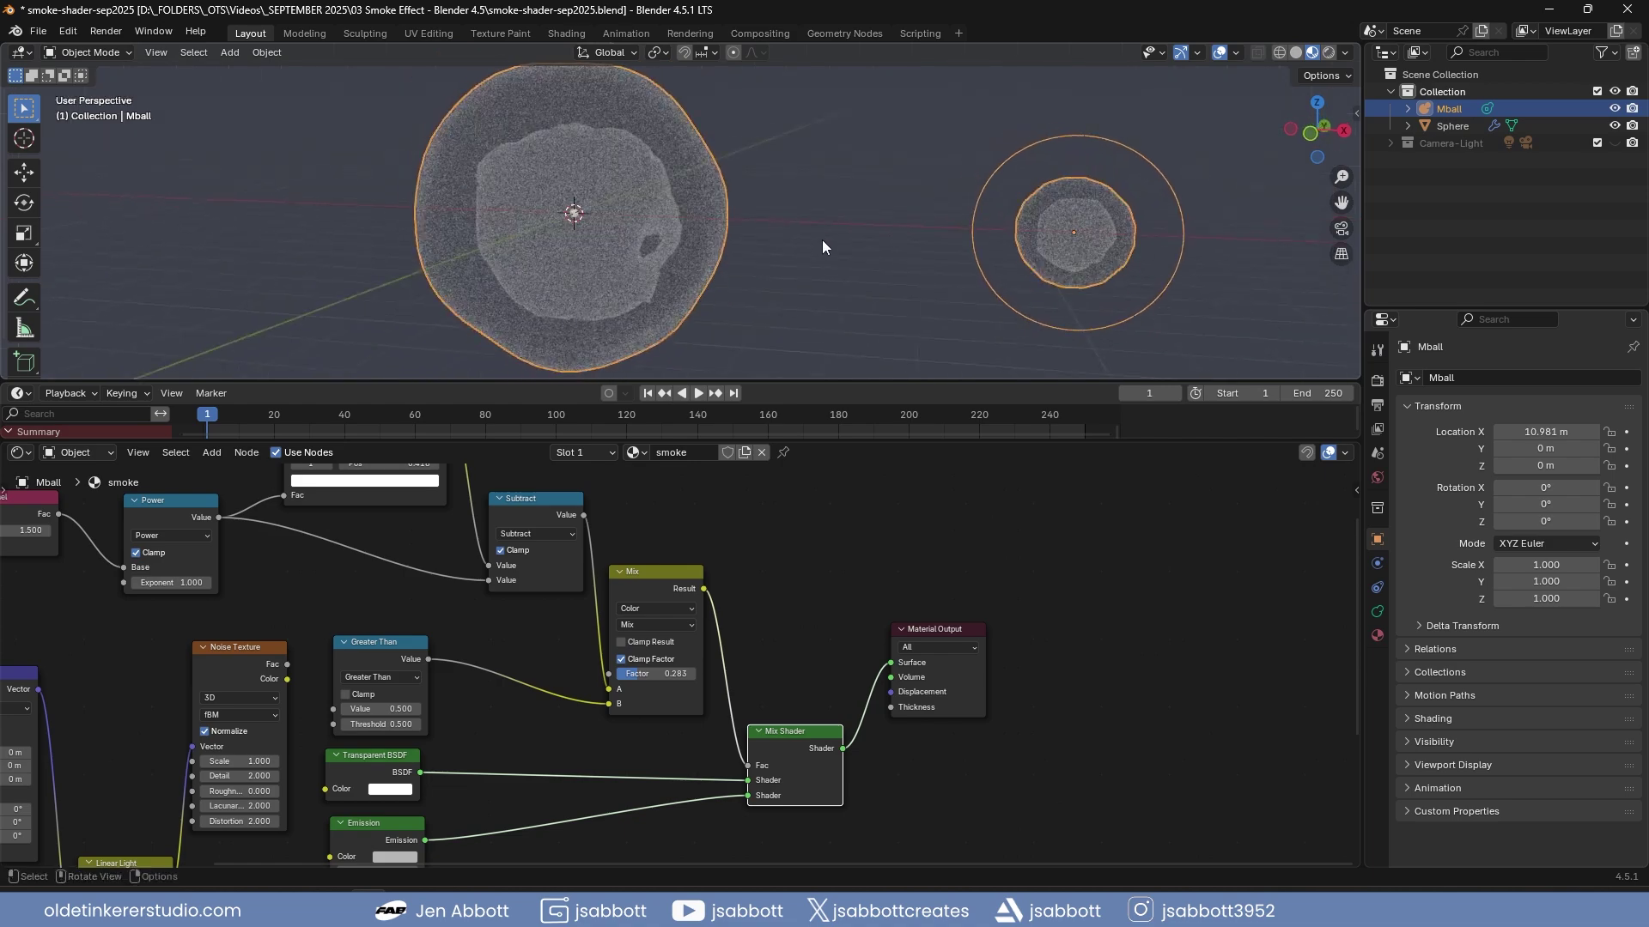
click(697, 392)
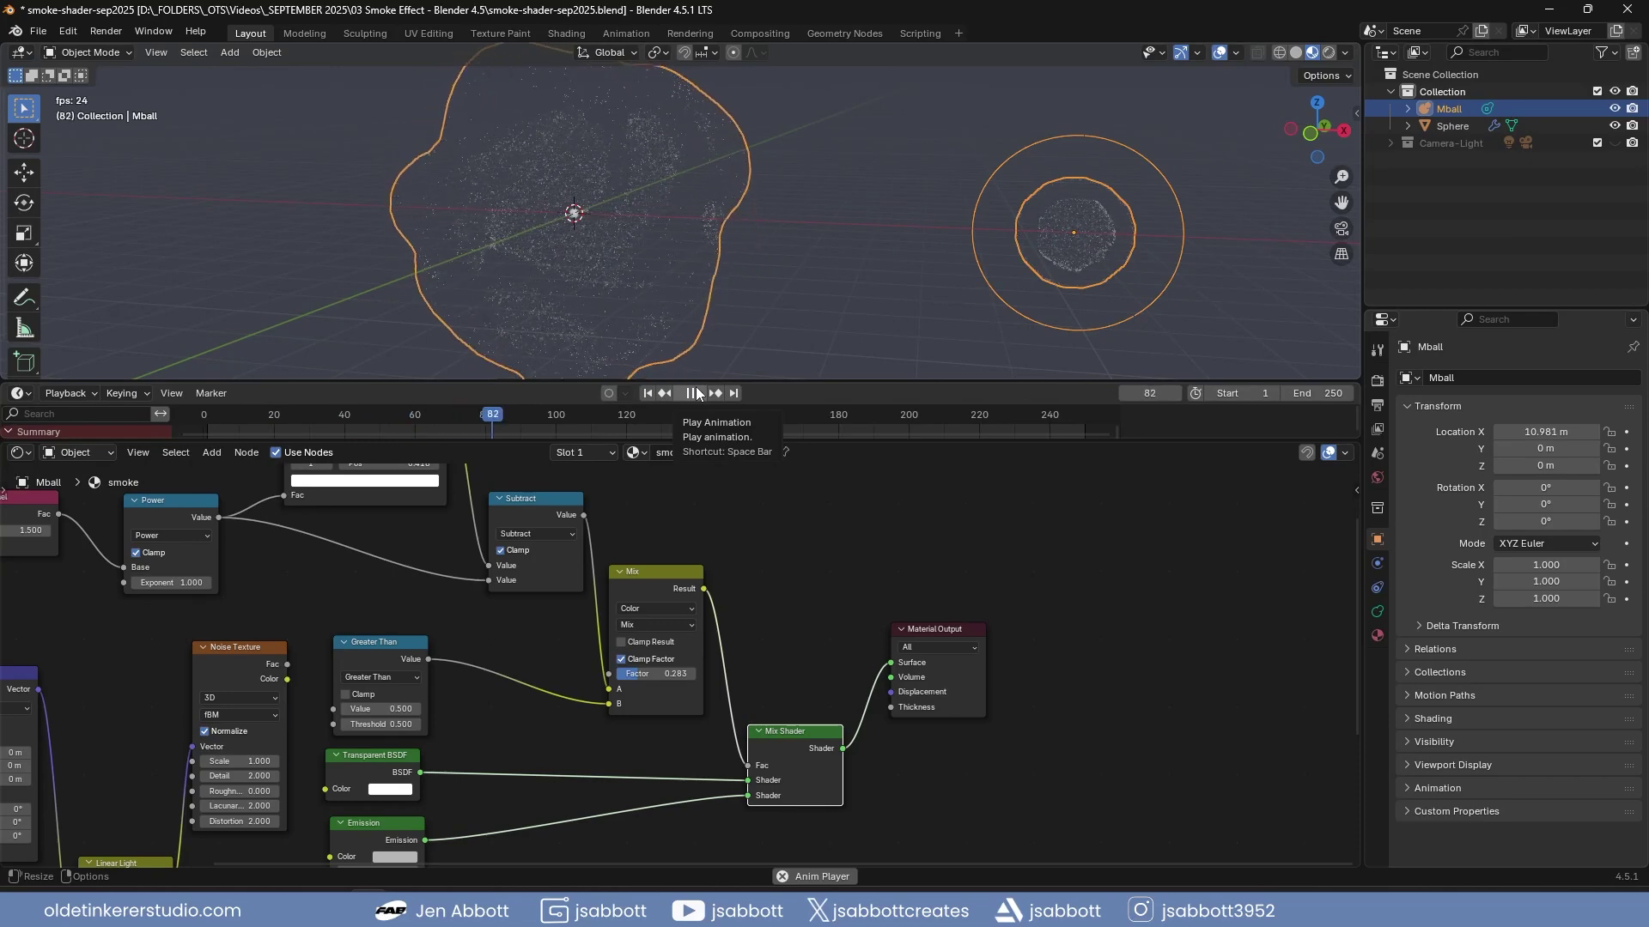
click(696, 393)
Lower the Power exponent to 0.100, replay the animation, and rewind to frame 1
middle_drag(689, 496, 897, 527)
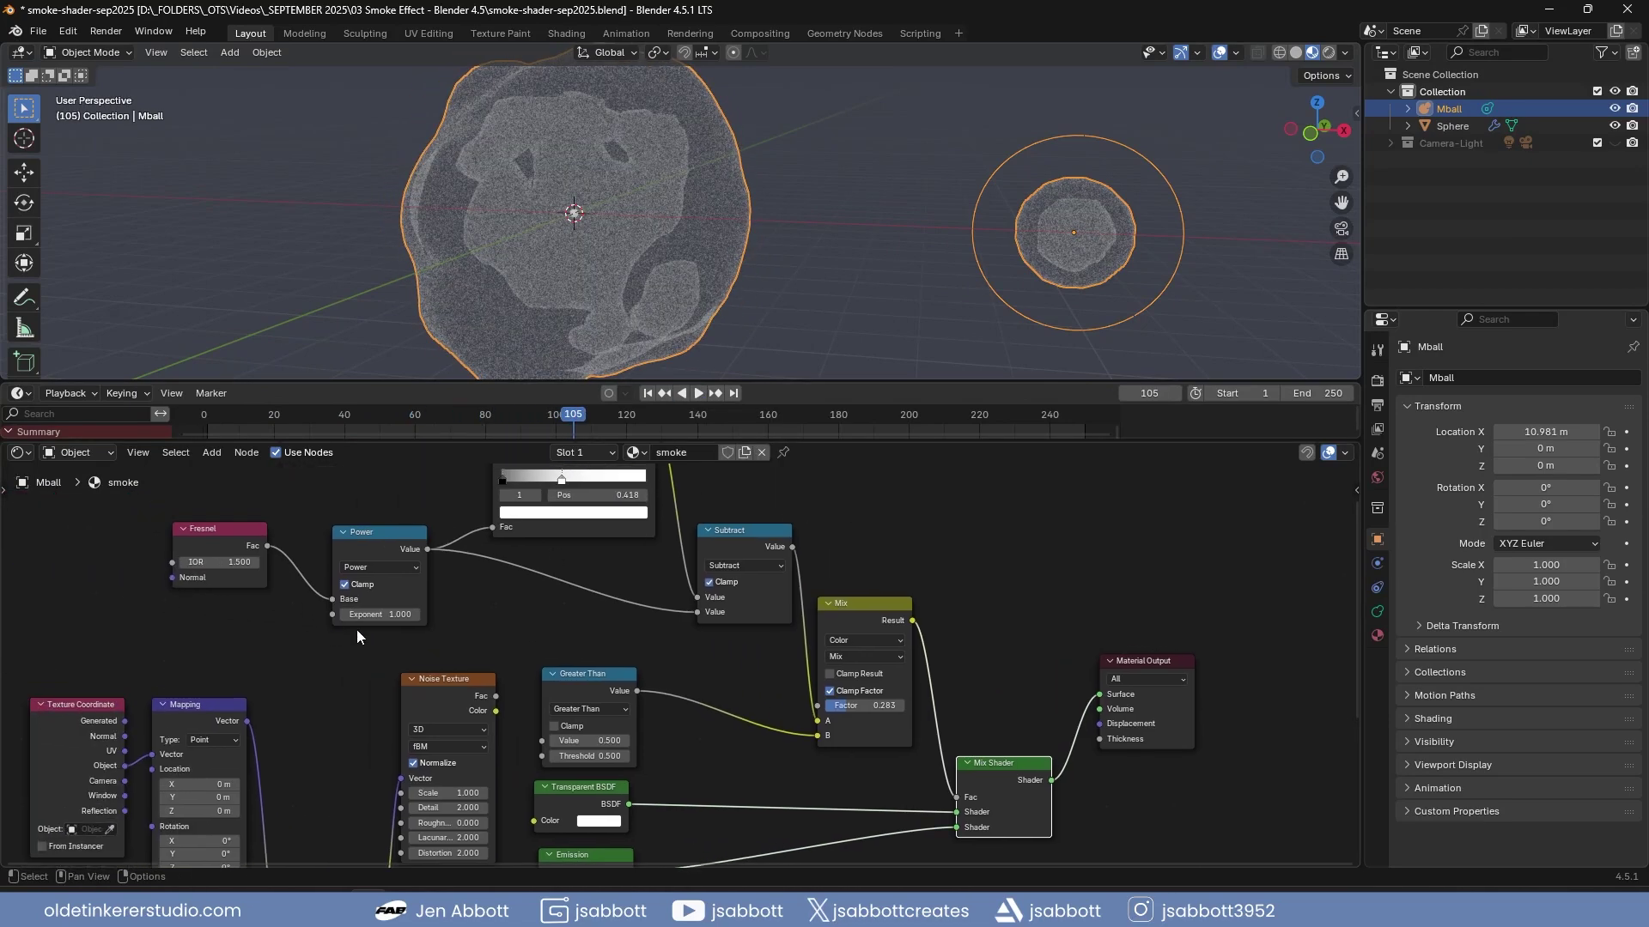
drag(383, 615, 344, 615)
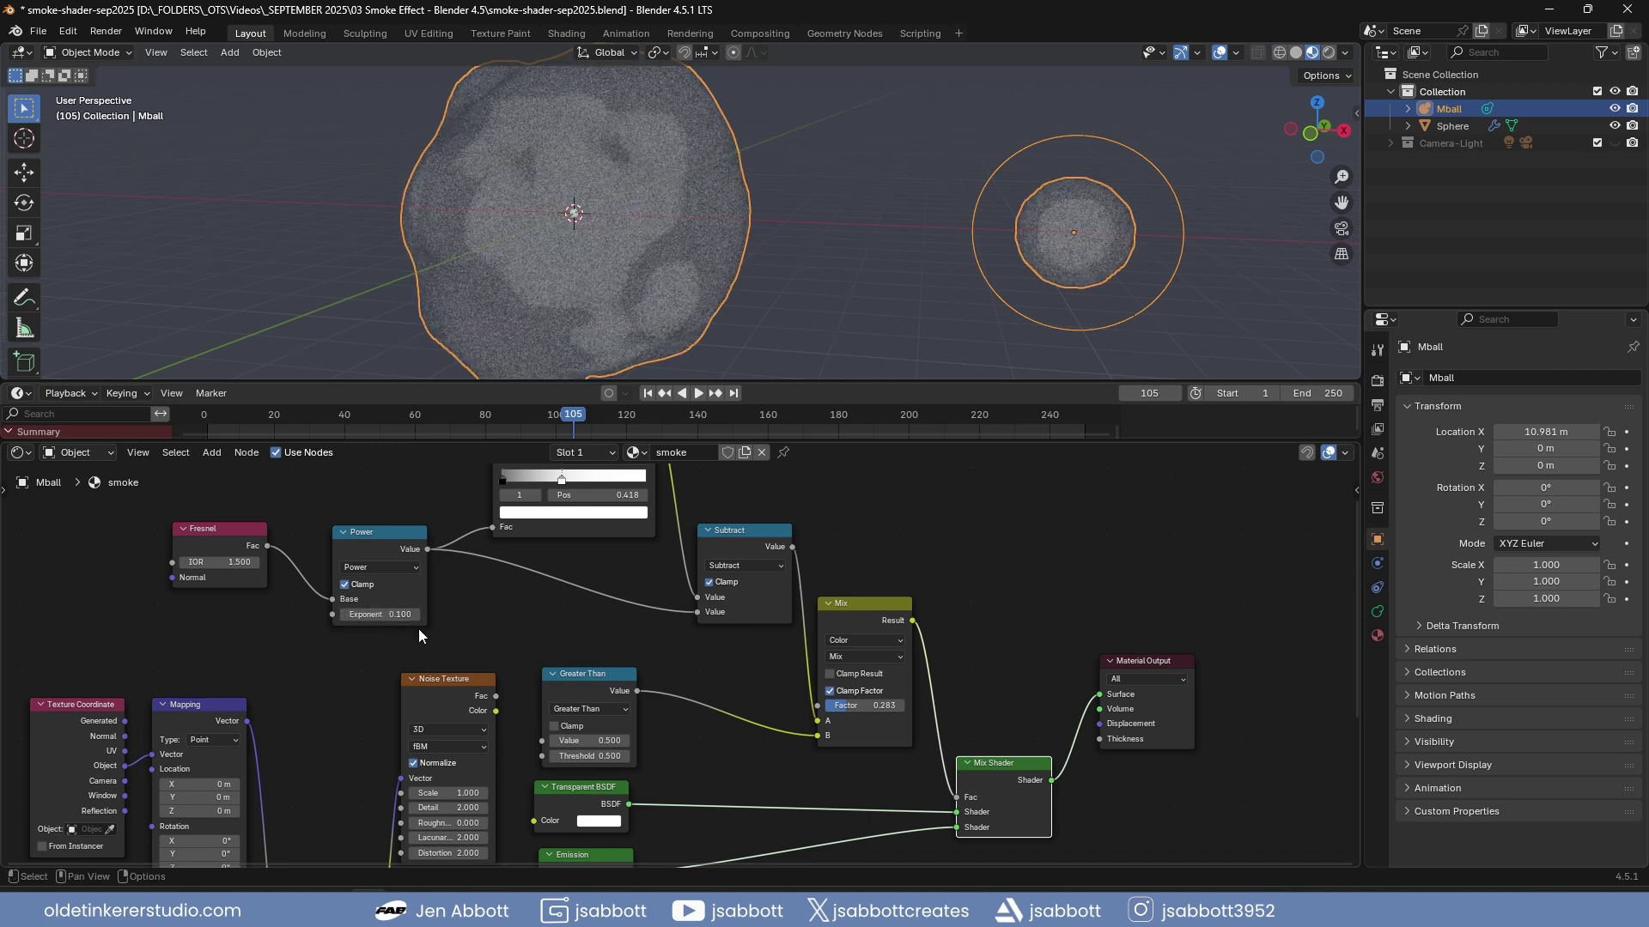
click(648, 393)
click(699, 393)
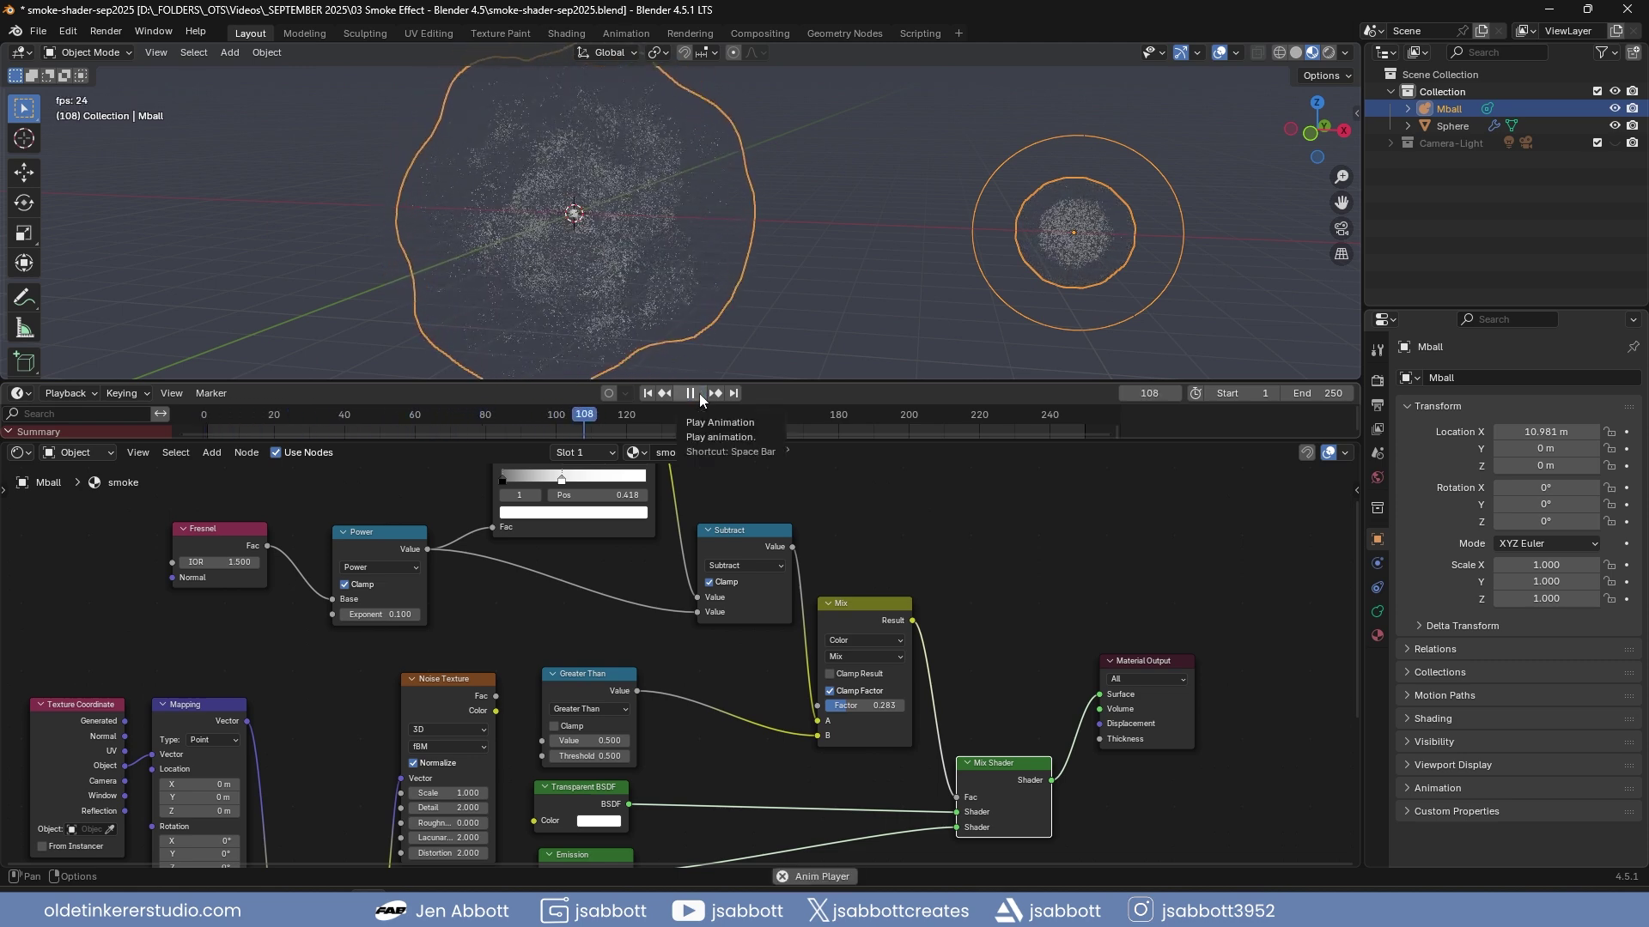
click(699, 393)
click(648, 393)
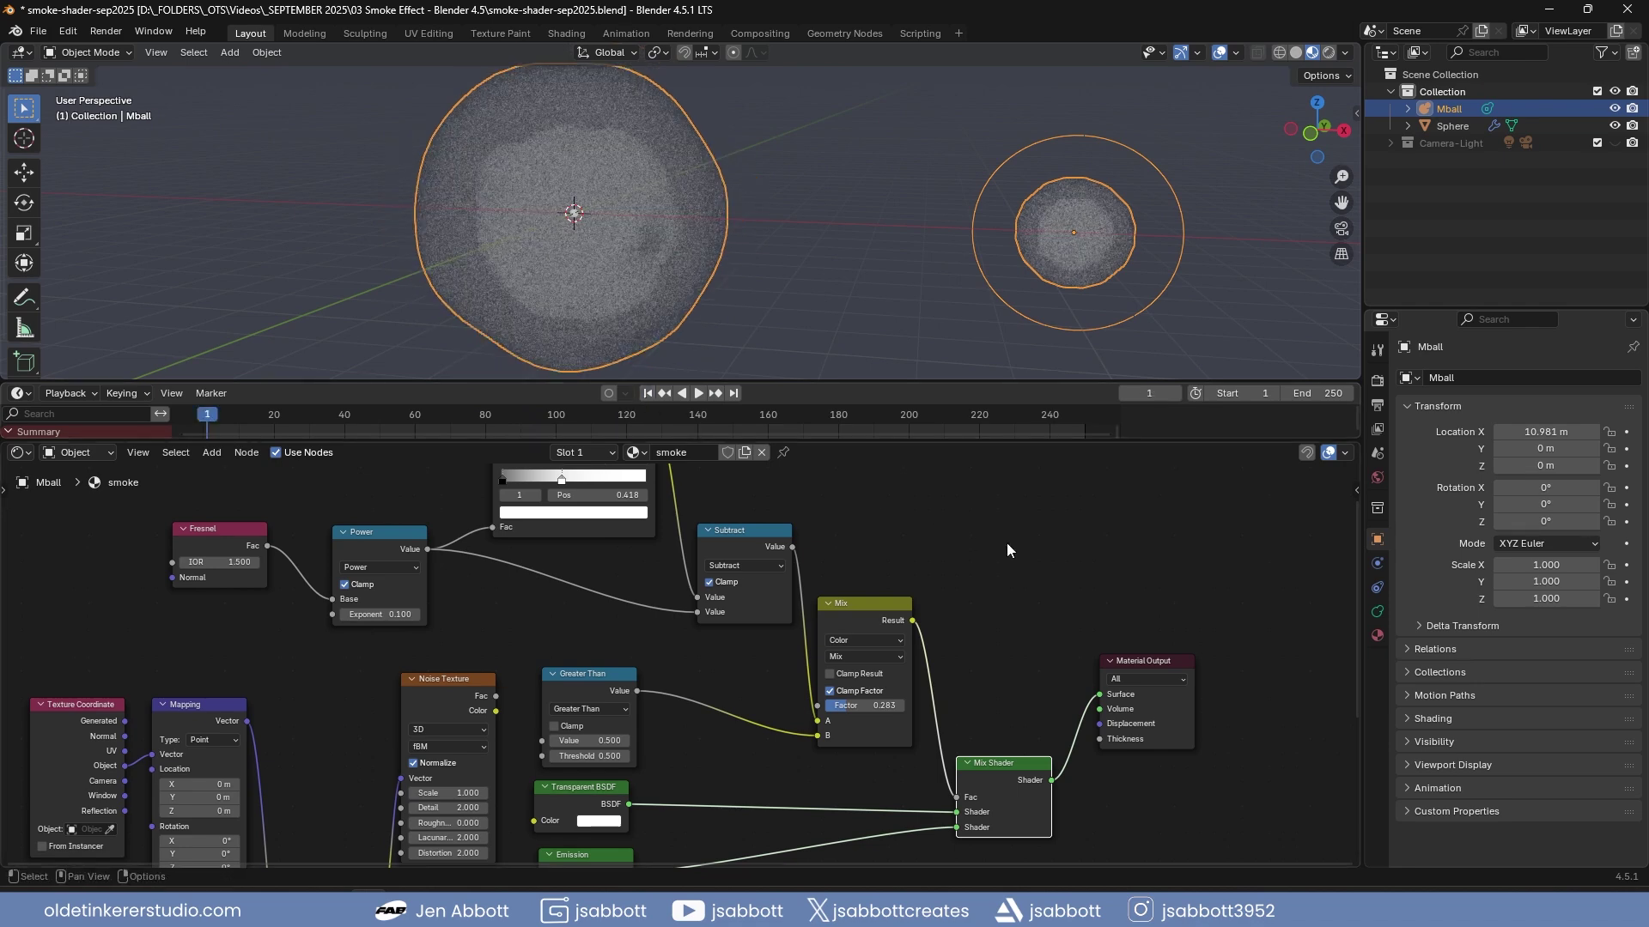
Save the file and move the Color Ramp white stop from 0.418 to about 0.182
key(ctrl+s)
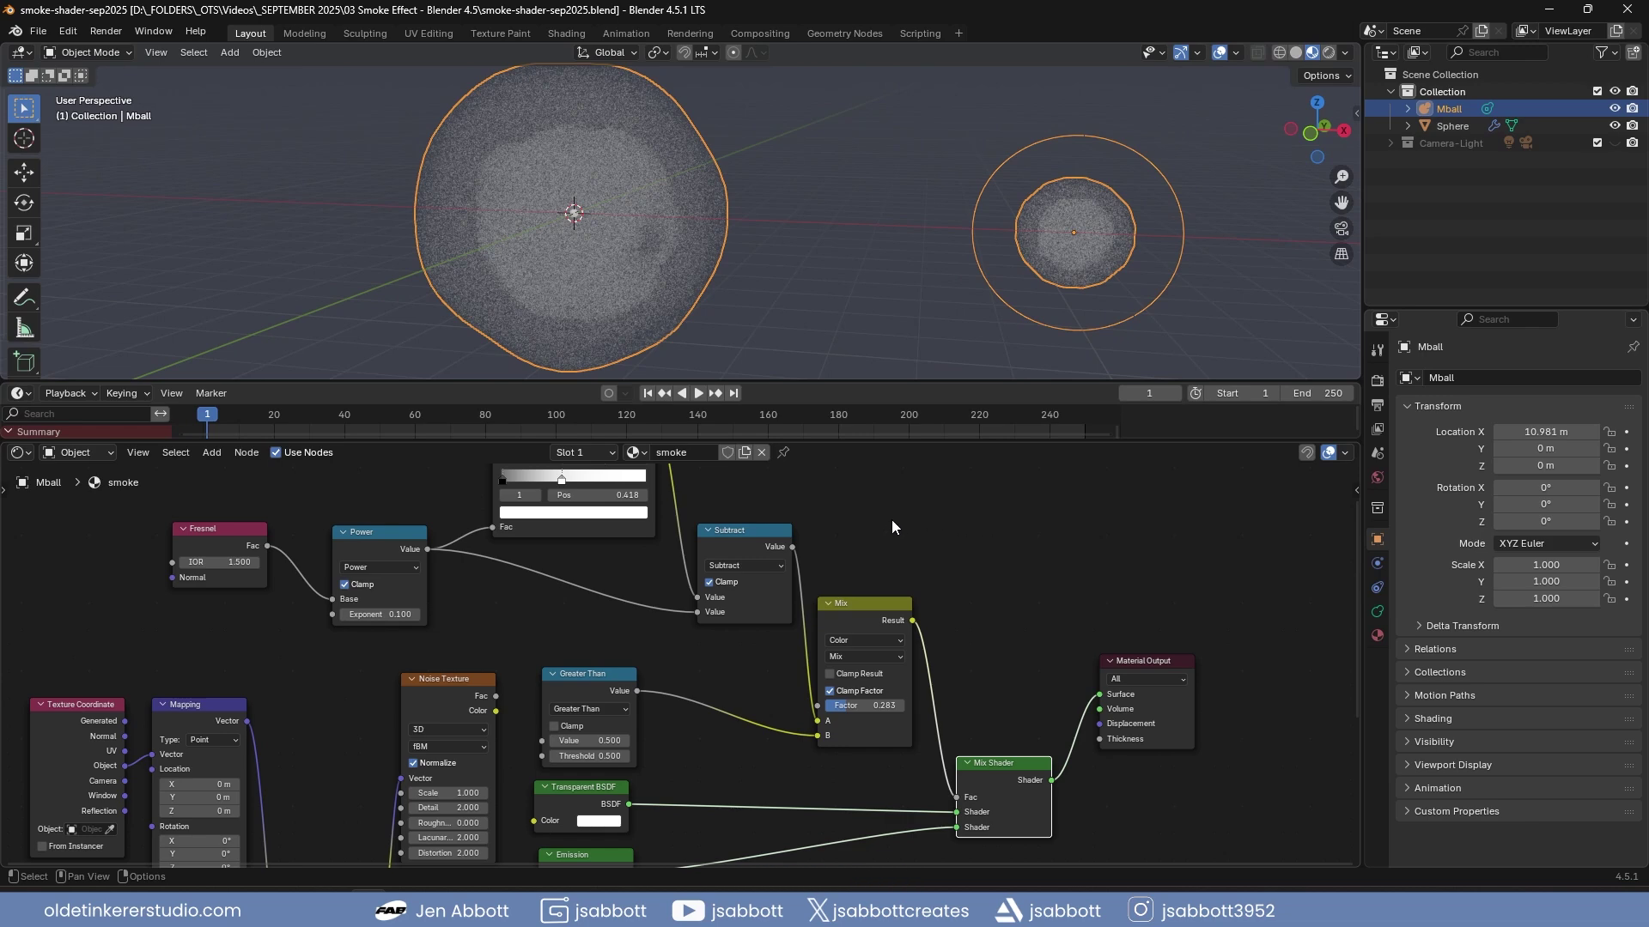
middle_drag(869, 510, 833, 585)
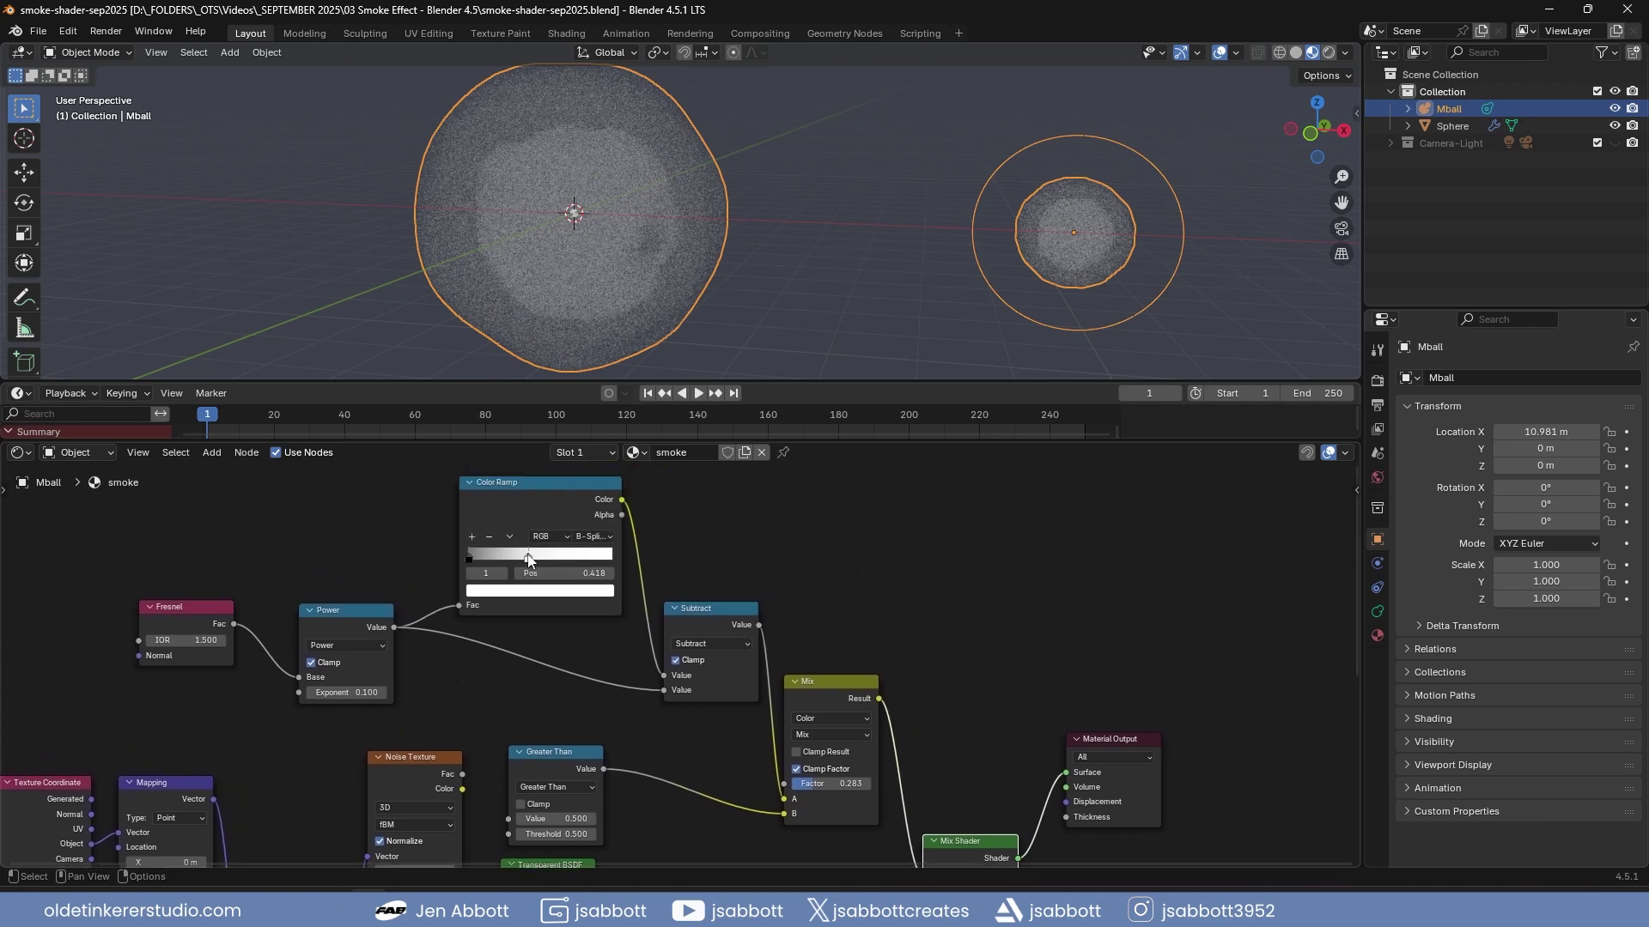
drag(528, 562, 494, 557)
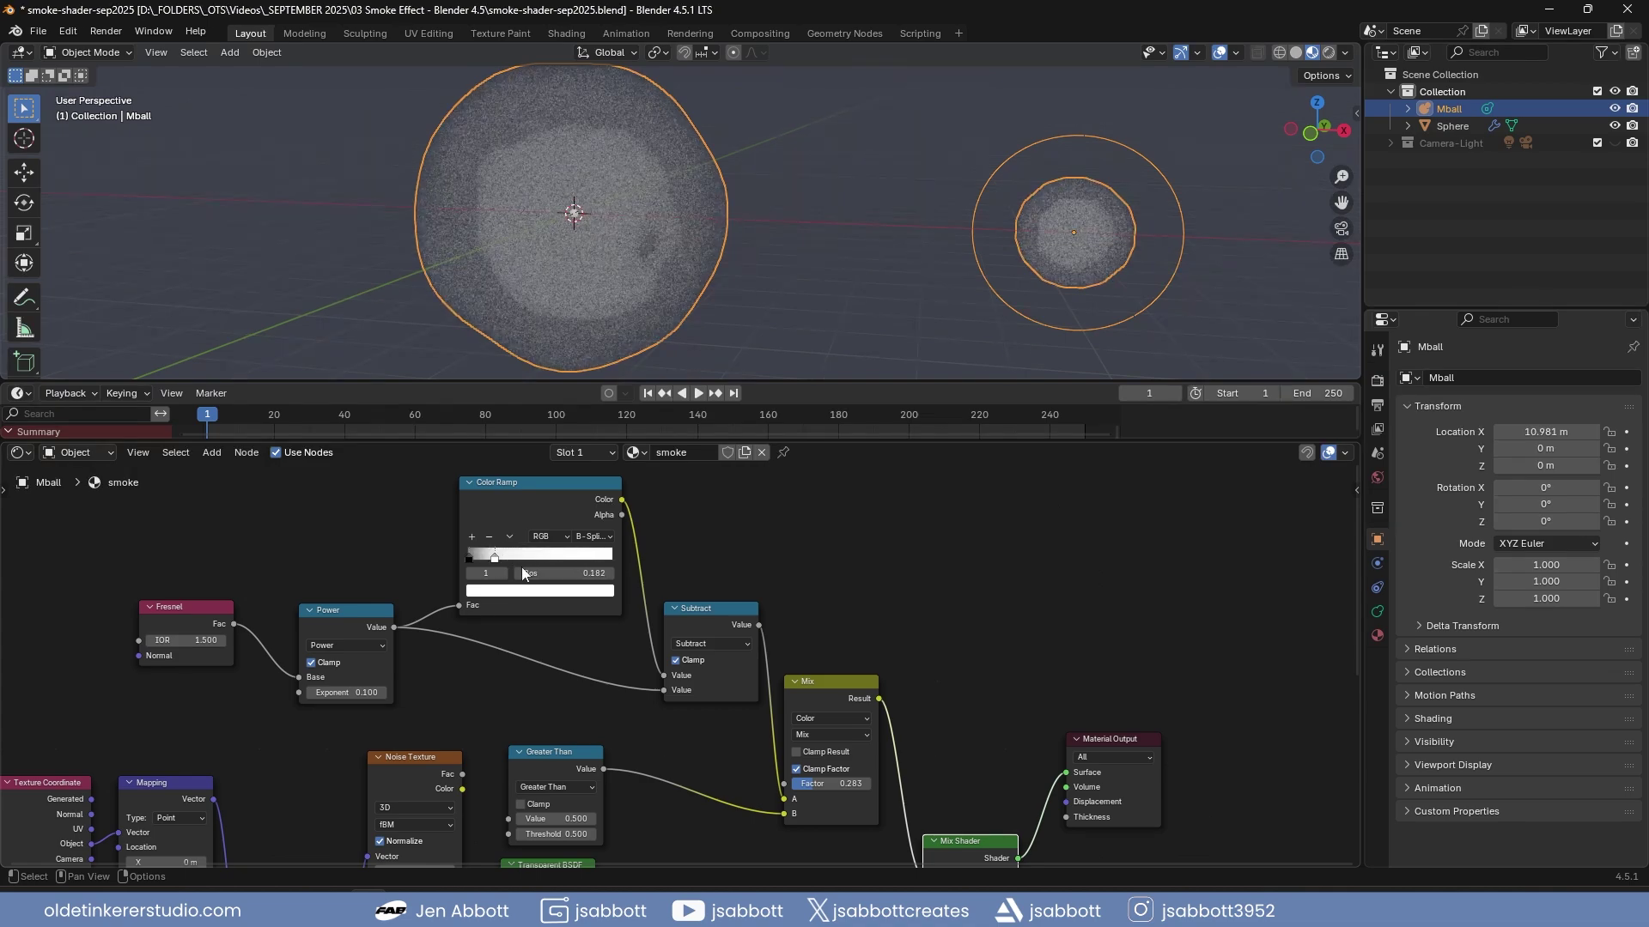
middle_drag(510, 717, 503, 512)
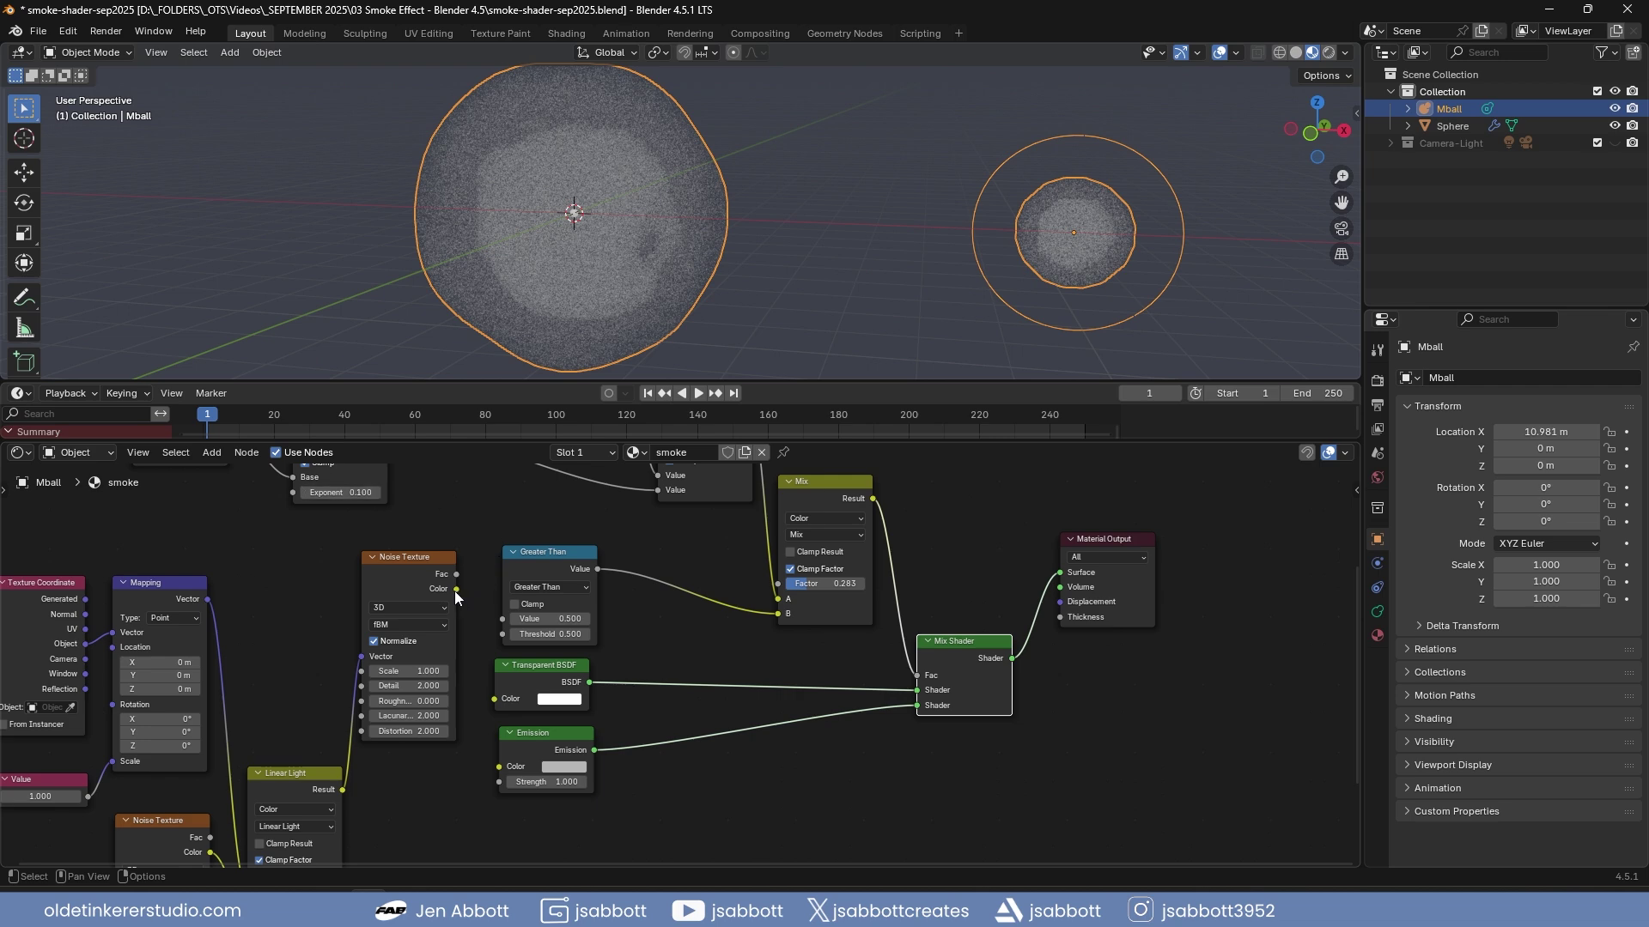
Link the Noise Texture's Color to Greater Than's Value, preview playback, then rewind to frame 1
drag(456, 589, 501, 620)
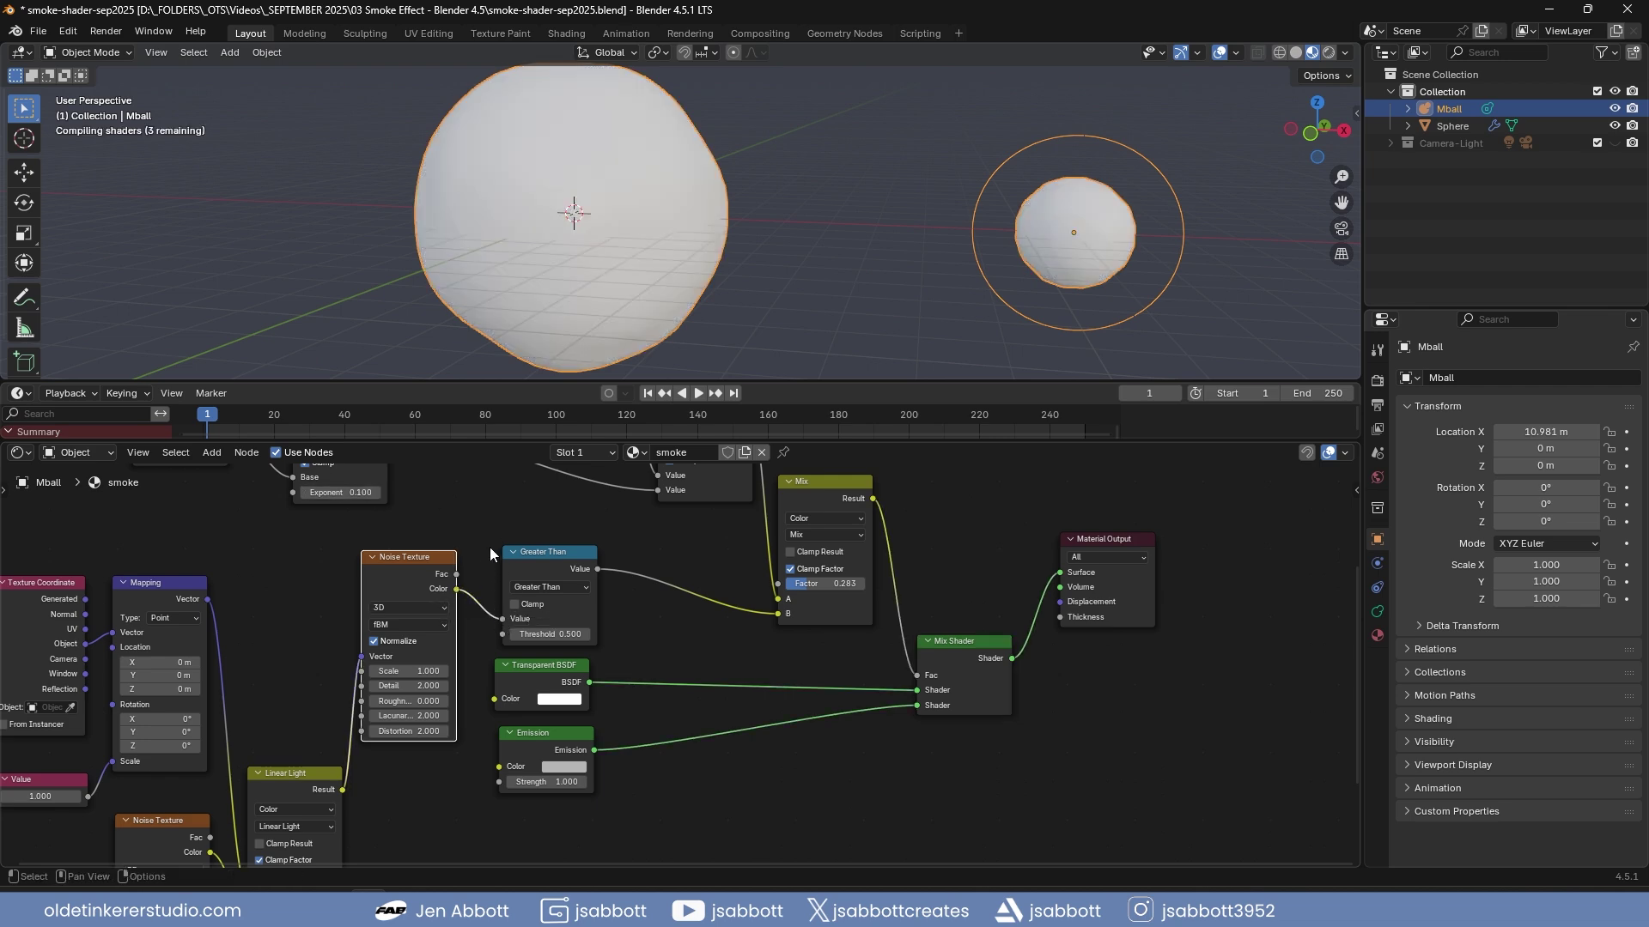
click(699, 393)
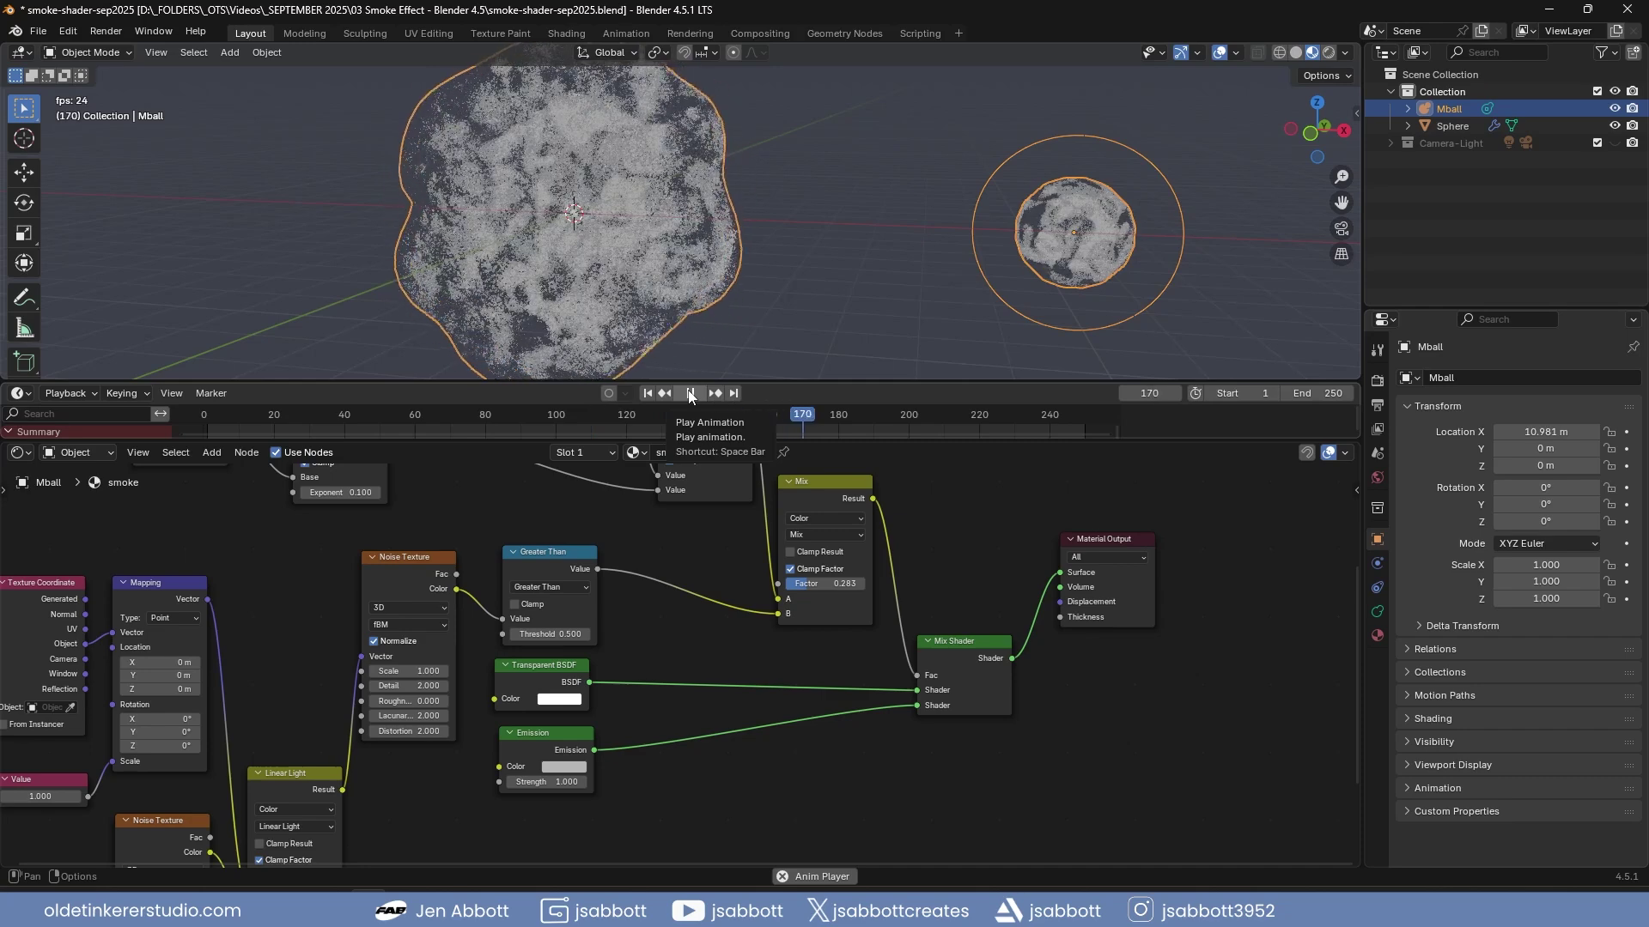
click(692, 392)
click(647, 393)
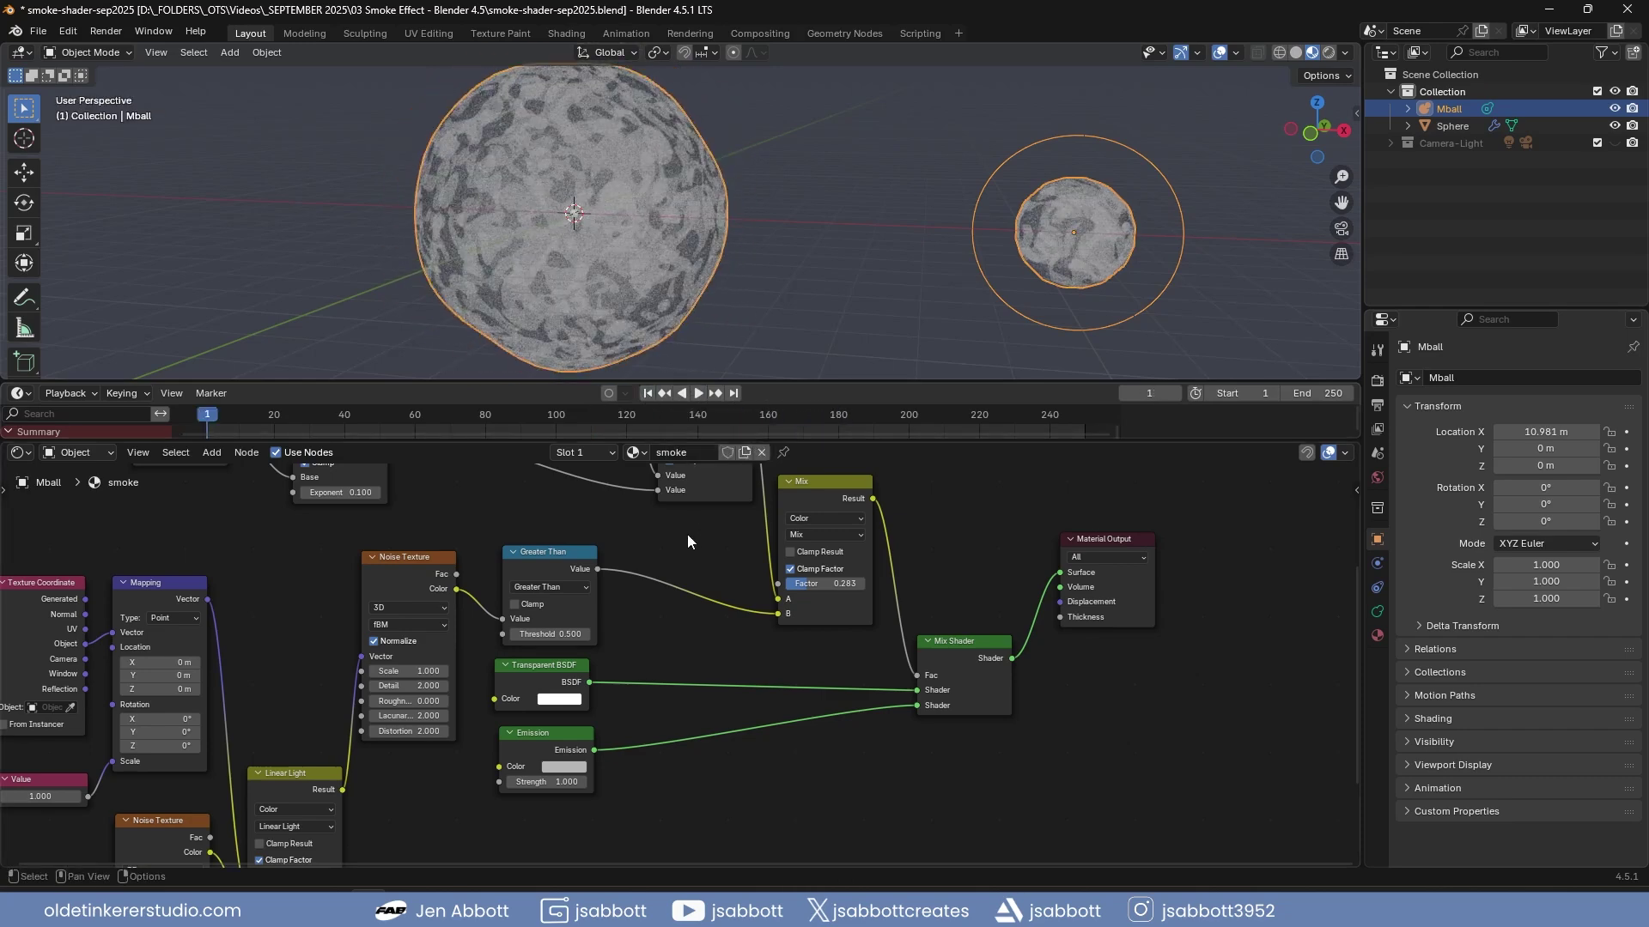
Set the mapping-scale Value node to 0.700, preview the animation, then rewind to frame 1
middle_drag(686, 534, 1010, 364)
click(366, 653)
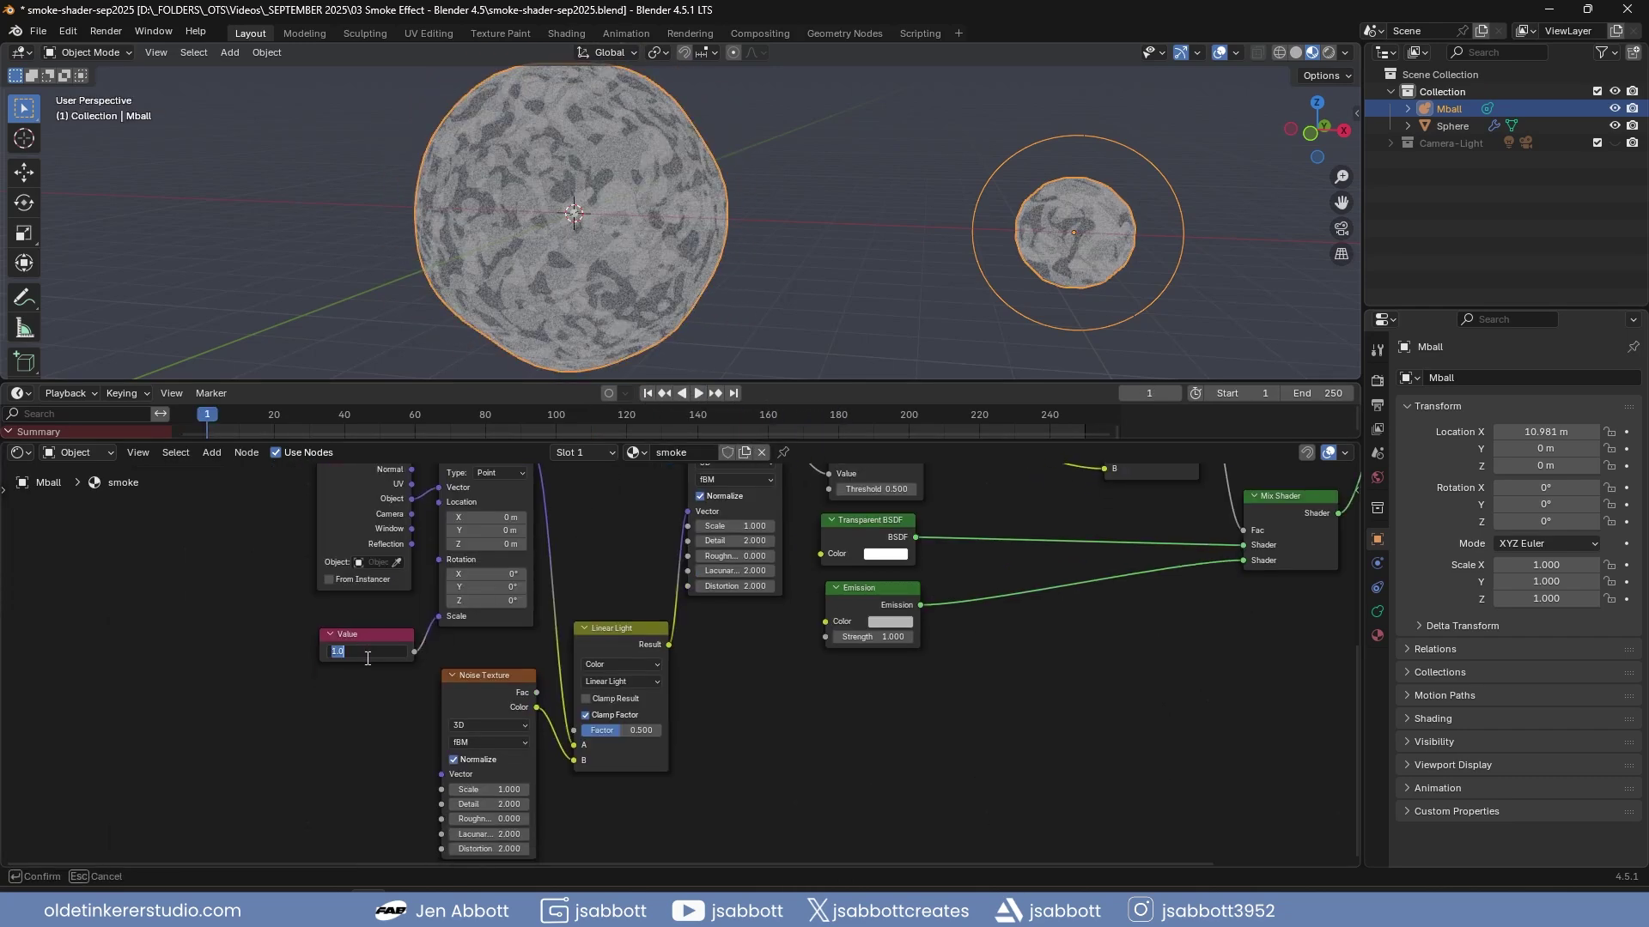
text(.2)
key(Return)
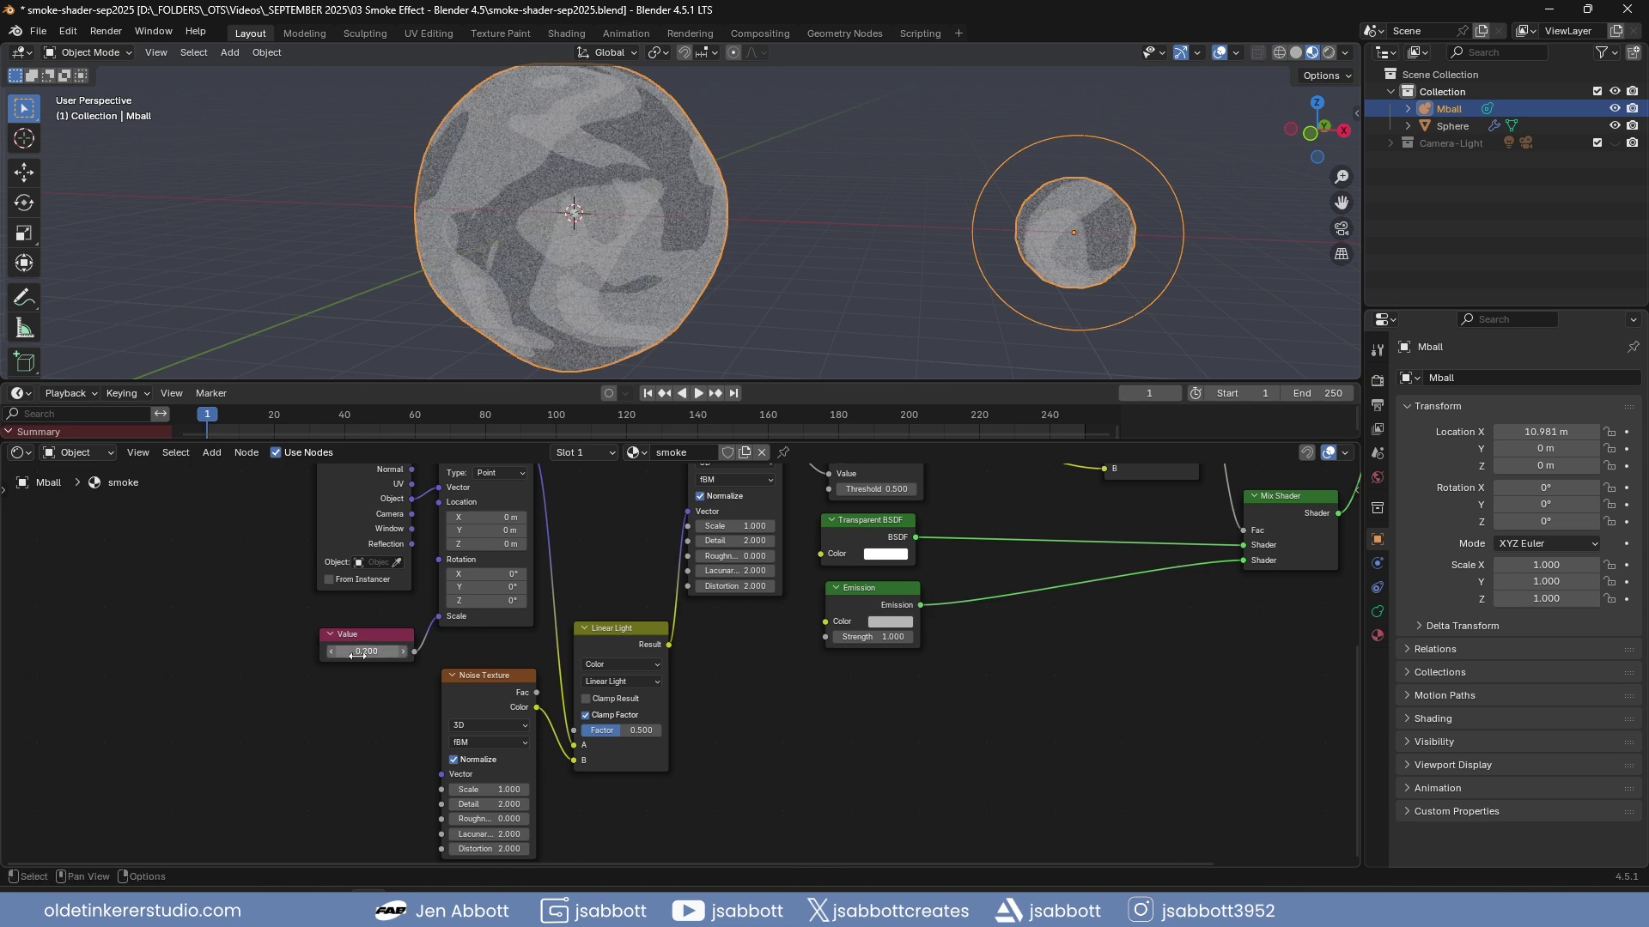
drag(361, 651, 360, 702)
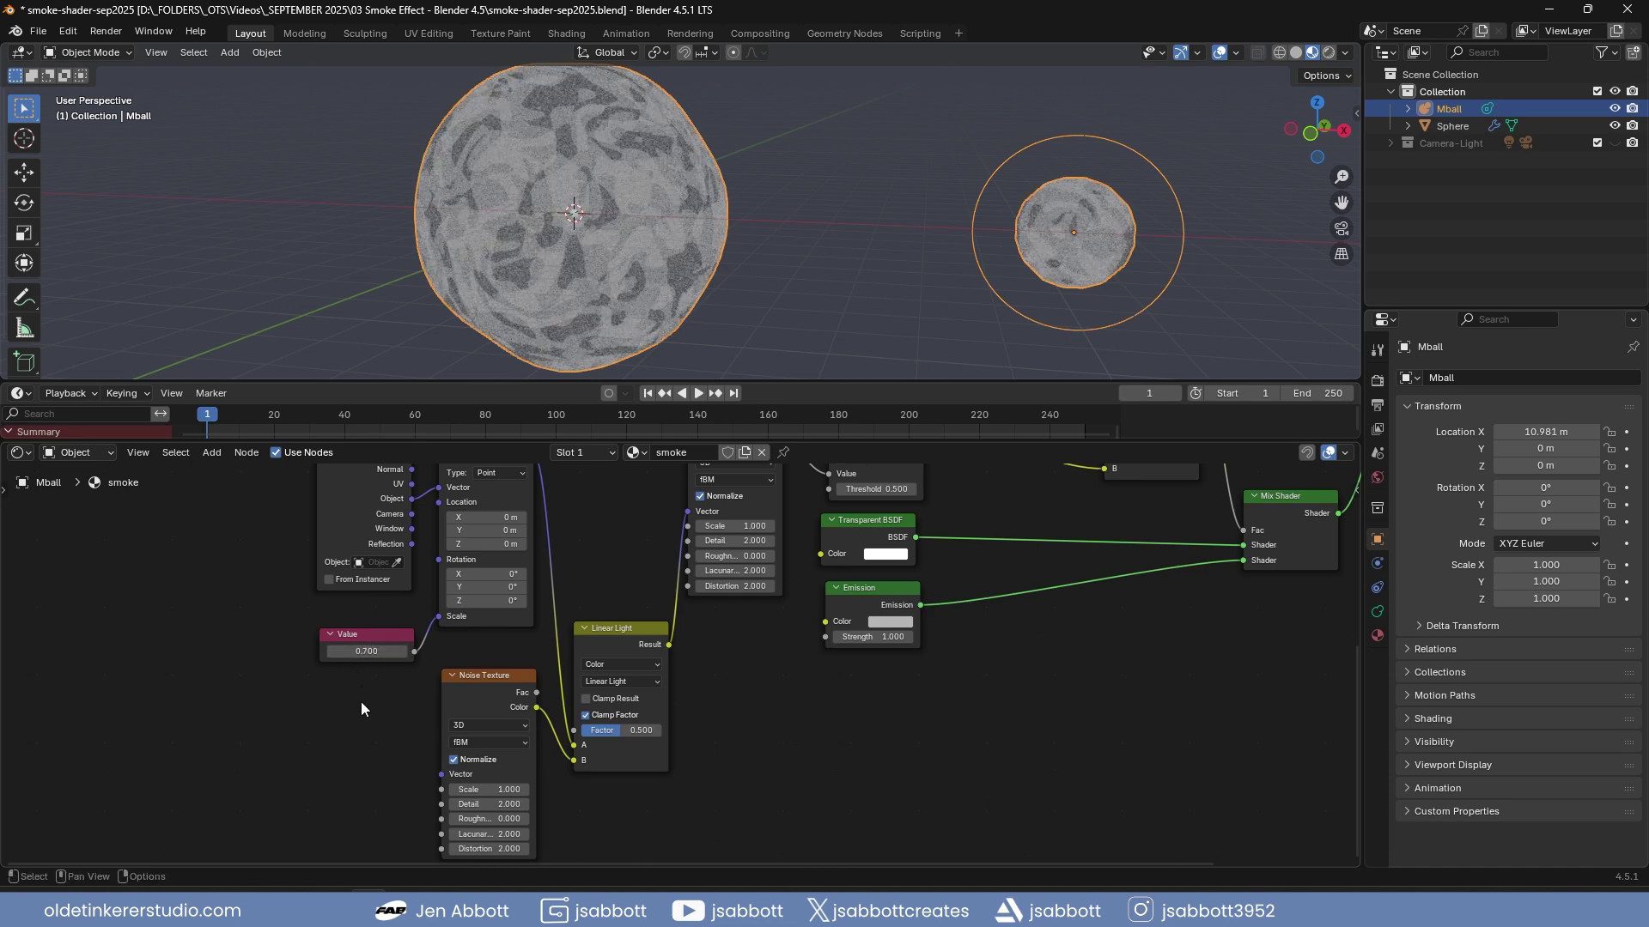
click(696, 393)
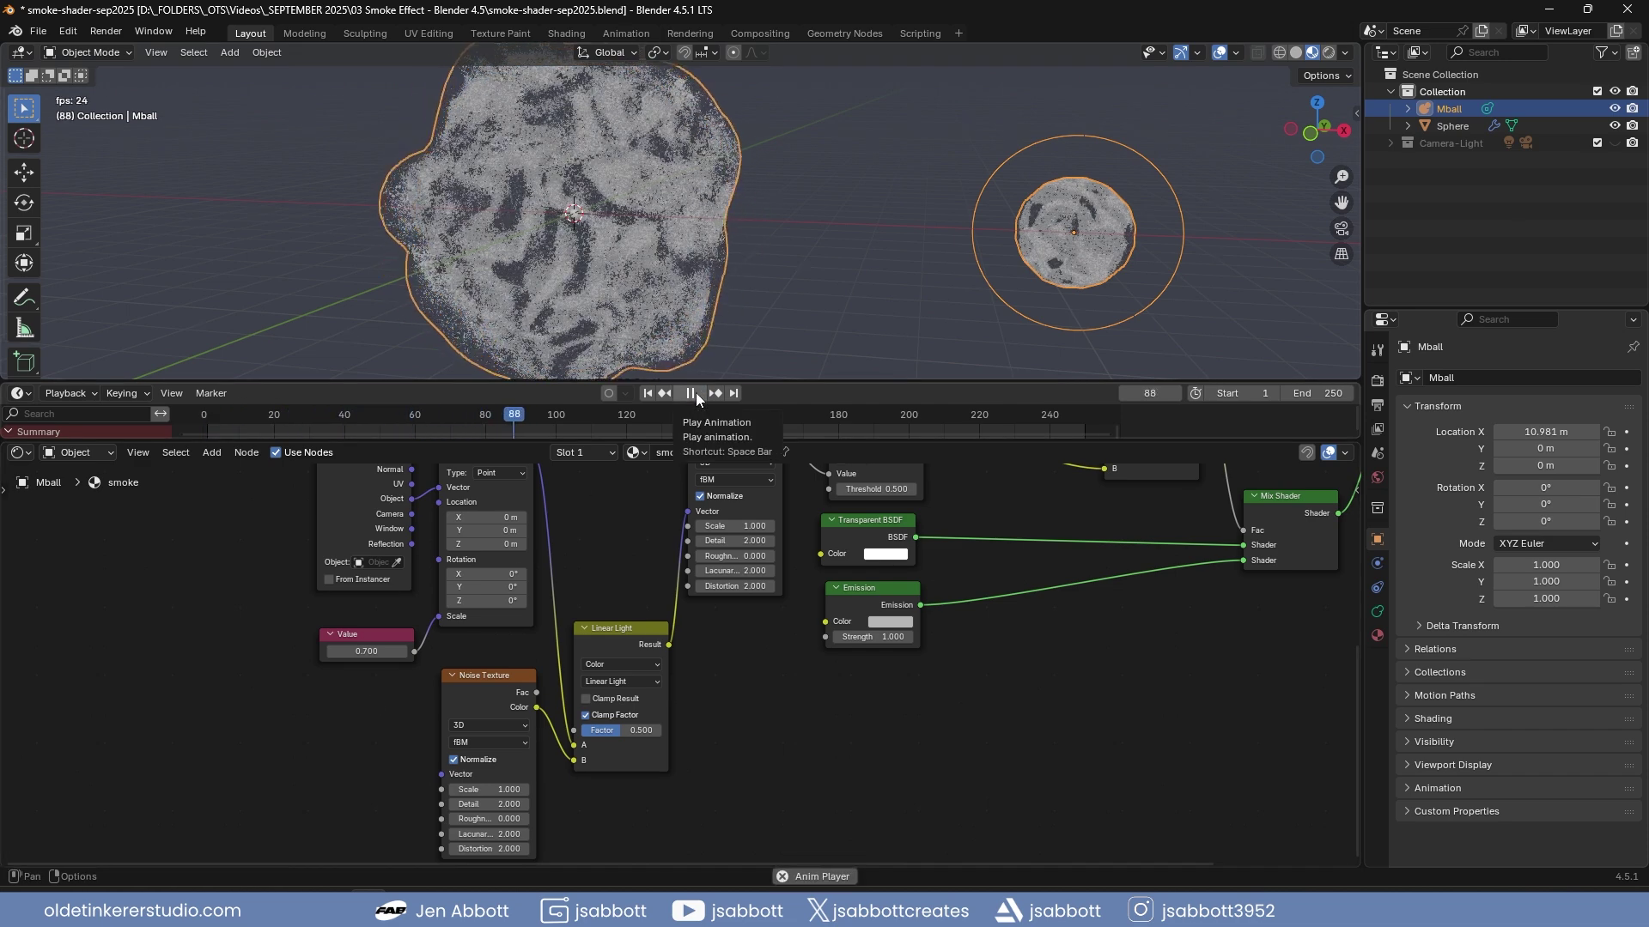
click(692, 393)
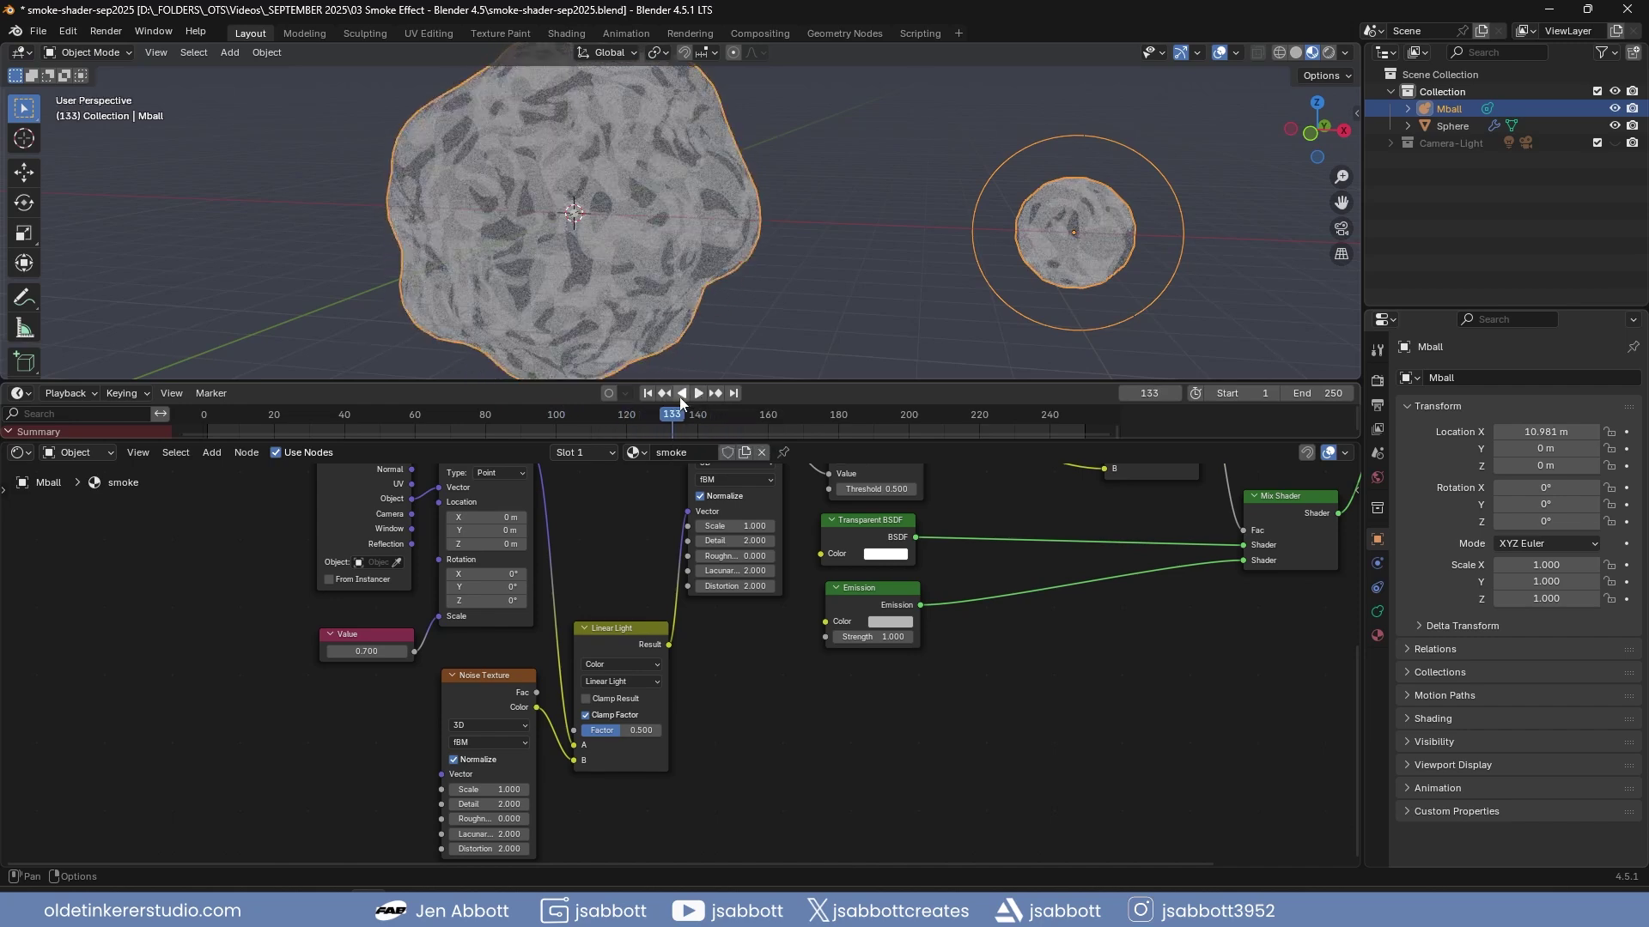
click(647, 393)
Make the Noise Texture 4D and drive its W with #frame/15
middle_drag(764, 481, 524, 639)
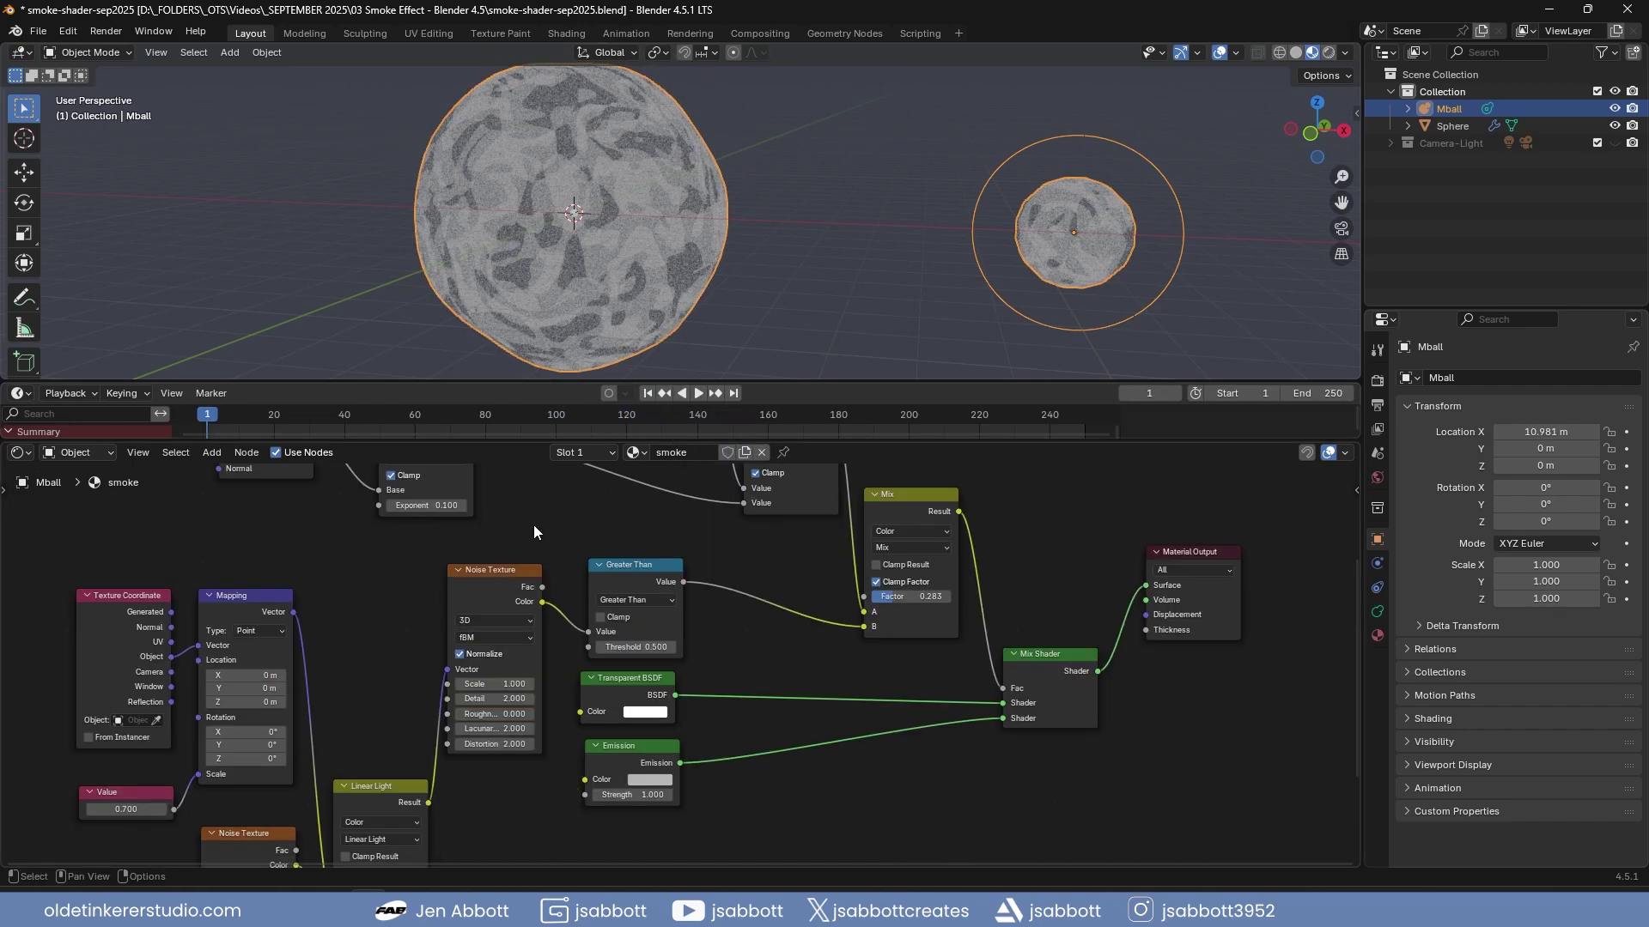
click(482, 619)
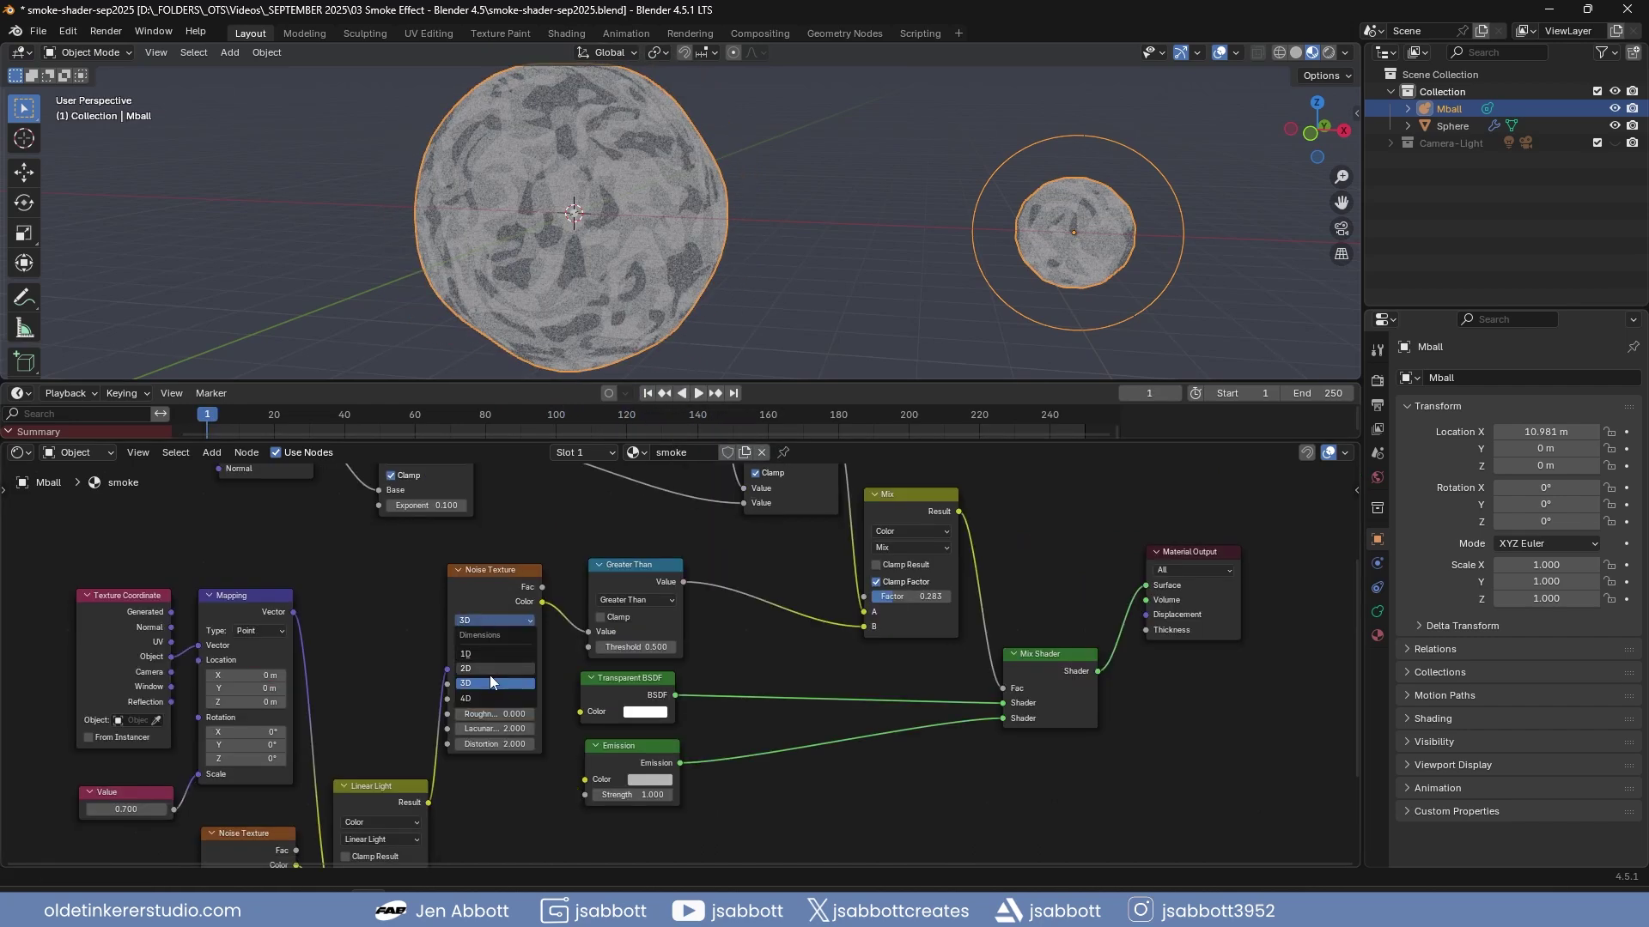
click(482, 699)
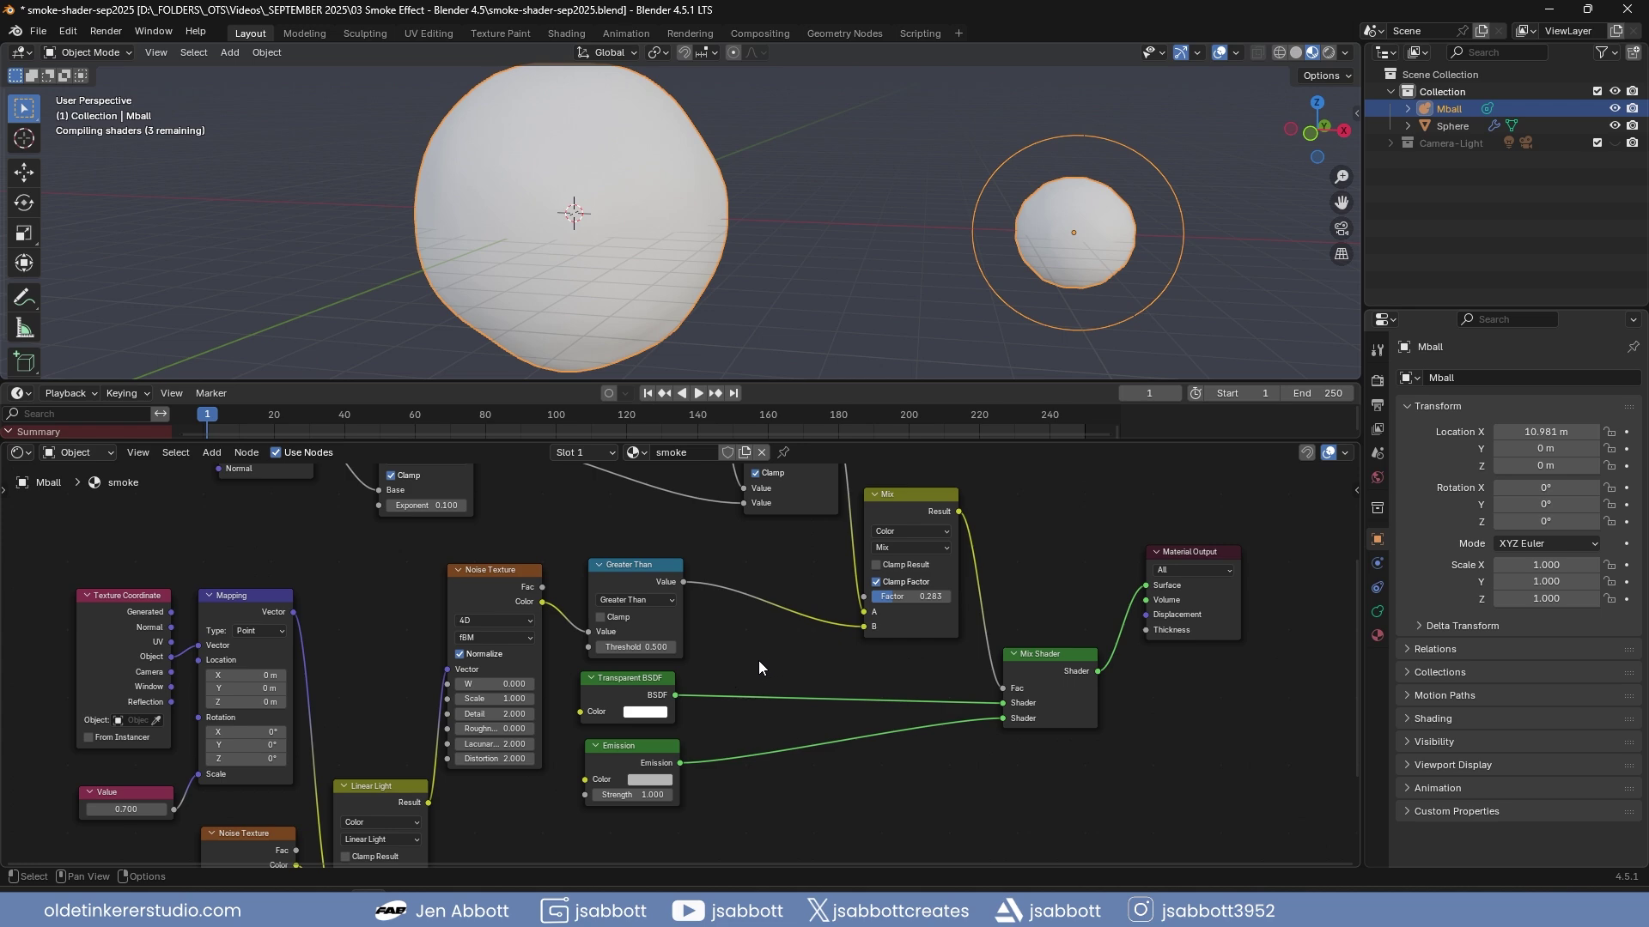
scroll(756, 660, up, 4)
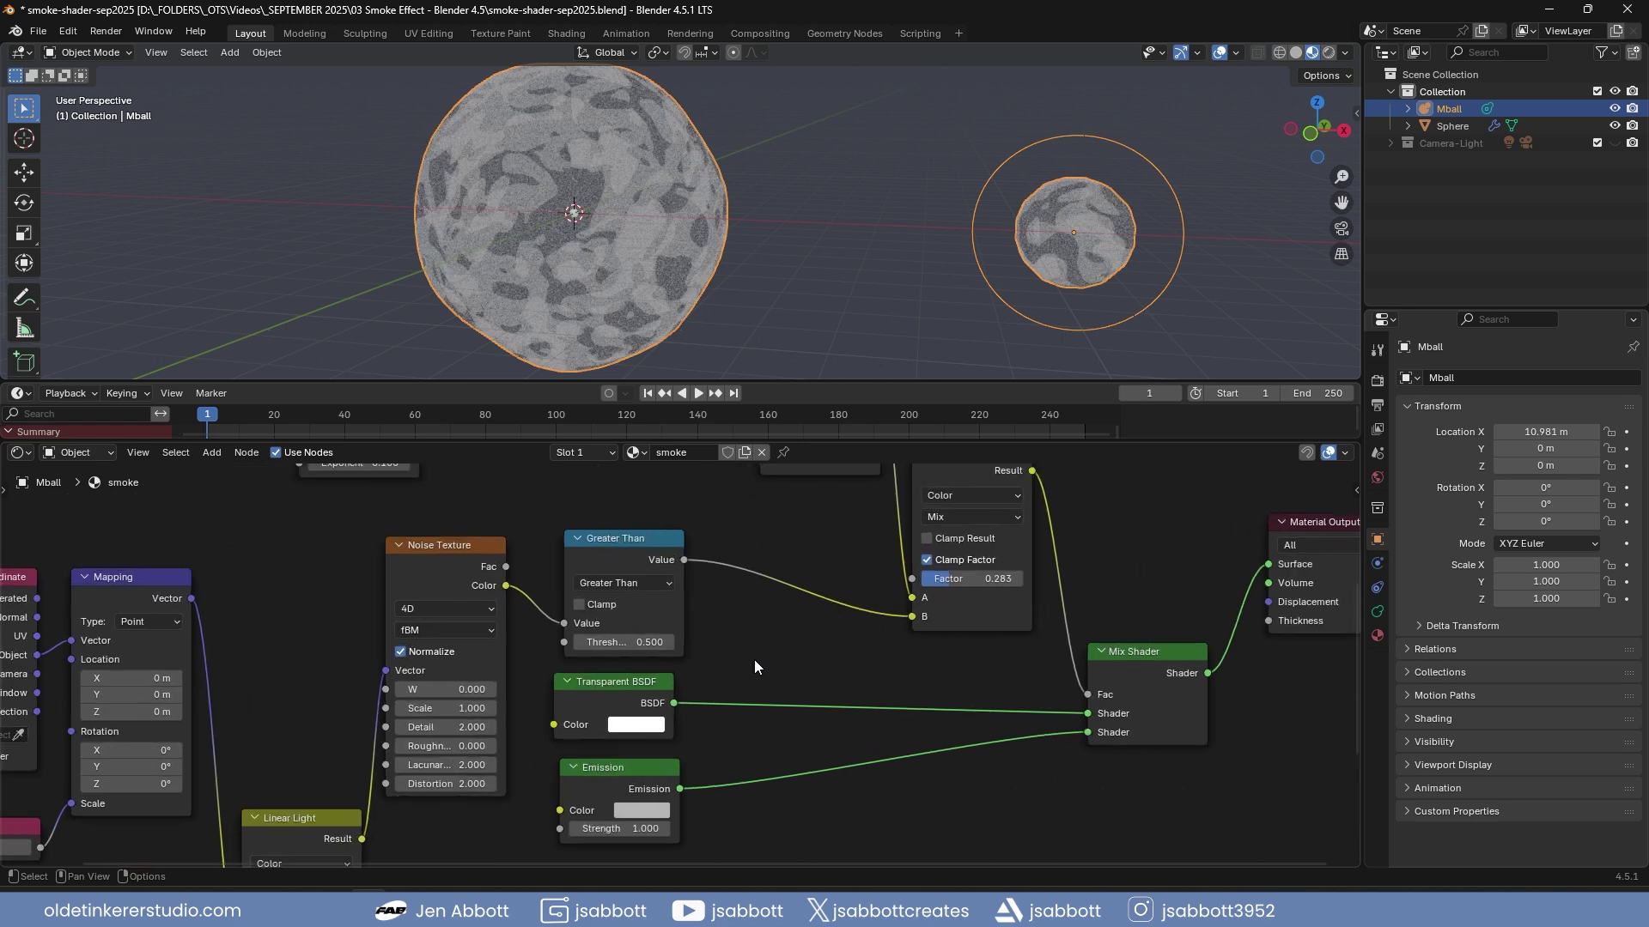
click(416, 693)
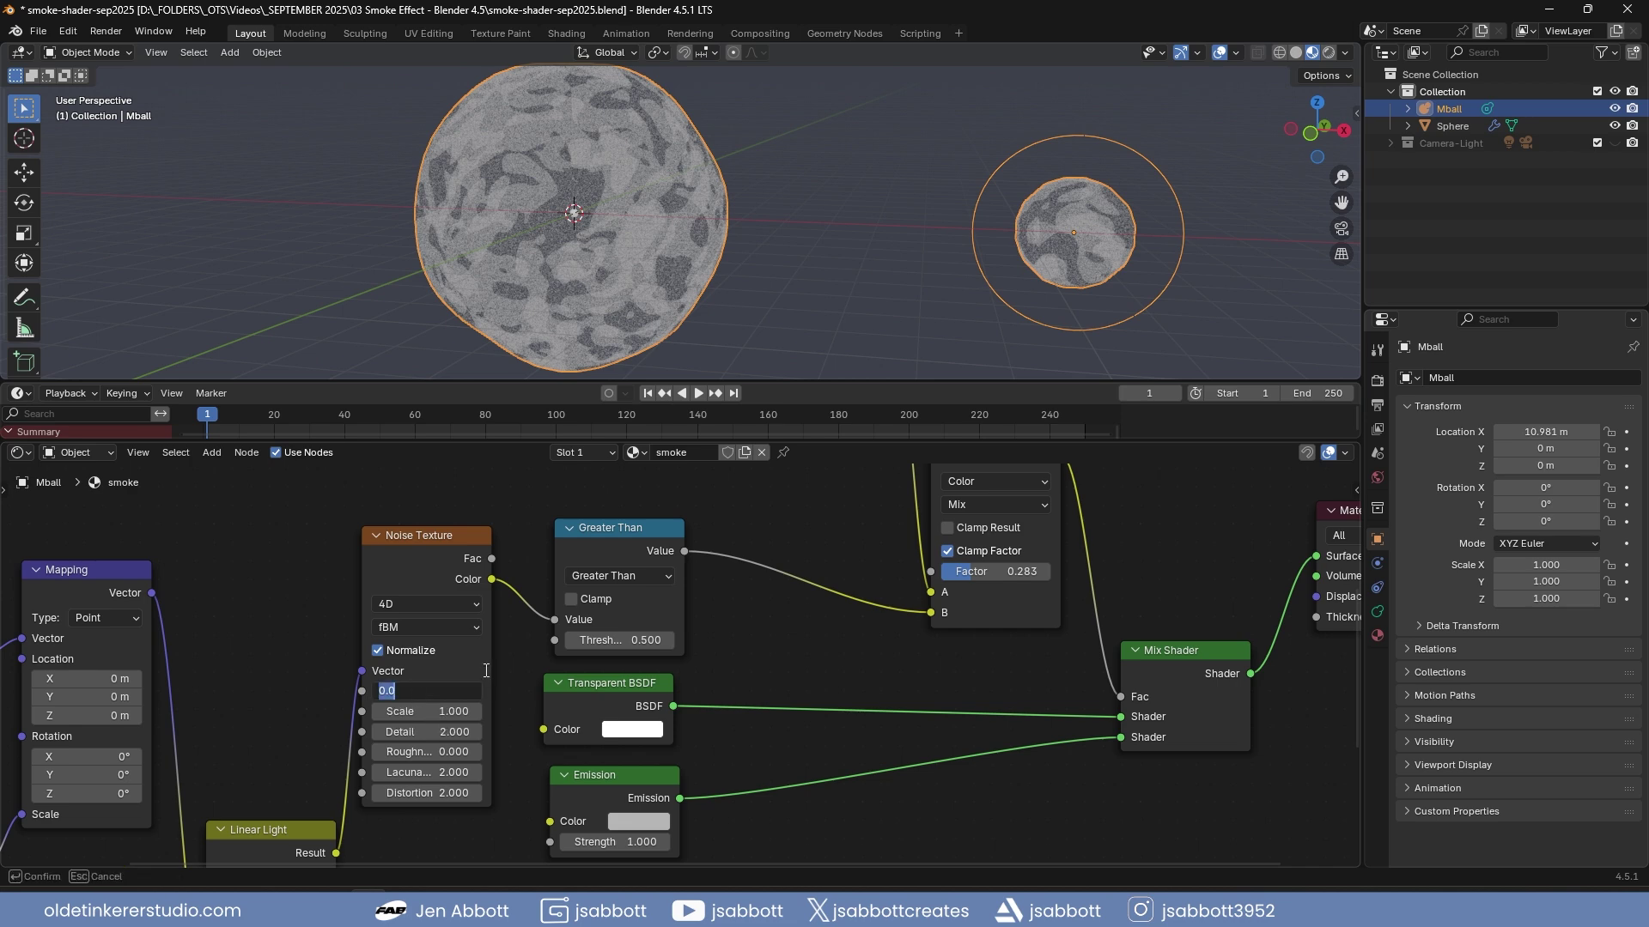
text(#frame/15)
key(Return)
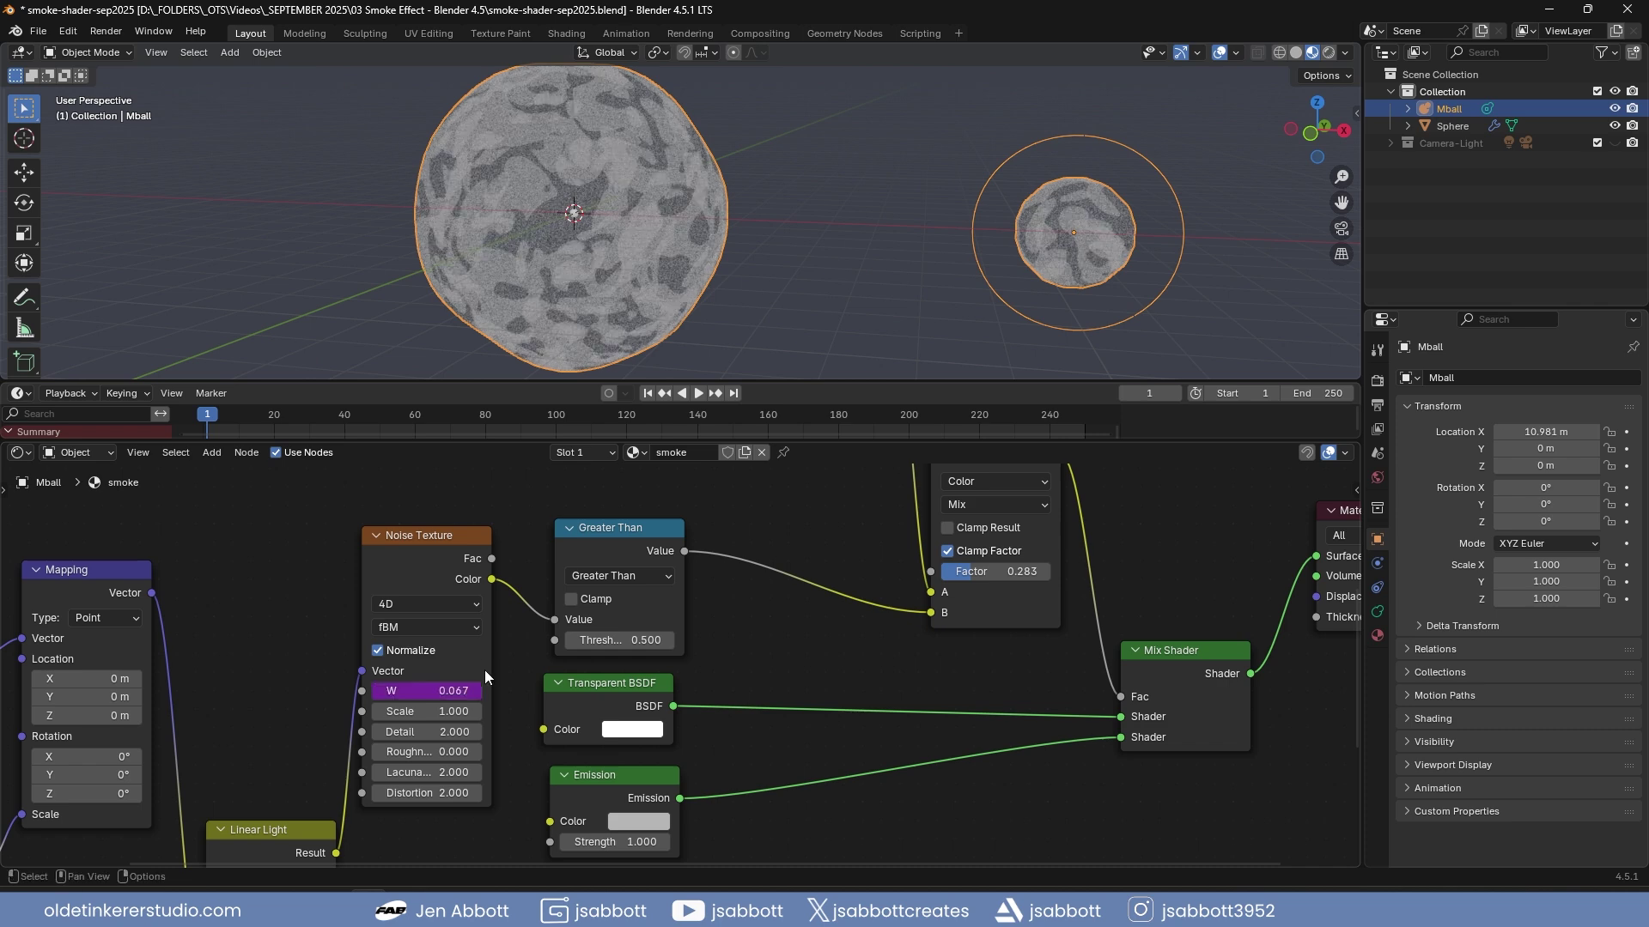
Play the animation to watch the noise evolve, then rewind to frame 1
click(698, 393)
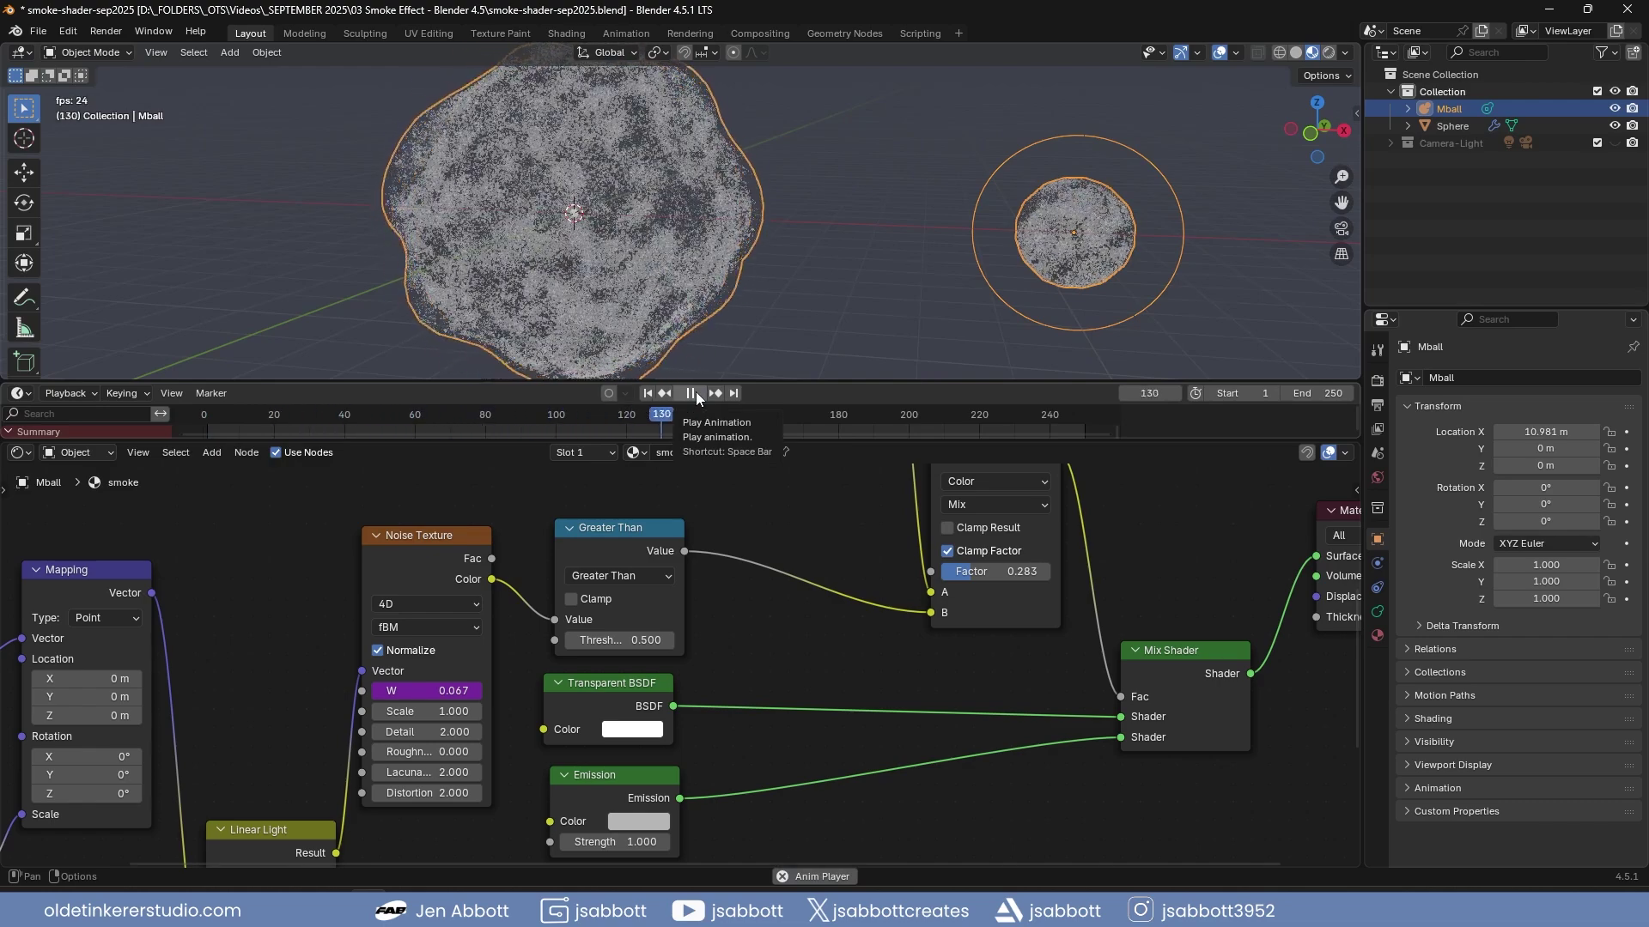
click(695, 391)
click(647, 393)
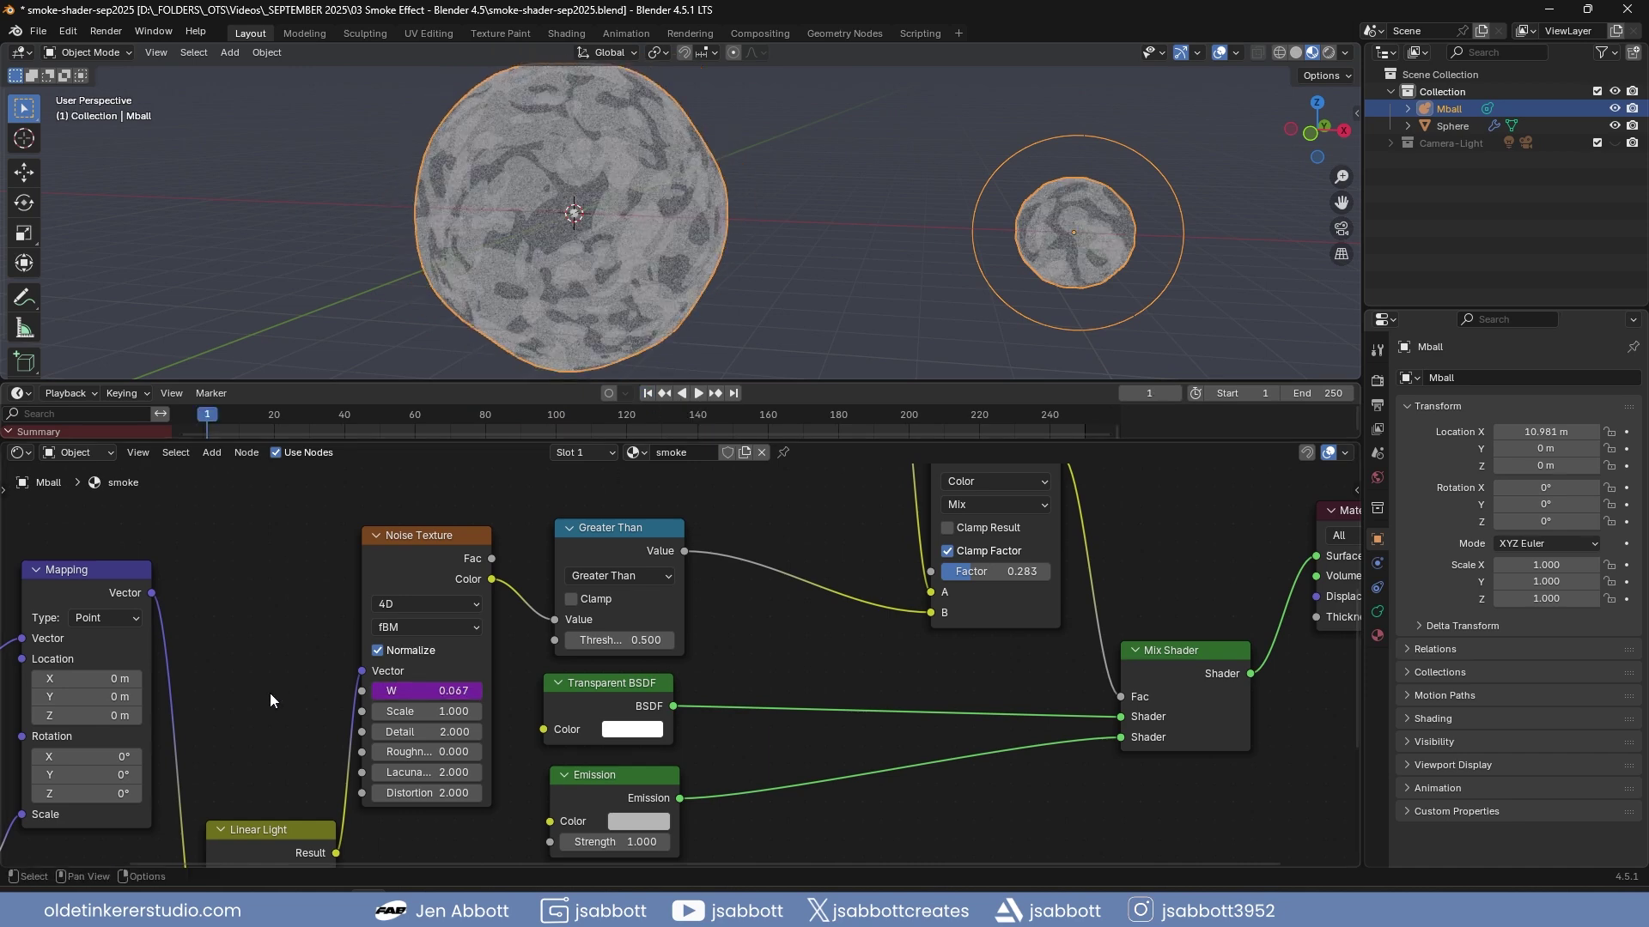
Make the second Noise Texture 4D with W driven by #frame/45, then start playback
middle_drag(193, 734, 605, 736)
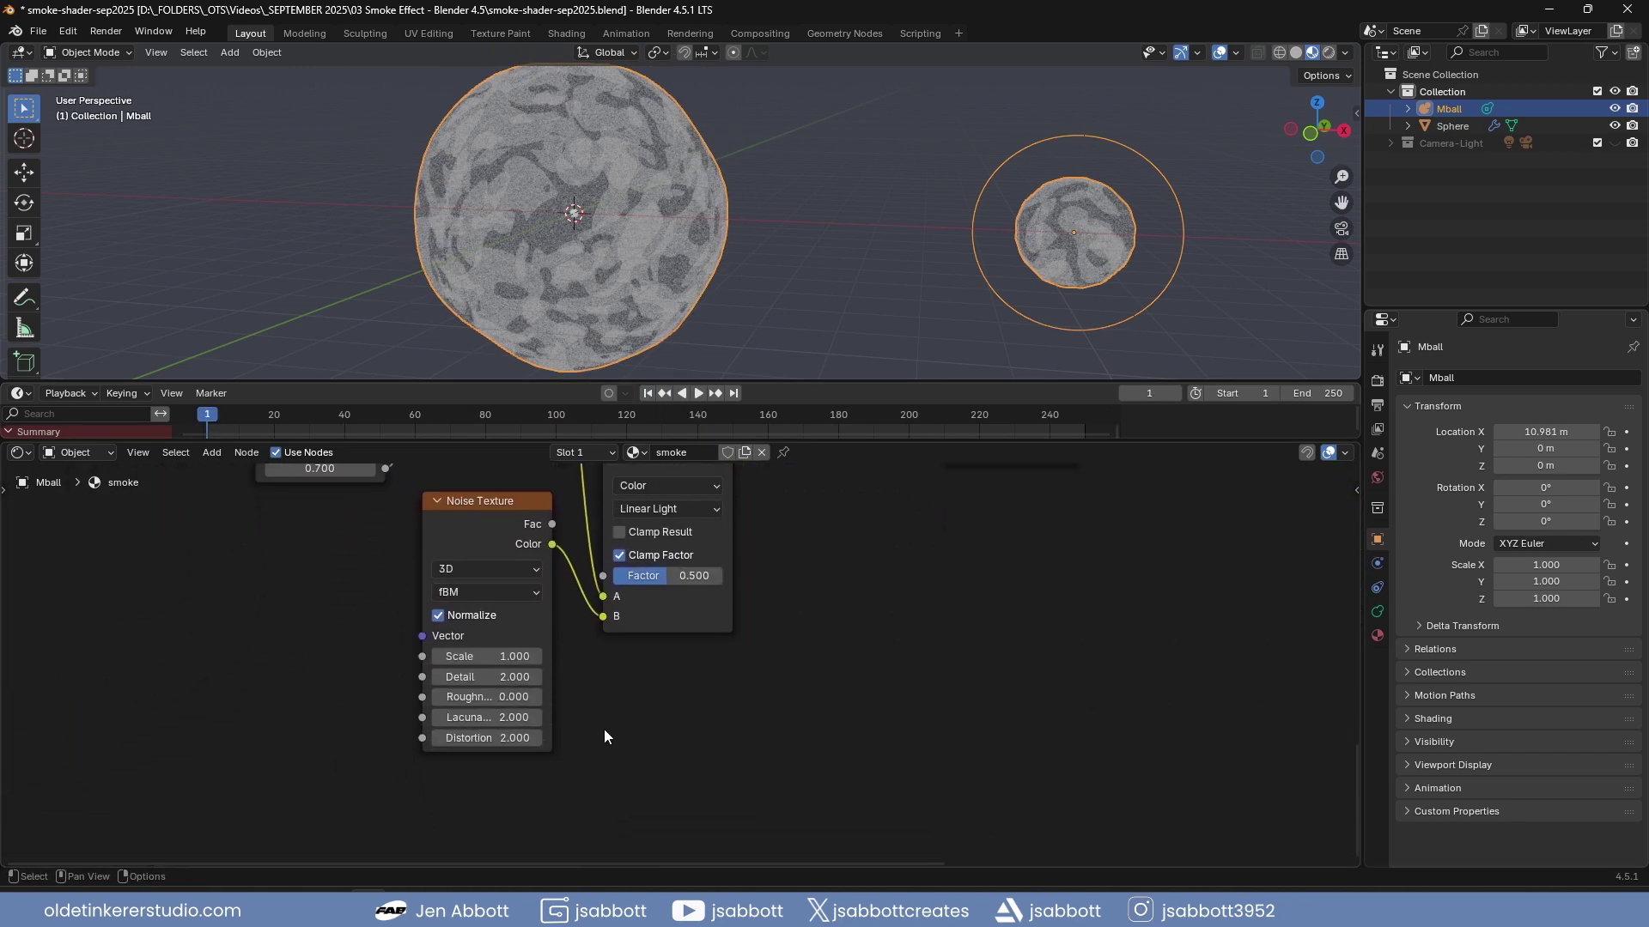
click(462, 568)
click(466, 666)
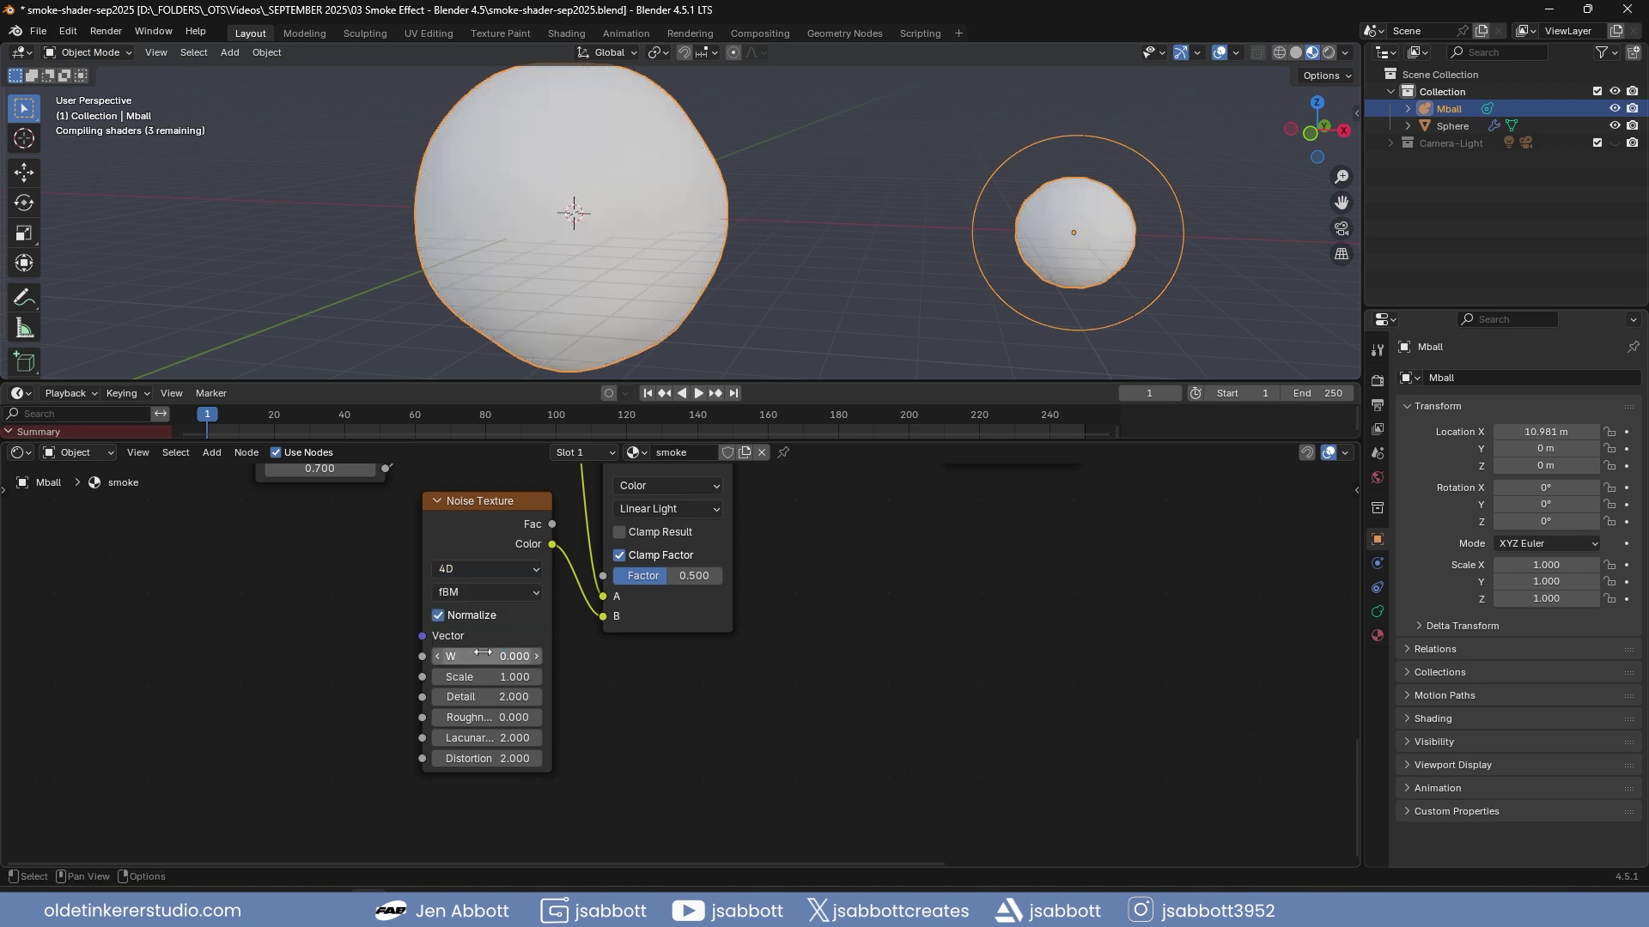
click(481, 656)
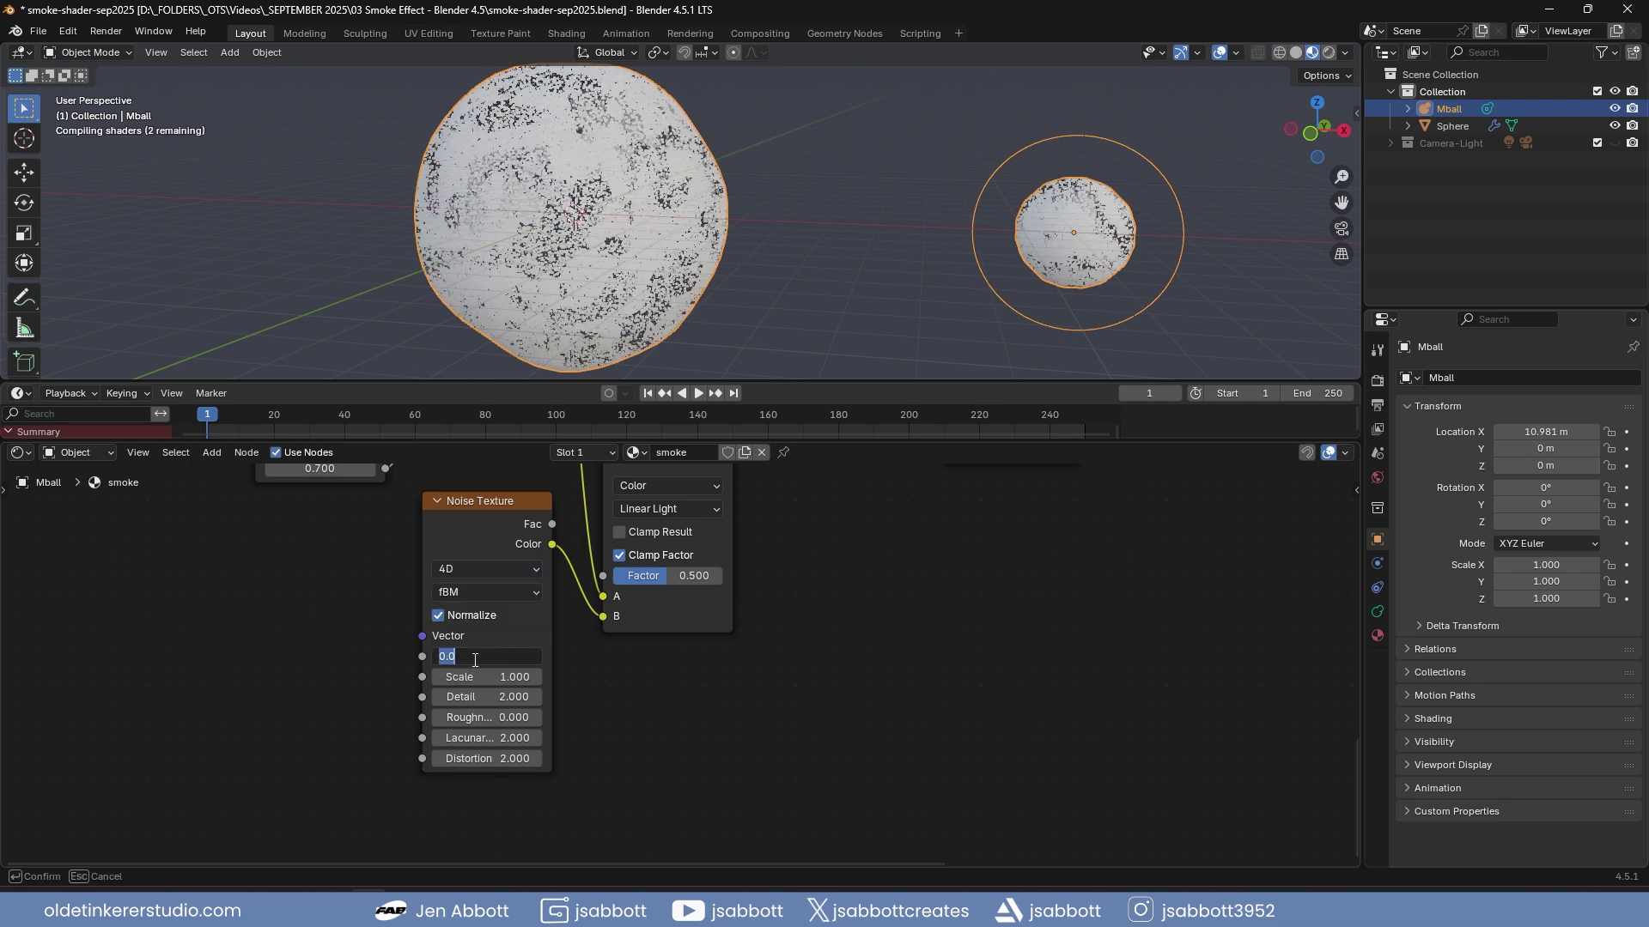
text(#frame/45)
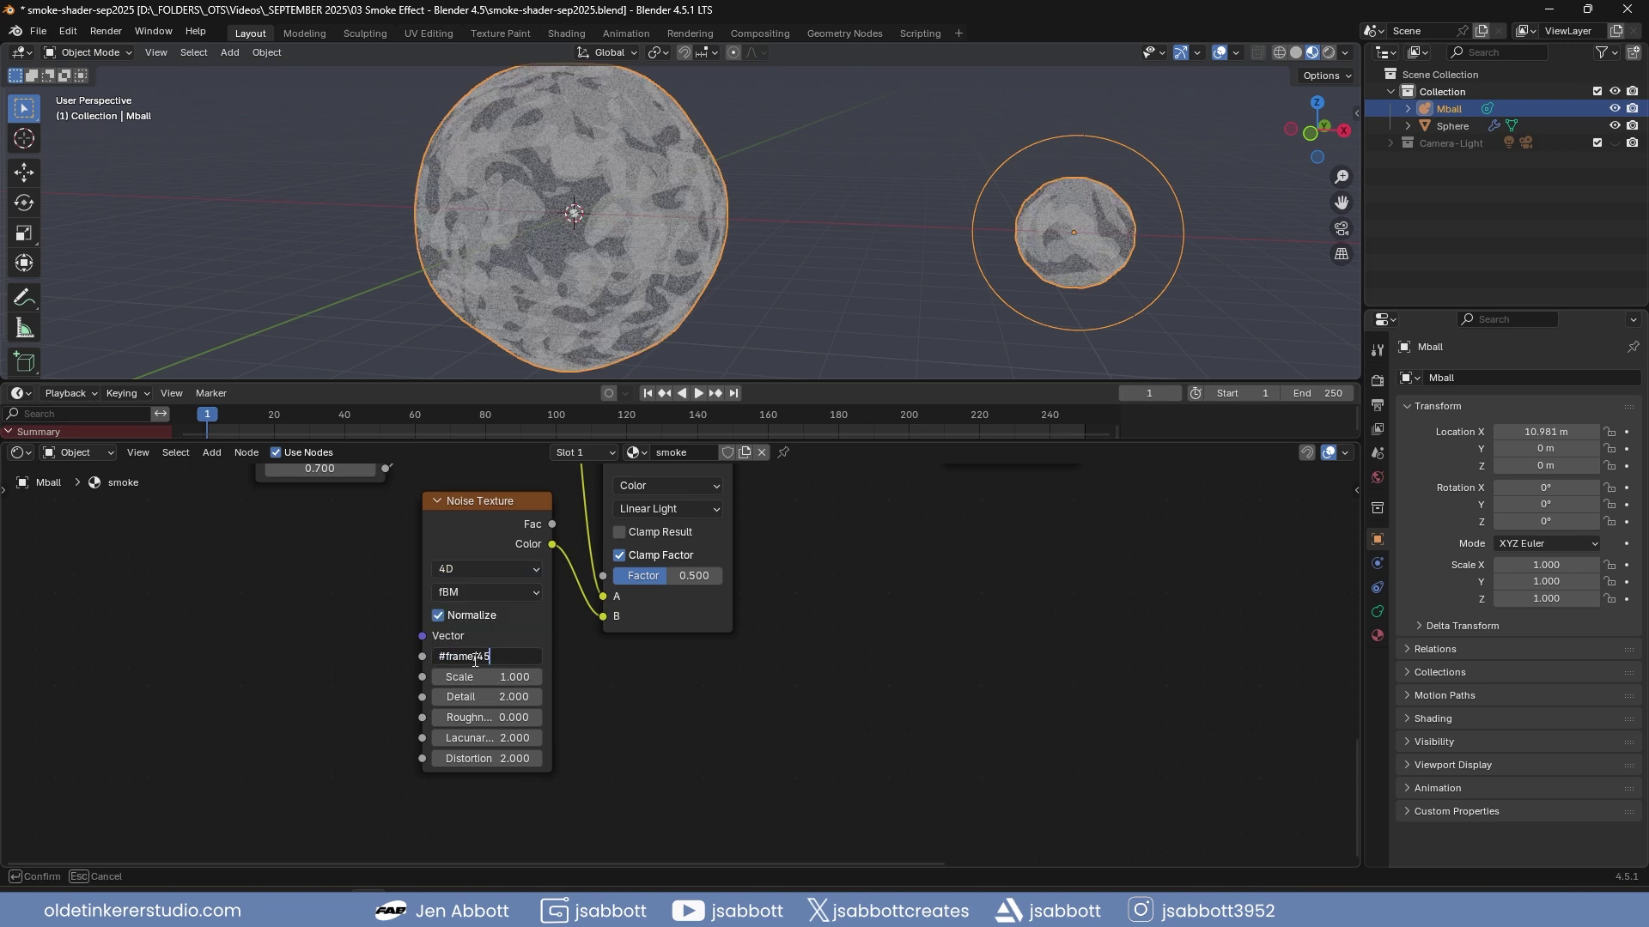
key(Return)
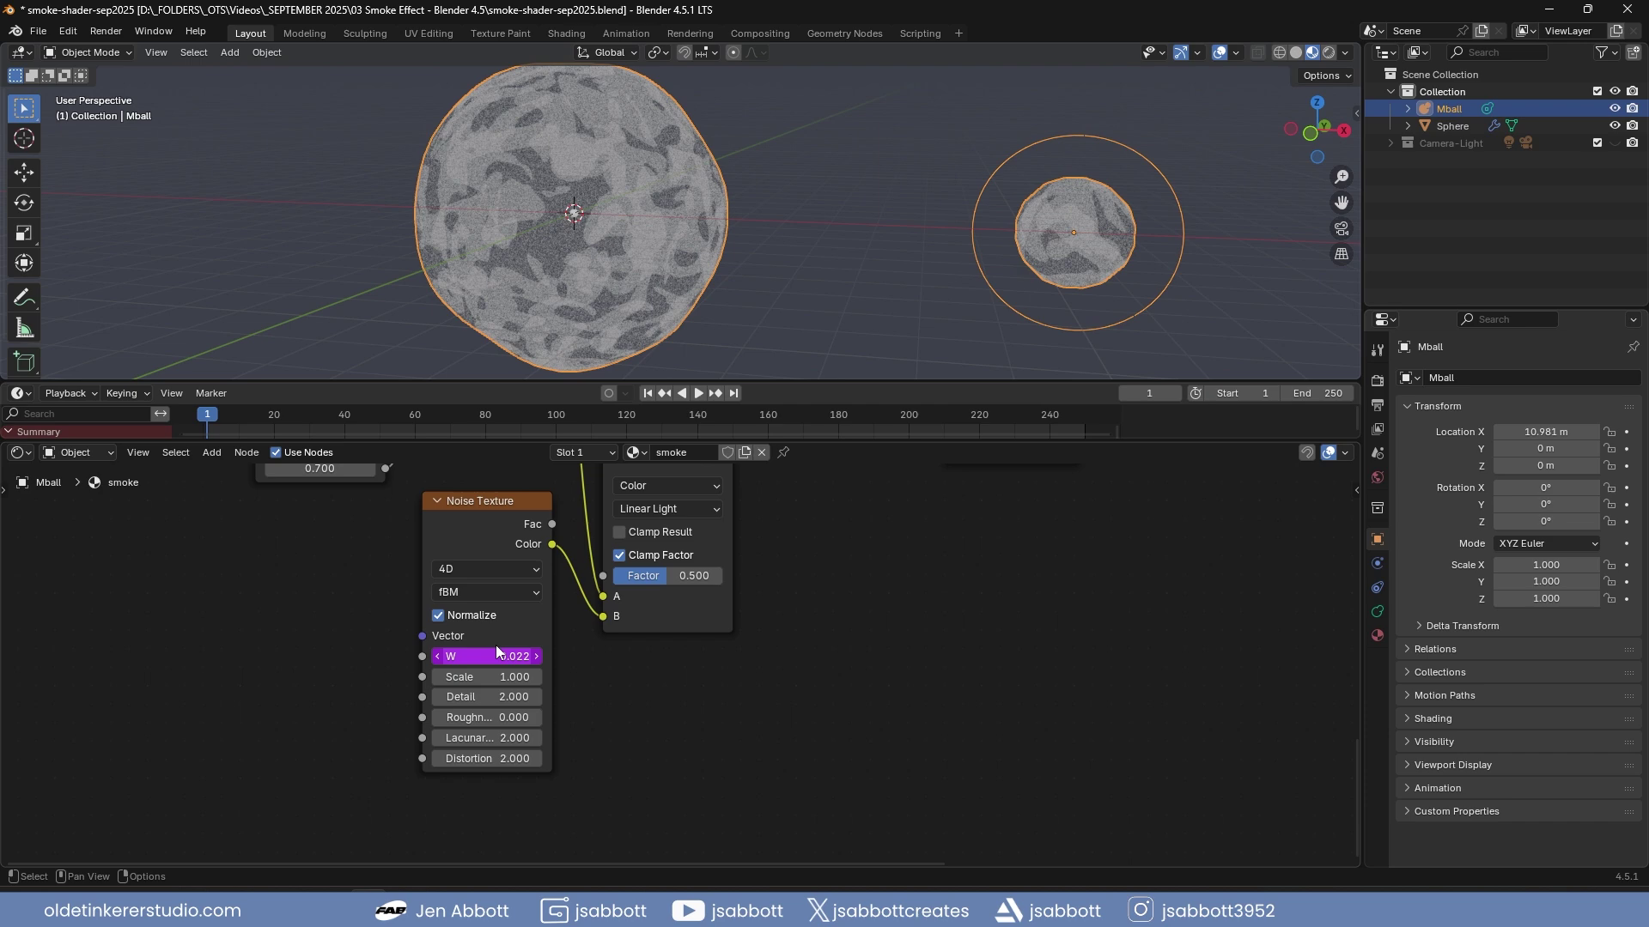
click(699, 393)
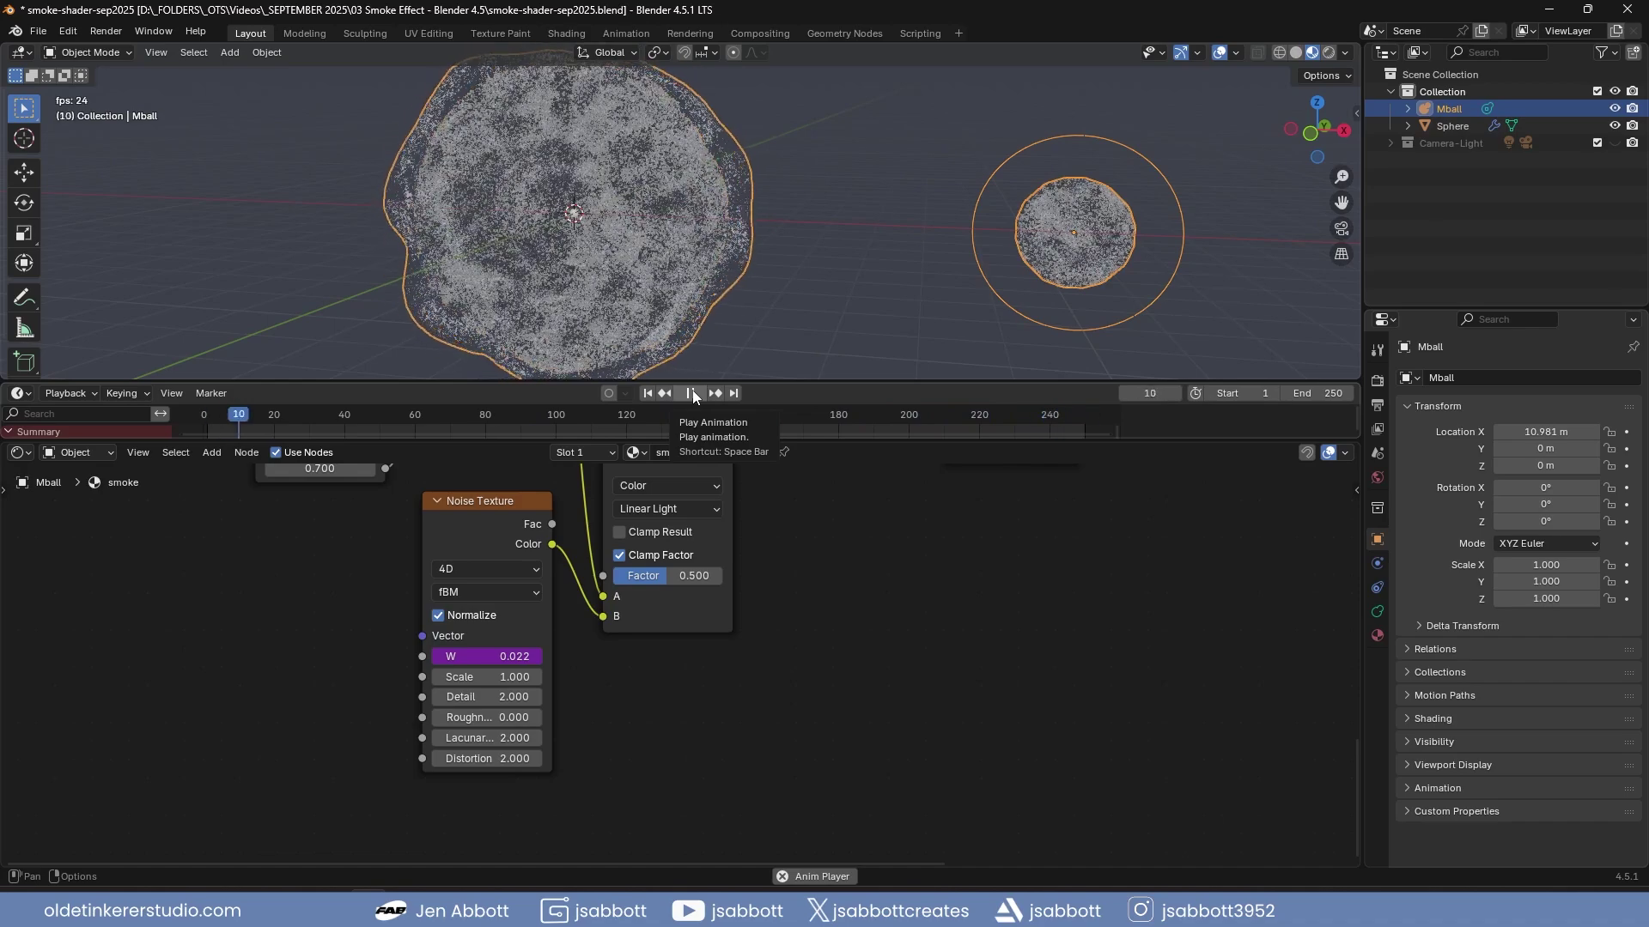
Restart playback of the smoke animation in the front orthographic view
click(692, 392)
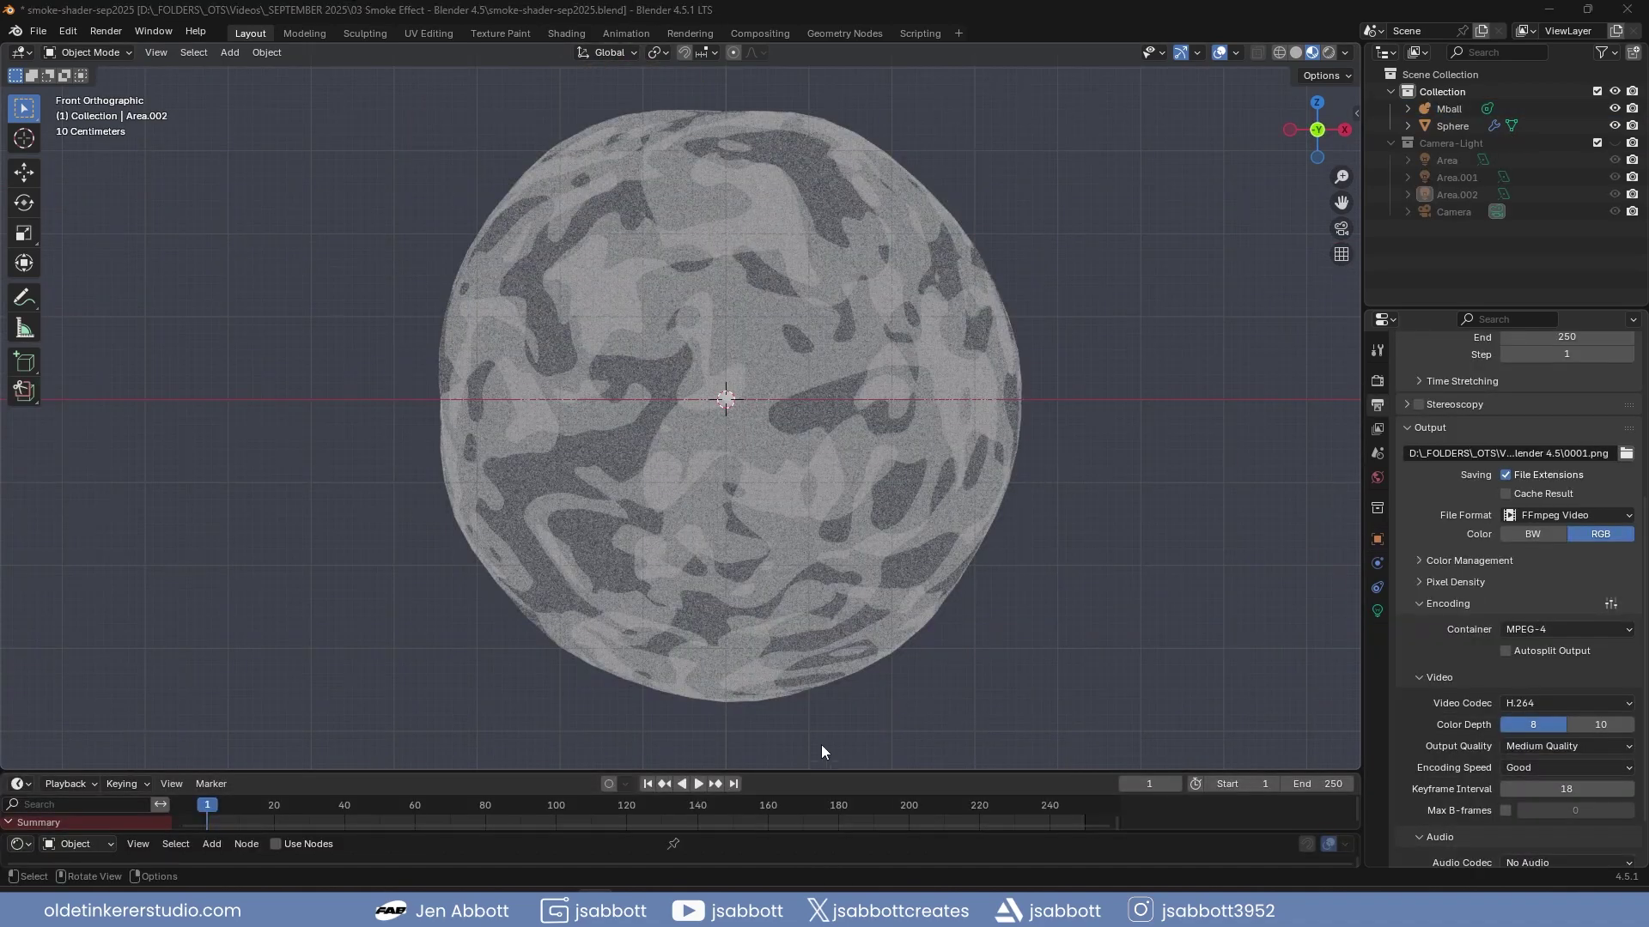
click(697, 784)
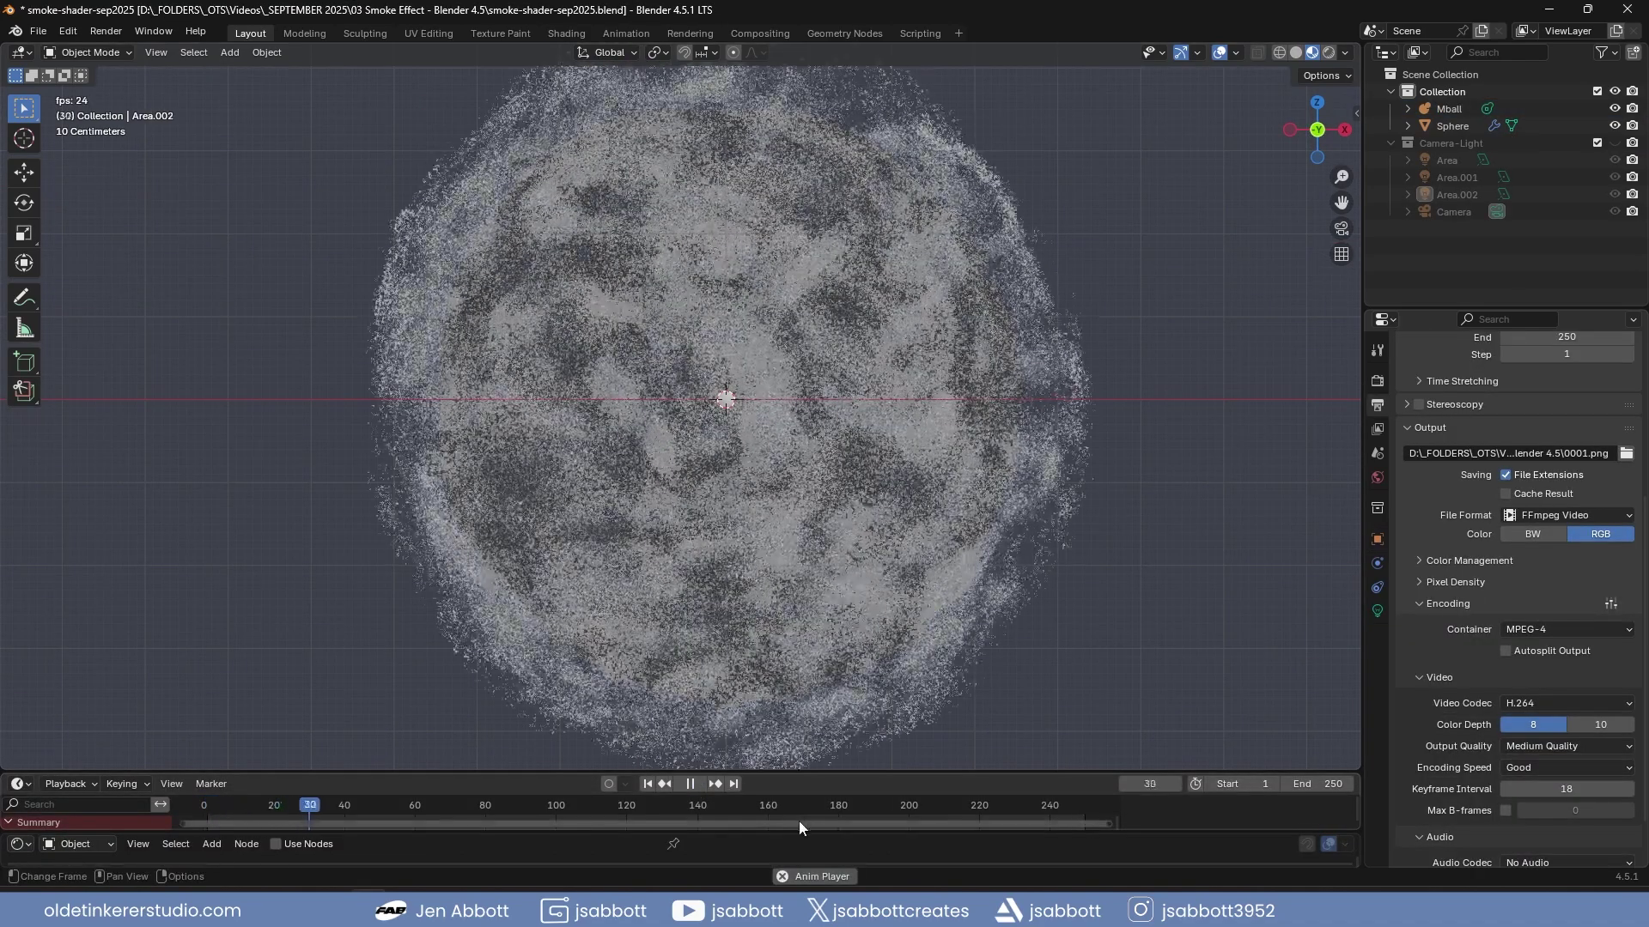